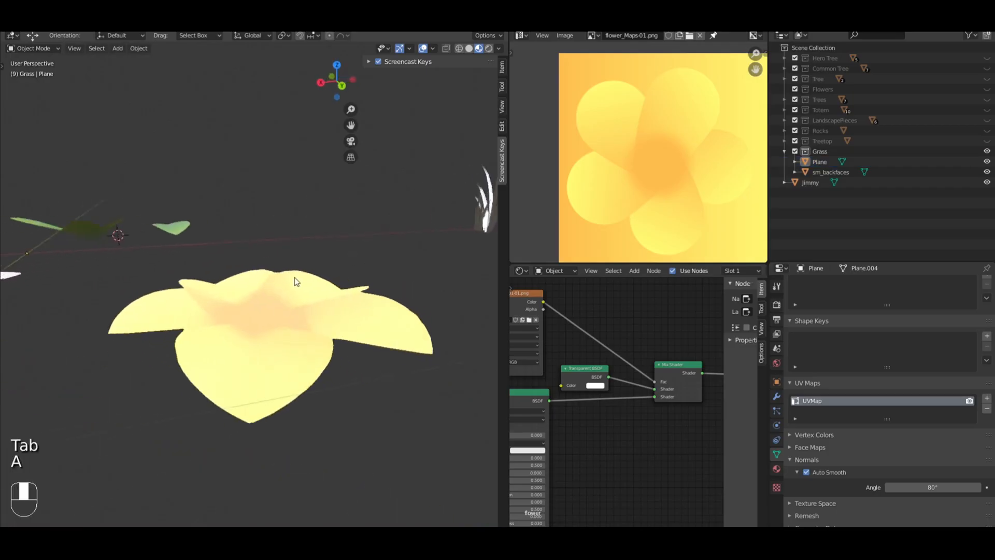
Step: Examine the yellow flower's mesh topology from several angles in Edit Mode and Object Mode
key(Tab)
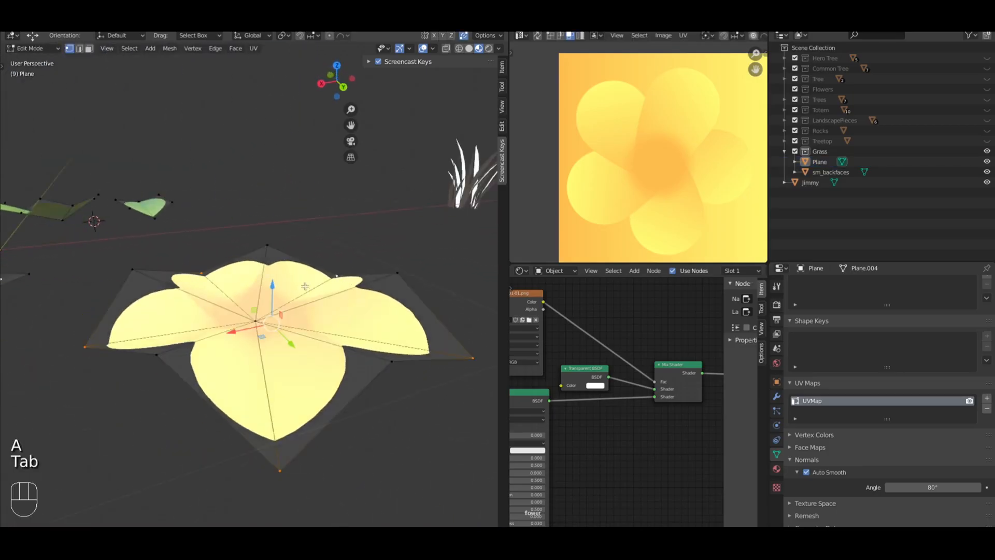
key(Tab)
key(Tab)
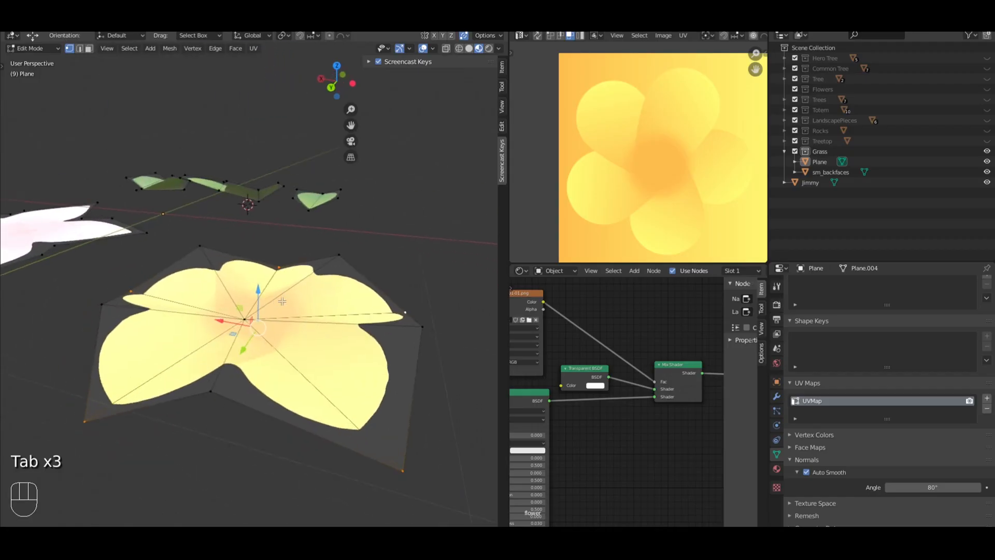
middle_drag(418, 314, 271, 337)
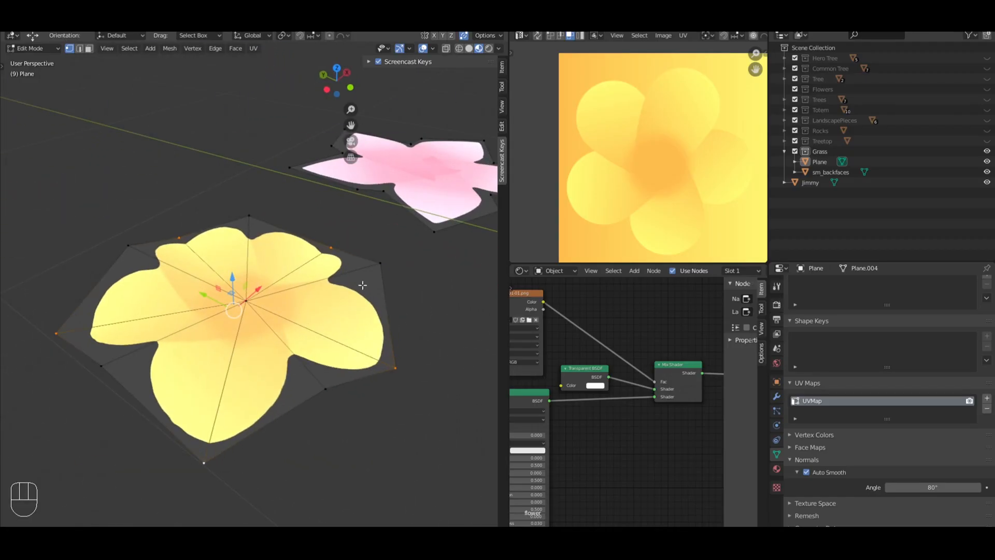
scroll(367, 300, down, 8)
middle_drag(418, 279, 269, 300)
key(a)
key(Tab)
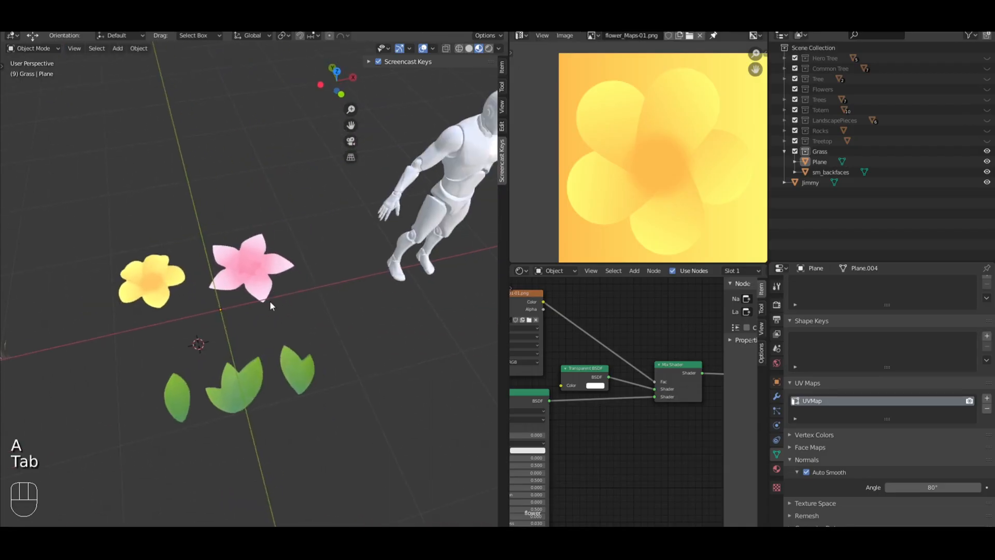
Step: Select the plane containing the flowers and leaves, and open it in Edit Mode with the pink flower seen from the top
click(262, 262)
key(F7)
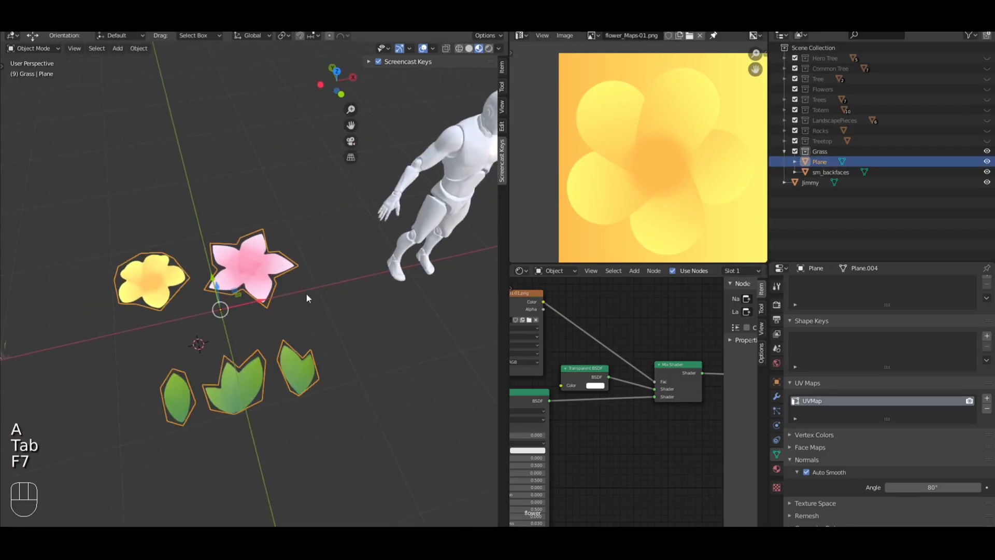
key(KP_7)
scroll(320, 296, up, 5)
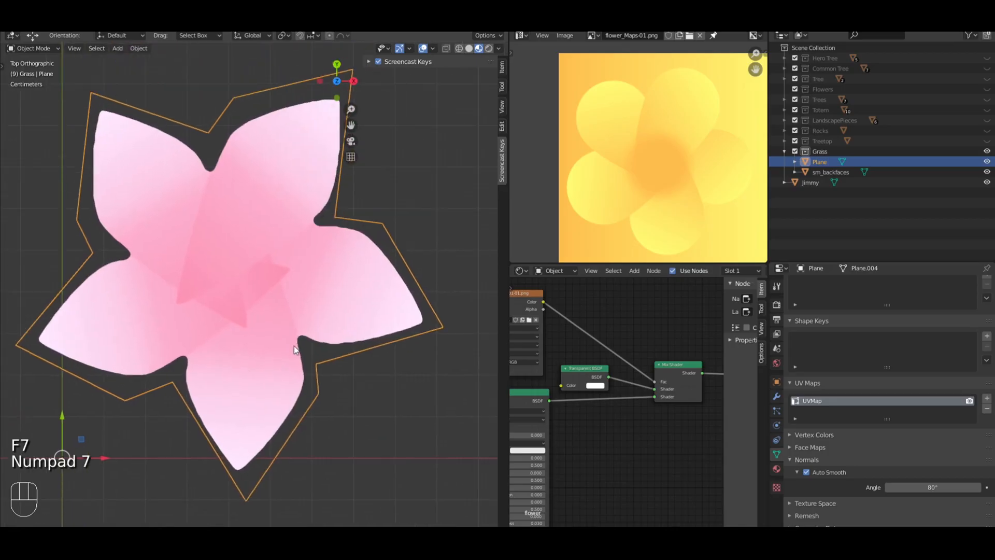
key(Tab)
scroll(281, 300, down, 1)
shift+middle_drag(250, 281, 245, 305)
key(a)
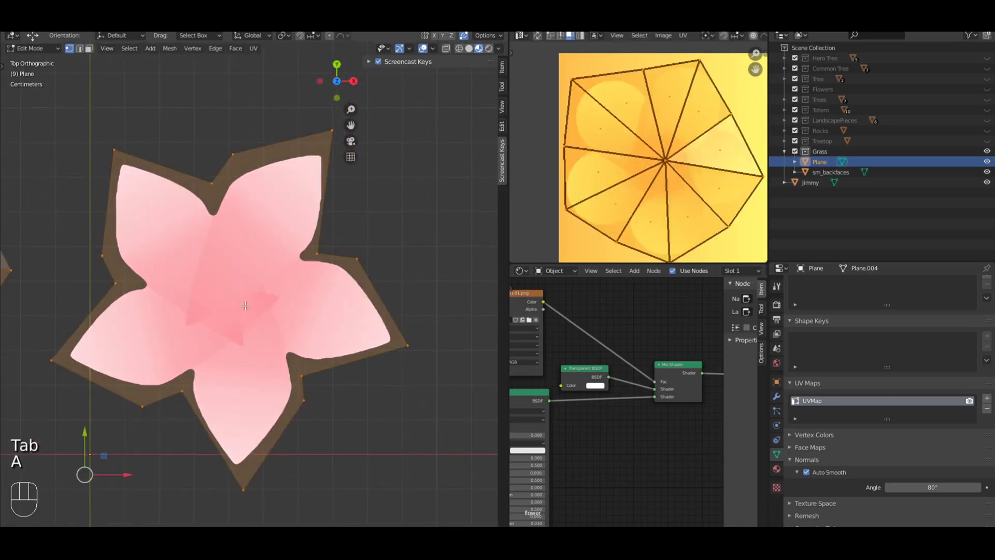
Step: Knife-cut an edge from the pink flower's center to the notch between the right and upper-right petals
key(a)
key(k)
click(232, 301)
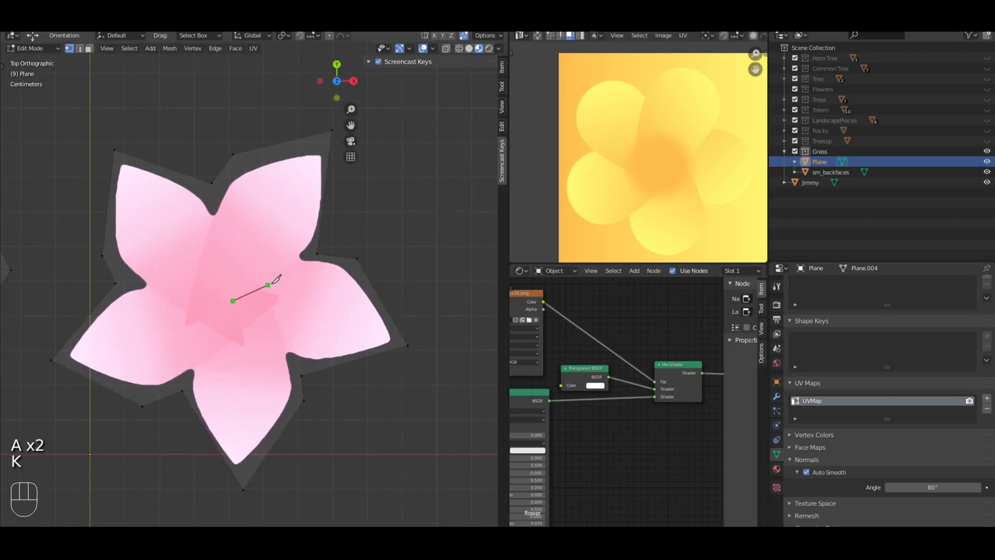
click(316, 253)
key(Return)
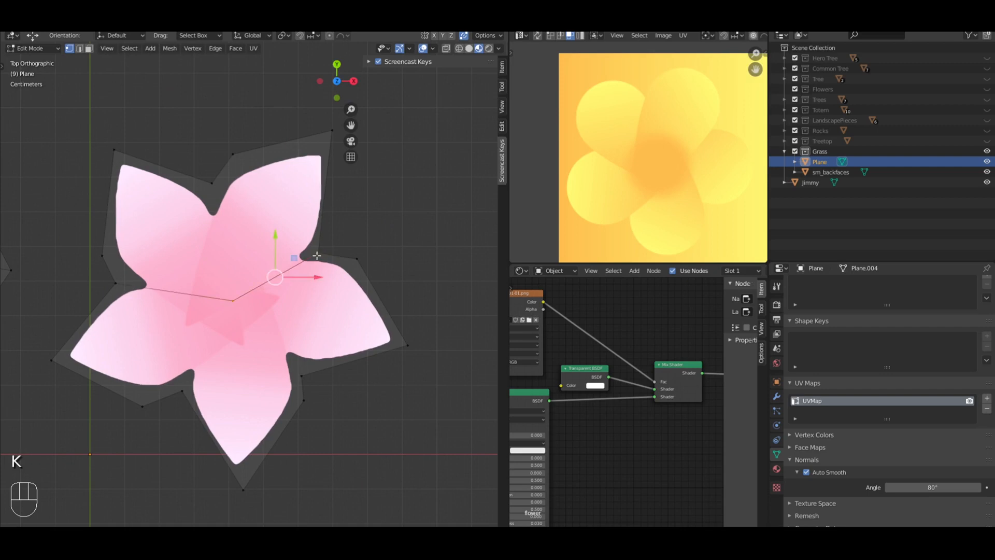
Step: Knife-cut an edge from the pink flower's center to the notch between the two upper petals
key(a)
key(k)
click(233, 301)
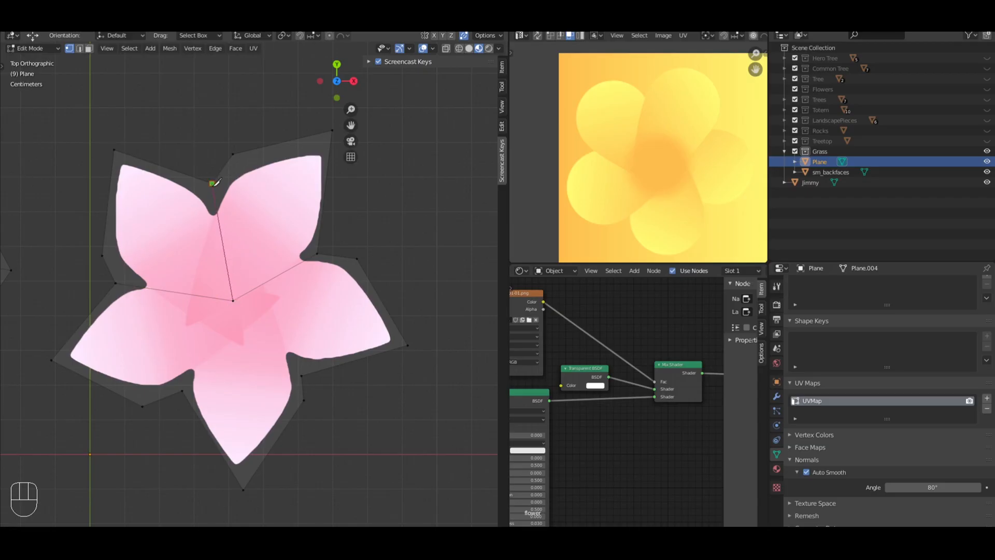
click(212, 183)
key(Return)
Step: Knife-cut across the upper-right petal's middle and move the new right edge vertex outward
key(k)
click(234, 153)
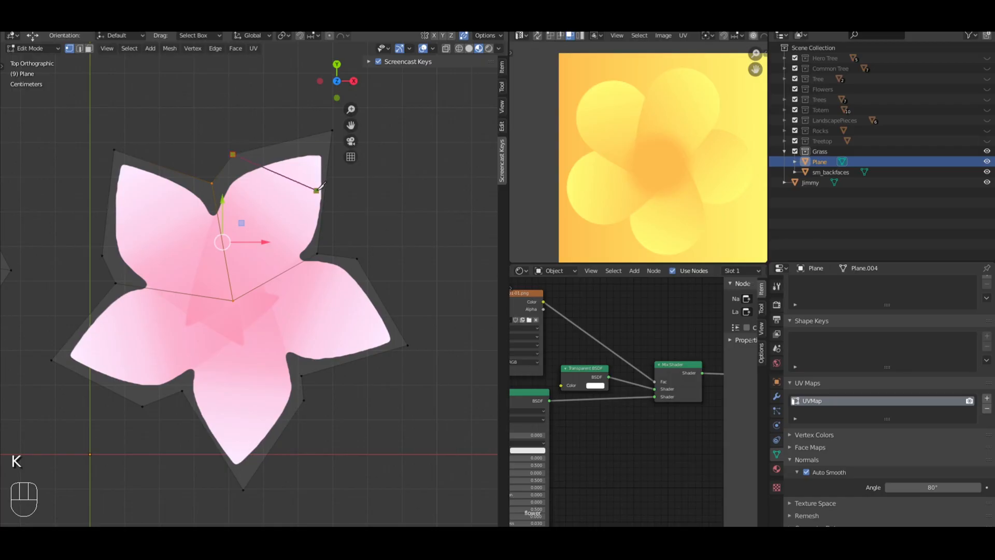
click(325, 196)
key(Return)
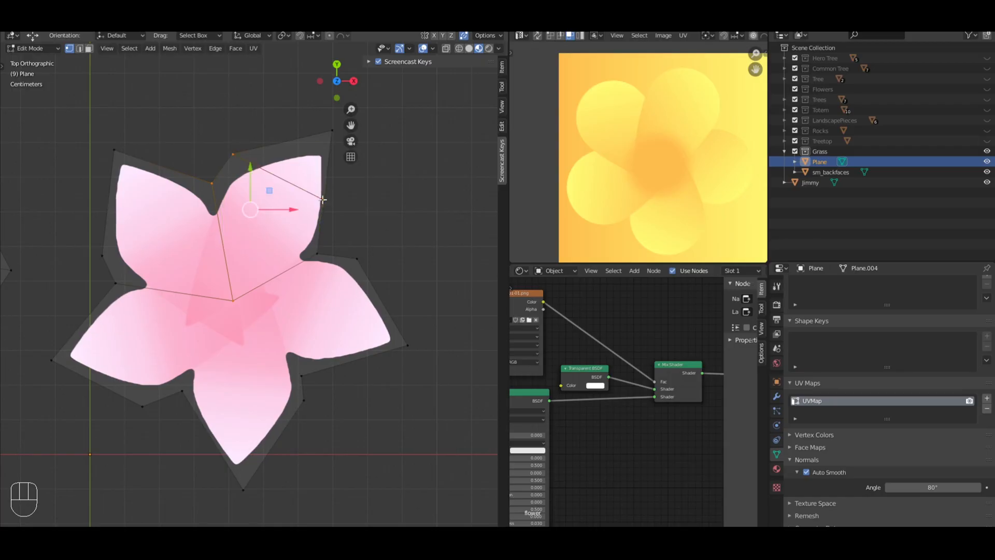
drag(345, 182, 363, 195)
key(a)
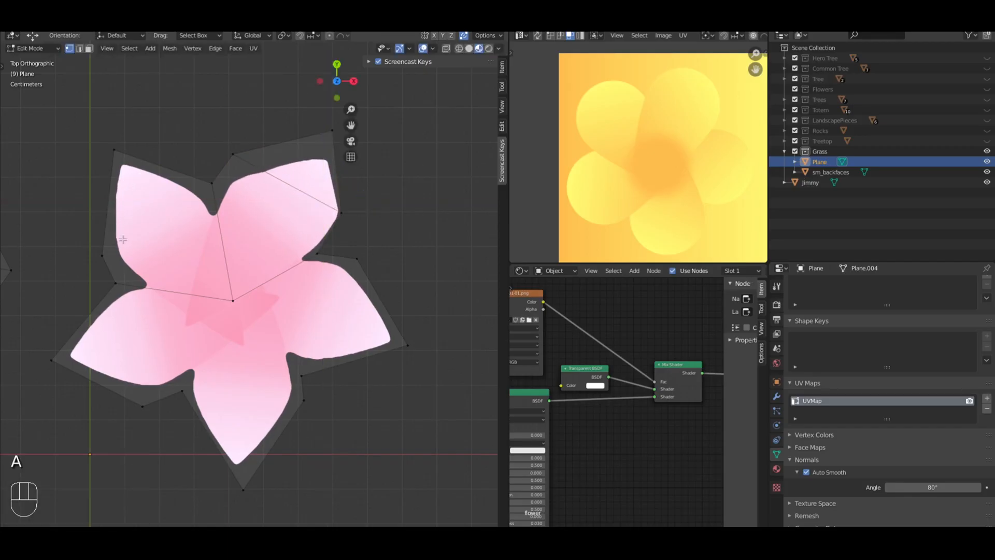
Step: Knife-cut edges from the flower's center to the notches on both sides of the bottom petal
key(k)
click(232, 300)
click(182, 390)
key(Return)
click(233, 300)
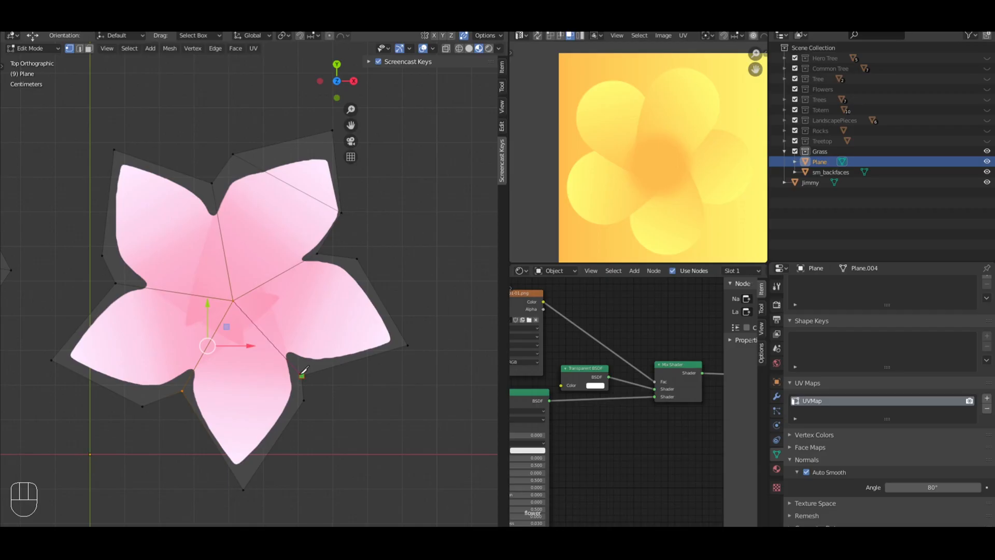
click(303, 372)
key(Return)
Step: Knife-cut across the bottom petal and shift its left edge vertex and the left petal's lower vertex outward
key(k)
click(304, 400)
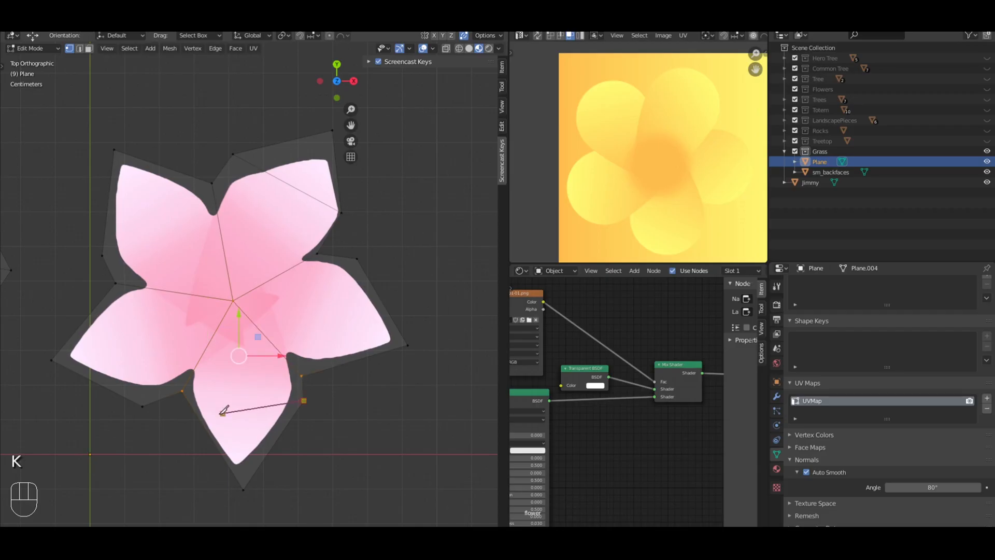
click(199, 418)
key(Return)
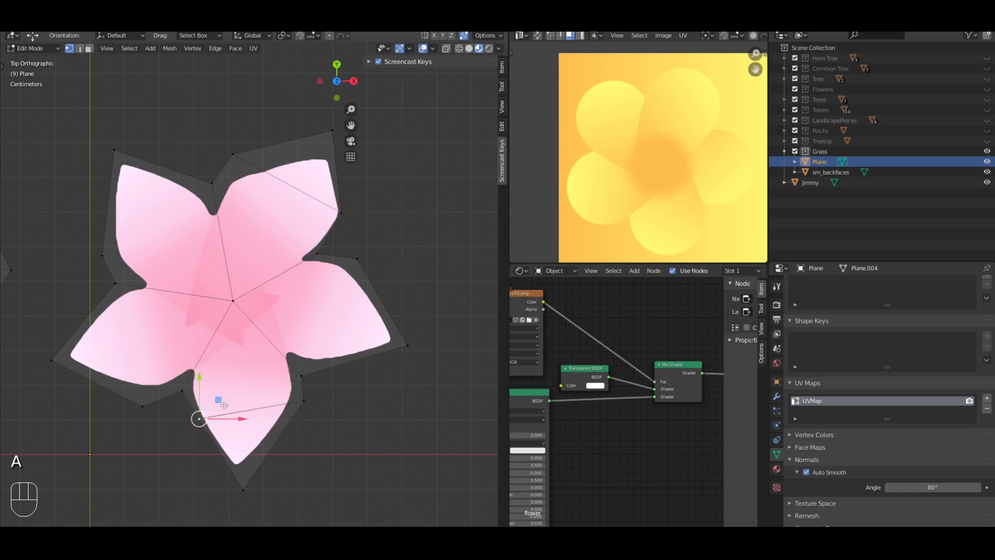
drag(223, 403, 156, 393)
click(159, 387)
click(144, 404)
key(a)
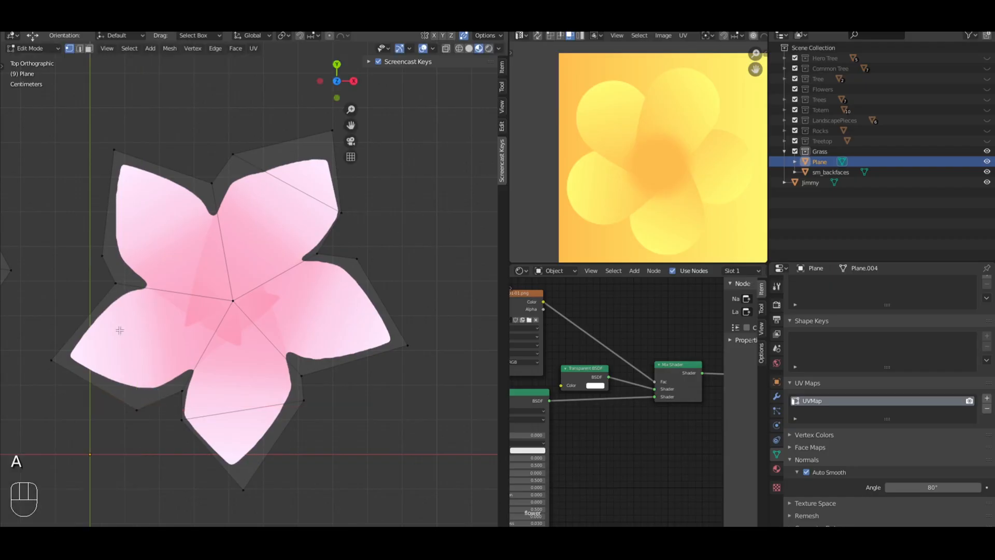
Step: Knife-cut across the left petal from its lower edge vertex to the notch above it
click(140, 406)
click(116, 285)
key(Return)
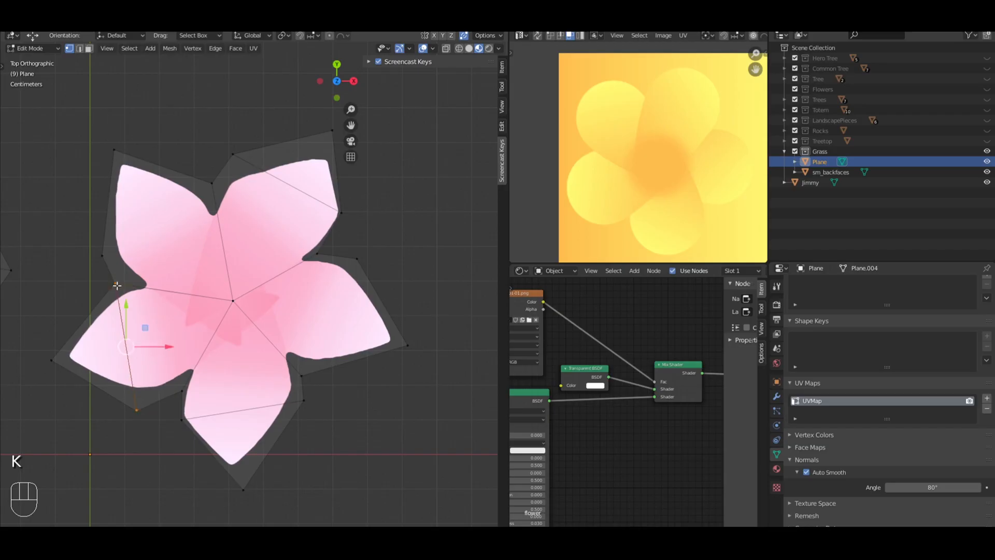
key(a)
key(F15)
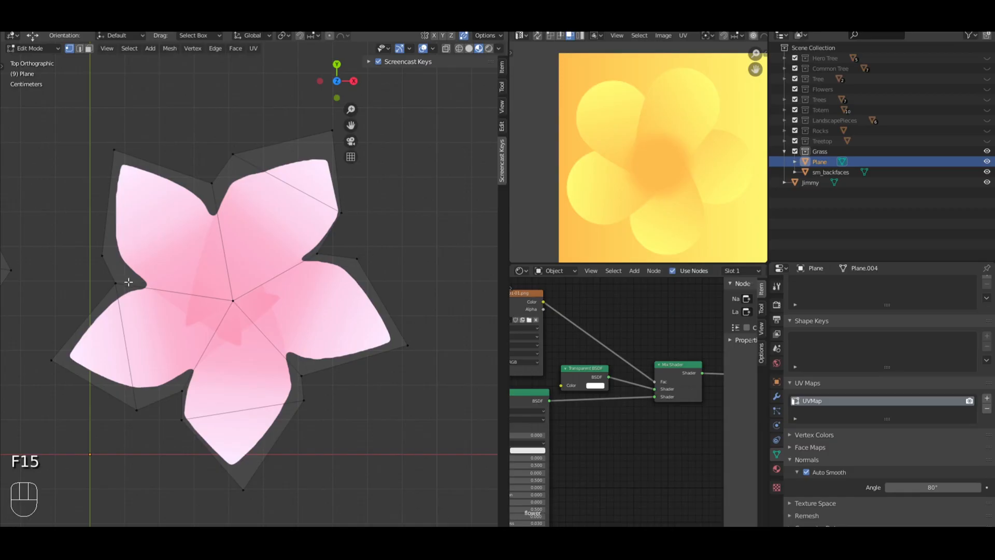
key(k)
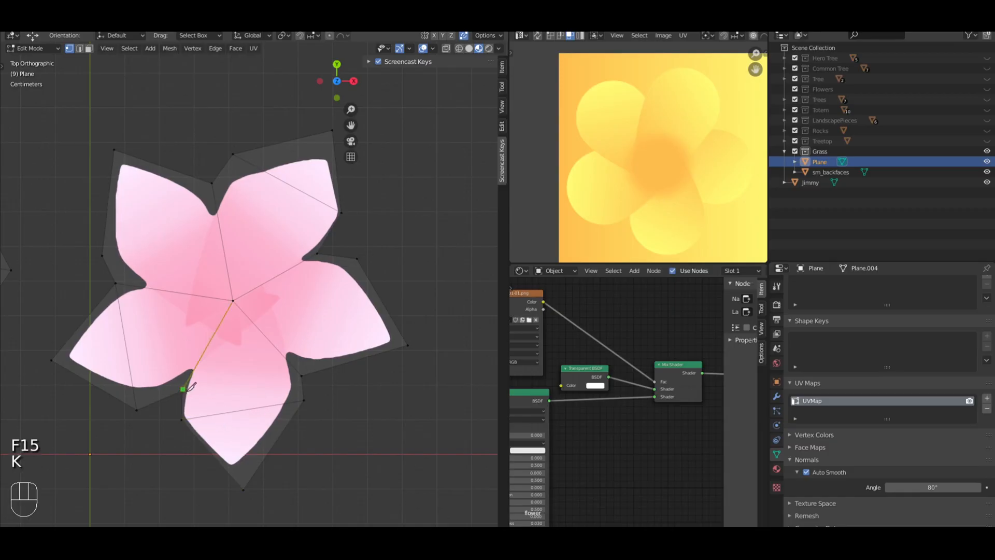
click(181, 390)
key(Escape)
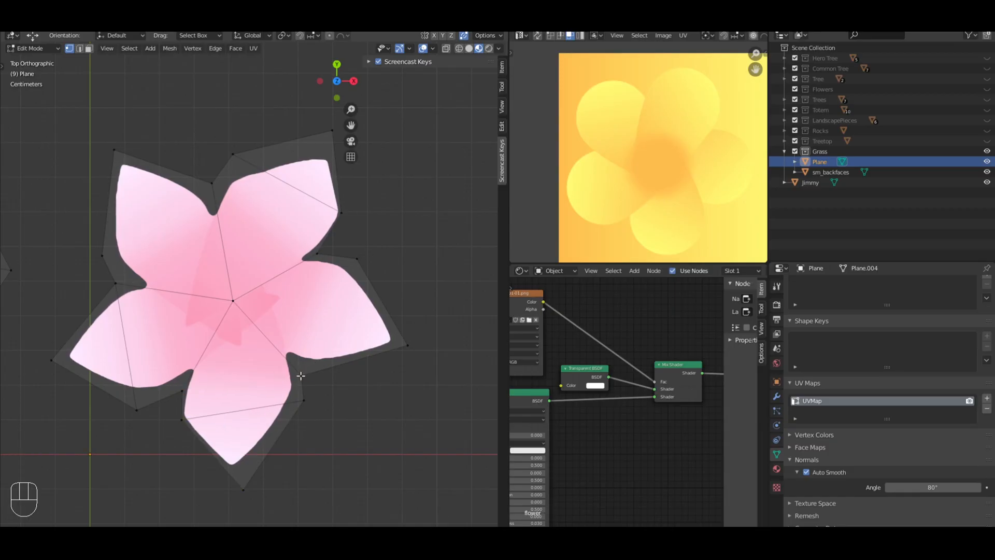
Step: Undo the cuts across the petals, the vertex moves and the two lower center cuts
key(ctrl+z)
key(ctrl+z)
key(ctrl+z)
key(ctrl+z)
key(ctrl+z)
key(ctrl+z)
key(ctrl+z)
key(ctrl+z)
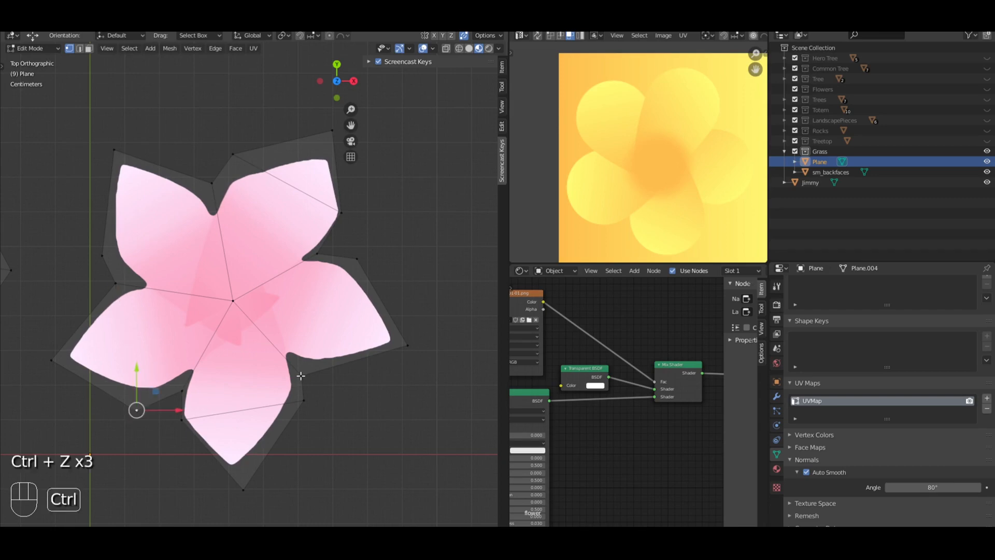
key(ctrl+z)
key(ctrl+z)
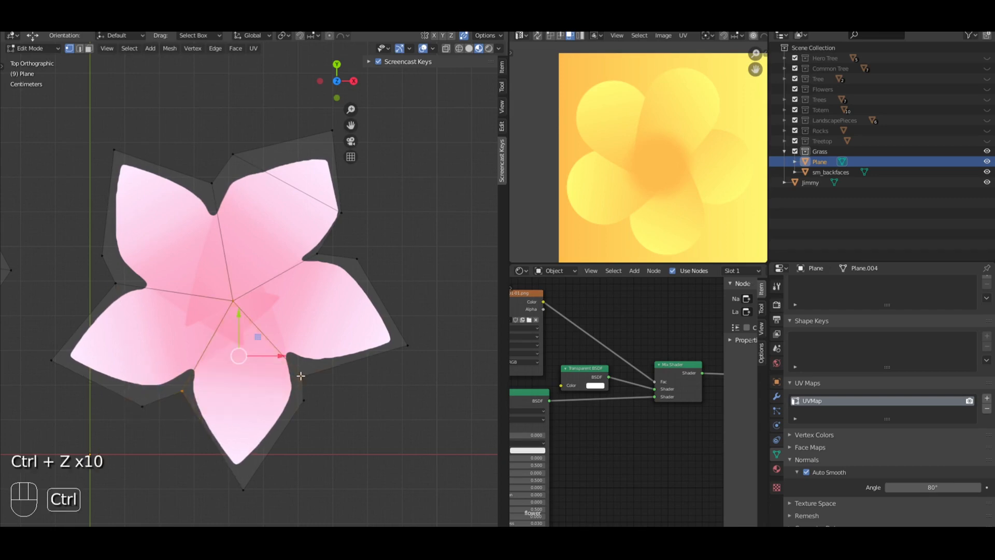
key(ctrl+z)
key(ctrl+z)
key(ctrl+z)
key(ctrl+z)
key(ctrl+z)
key(ctrl+z)
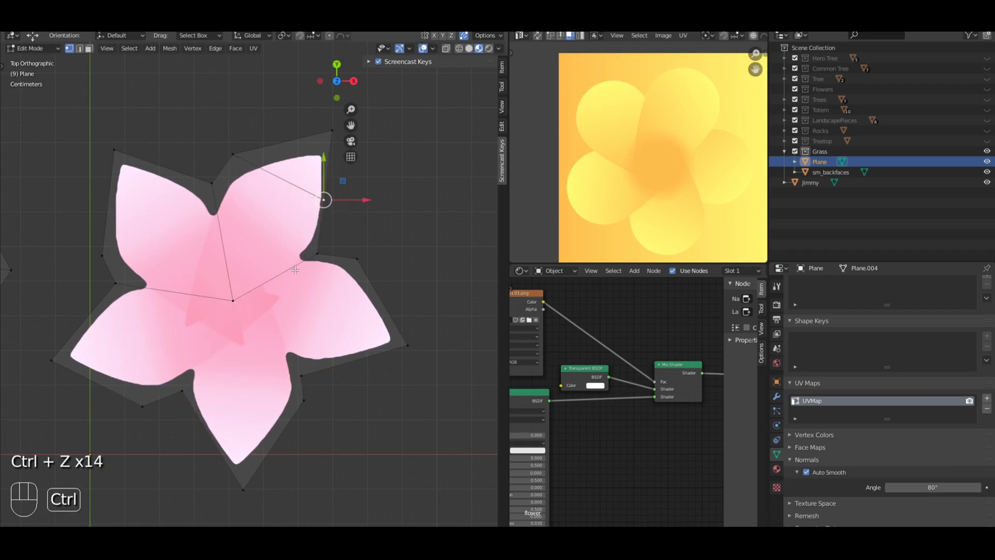
key(a)
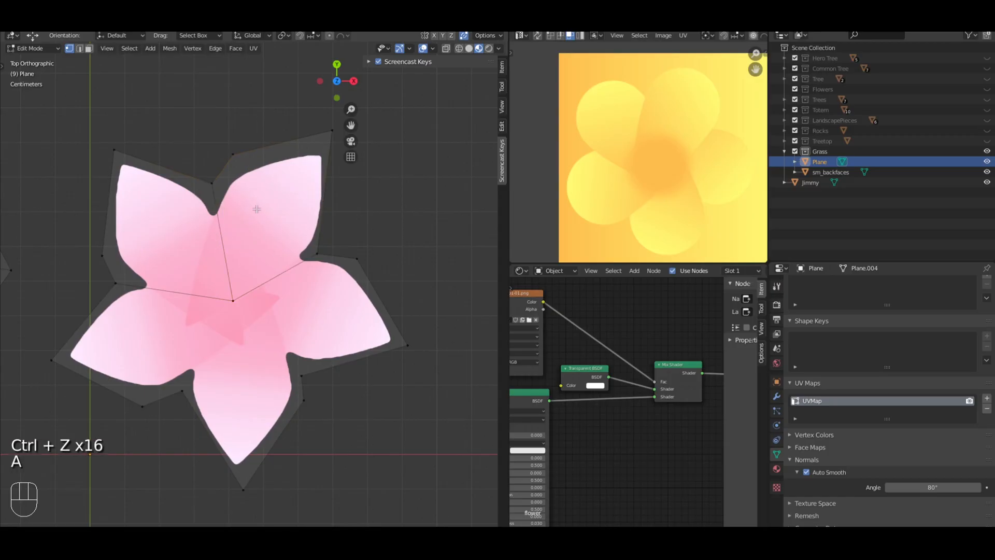
Step: Knife-cut across the base of the upper-left petal, from the top notch to the left notch
key(k)
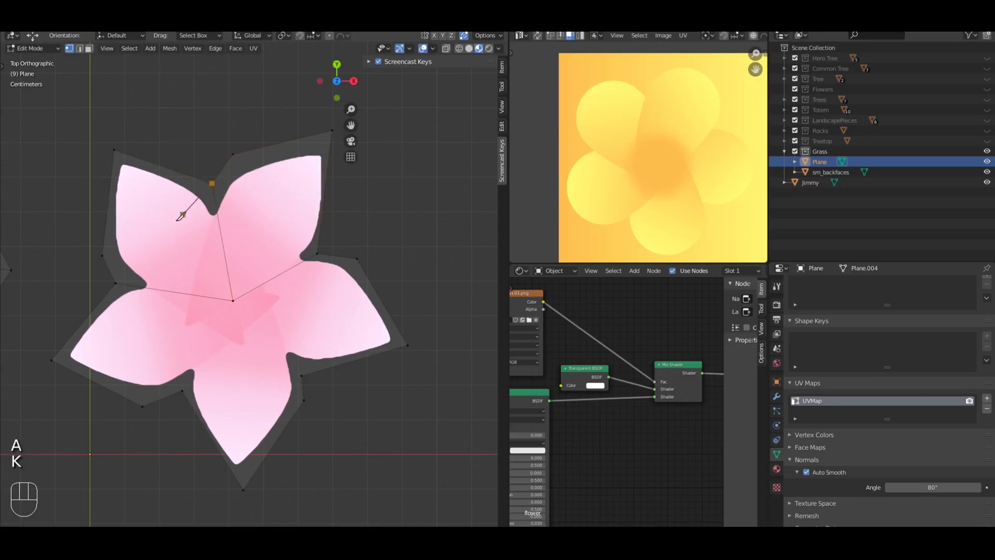
click(119, 281)
key(Return)
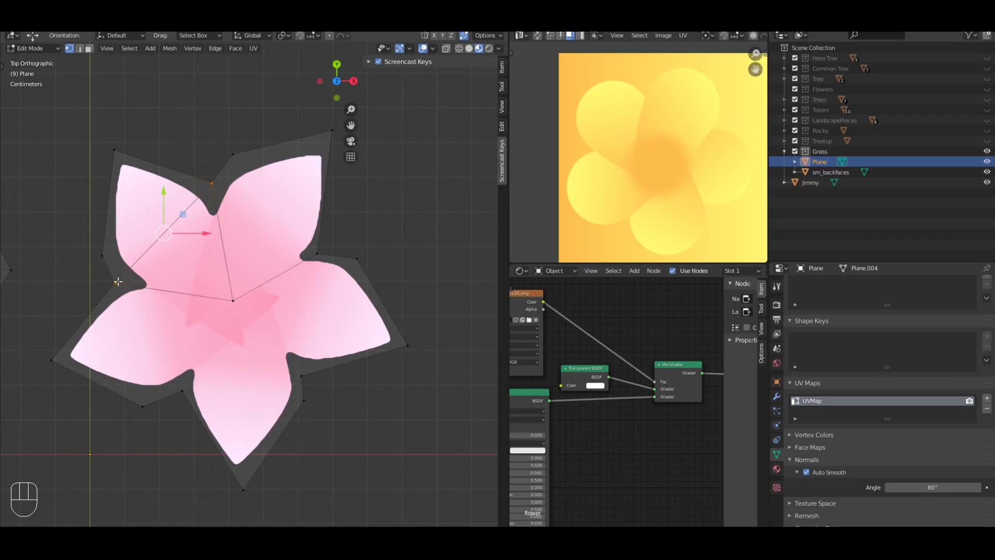
right_click(104, 256)
key(shift+v)
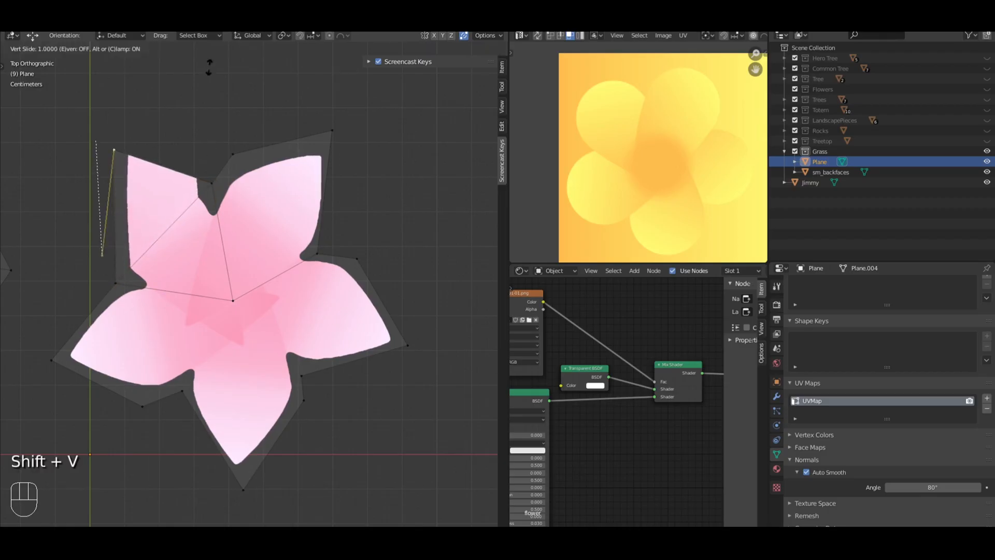
right_click(210, 63)
key(a)
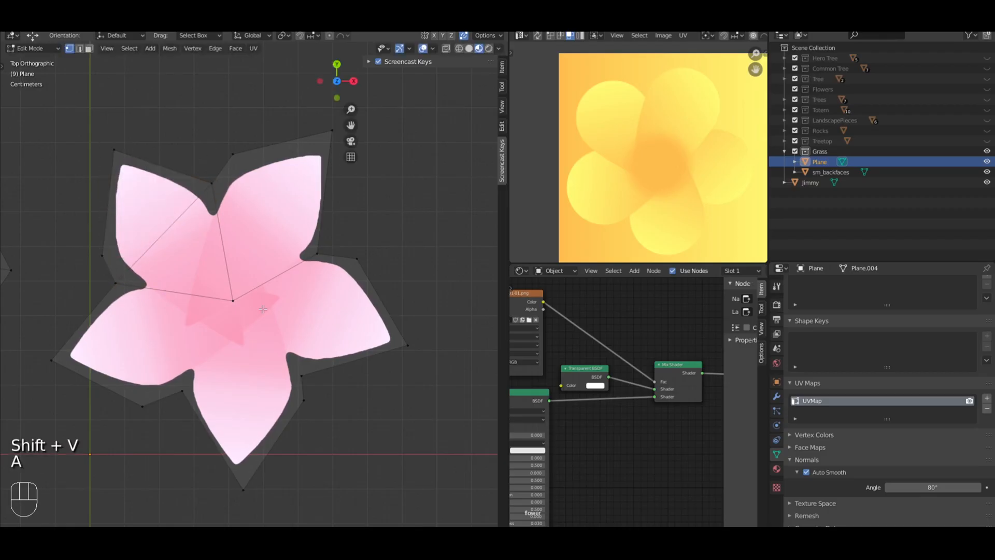
Step: Knife-cut across the bases of the left and bottom petals, joining the notches on either side of each
key(k)
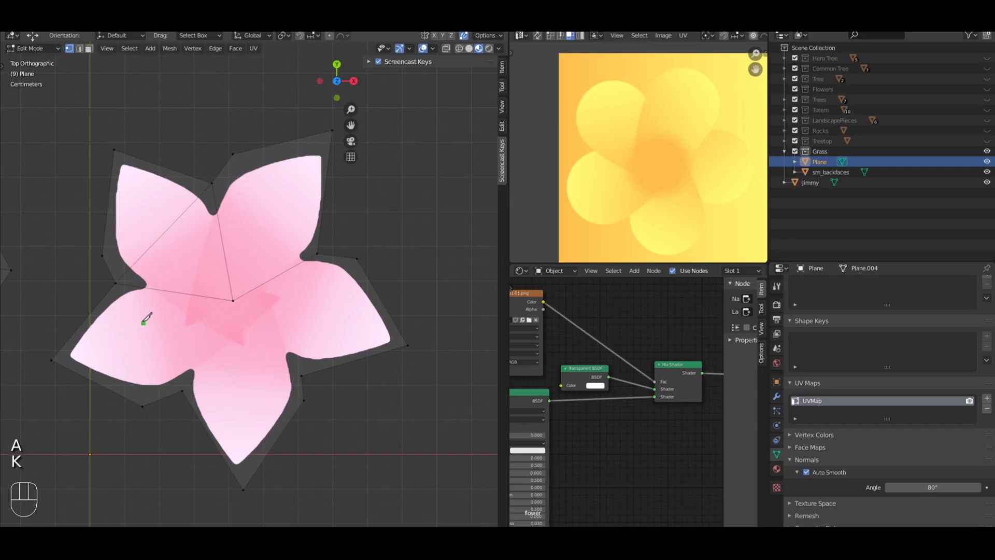
click(115, 284)
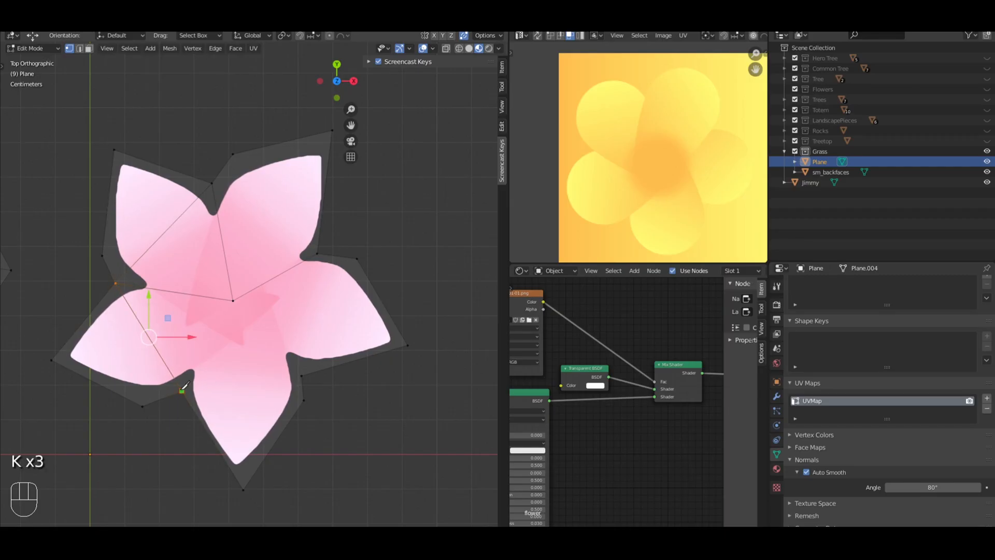
click(182, 389)
click(302, 375)
key(Return)
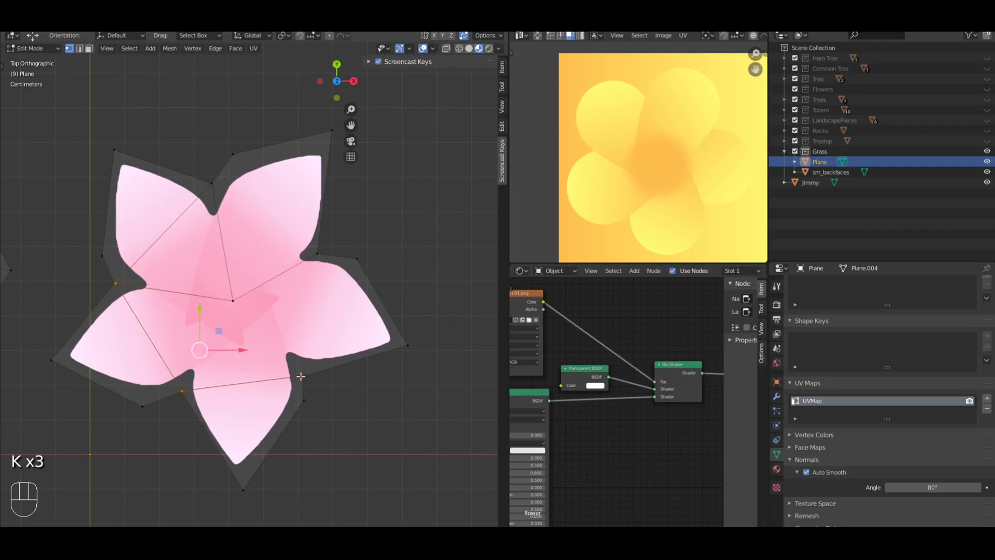
Step: Knife-cut across the bases of the right and upper-right petals, from notch to notch
key(k)
click(302, 375)
click(318, 254)
key(Return)
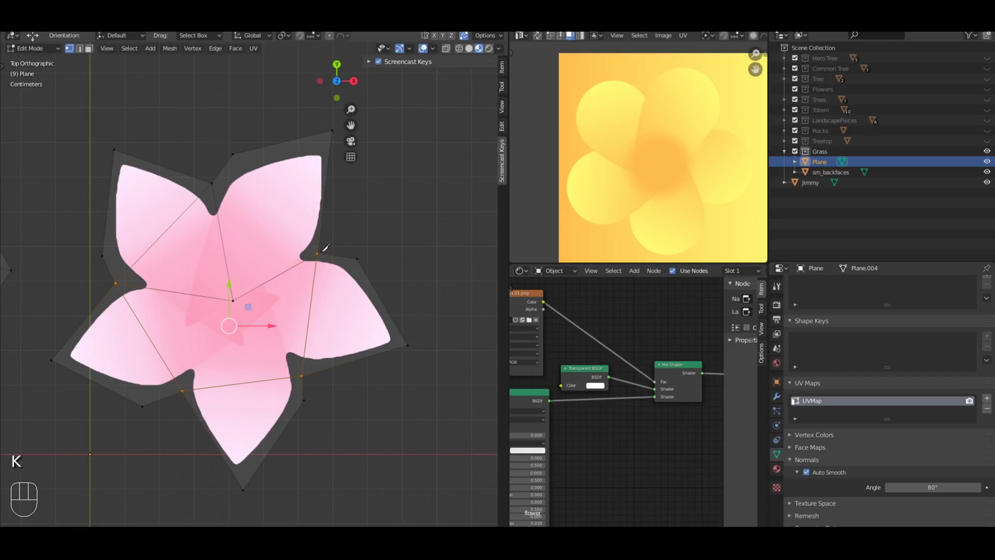
click(318, 253)
click(212, 183)
key(Return)
key(a)
key(a)
Step: Knife-cut from the pink flower's center vertex to the notches on either side of the bottom petal
key(k)
click(233, 300)
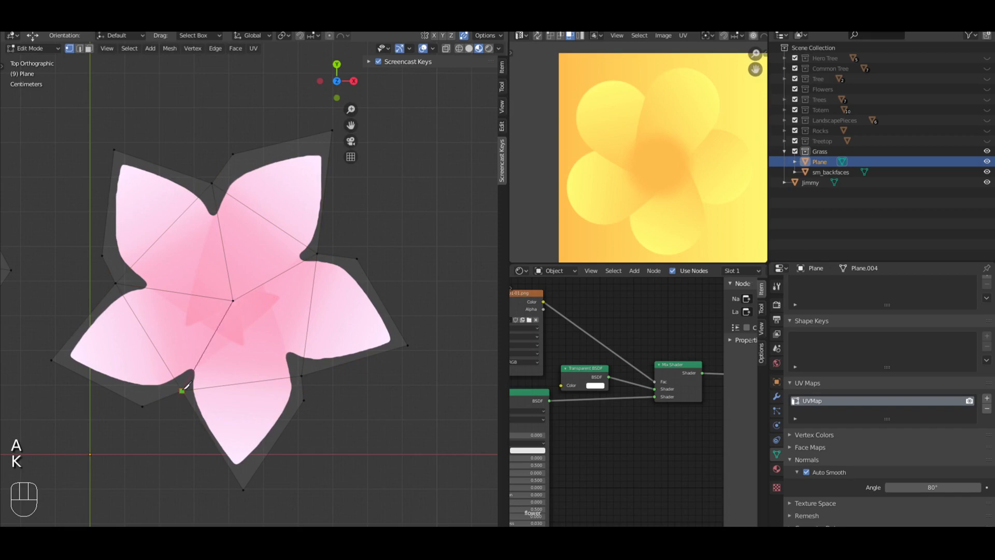
click(233, 300)
click(185, 390)
key(Return)
key(k)
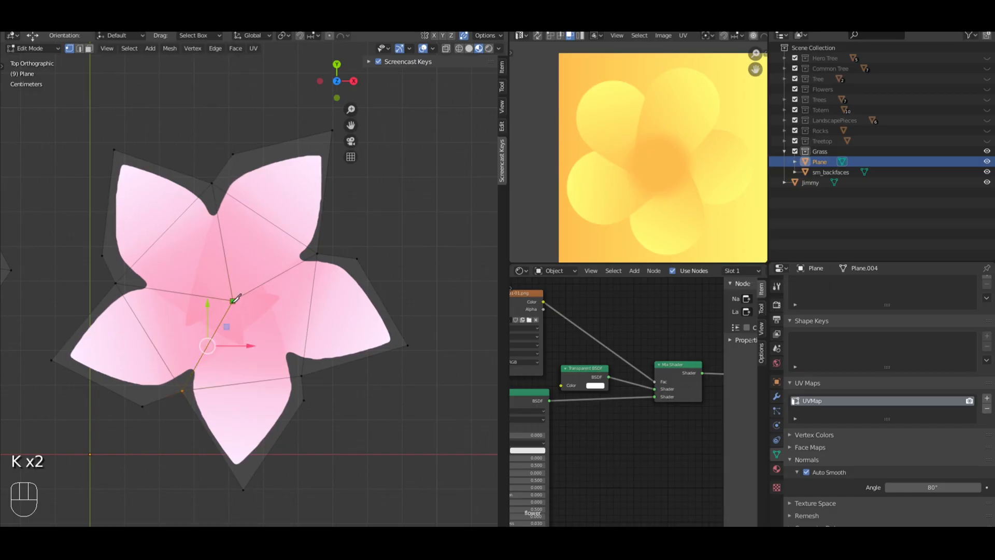
click(232, 300)
click(300, 374)
key(Return)
Step: Lower the pink flower's center vertex vertically to cup the flower
key(a)
middle_drag(344, 378, 250, 266)
drag(241, 242, 237, 297)
key(Tab)
middle_drag(239, 297, 371, 288)
key(Tab)
Step: Raise the tip of the far-right petal and lower the outer corner vertex of the far-left petal
key(a)
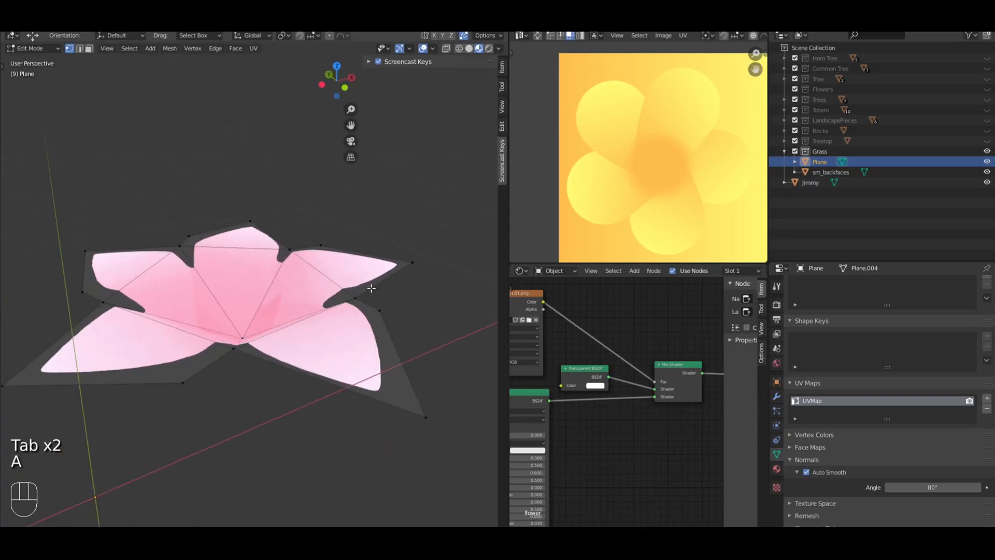
click(418, 256)
drag(419, 223, 423, 200)
click(86, 250)
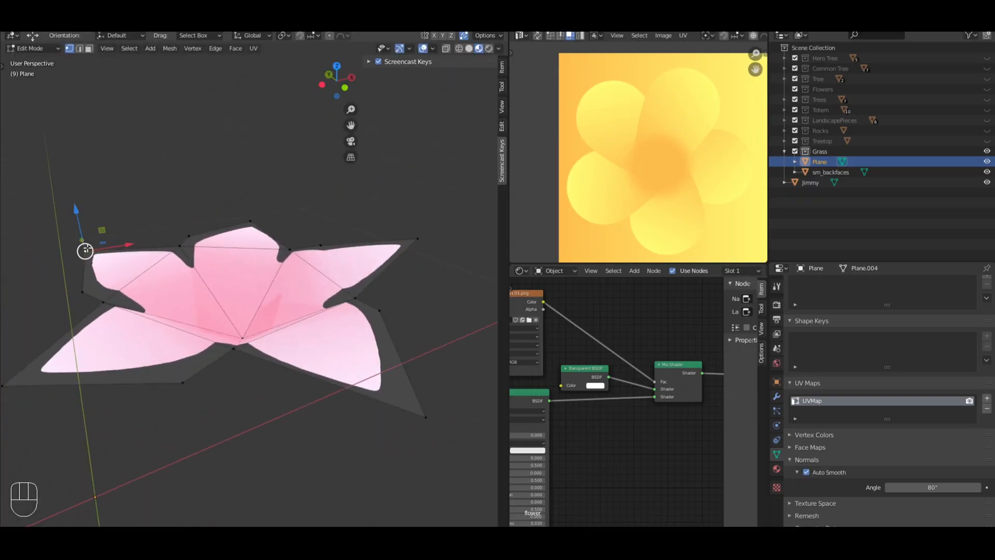
drag(77, 211, 78, 234)
key(a)
Step: Raise the rear-right petal tip by about 0.0277 m, lower the far-left petal tip, and leave mesh editing
middle_drag(249, 275, 188, 266)
right_click(343, 241)
drag(350, 203, 350, 195)
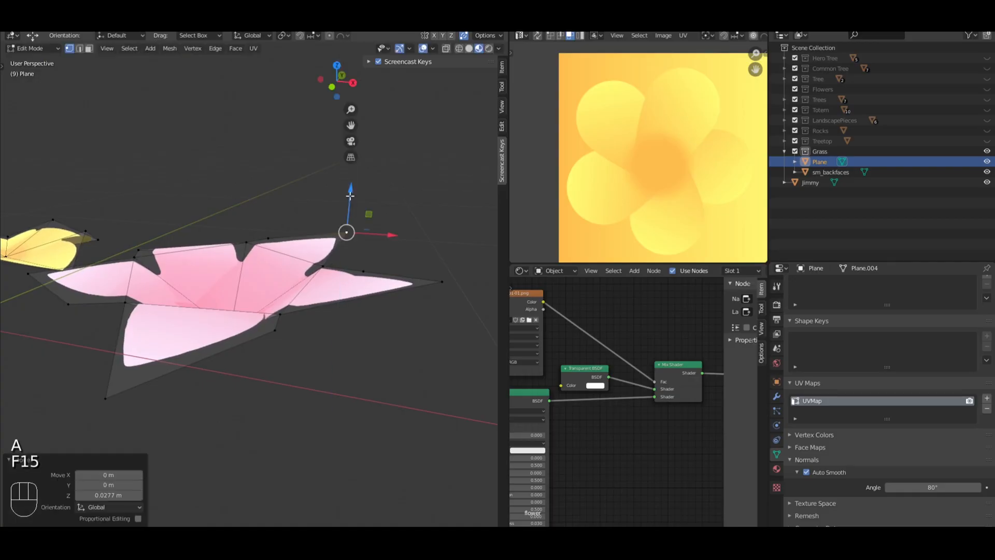
right_click(39, 277)
drag(18, 232, 20, 246)
key(a)
key(Tab)
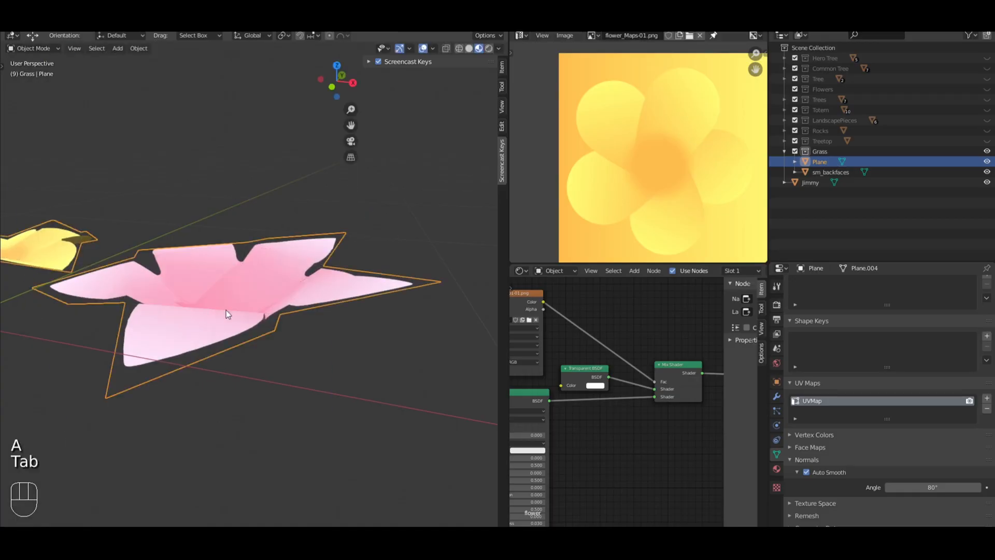
Step: Examine the shaped pink flower alongside the other plants and the mannequin
key(a)
scroll(226, 310, down, 4)
middle_drag(226, 310, 351, 317)
key(a)
key(a)
scroll(351, 318, down, 7)
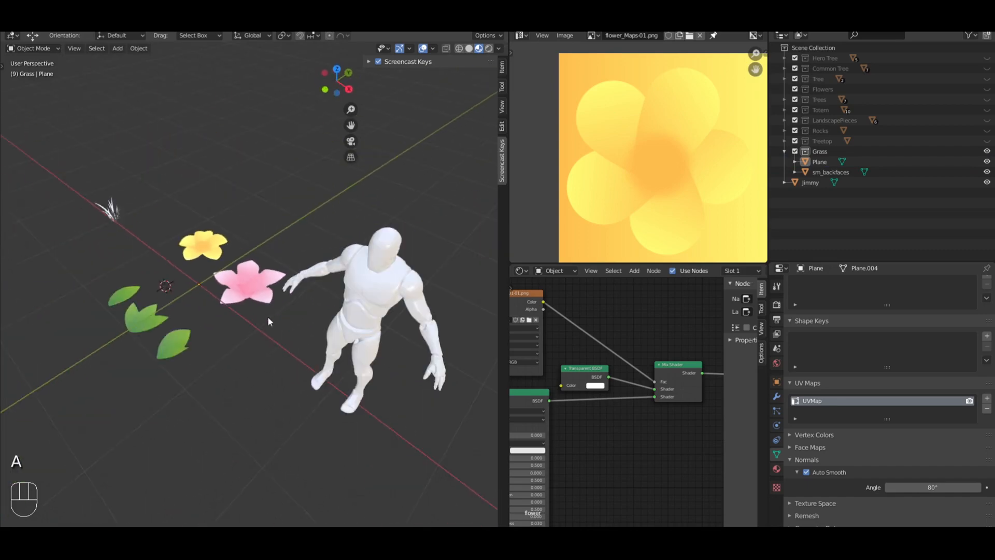
middle_drag(269, 318, 290, 337)
Step: Separate the pink flower's linked geometry into its own object
key(KP_7)
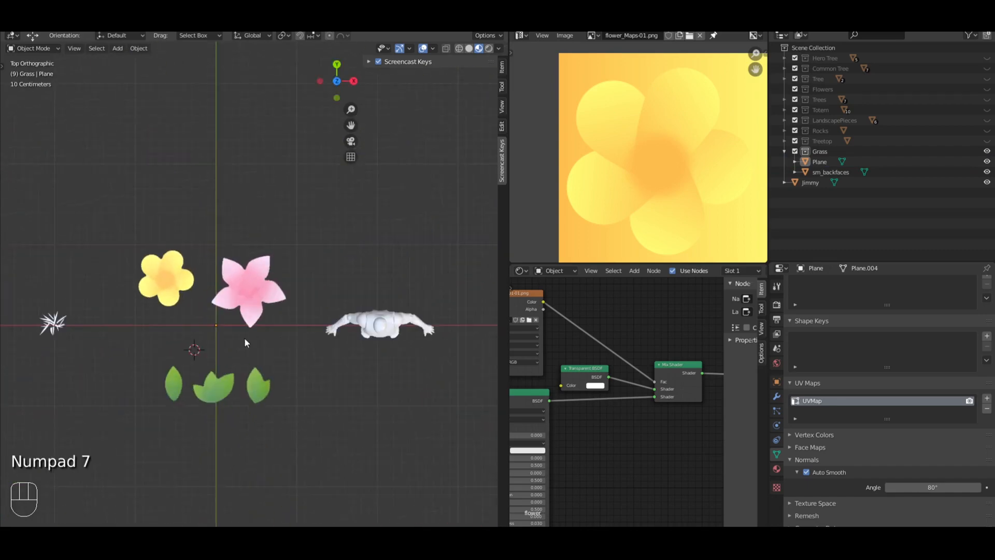
key(Tab)
scroll(222, 269, up, 2)
shift+middle_drag(317, 324, 312, 277)
click(205, 253)
key(ctrl+l)
key(p)
click(314, 280)
Step: Separate the yellow flower's linked geometry into its own object
key(a)
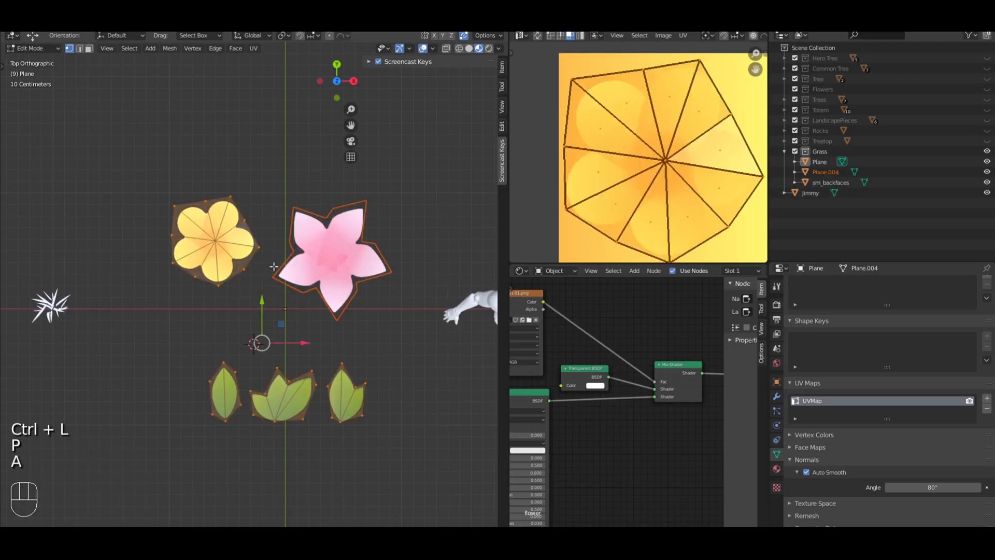
click(251, 251)
key(ctrl+l)
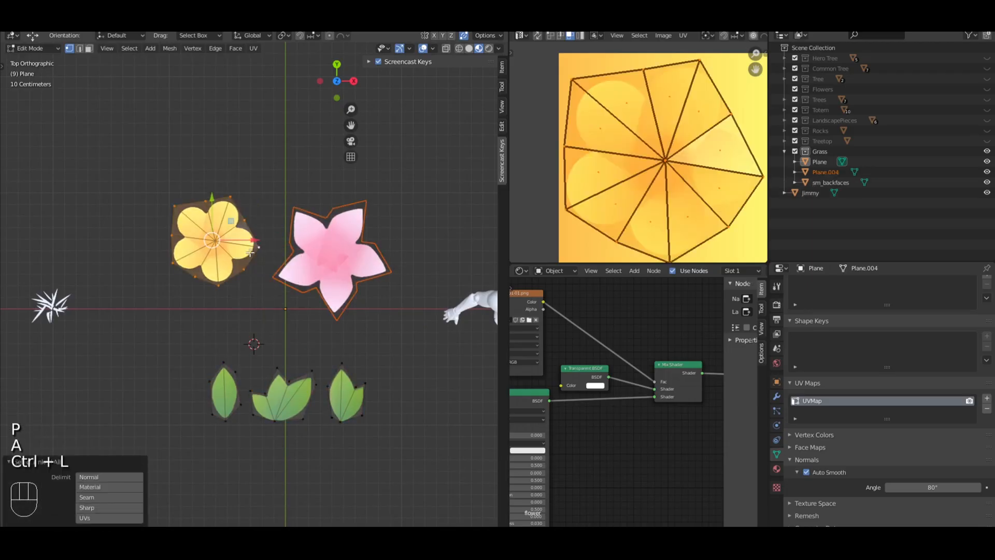
key(p)
click(250, 252)
key(Tab)
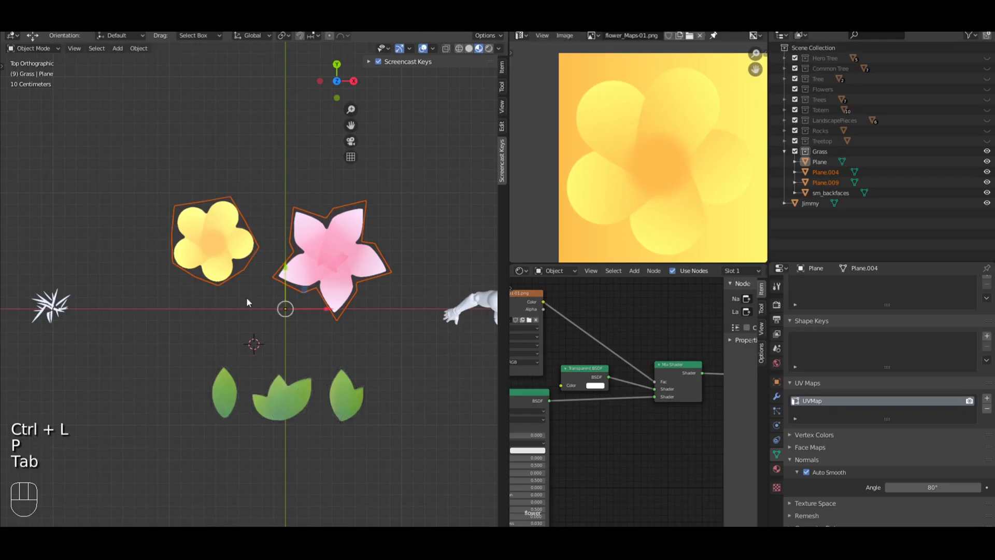
Step: Separate the slim single leaf on the left into its own object
key(Tab)
click(230, 379)
key(ctrl+l)
key(p)
click(246, 380)
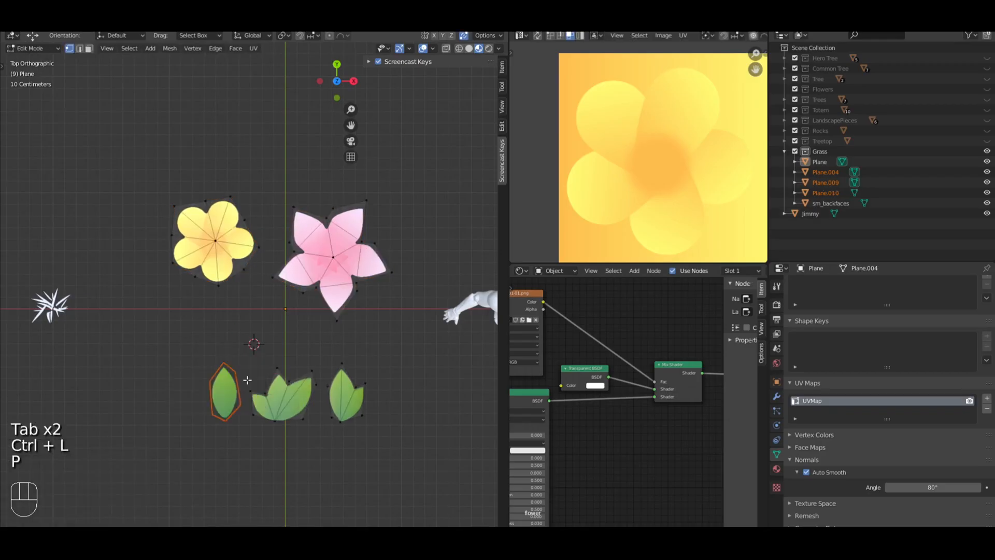
key(Tab)
key(a)
drag(300, 400, 296, 191)
key(ctrl+z)
drag(284, 277, 283, 244)
key(ctrl+z)
Step: Separate the middle multi-lobed leaf cluster into its own object
key(Tab)
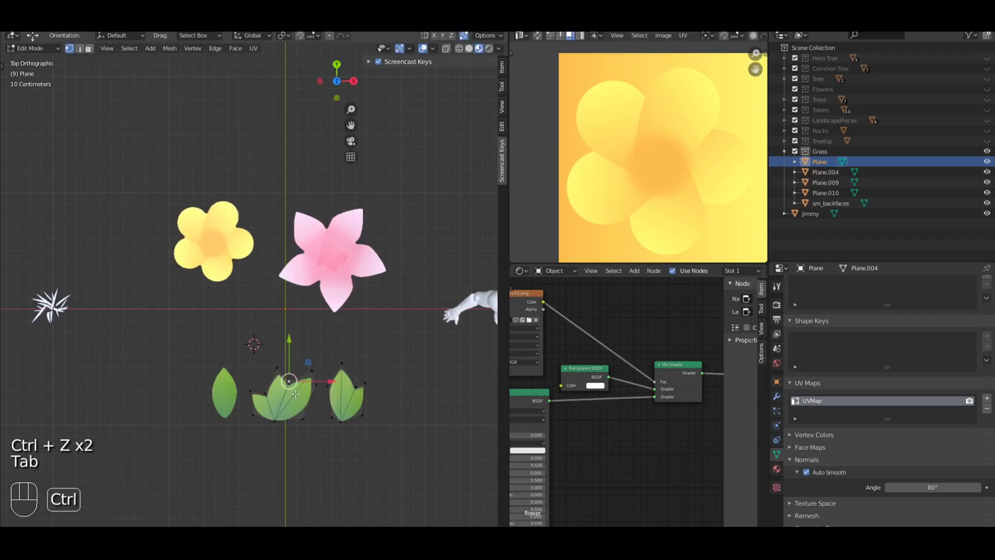
key(ctrl+l)
key(p)
click(297, 395)
key(Tab)
Step: Separate the remaining right-hand leaf into its own object
key(Tab)
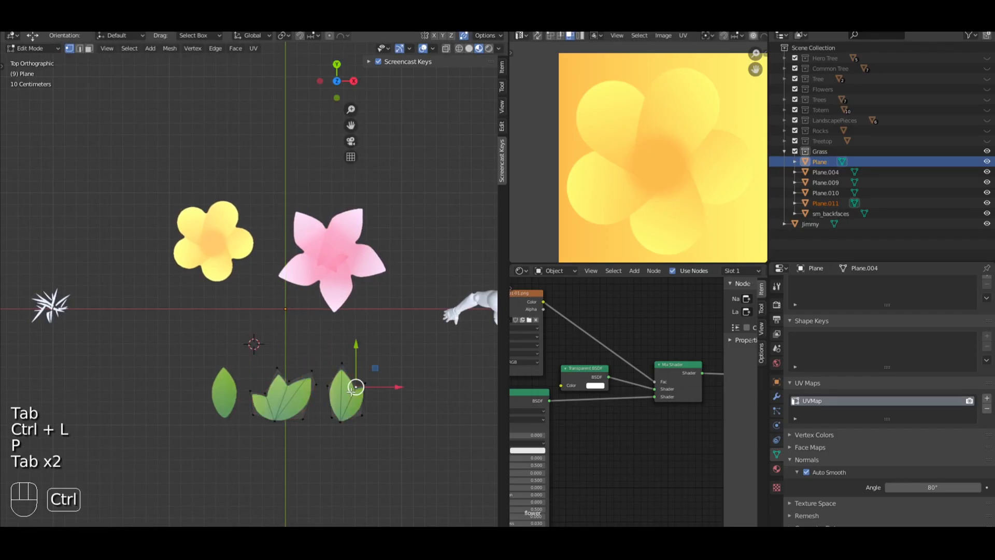
key(ctrl+l)
key(p)
click(351, 392)
key(Tab)
Step: Move the right-hand leaf so its base sits on the world origin, and apply all its transforms
key(a)
click(350, 392)
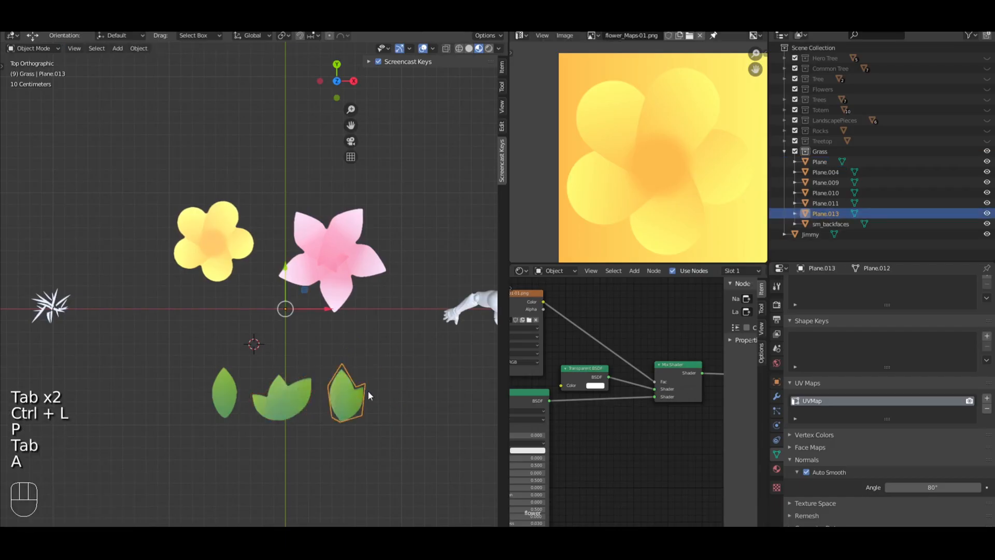
drag(306, 290, 250, 172)
key(ctrl+a)
click(238, 205)
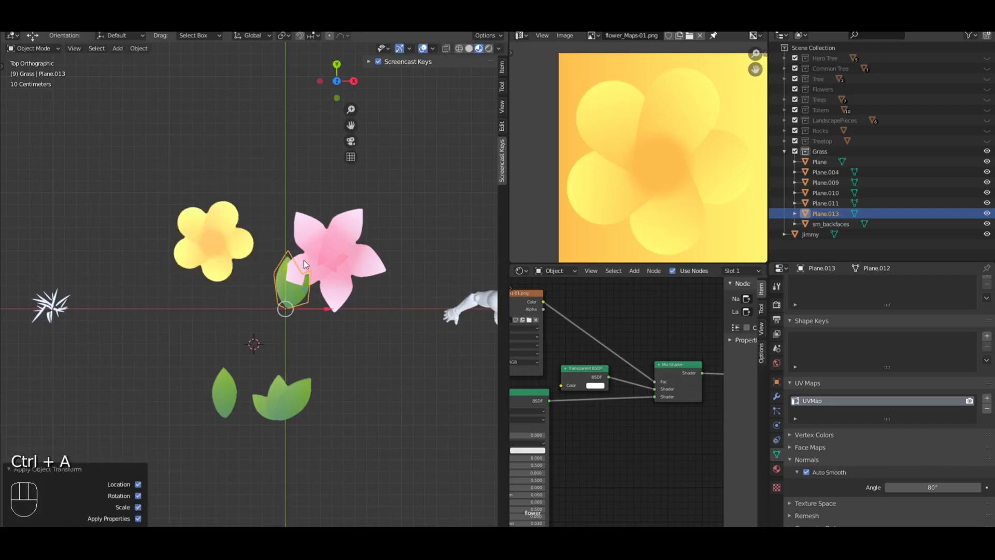
Step: Move the leaf along the negative X axis, clear of the pink flower and past the yellow one
drag(306, 291, 179, 292)
key(ctrl+z)
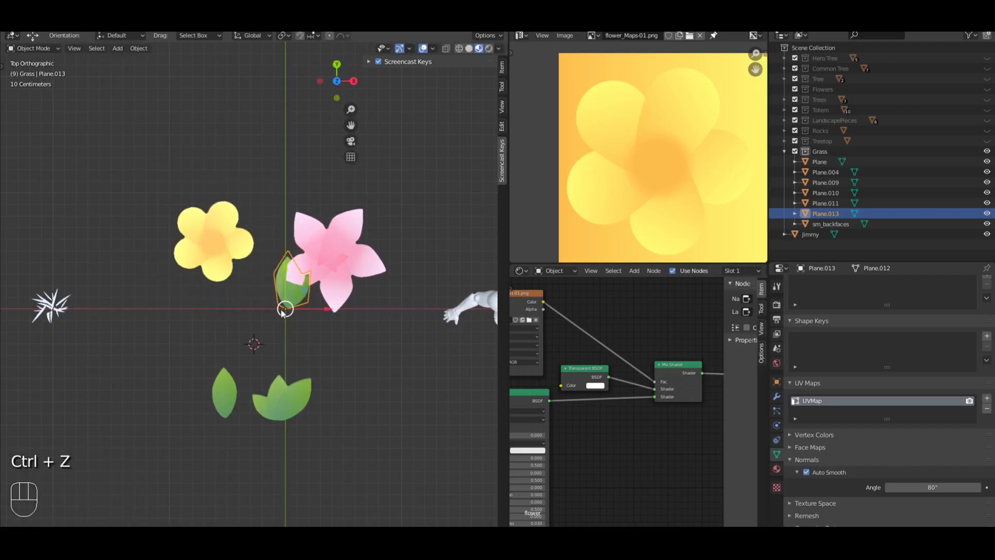
drag(333, 309, 191, 309)
Step: Place the leaf cluster's base on the world origin, apply all its transforms, and move it along negative X beside the first leaf
click(271, 392)
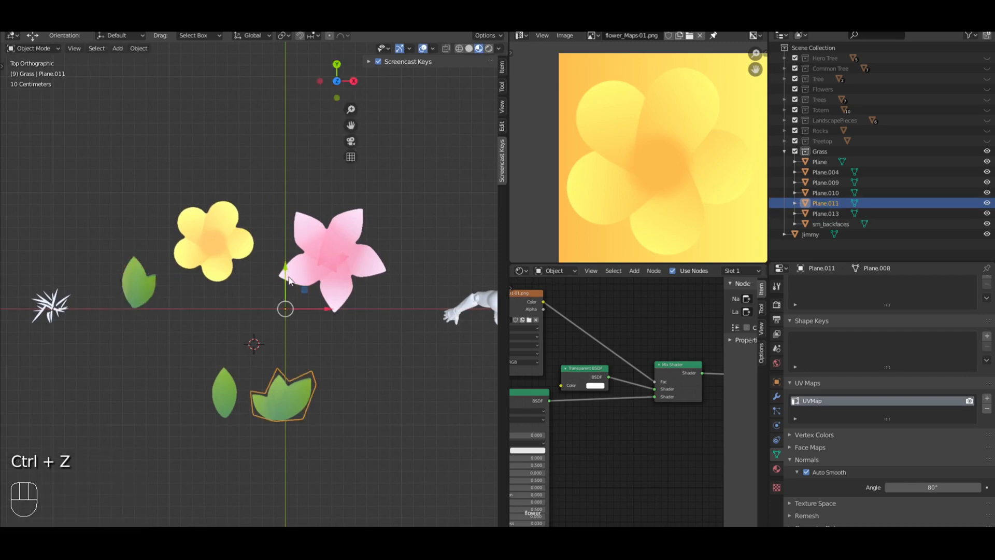
drag(289, 281, 272, 155)
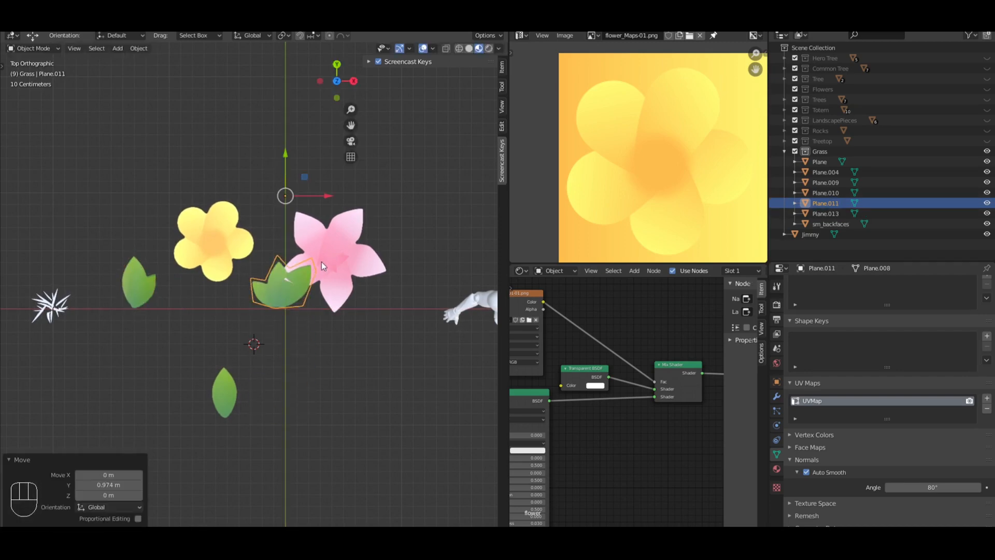
key(ctrl+a)
click(338, 195)
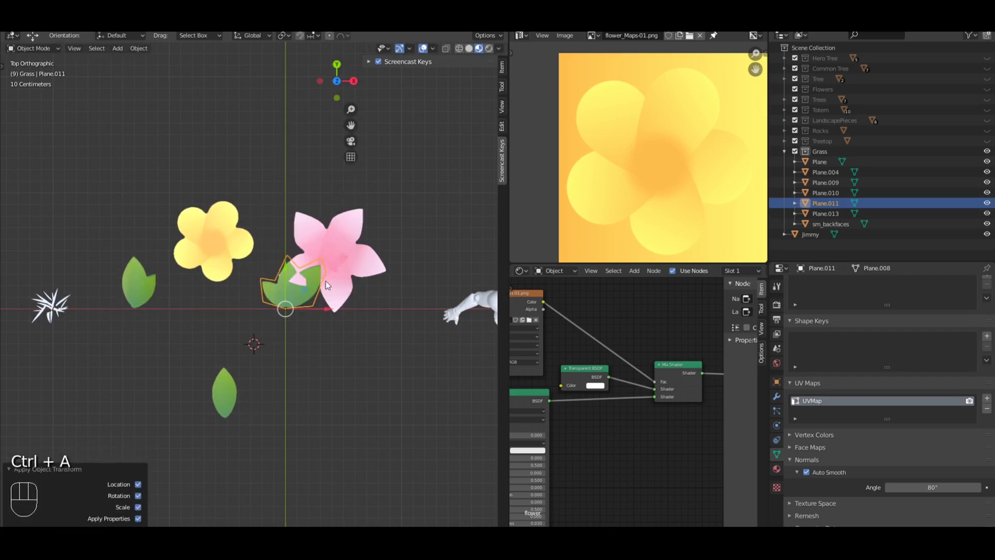
drag(326, 308, 128, 306)
Step: Move the grass clump -2.37 m along X and the leaf cluster -0.286 m along X to space them out
click(51, 307)
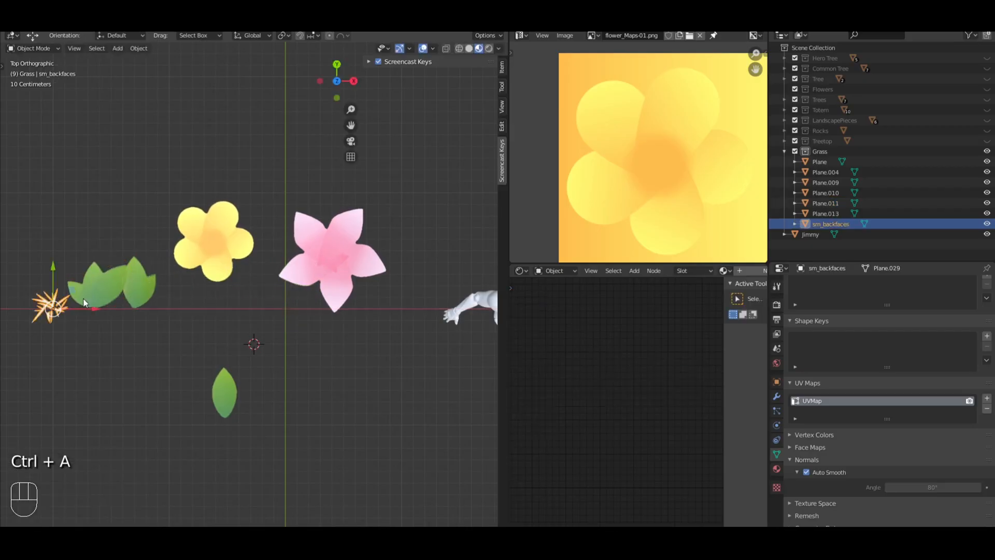
shift+middle_drag(97, 278, 323, 302)
drag(304, 329, 38, 334)
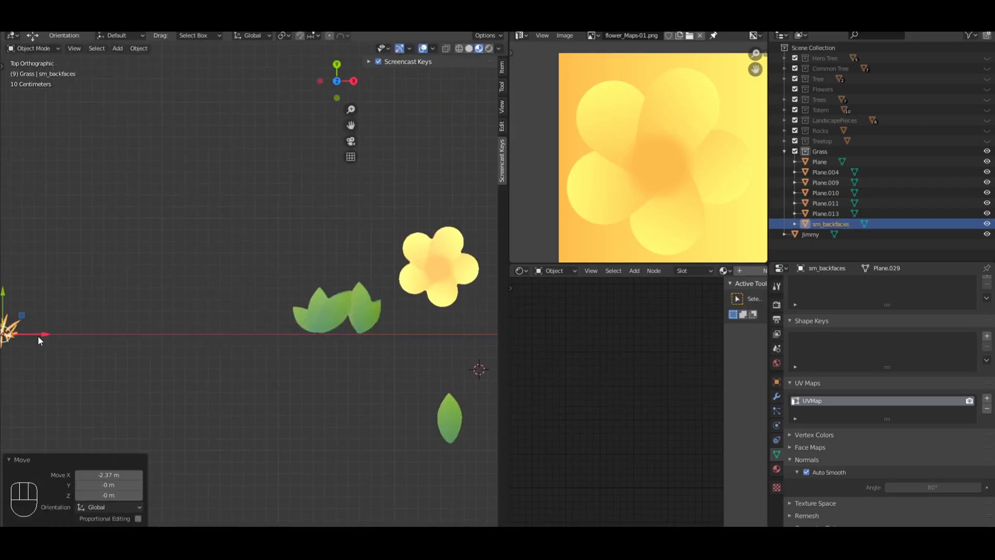
shift+middle_drag(329, 307, 81, 288)
right_click(86, 297)
drag(110, 315, 77, 316)
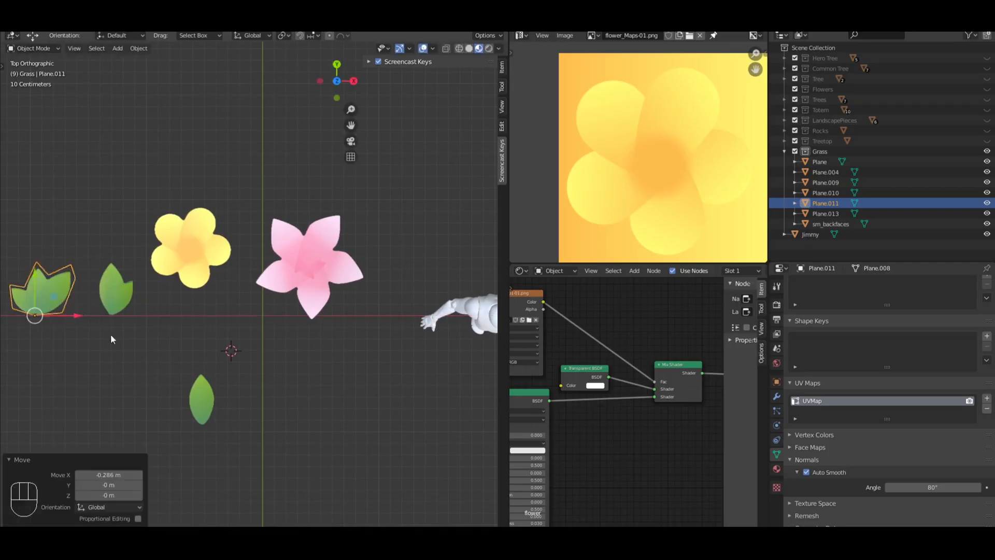
Step: Move the slim leaf so its base sits on the world origin, and apply all its transforms
key(a)
right_click(203, 387)
drag(262, 288, 270, 175)
drag(302, 208, 362, 207)
key(ctrl+a)
click(362, 213)
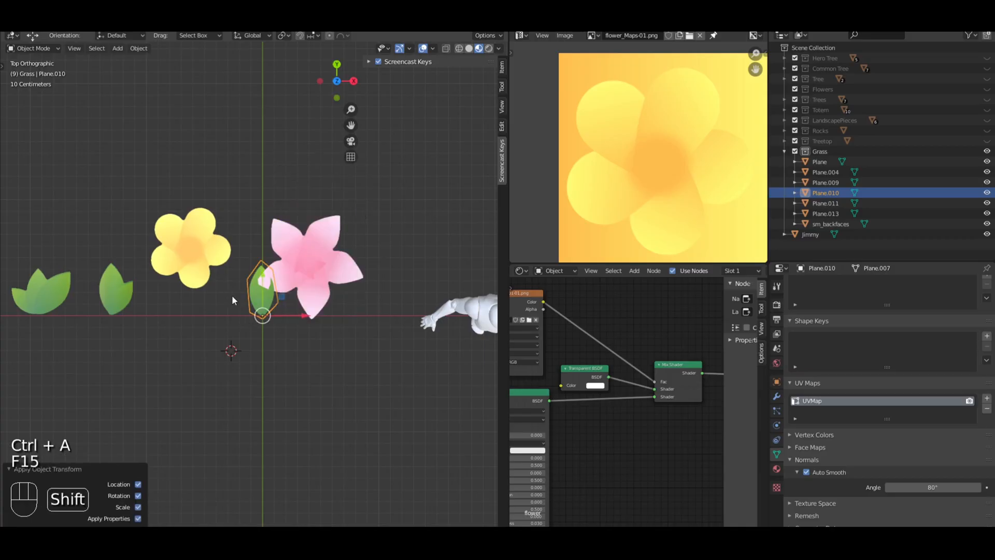
Step: Move the slim leaf along negative X to the far side of the leaf cluster
shift+middle_drag(231, 296, 352, 295)
drag(418, 327, 153, 323)
key(a)
Step: Center the yellow flower on the world origin and apply all its transforms
click(312, 273)
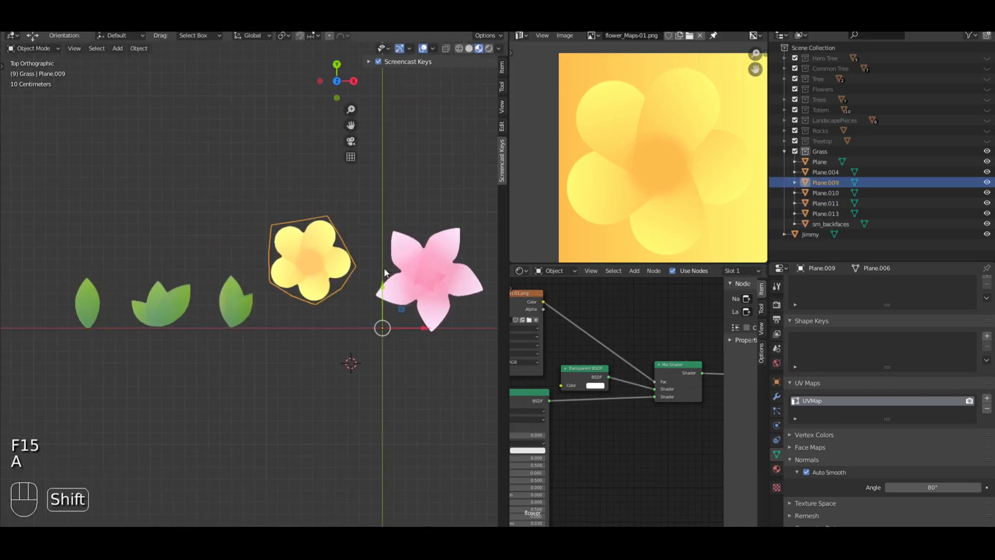
shift+middle_drag(384, 277, 254, 239)
drag(273, 275, 343, 338)
key(ctrl+a)
click(343, 341)
Step: Move the yellow flower away from the origin to sit behind the row of leaves
middle_drag(301, 228, 301, 269)
key(KP_1)
drag(272, 271, 150, 156)
Step: Center the pink flower on the world origin and apply all its transforms
click(306, 240)
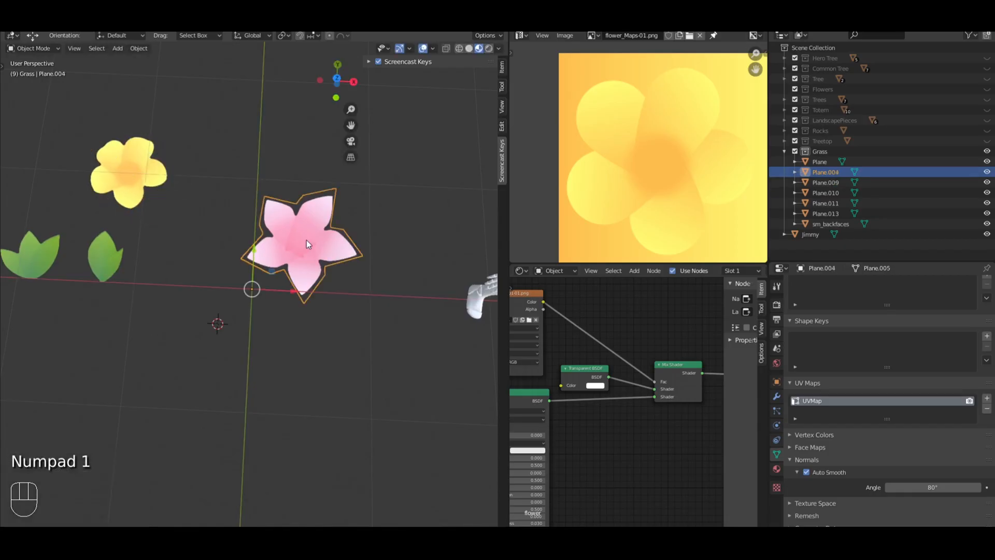
key(KP_7)
drag(270, 257, 222, 317)
key(ctrl+a)
click(224, 314)
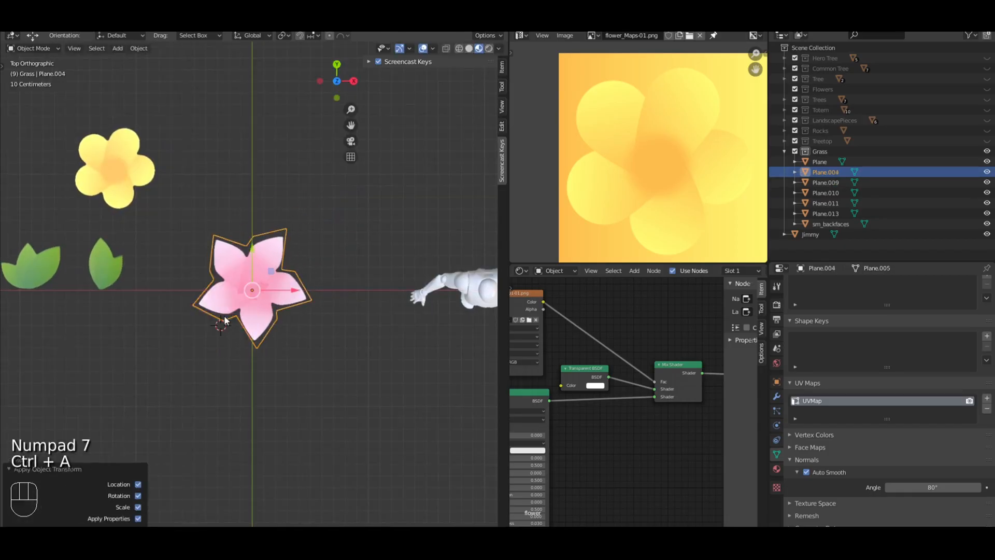
Step: Move the pink flower -2.2 m along X and 0.887 m along Y, next to the yellow flower
key(a)
middle_drag(225, 314, 291, 231)
click(263, 280)
drag(252, 253, 253, 237)
middle_drag(253, 238, 373, 284)
drag(373, 283, 108, 208)
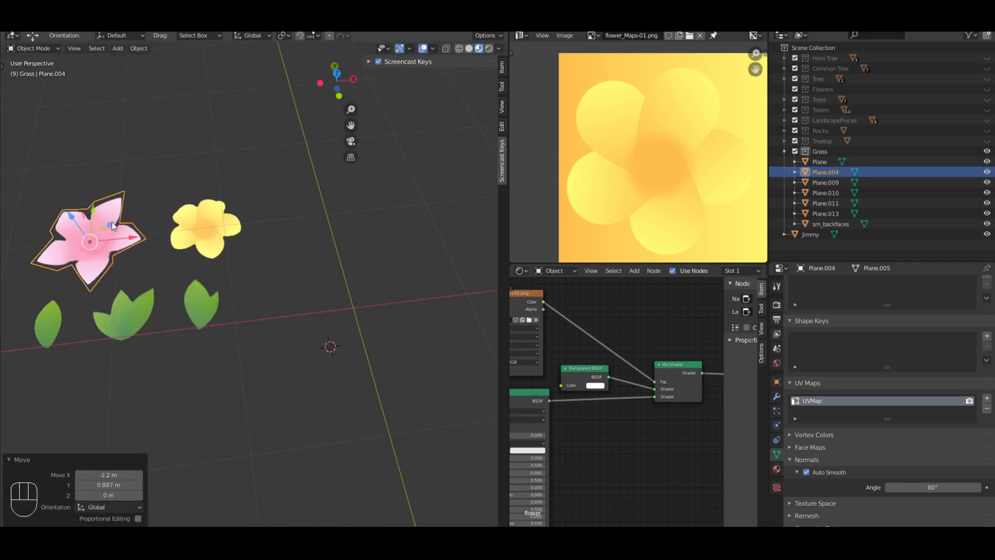
key(a)
Step: Add a cylinder mesh at the 3D cursor with 32 vertices, 1 m radius and 2 m depth
middle_drag(362, 282, 374, 239)
shift+middle_drag(374, 239, 249, 249)
click(118, 49)
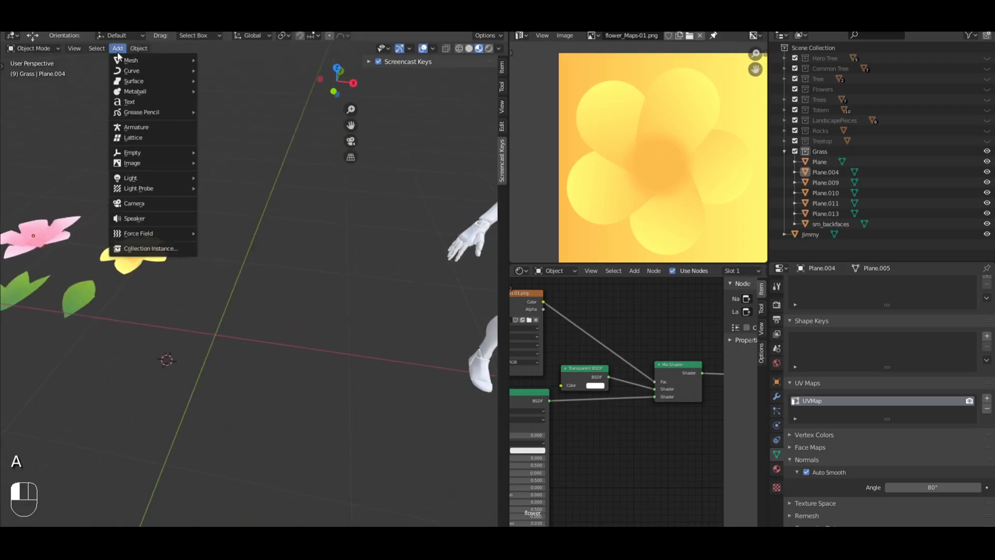
mouse_move(133, 63)
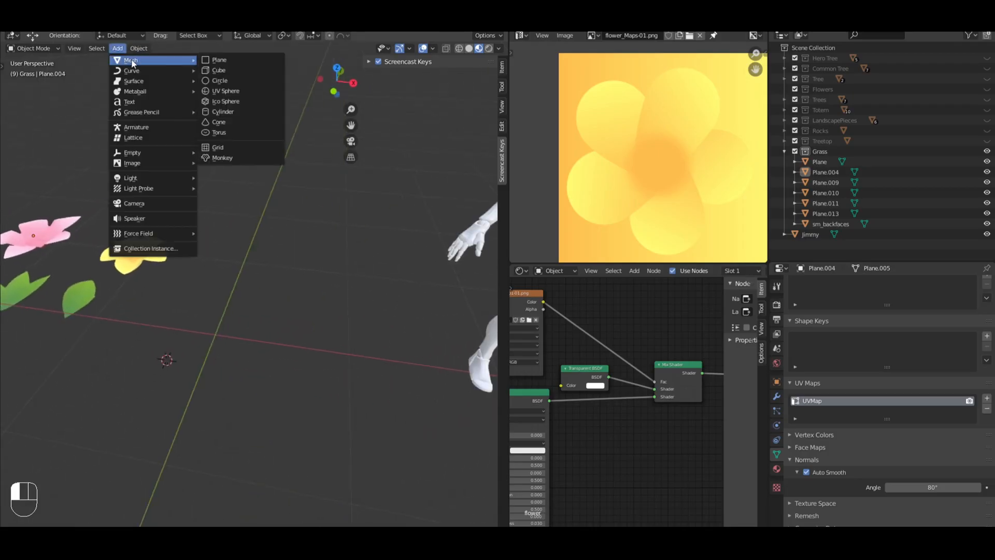
click(247, 115)
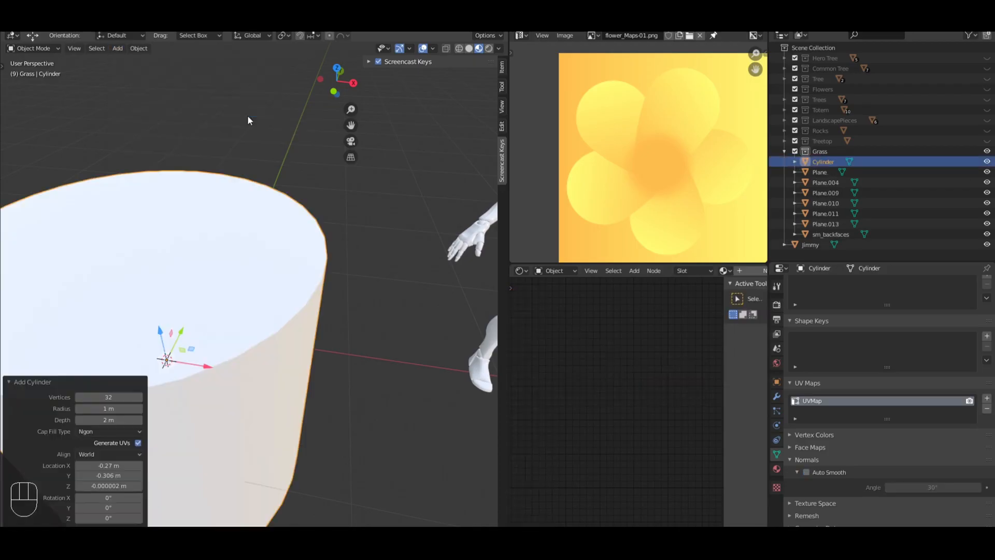
Step: Delete the cylinder's side and bottom faces, keeping only the round top cap
scroll(270, 189, down, 4)
key(Tab)
middle_drag(286, 238, 356, 222)
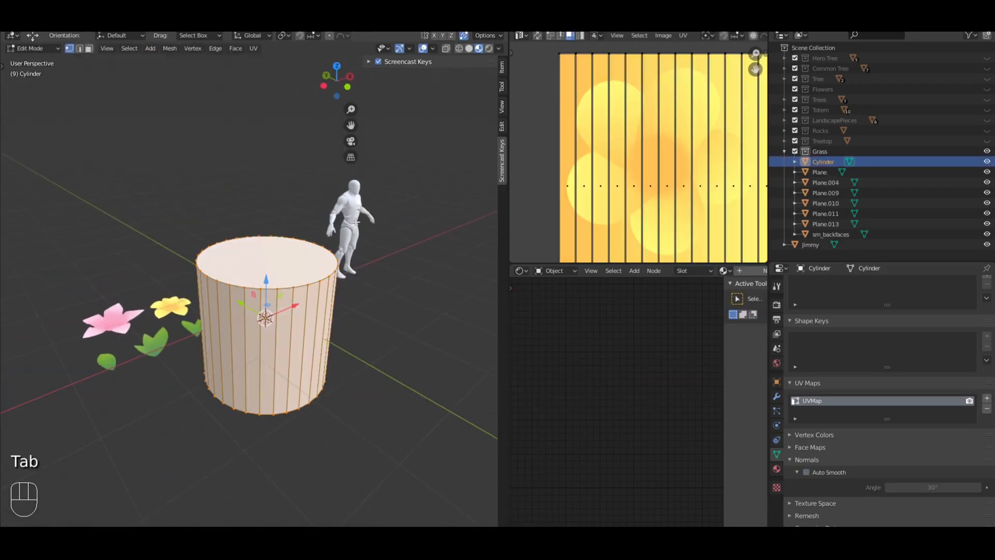
key(ctrl+Tab)
click(301, 258)
key(a)
alt+shift+click(300, 315)
middle_drag(300, 315, 292, 352)
shift+click(271, 275)
key(Delete)
click(272, 269)
click(238, 304)
key(Tab)
scroll(256, 298, up, 3)
key(Tab)
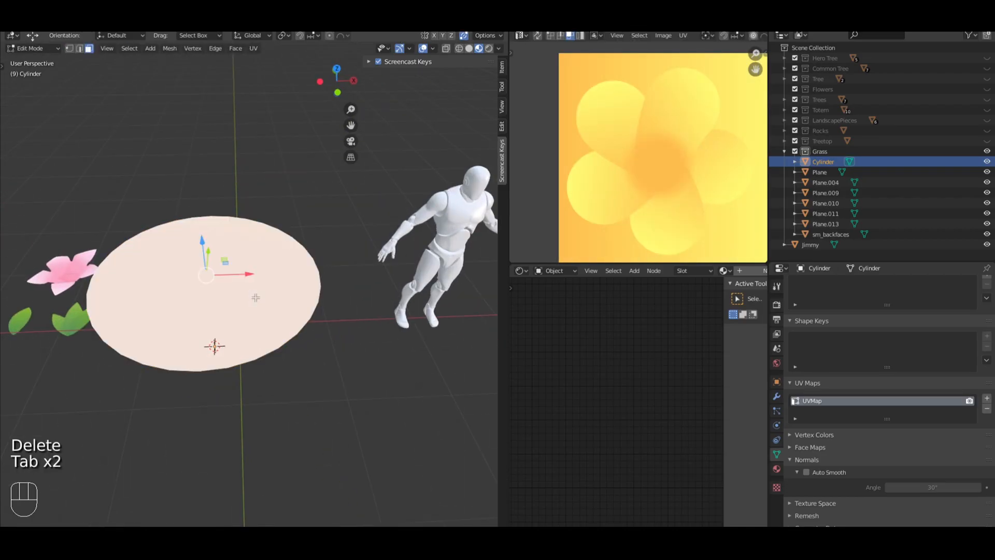
Step: Extrude the round cap's whole outline and scale it inward to about 0.78, forming an outer ring of faces
key(ctrl+Tab)
click(228, 274)
key(a)
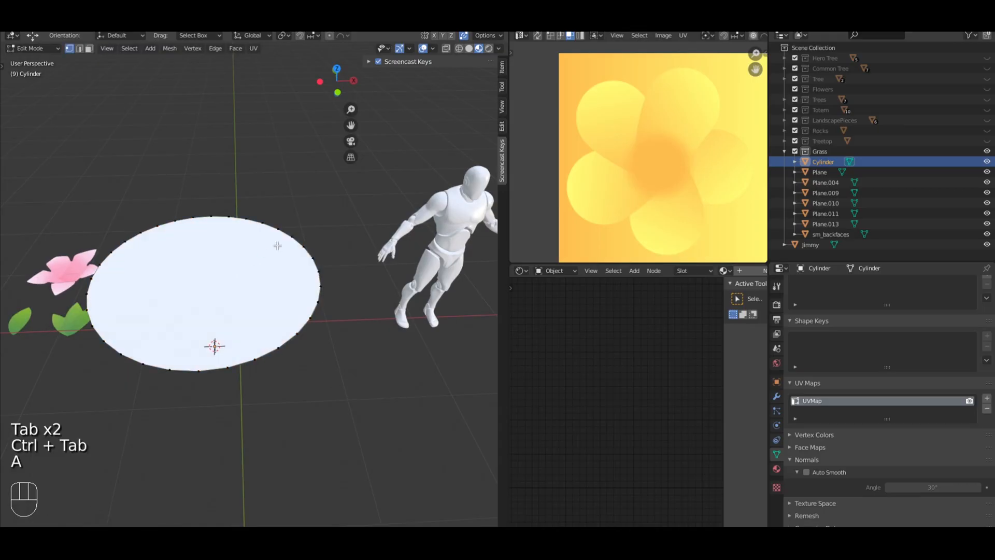
key(e)
key(s)
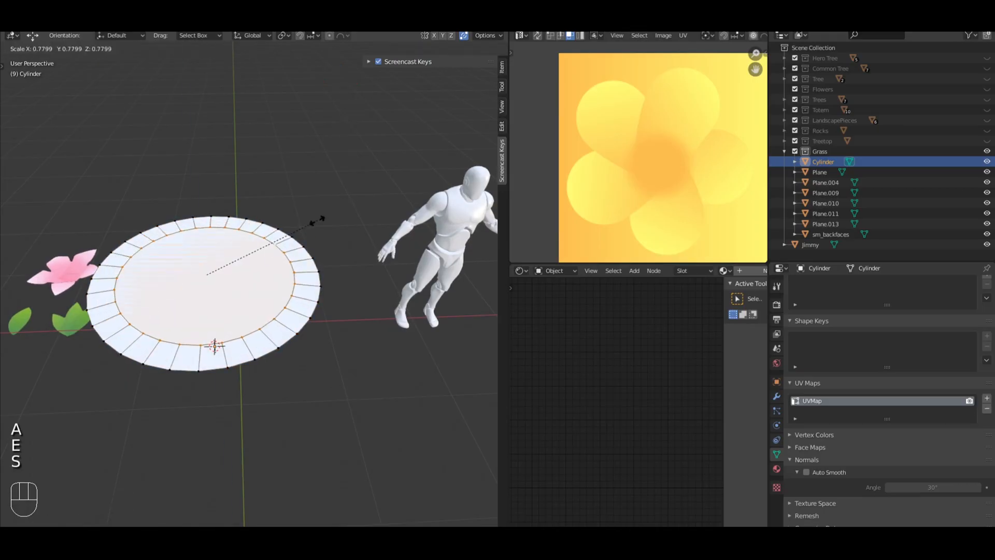
click(315, 221)
Step: Delete the cap's inner faces so only an open outer ring of quads is left
key(ctrl+Tab)
click(239, 265)
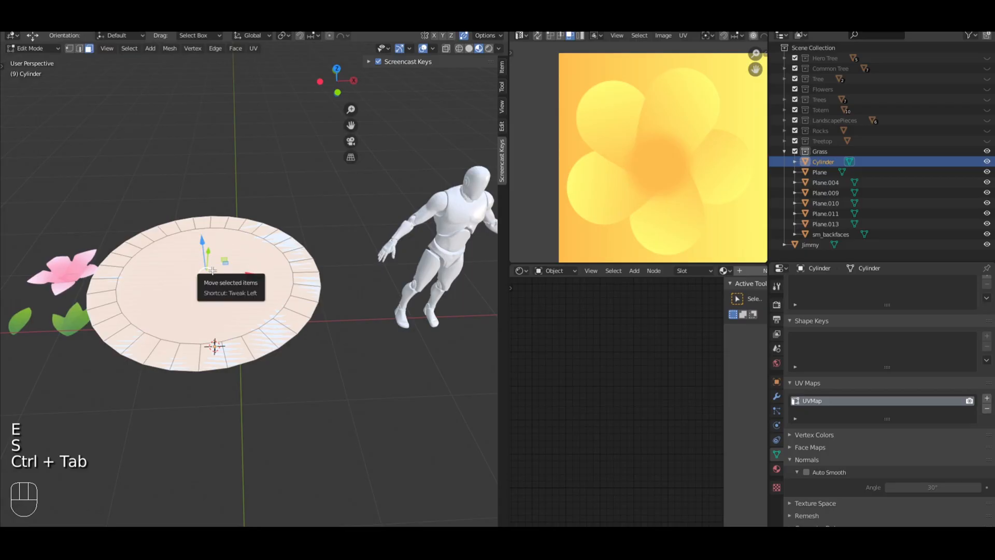
key(Delete)
click(213, 270)
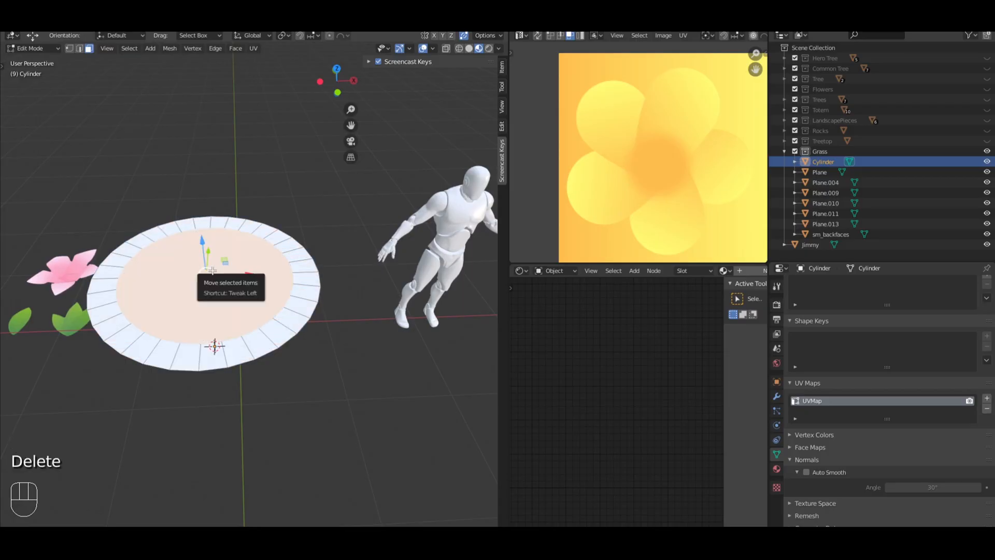
key(Delete)
click(212, 269)
Step: Scale the ring's inner edge loop to 0.027 so its faces converge at the centre
key(ctrl+Tab)
click(214, 258)
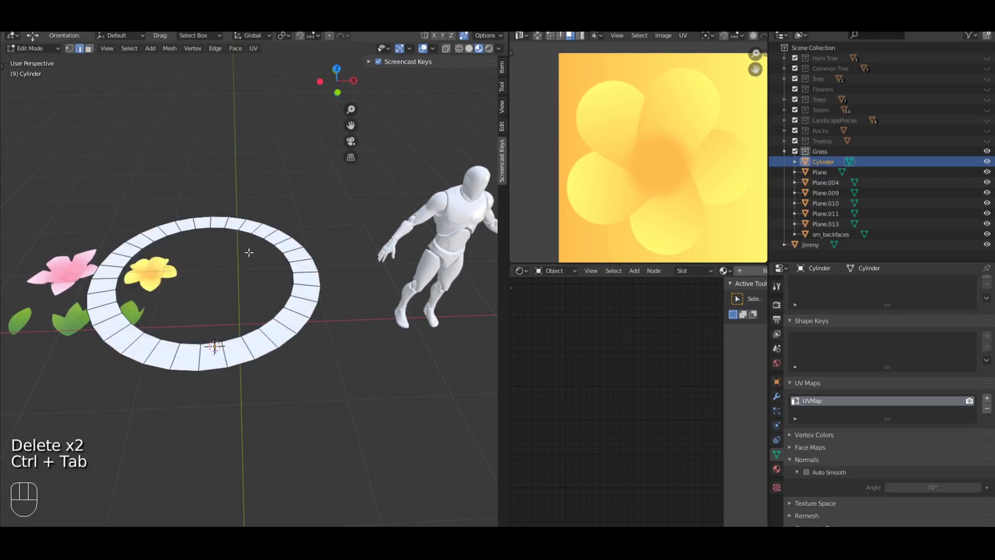
alt+shift+click(279, 248)
key(s)
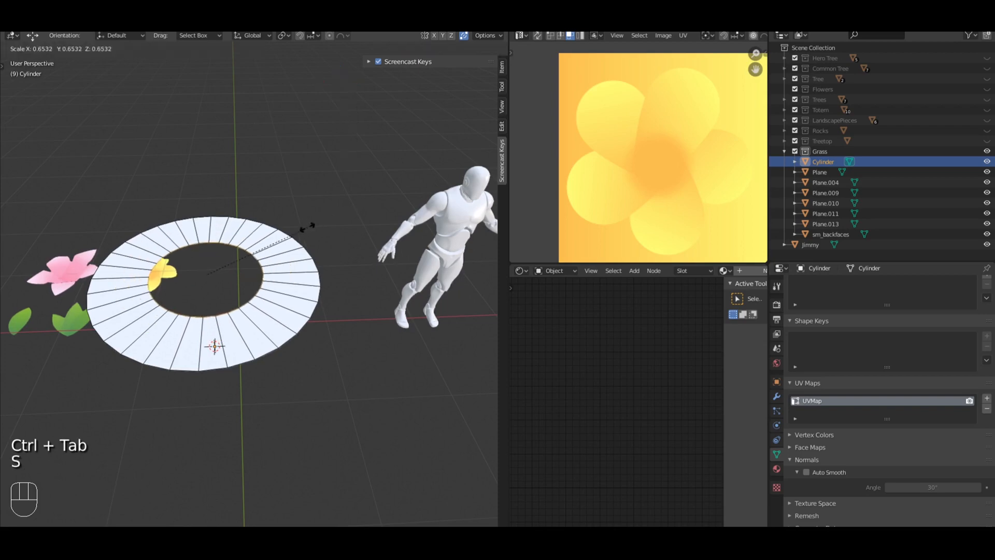
click(207, 264)
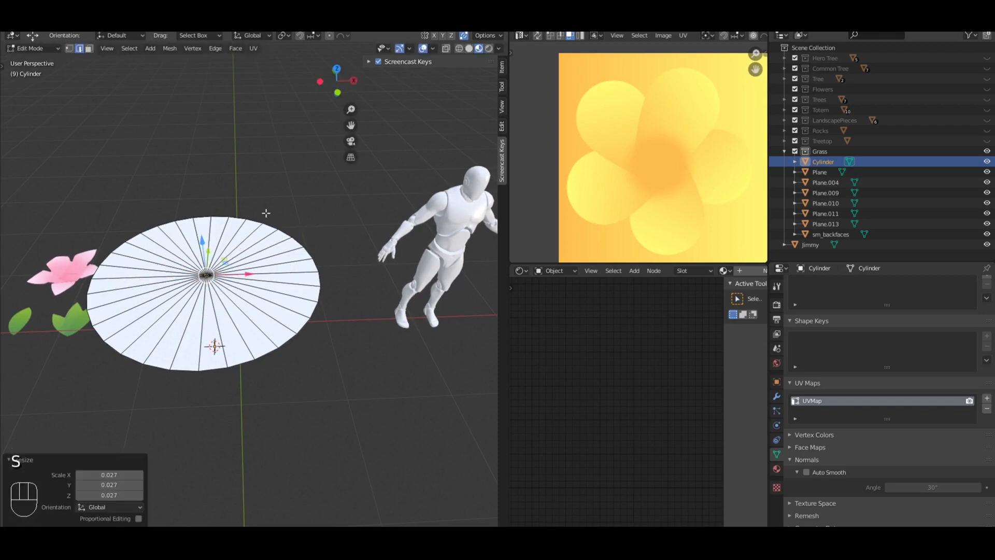
Step: Undo the inner loop scaling and the face deletions on the 32-sided cap
middle_drag(207, 264, 233, 244)
key(ctrl+z)
key(ctrl+z)
key(ctrl+z)
key(ctrl+z)
key(ctrl+z)
key(ctrl+z)
key(ctrl+z)
key(ctrl+z)
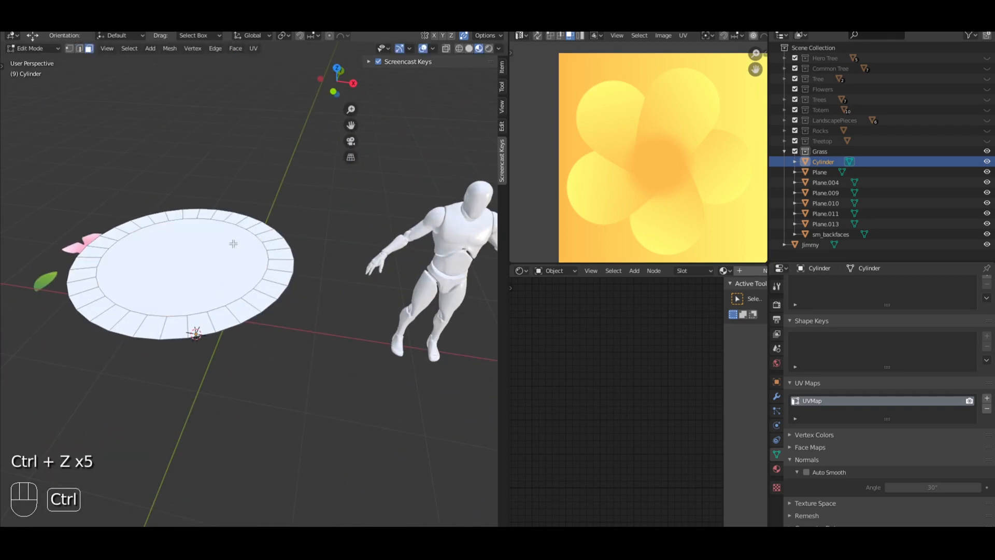
Step: Delete the 32-sided disc object and add a new cylinder with 12 vertices, 1 m radius and 2 m depth
key(Tab)
key(Delete)
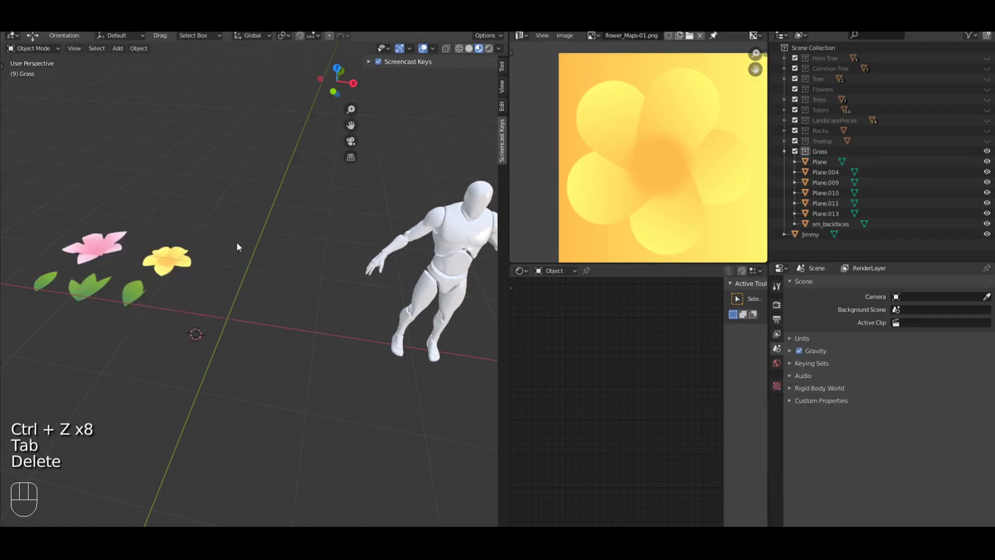
click(119, 48)
mouse_move(131, 62)
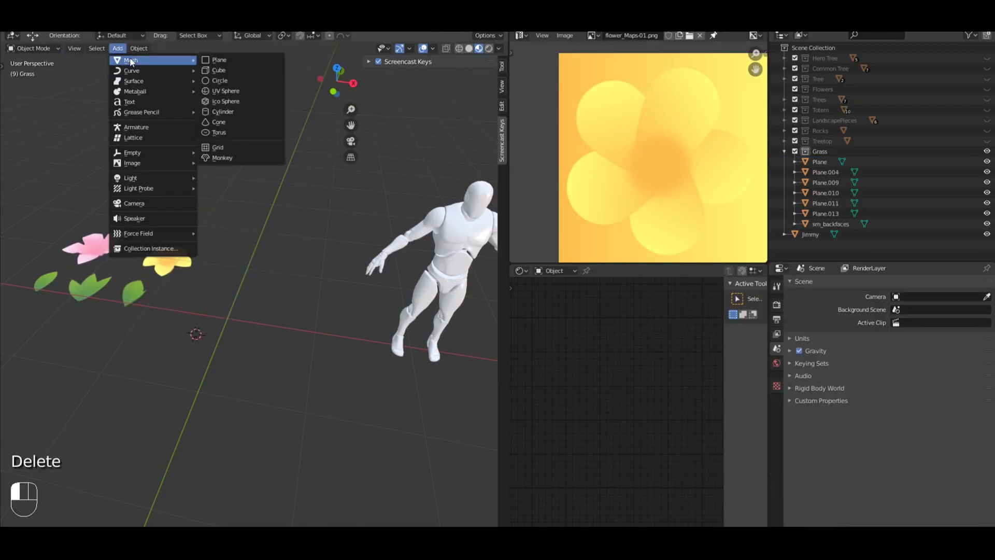
click(231, 113)
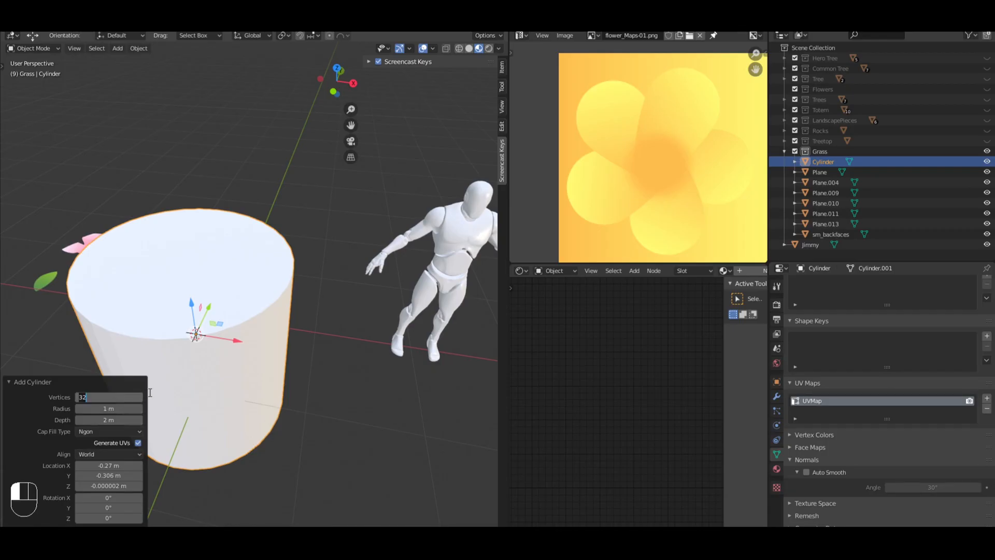
key(Return)
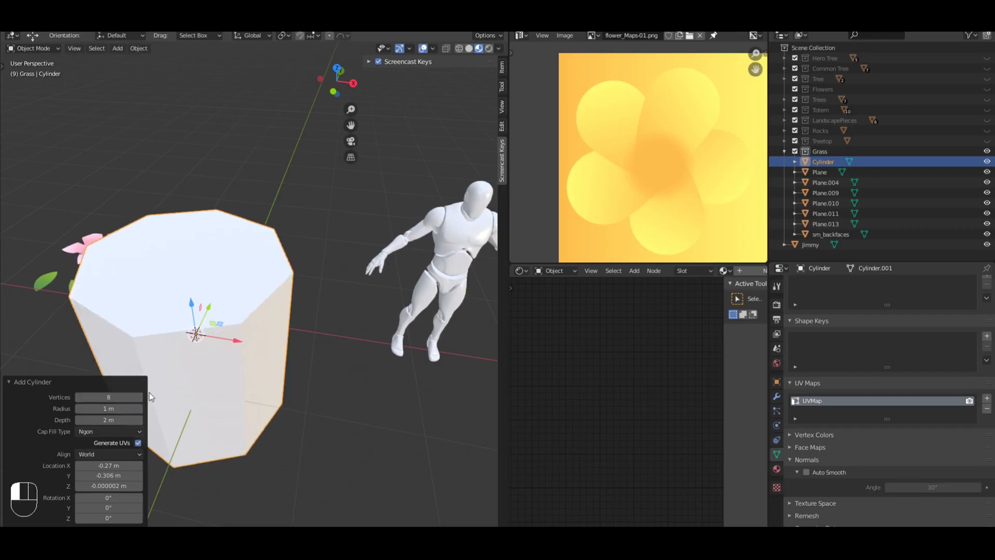
text(12)
key(Return)
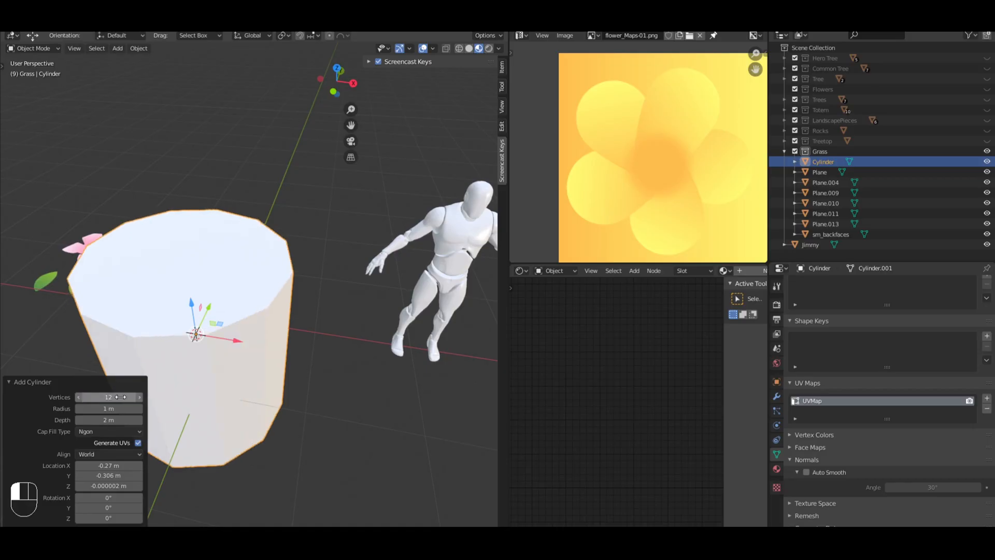
Step: Delete the 12-sided cylinder's side and bottom faces, keeping only the top cap
key(a)
key(Tab)
key(KP_1)
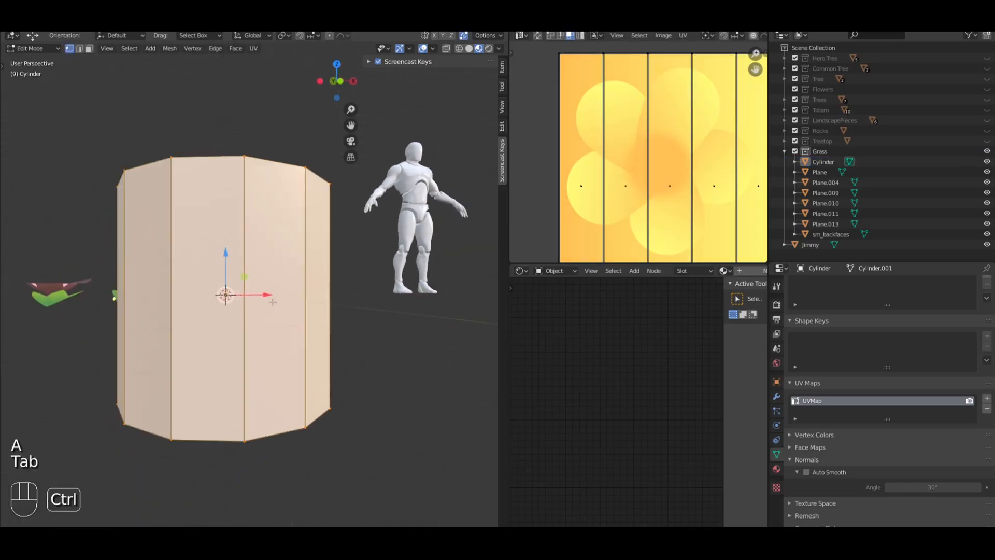
key(ctrl+Tab)
key(a)
key(a)
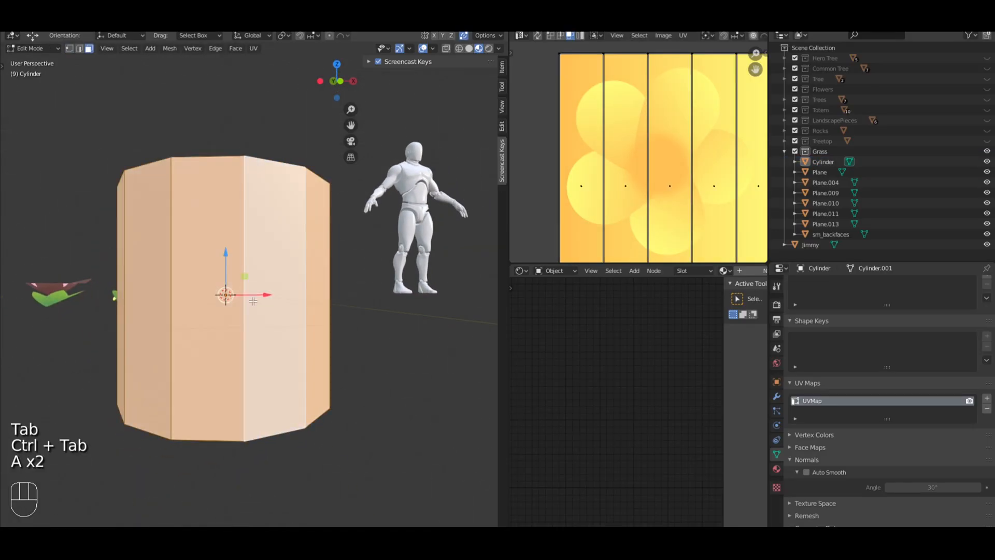
middle_drag(225, 294, 255, 244)
shift+click(252, 206)
key(Delete)
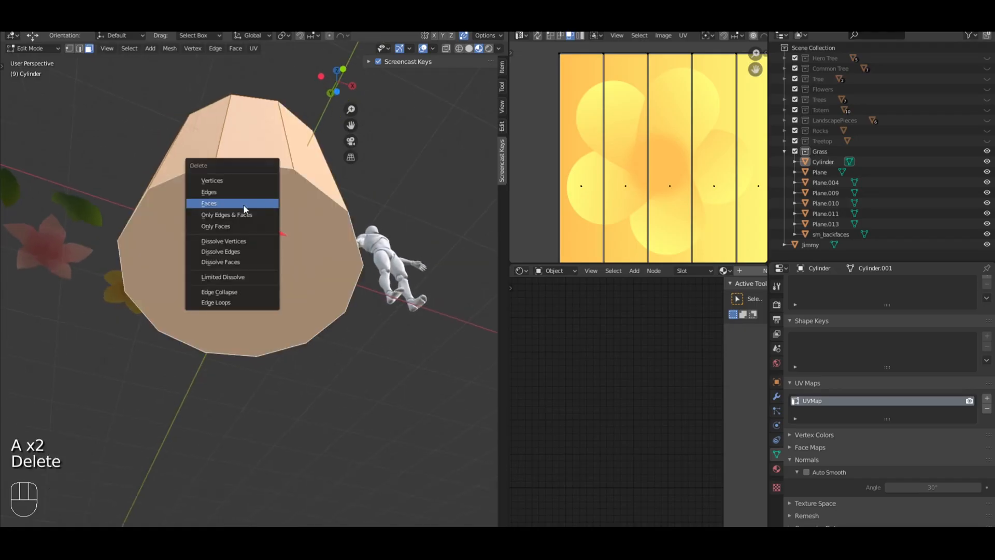
click(244, 206)
middle_drag(244, 206, 275, 304)
key(Tab)
key(Tab)
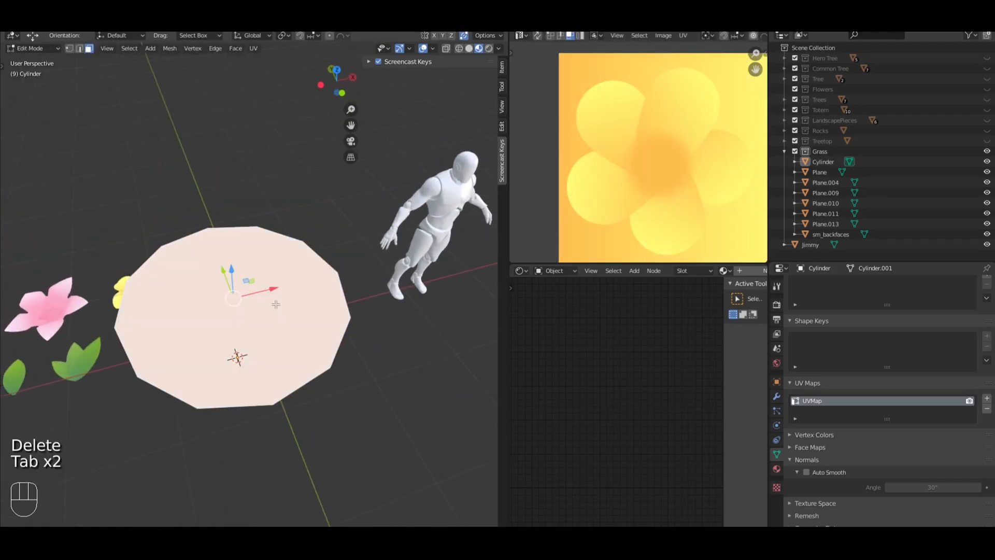
Step: Extrude the 12-sided cap's outline and scale it inward to a small ring around the centre
key(ctrl+Tab)
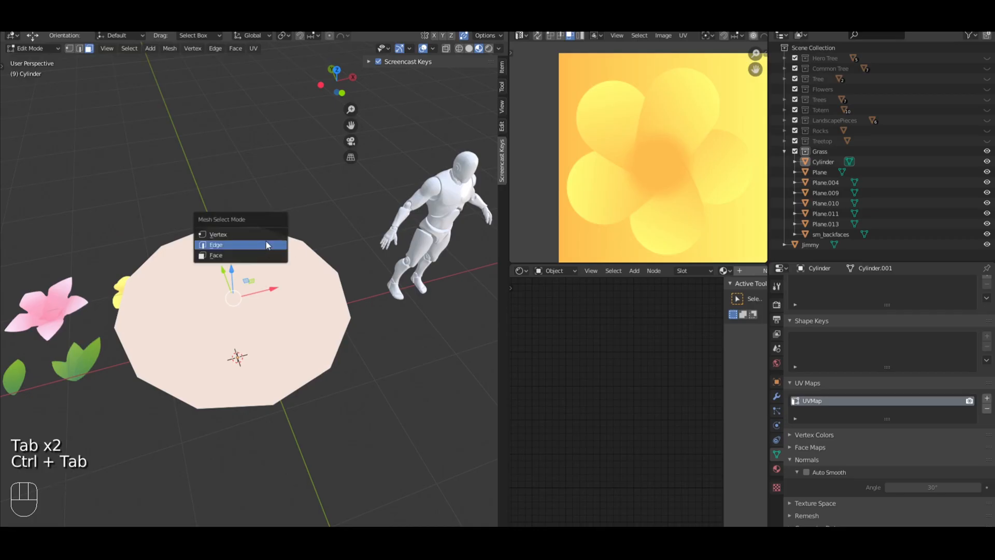
click(249, 229)
key(e)
key(s)
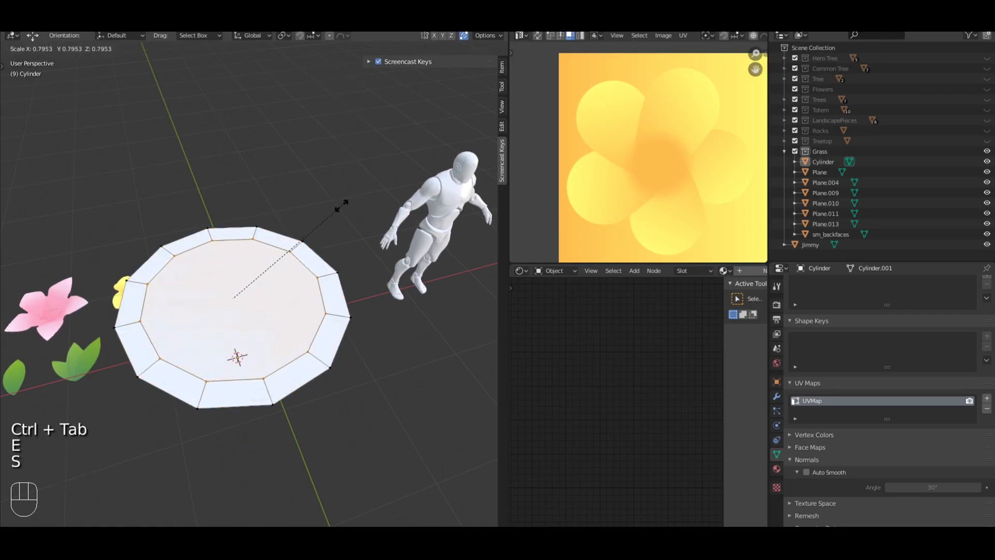
click(262, 277)
Step: Examine the disc's faces in solid and wireframe shading for overlapping geometry
key(ctrl+Tab)
click(197, 322)
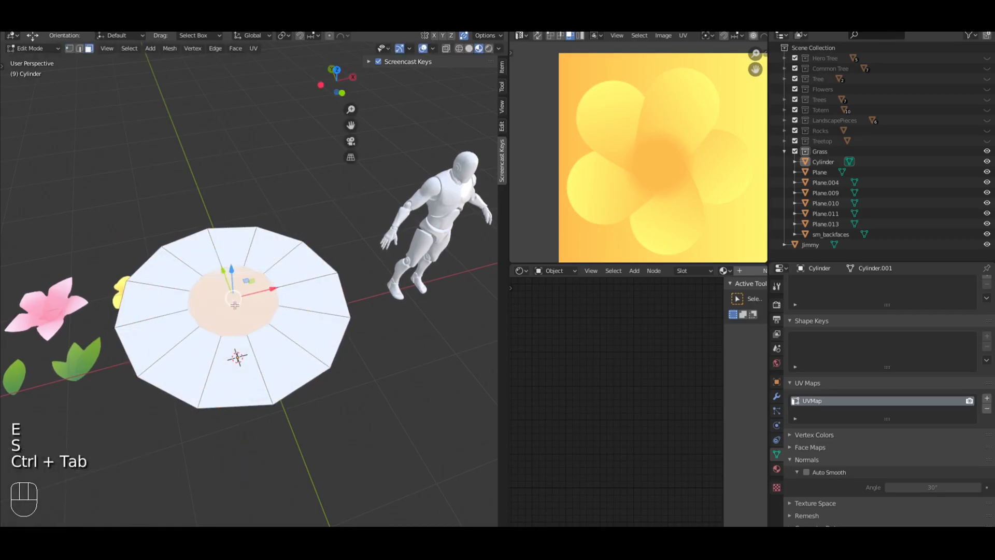
key(a)
key(a)
key(z)
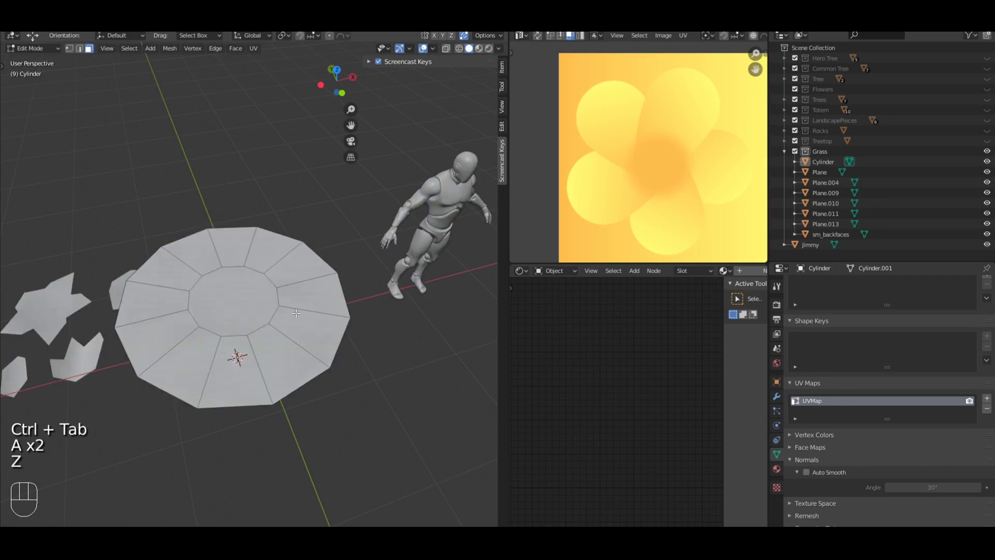
key(z)
key(a)
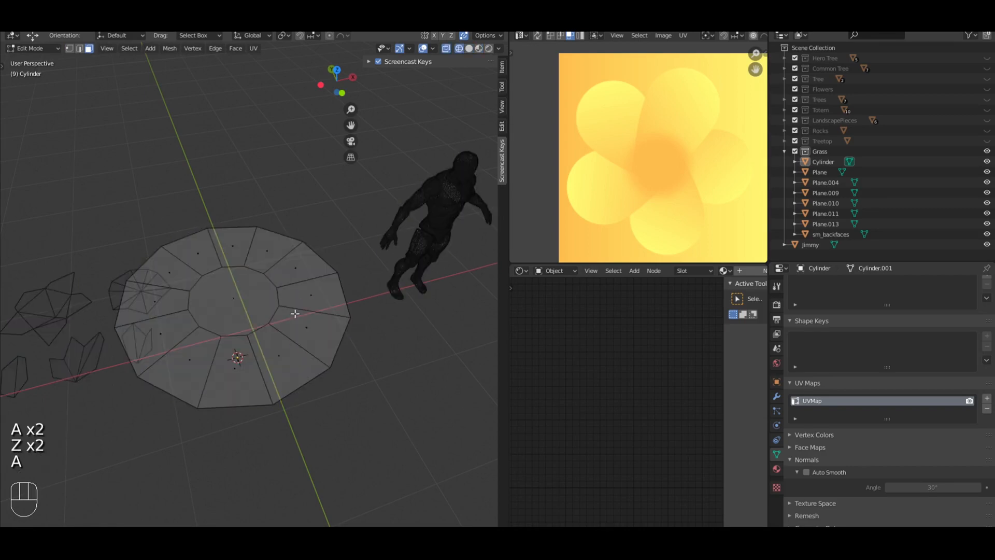
middle_drag(293, 312, 304, 220)
click(216, 137)
mouse_move(251, 149)
shift+middle_down()
mouse_move(249, 274)
mouse_move(271, 272)
mouse_move(243, 374)
shift+middle_up()
scroll(249, 274, up, 1)
key(z)
click(256, 256)
key(a)
key(a)
key(z)
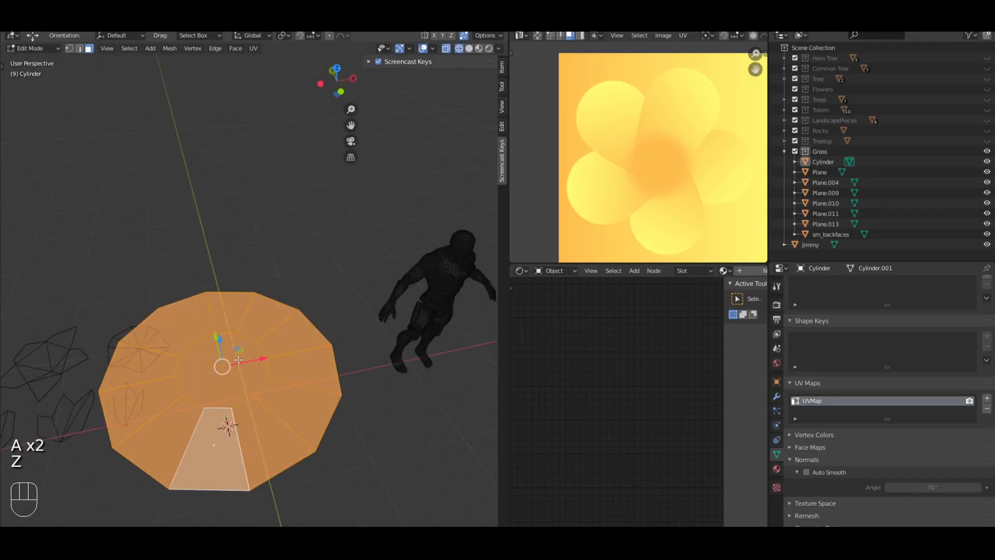
Step: Delete the disc's small central face and the full-size face overlapping the quads, leaving an open 12-sided ring
key(z)
key(a)
click(228, 383)
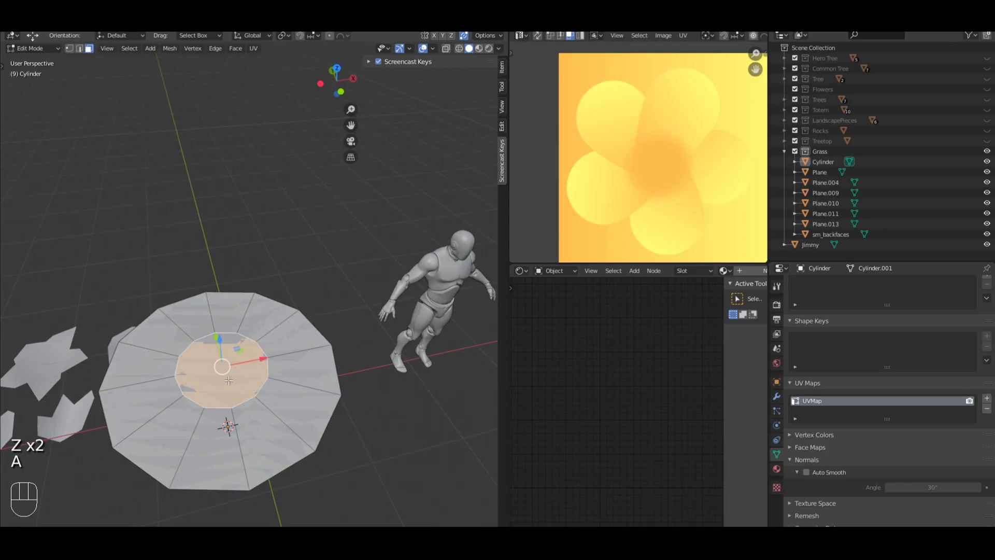
key(Delete)
click(229, 381)
key(a)
key(a)
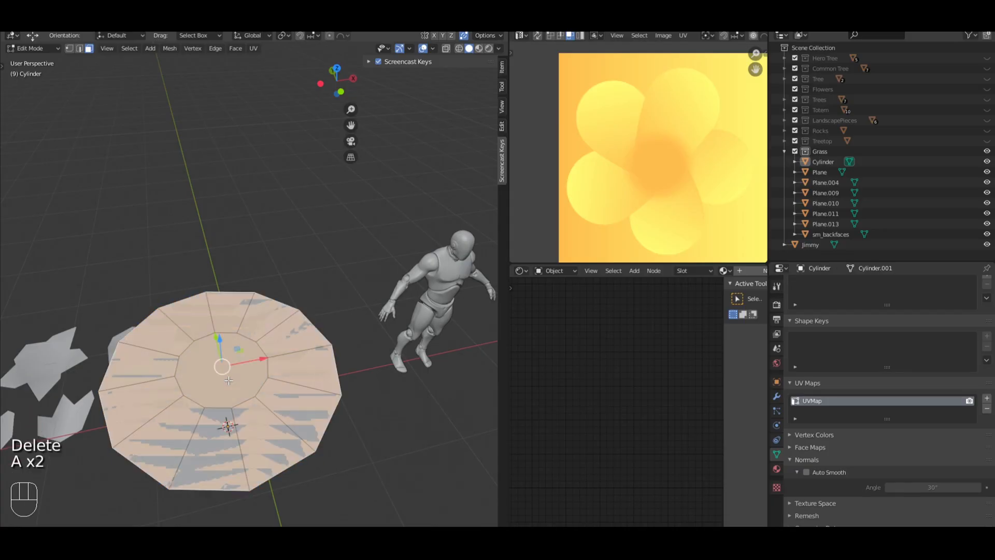
key(Delete)
click(229, 381)
middle_drag(228, 381, 273, 306)
key(Tab)
key(Tab)
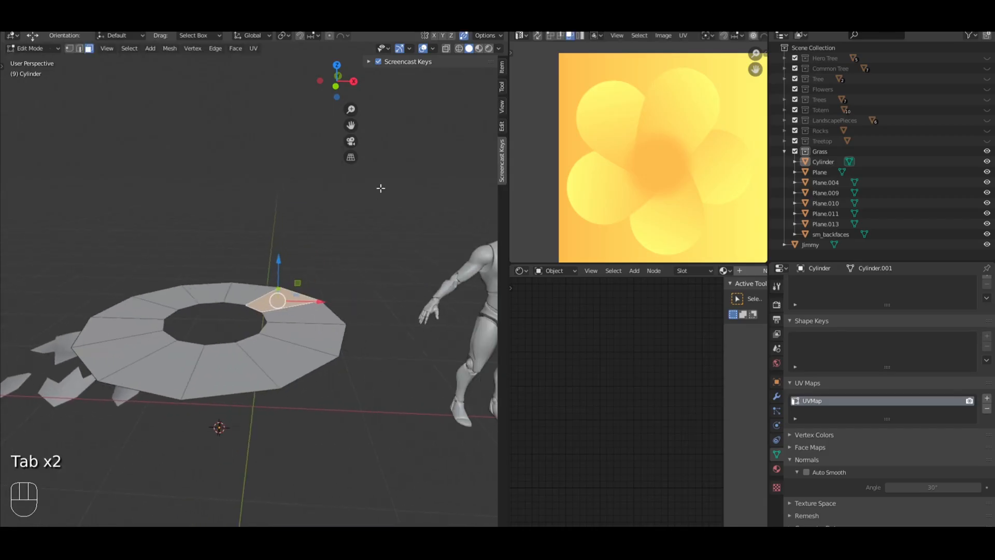
Step: Display the face normals on the ring through the viewport overlays
click(433, 49)
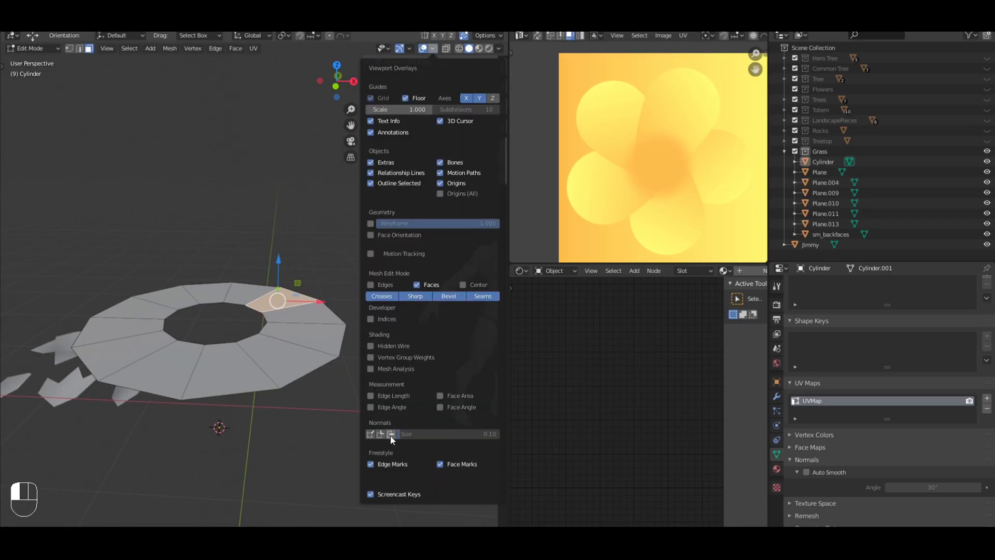
key(a)
middle_drag(301, 330, 330, 339)
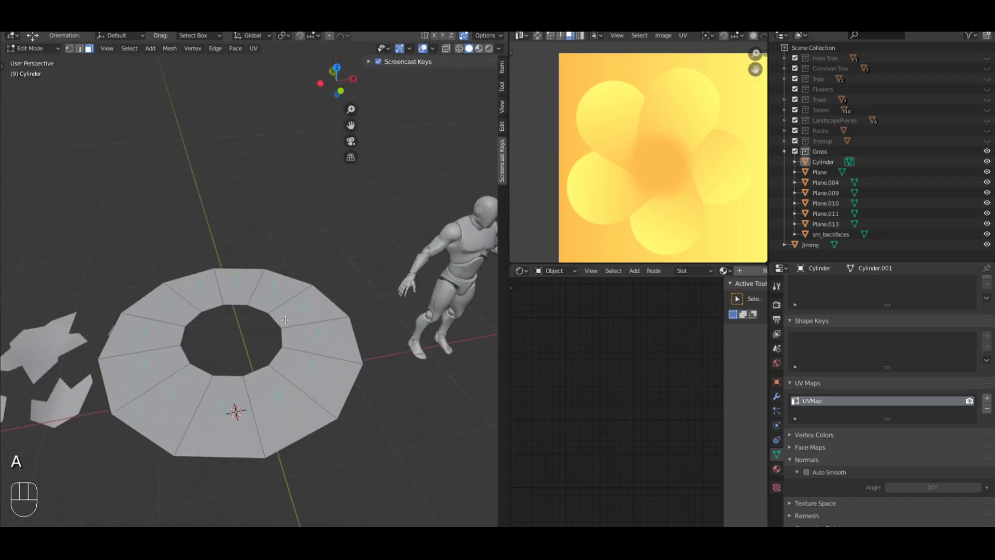
Step: Select the ring's inner edge loop and scale it outward by 1.595
key(ctrl+Tab)
click(228, 322)
key(a)
key(a)
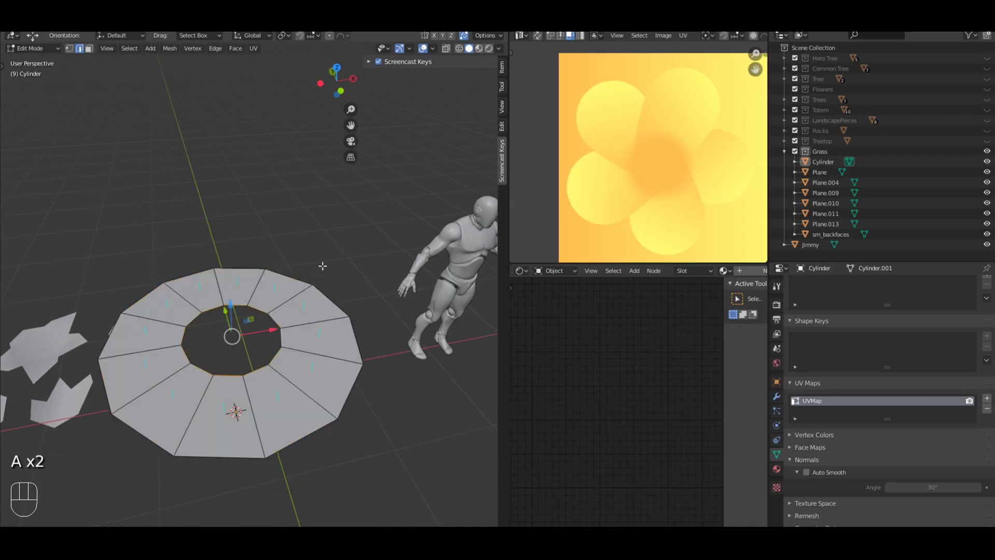
key(s)
click(369, 214)
Step: Extrude the inner edge loop and scale it repeatedly down to a tiny opening at the disc's centre
key(e)
key(s)
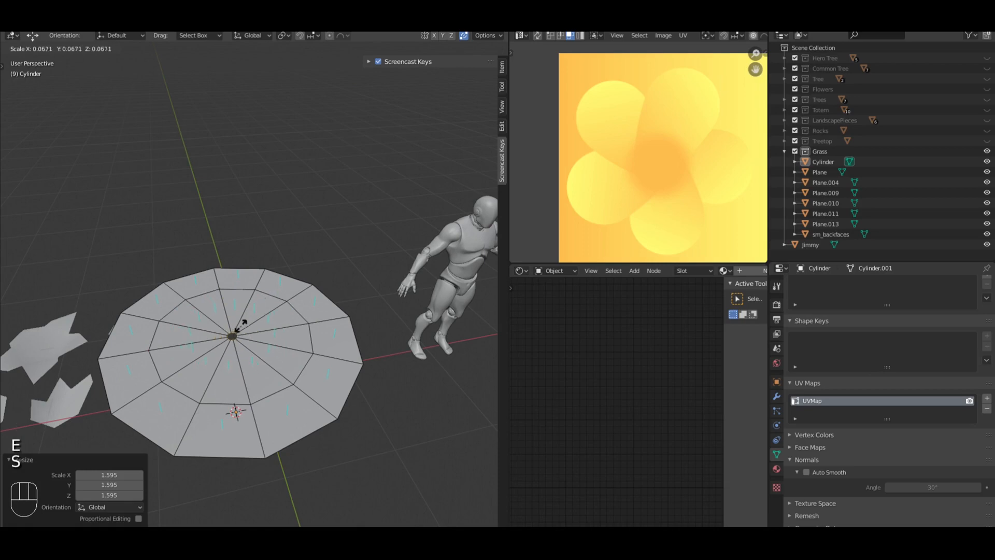
click(234, 334)
key(s)
click(233, 334)
key(s)
click(195, 343)
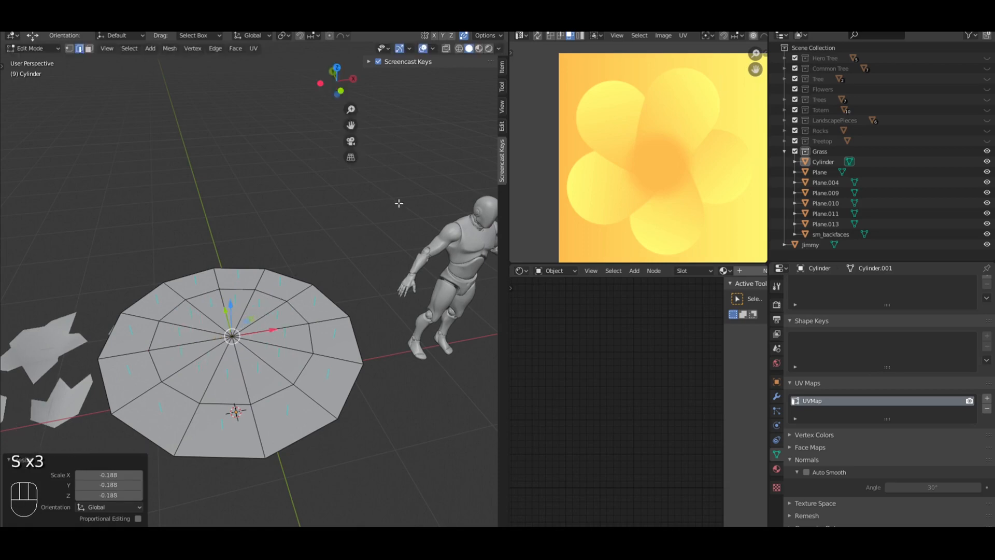
key(s)
click(234, 334)
key(s)
click(322, 264)
Step: Scale the disc's middle edge loop inward to about 0.80
key(ctrl+Tab)
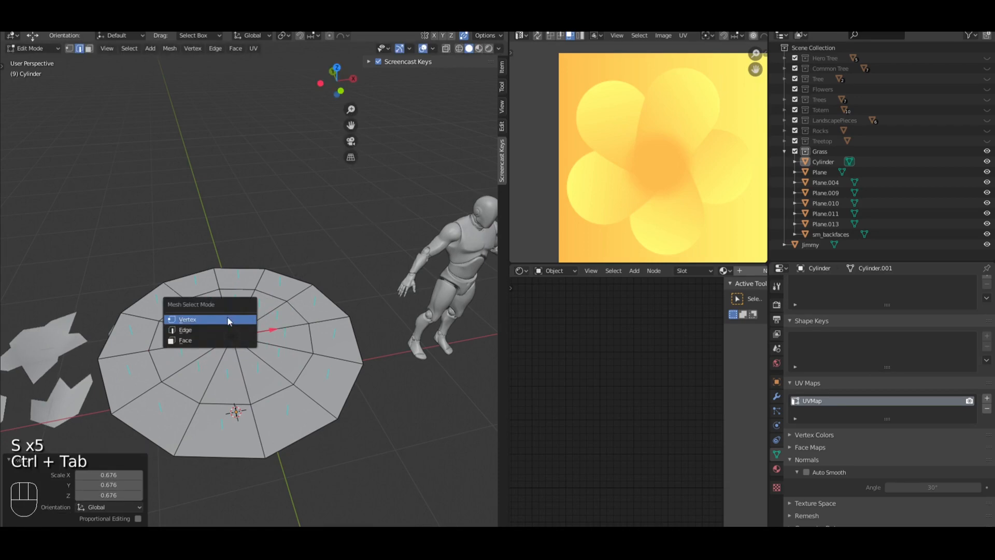
click(228, 320)
key(a)
scroll(342, 321, down, 2)
key(Tab)
key(a)
middle_drag(361, 319, 342, 293)
key(Tab)
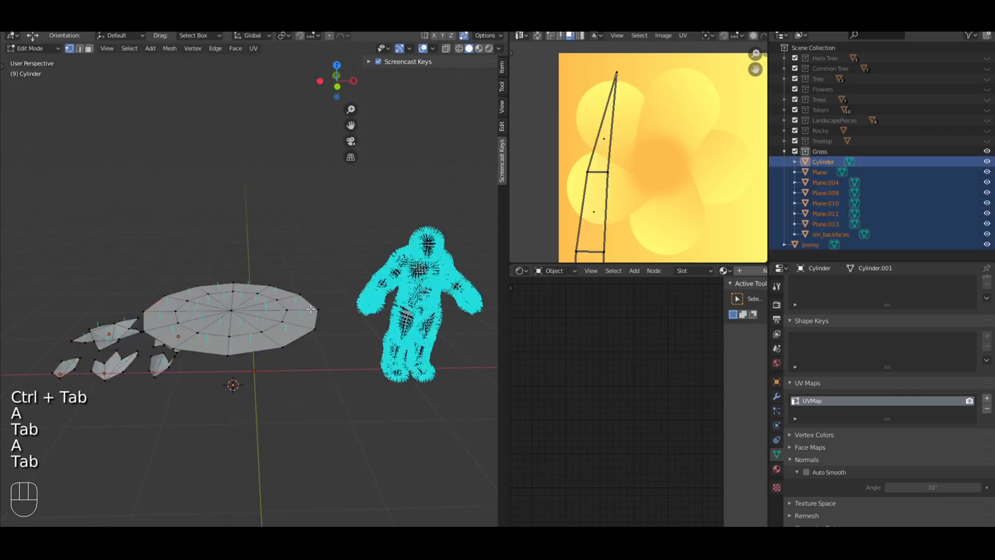
key(a)
scroll(294, 322, up, 2)
key(s)
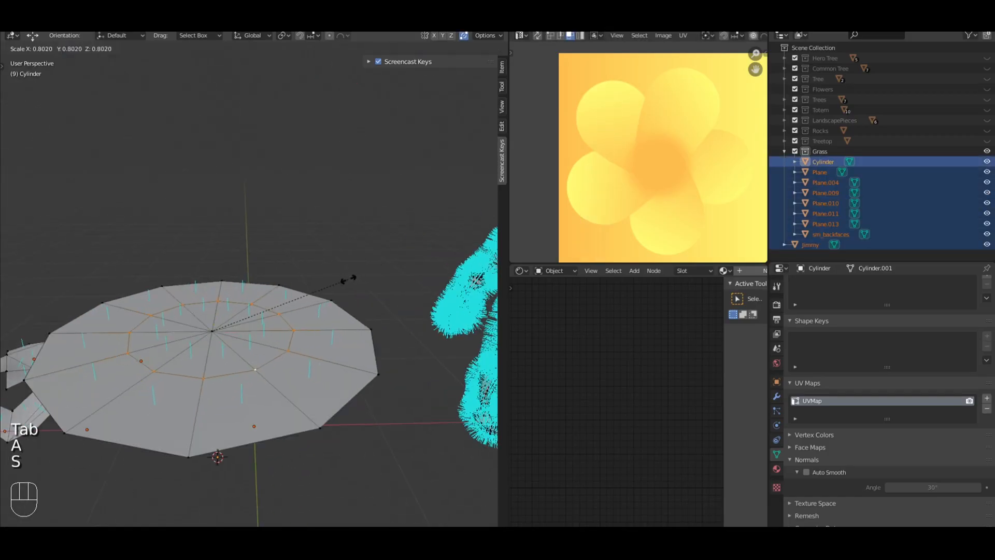
click(349, 279)
Step: Return to Object Mode and make the 12-sided disc the only selected object
key(a)
scroll(344, 280, down, 4)
key(Tab)
key(a)
click(261, 301)
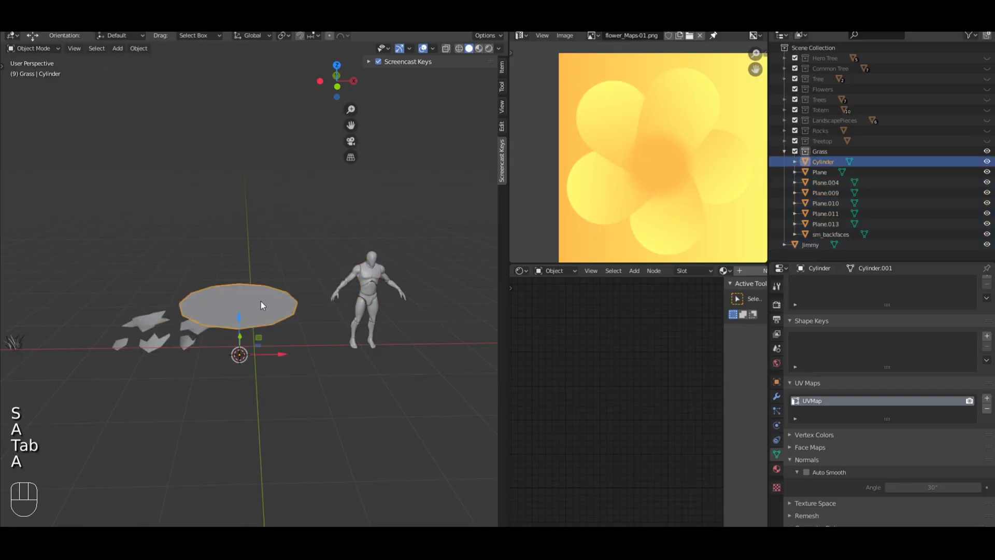
Step: Move the 12-sided disc 0.444 m in X and 0.38 m in Y and assign it the existing flower material
key(KP_7)
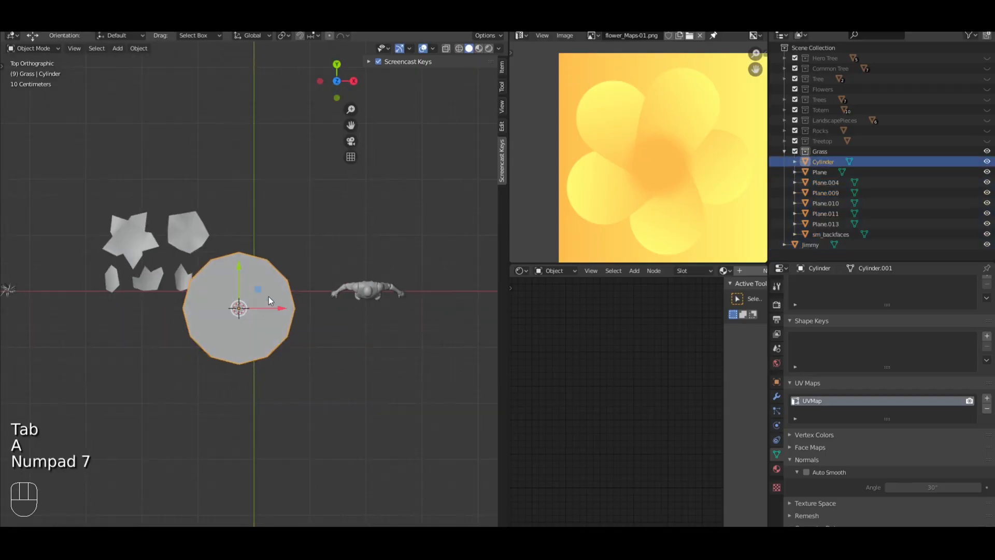
drag(265, 289, 290, 271)
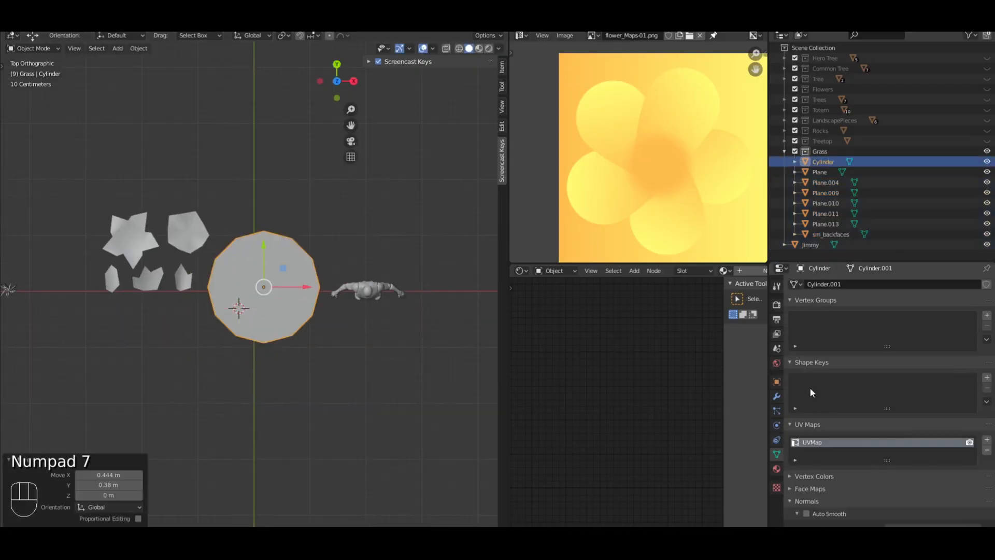
click(775, 471)
click(799, 340)
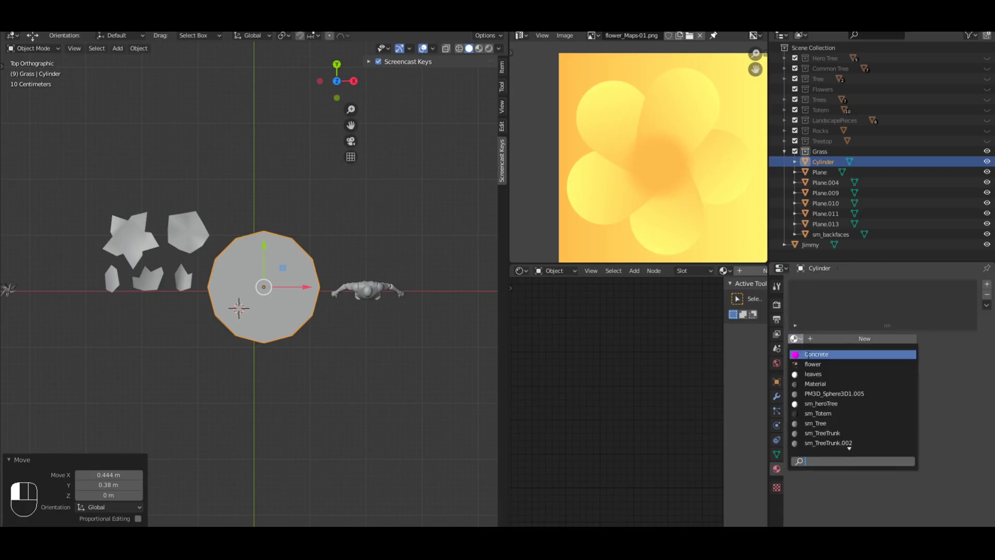
click(819, 364)
Step: Show the viewport in material preview shading and unwrap the UVs of all the disc's faces
scroll(606, 218, down, 3)
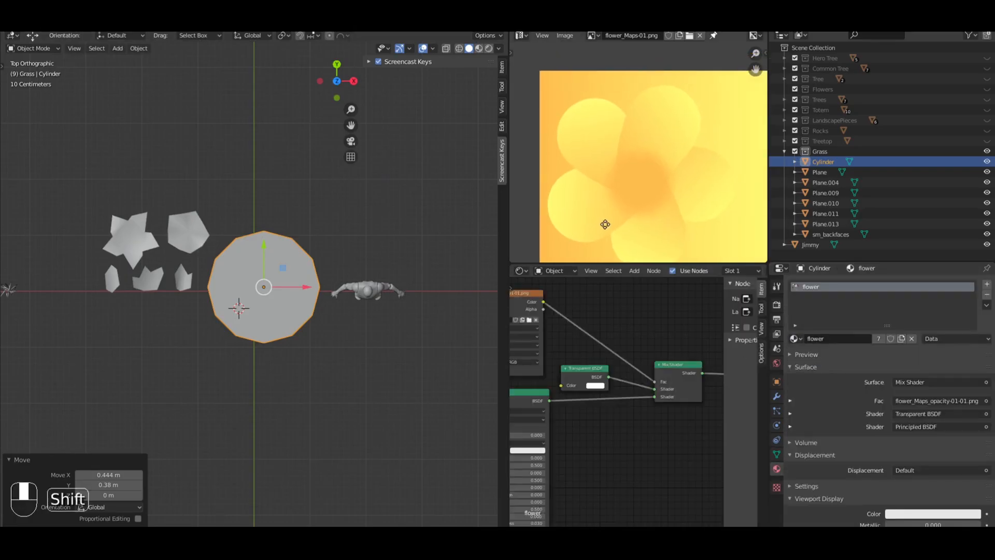
click(475, 48)
scroll(353, 231, up, 3)
key(Tab)
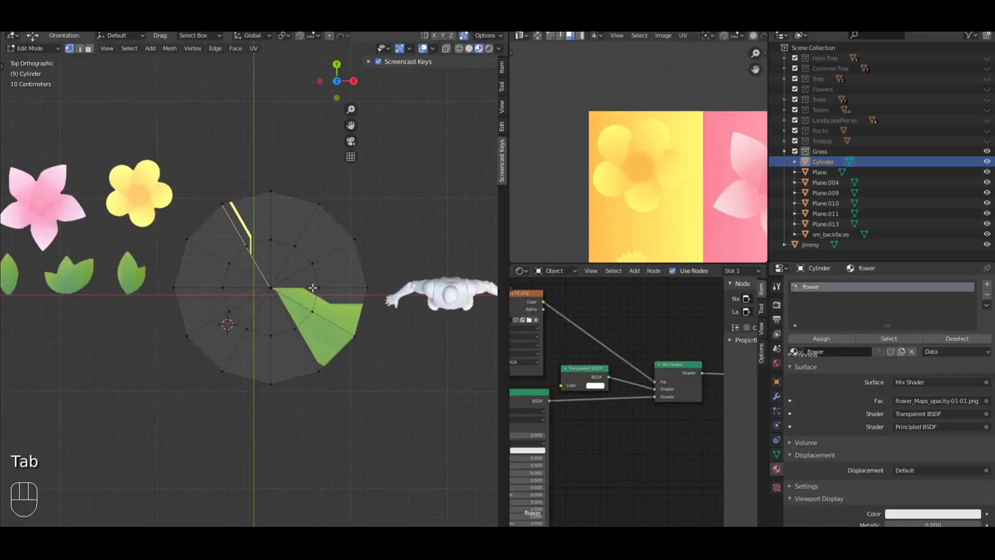
key(a)
key(a)
key(u)
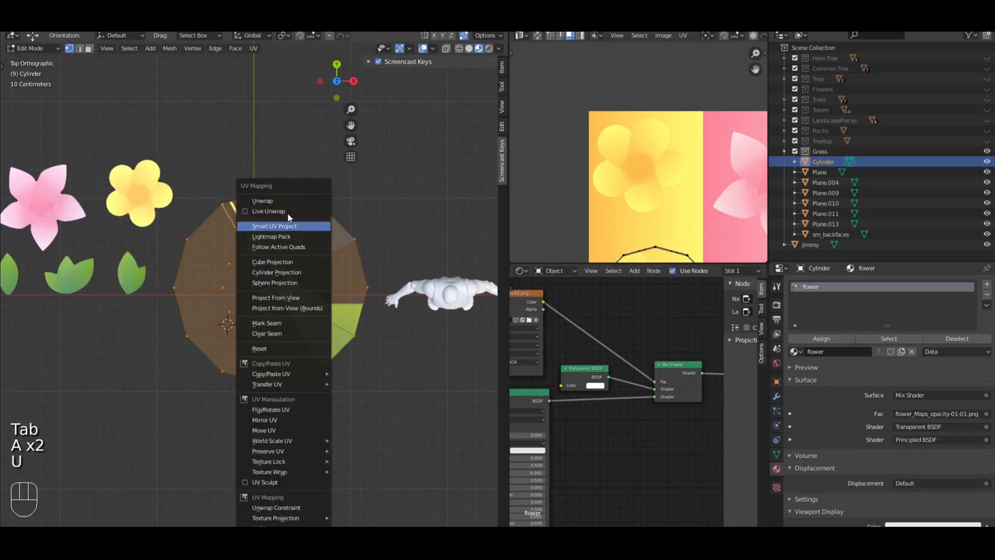
click(288, 213)
Step: Select all the disc's UVs, shrink them and place them over the small serrated yellow flower in the texture
scroll(667, 159, down, 3)
key(b)
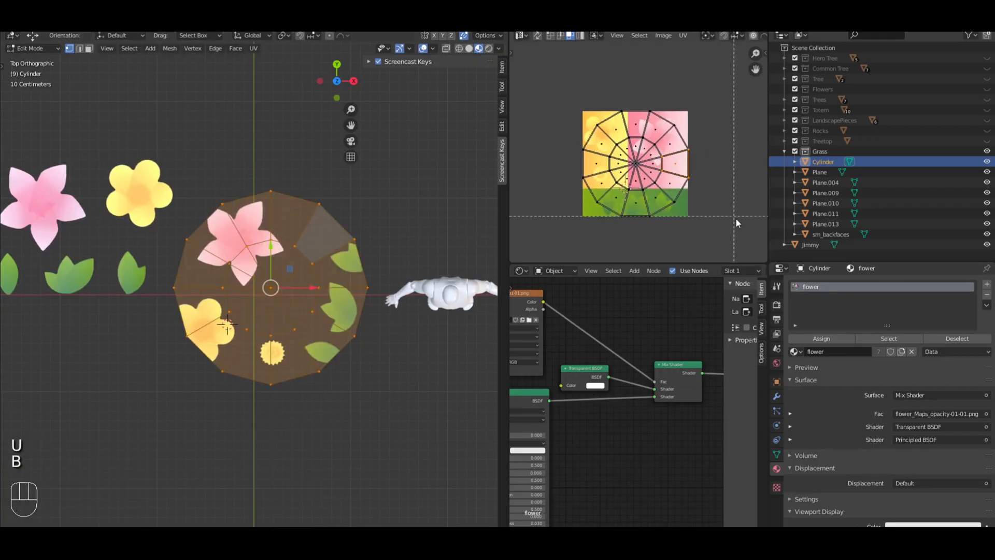
drag(735, 218, 554, 105)
key(s)
click(644, 145)
key(g)
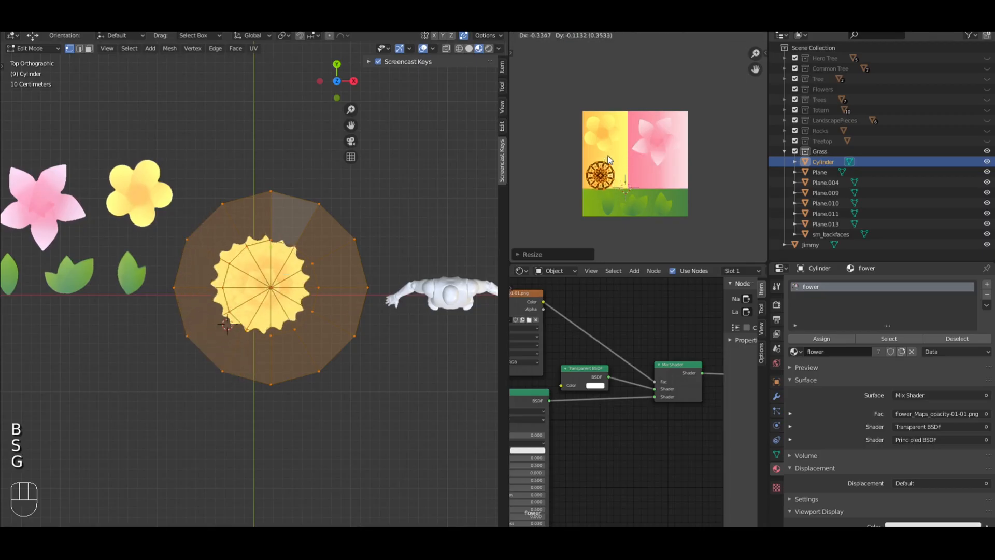
click(607, 156)
Step: Scale down and reposition the disc's UVs to fit closely around the serrated yellow flower
scroll(608, 156, up, 5)
scroll(665, 106, up, 3)
shift+middle_drag(594, 157, 679, 108)
key(s)
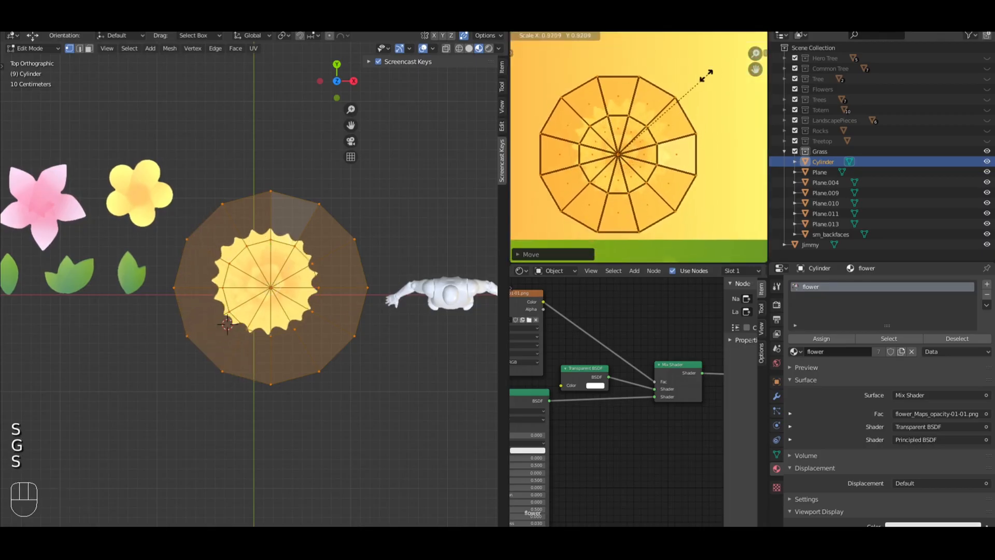
click(675, 100)
key(g)
click(680, 96)
key(s)
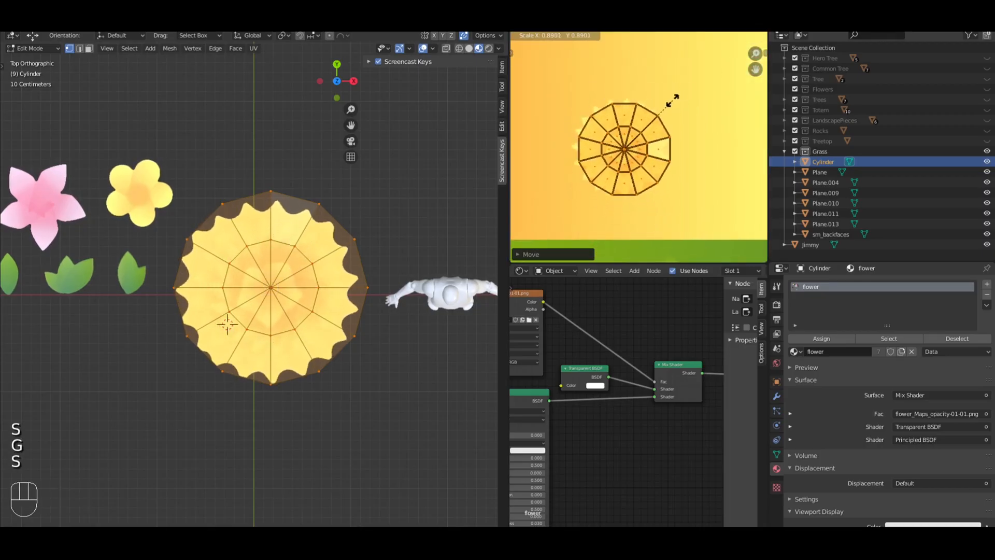
click(674, 101)
Step: Fine-tune the UVs' position and enlarge them slightly so the whole serrated flower is centred inside the outline
key(g)
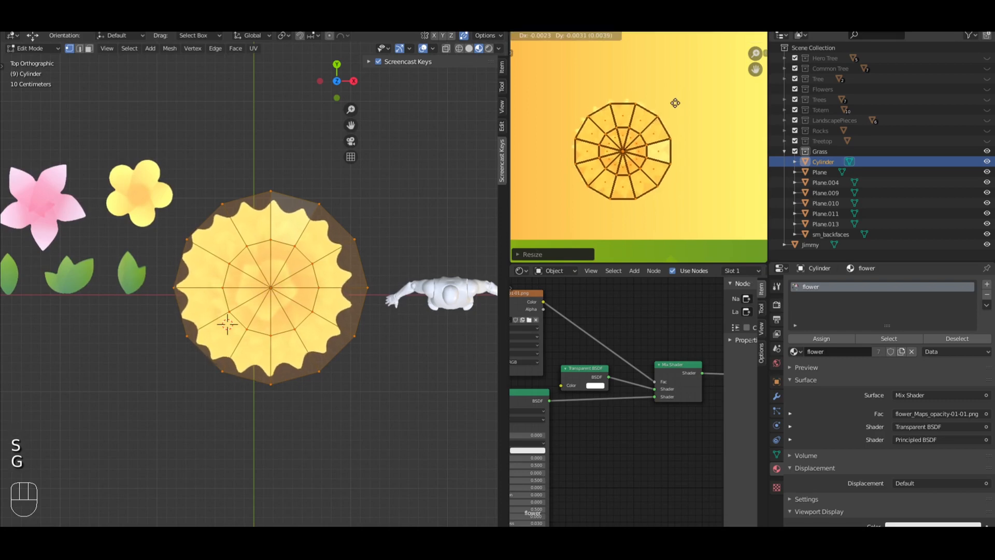
click(676, 103)
key(g)
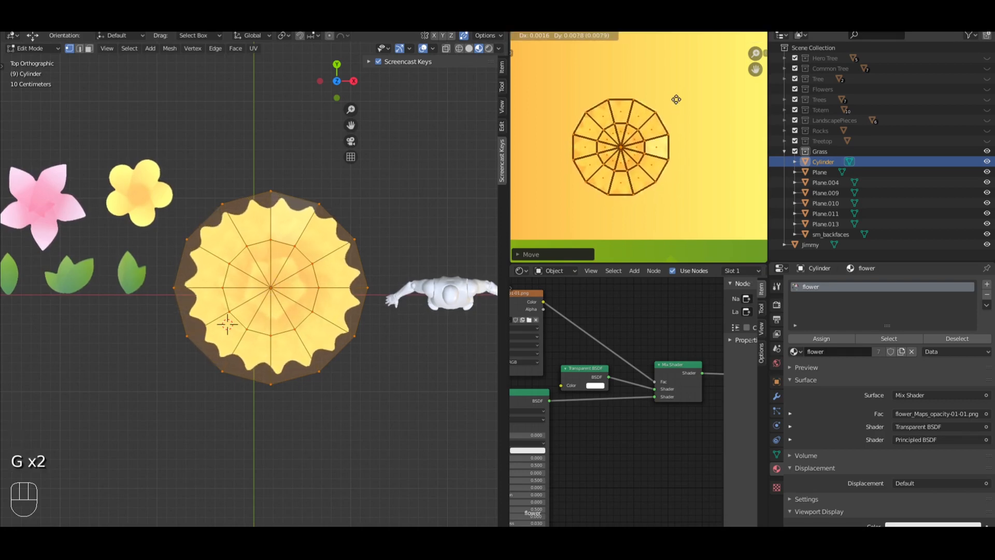
key(s)
click(678, 100)
key(g)
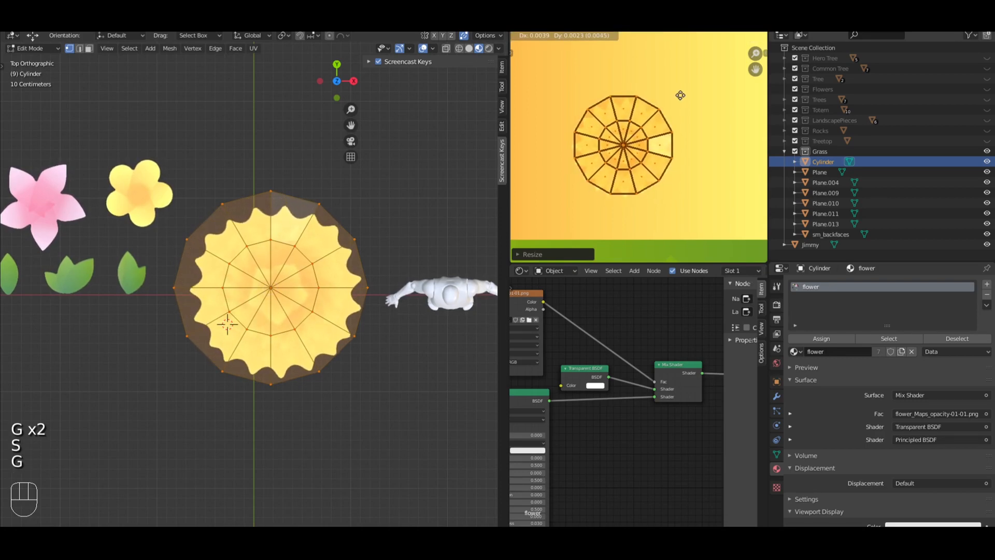
key(s)
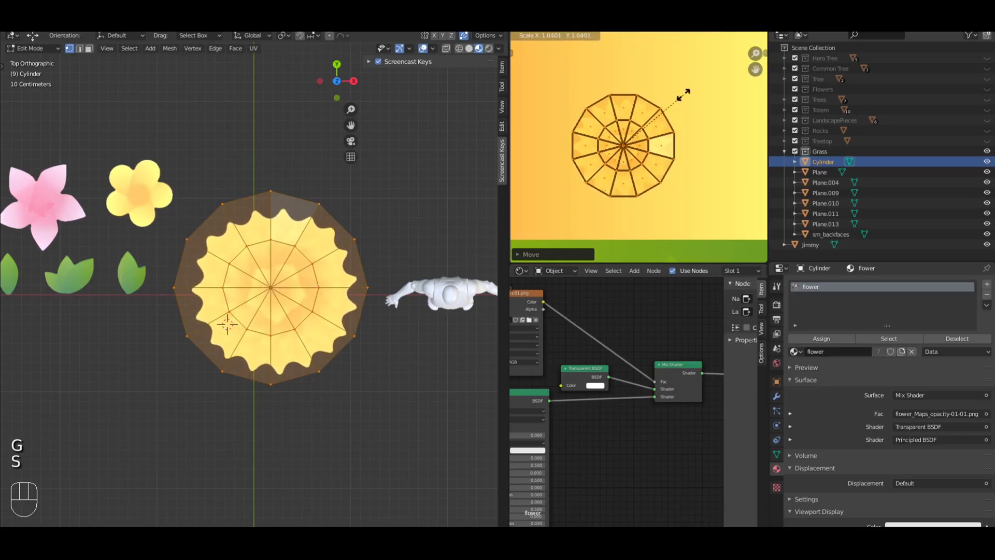
click(684, 99)
key(s)
key(a)
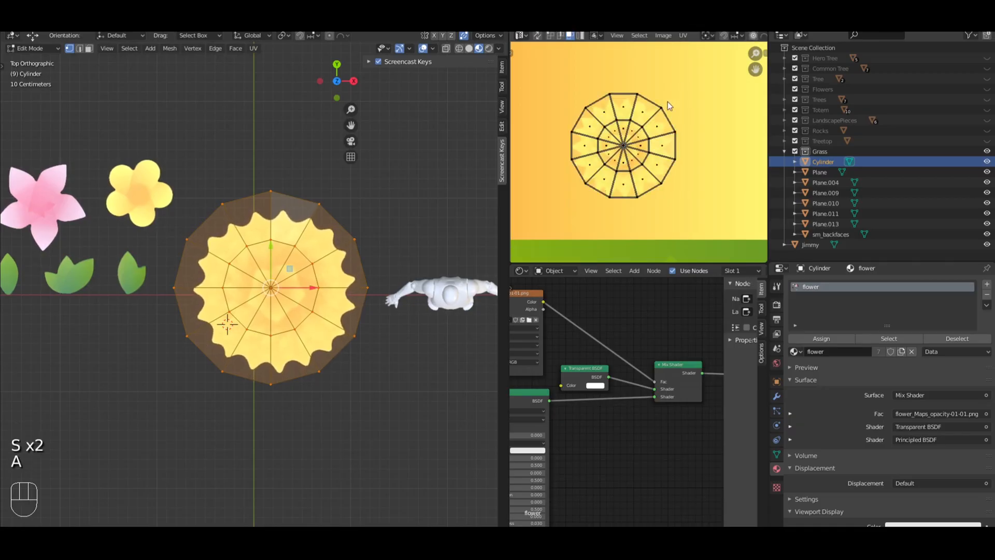
Step: In Object Mode, scale the flower disc to 0.267 and move it by -0.171 m in X and -0.0643 m in Y
key(Tab)
key(a)
middle_drag(330, 259, 355, 289)
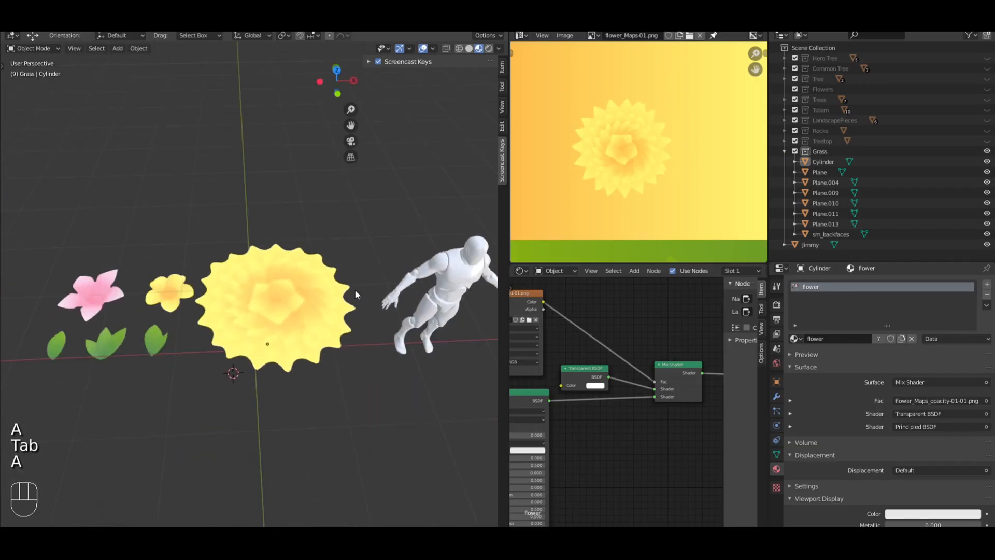
key(Tab)
key(Tab)
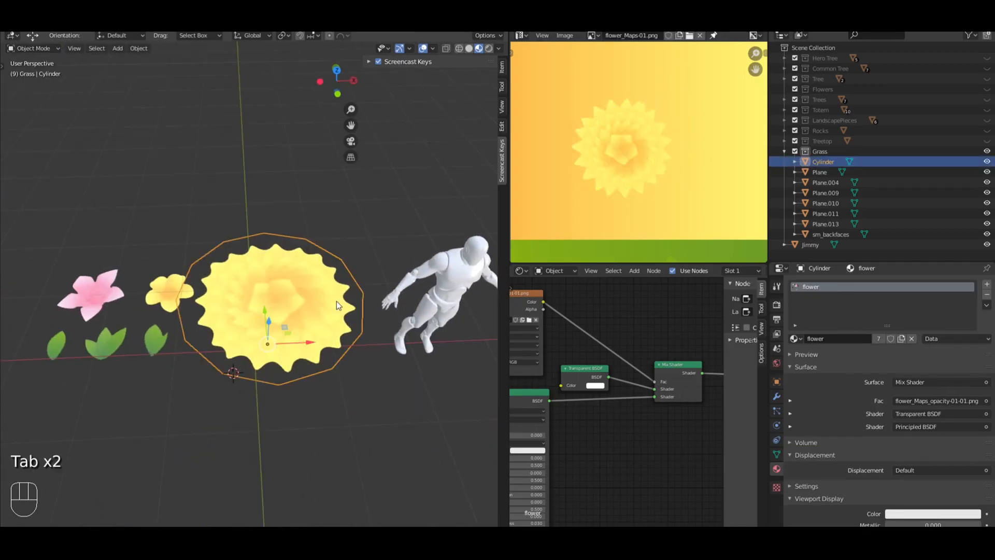
key(KP_7)
key(s)
click(306, 265)
key(g)
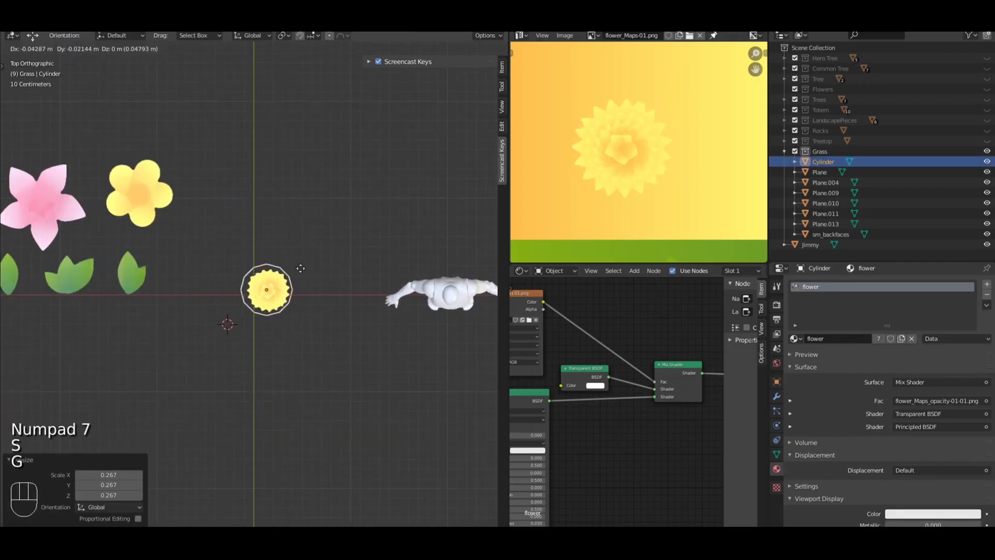
click(299, 273)
Step: Set the flower disc's location to 0 on all axes and apply all its transforms
middle_drag(299, 274, 381, 145)
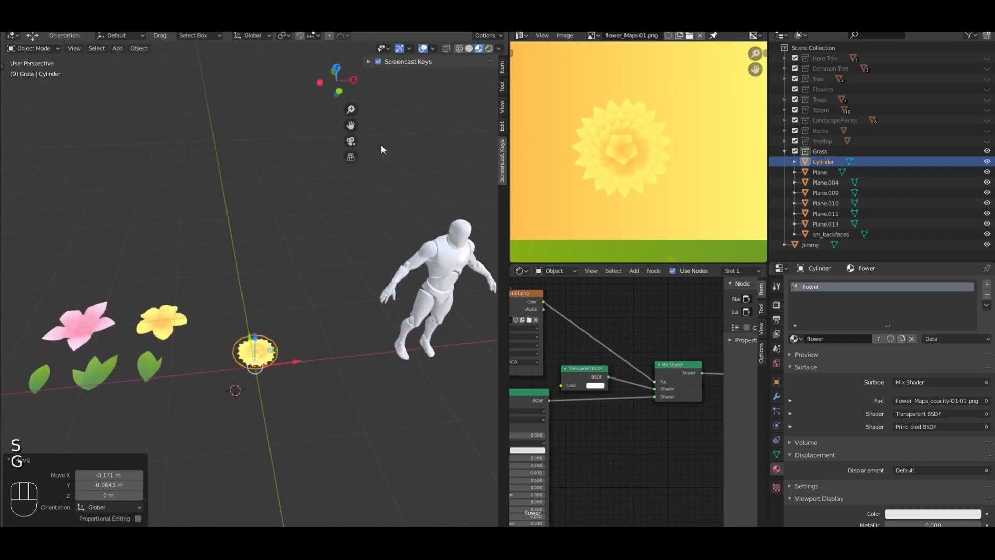
click(502, 66)
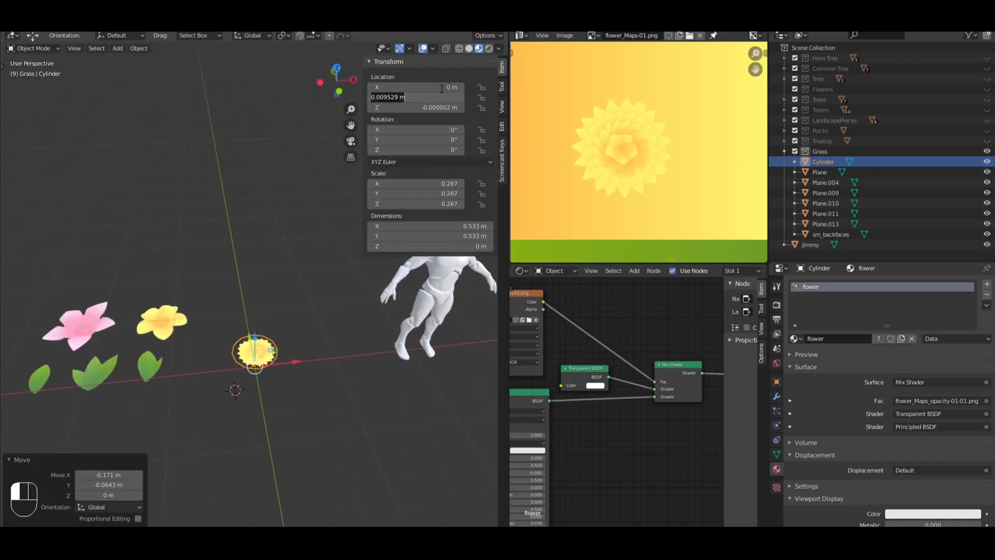
text(0)
key(Return)
key(ctrl+a)
click(311, 165)
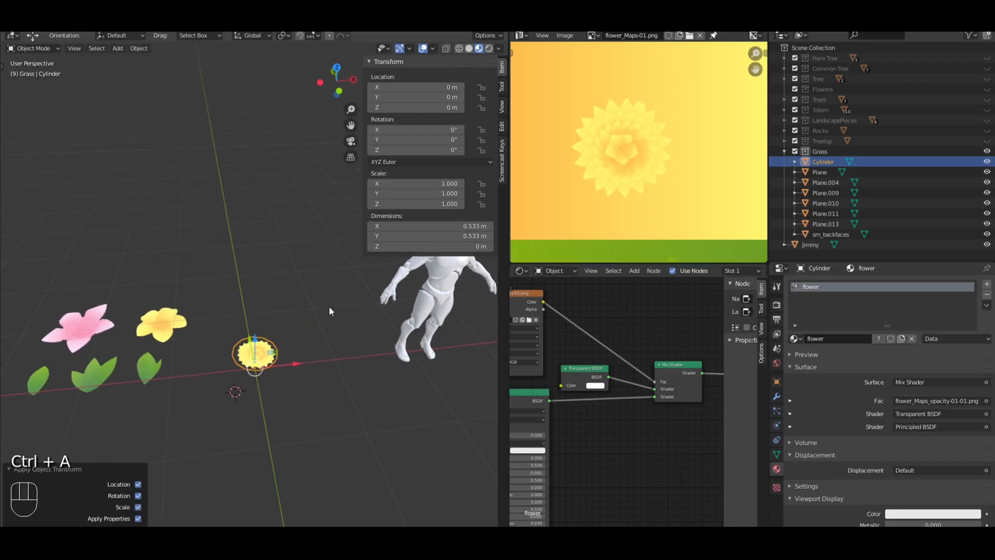
Step: Lower the flower disc along Z onto the ground at the origin and apply its transforms
middle_drag(328, 306, 256, 356)
drag(256, 357, 255, 384)
key(ctrl+a)
key(a)
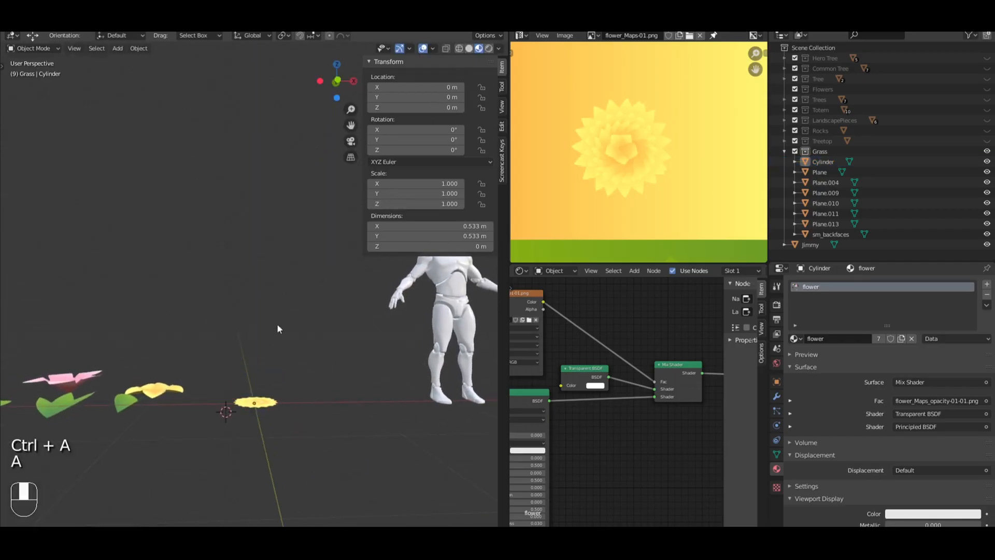
Step: Select the serrated flower disc and open its mesh in Edit Mode
middle_drag(276, 324, 316, 320)
key(KP_7)
scroll(283, 371, up, 5)
scroll(318, 325, down, 2)
click(247, 426)
key(Tab)
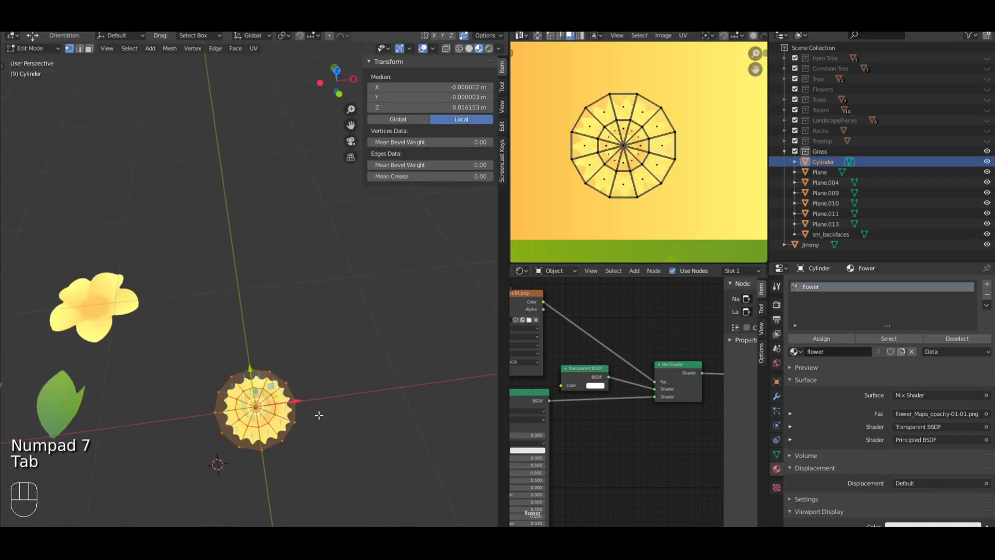
shift+middle_drag(338, 426, 334, 347)
scroll(333, 304, up, 3)
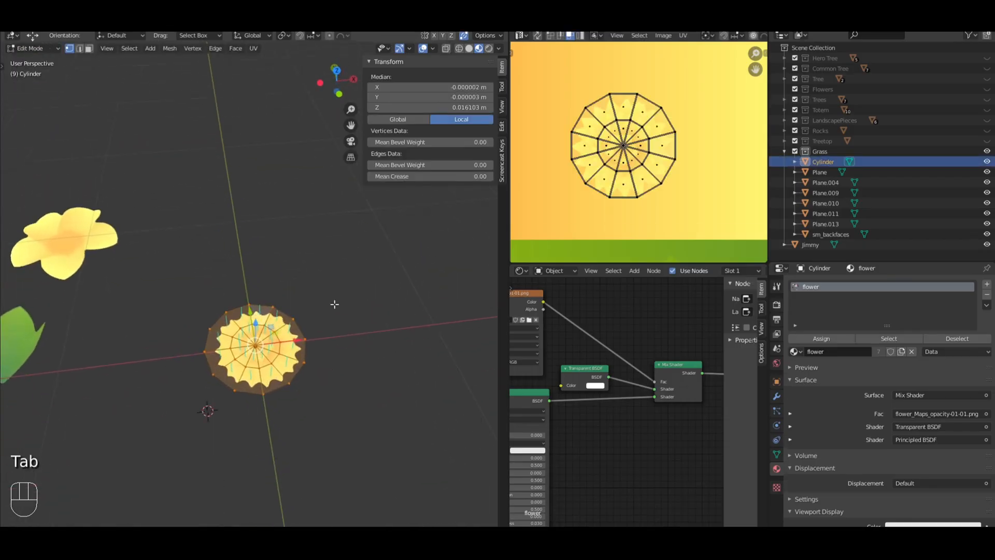
Step: Set the disc's mesh editing to edge selection and clear the selection
key(ctrl+Tab)
click(258, 362)
key(Tab)
key(f)
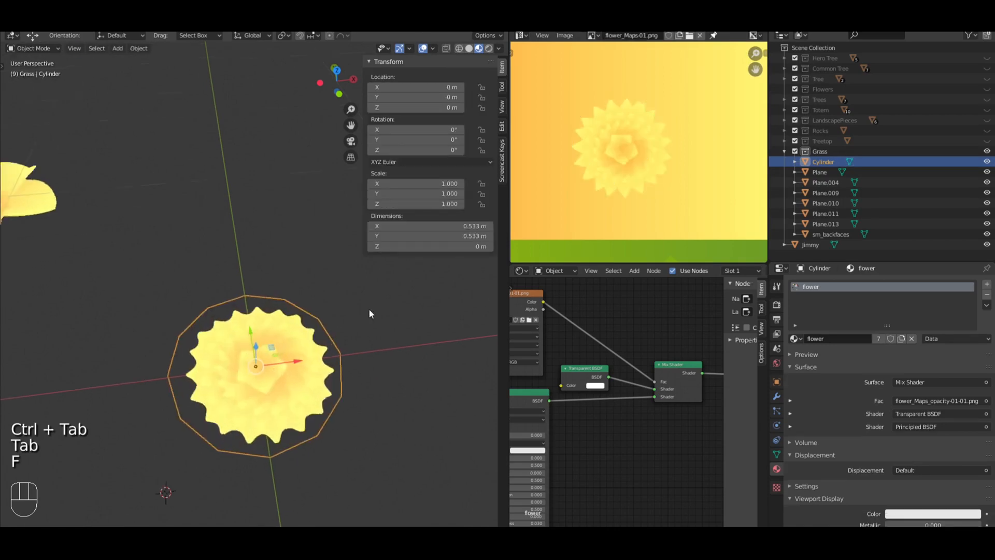
key(F15)
key(Tab)
key(a)
scroll(313, 291, up, 3)
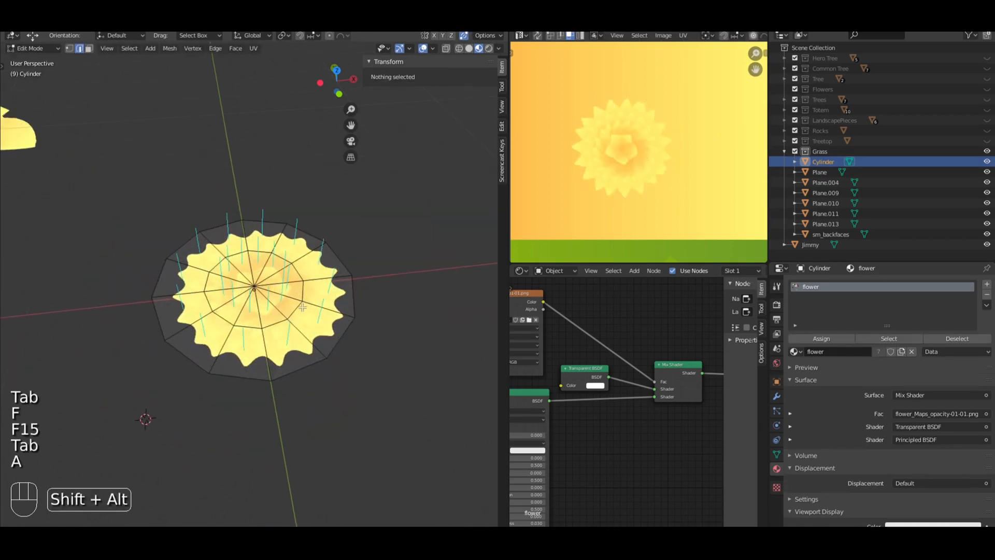
Step: Select the disc's middle edge loop and try raising it about 0.023 m along Z
alt+shift+click(302, 308)
middle_drag(302, 308, 297, 263)
drag(257, 251, 257, 241)
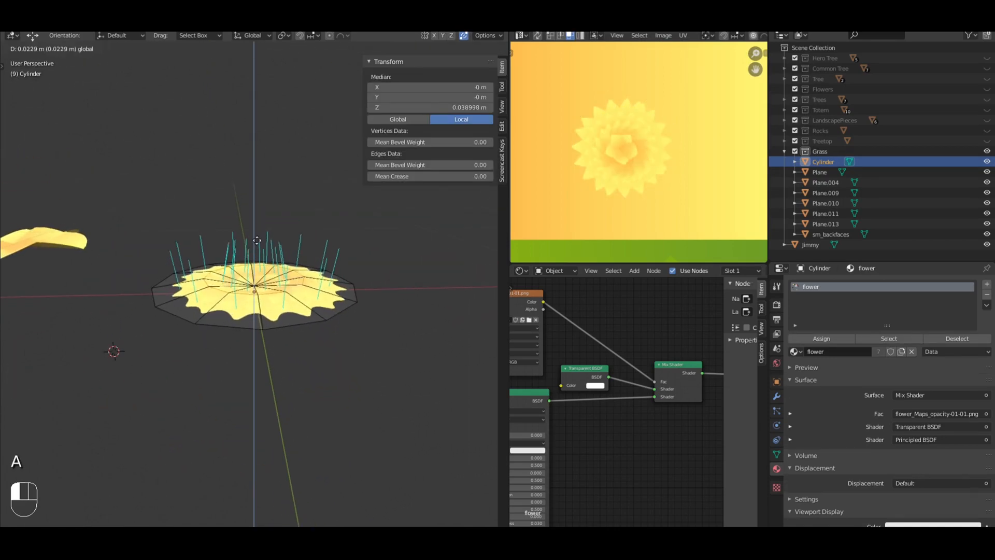
key(ctrl+z)
Step: In vertex selection, add the disc's centre vertices to the selected loop and turn off the normals display
key(ctrl+Tab)
click(222, 240)
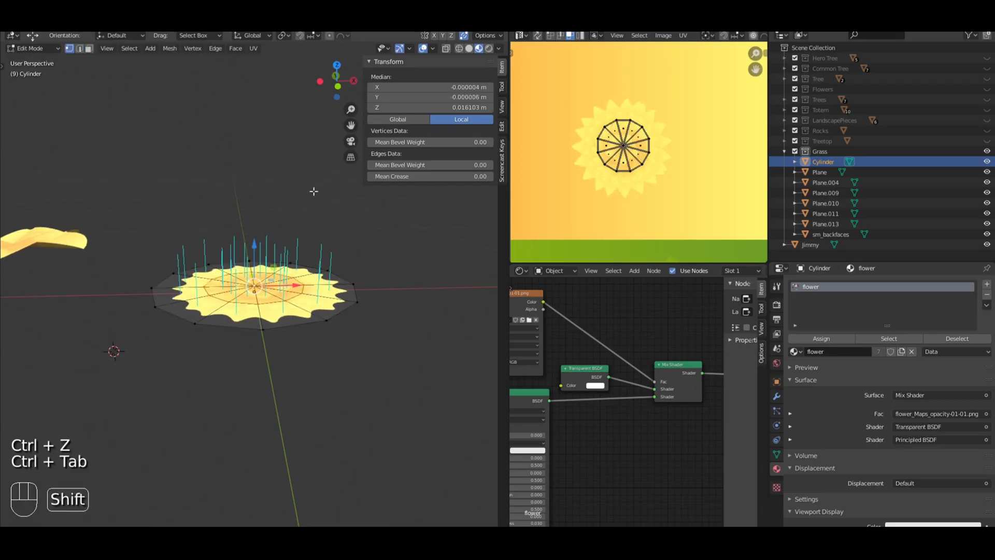
click(432, 48)
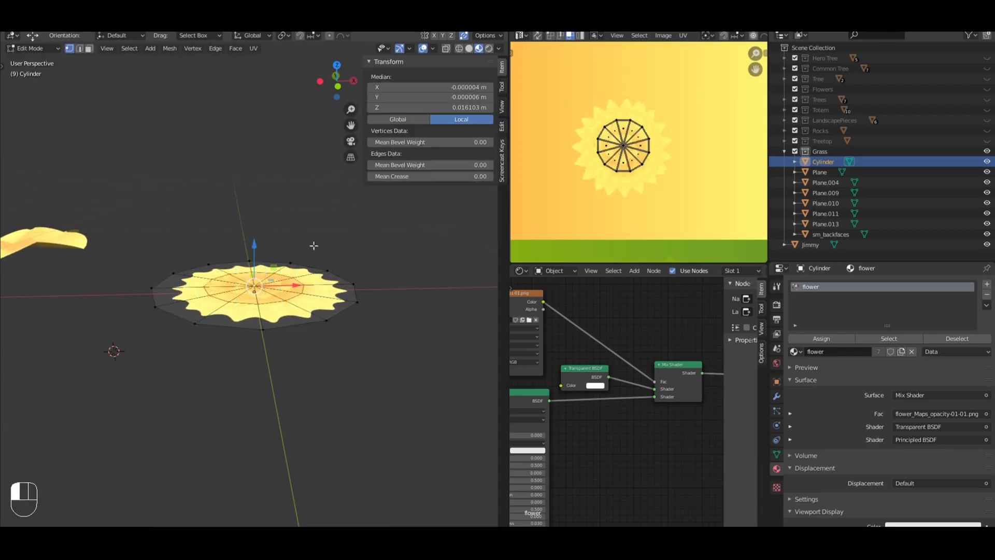
Step: Raise the disc's middle ring and centre along Z to form a dome
scroll(291, 232, up, 2)
drag(255, 246, 251, 174)
key(a)
click(253, 234)
key(a)
key(Tab)
middle_drag(321, 223, 352, 244)
key(a)
Step: Select the dome's middle edge loop, lower it by 0.0633 m and scale it outward by about 1.39
key(Tab)
key(a)
key(a)
alt+shift+click(259, 271)
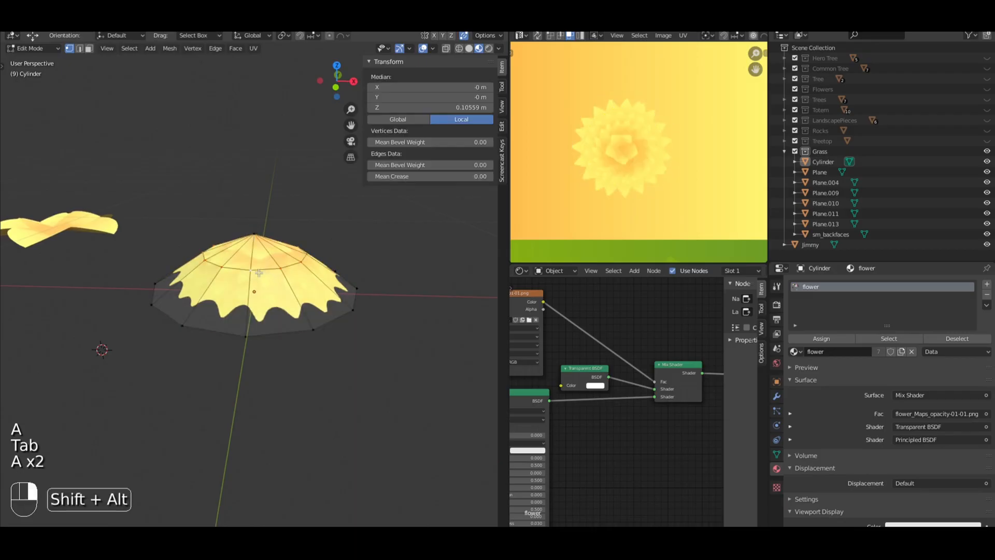
key(s)
click(295, 213)
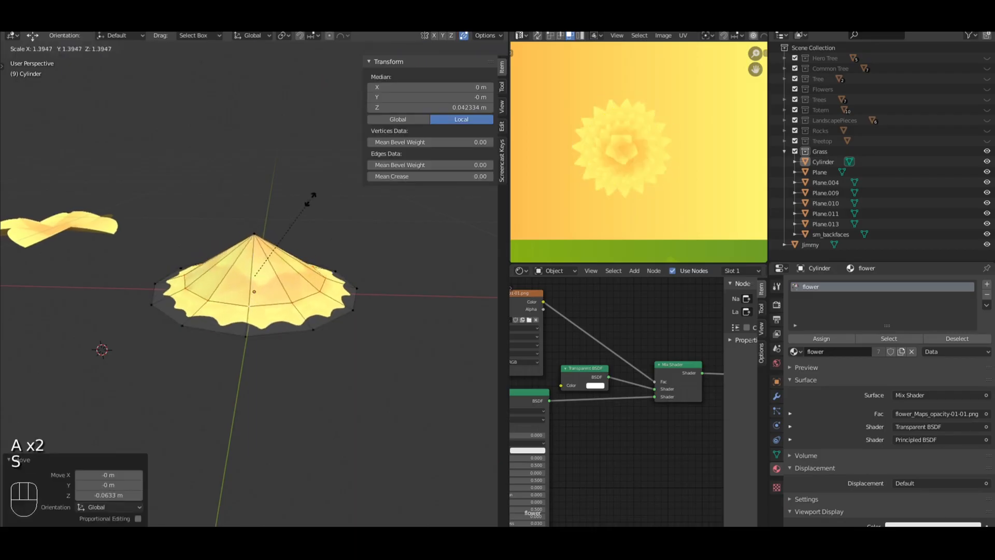
Step: Return to Object Mode and apply Shade Smooth to the domed flower, leaving it selected
key(Tab)
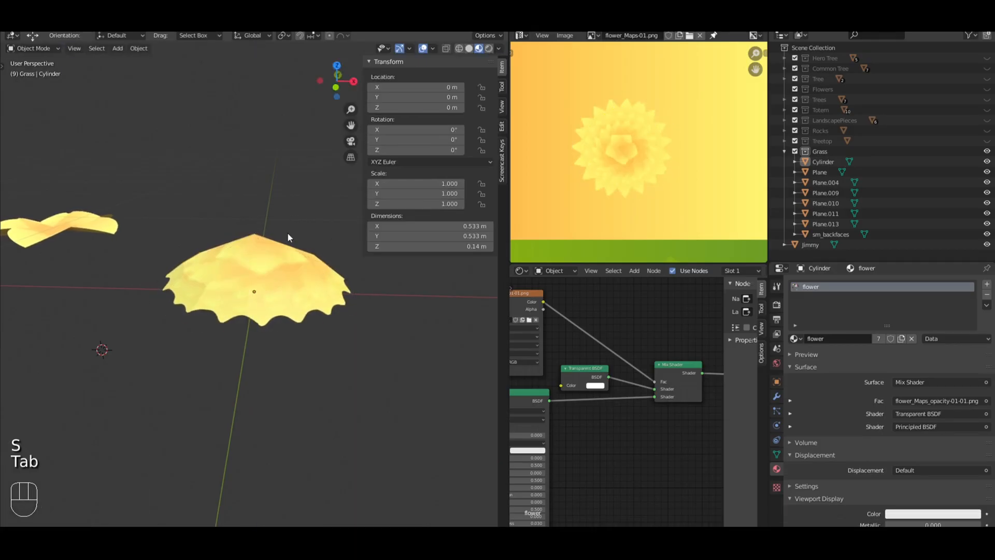
key(a)
middle_drag(287, 232, 370, 294)
key(a)
click(280, 281)
key(space)
text(shade)
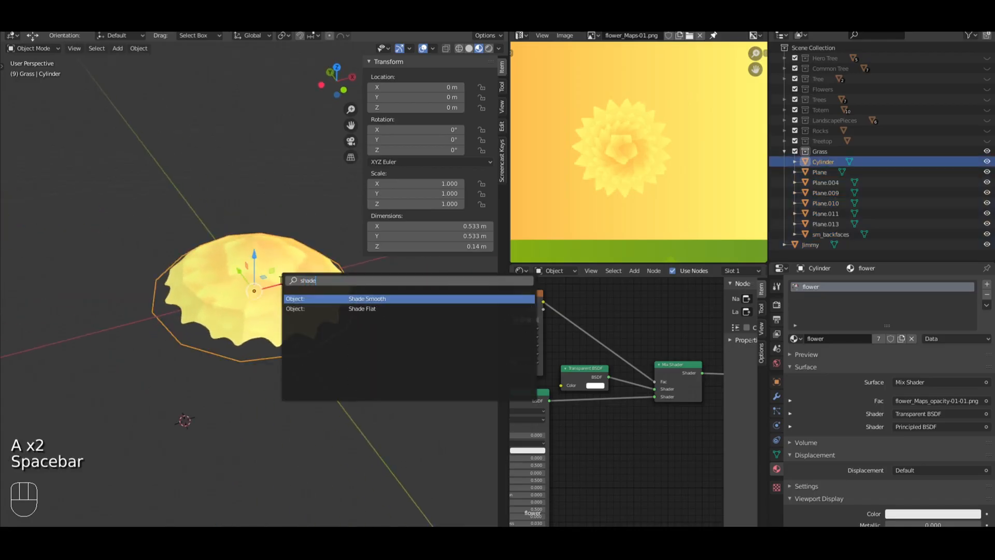
key(Return)
key(a)
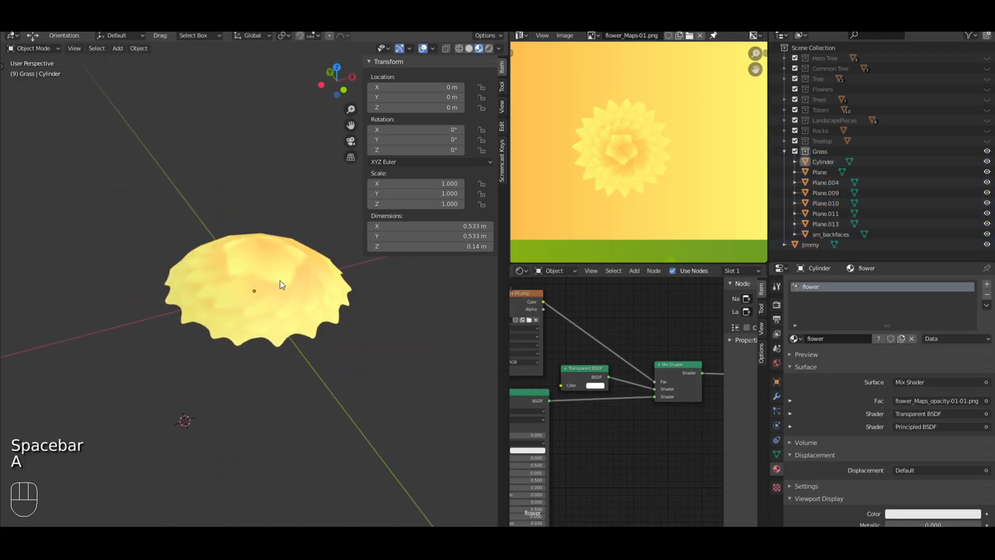
click(281, 282)
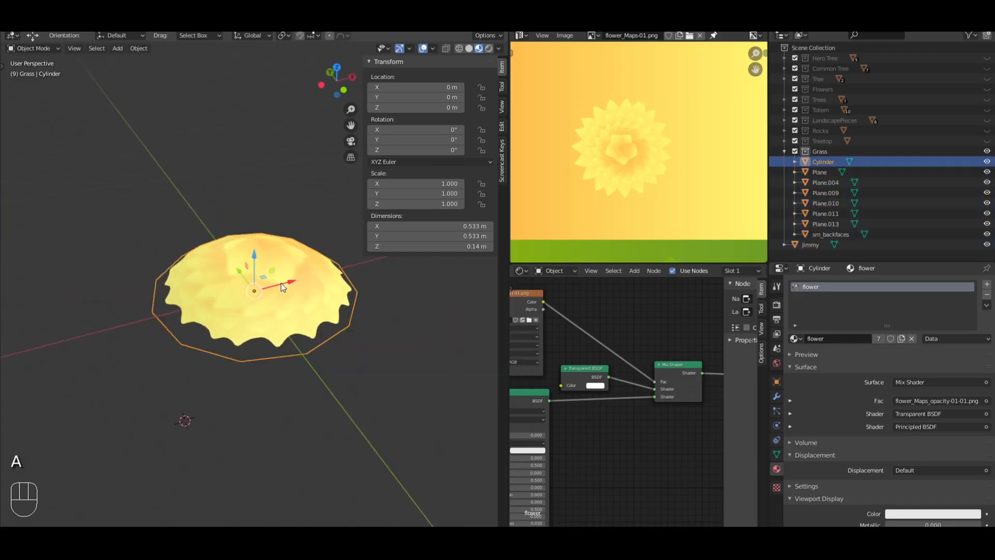
Step: Enable Auto Smooth in the domed flower's mesh normals and set its angle to 80°
click(776, 454)
scroll(812, 451, down, 2)
click(807, 455)
click(930, 472)
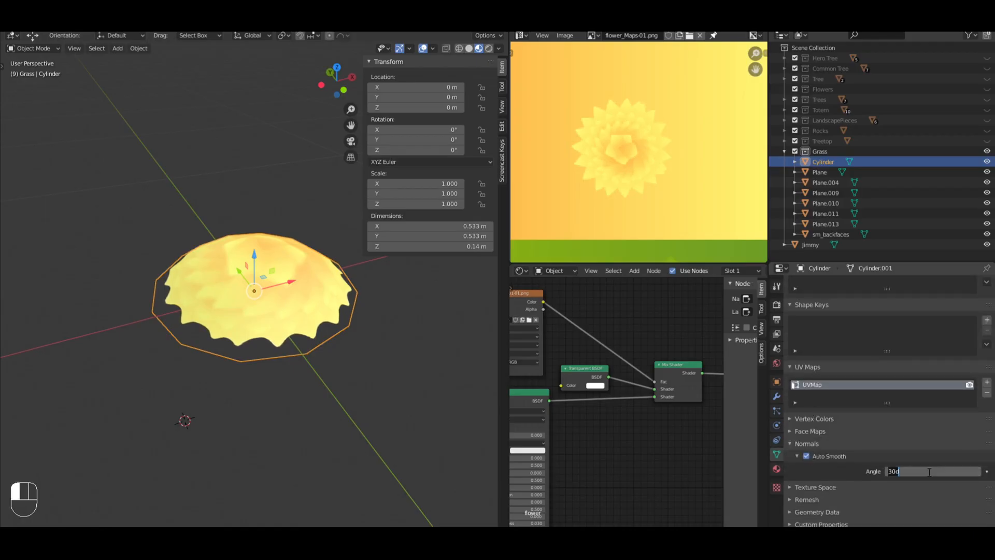
key(BackSpace)
key(BackSpace)
key(BackSpace)
text(80)
key(Return)
Step: From the top view, scale the yellow dome to about 0.383 and move it to the centre of the pink flower
scroll(233, 316, down, 5)
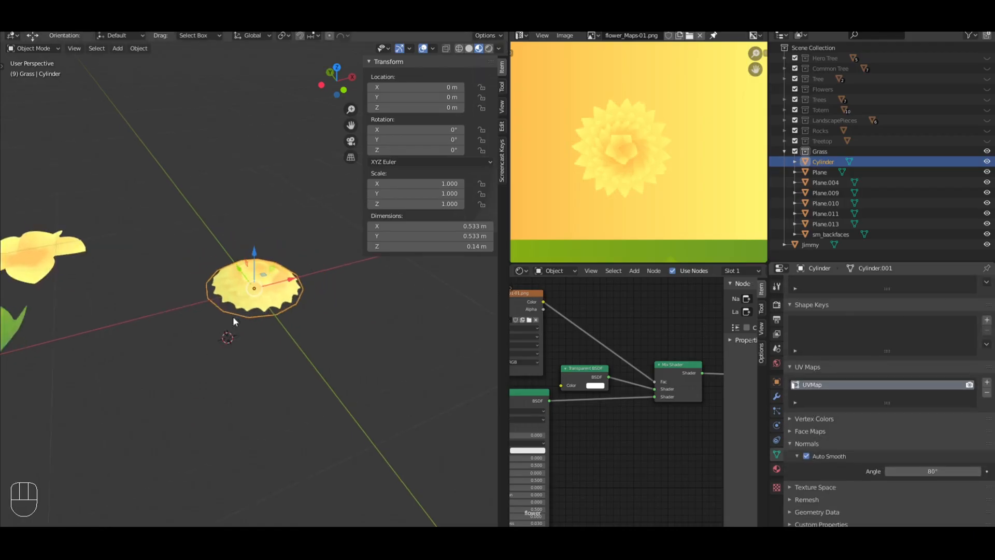
key(KP_7)
shift+middle_drag(244, 229, 342, 275)
key(s)
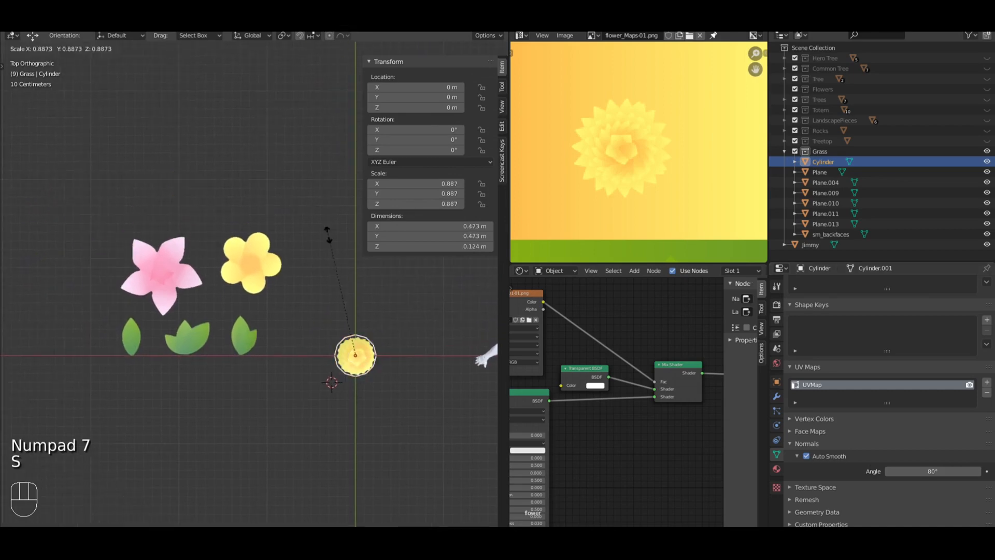
click(340, 298)
key(a)
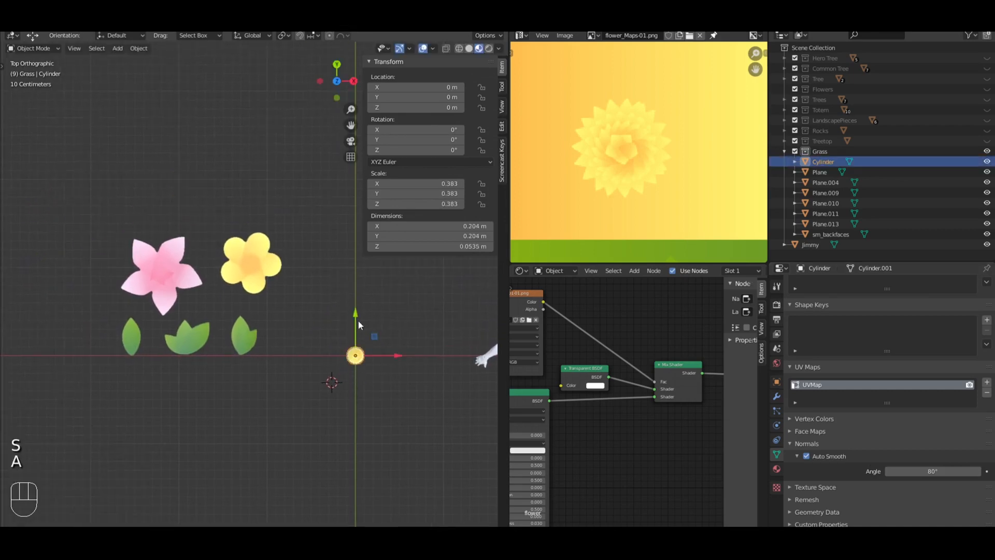
key(g)
click(161, 240)
key(a)
Step: Raise the yellow dome along Z to about 0.044 m so it sits above the pink petals
middle_drag(200, 252, 284, 183)
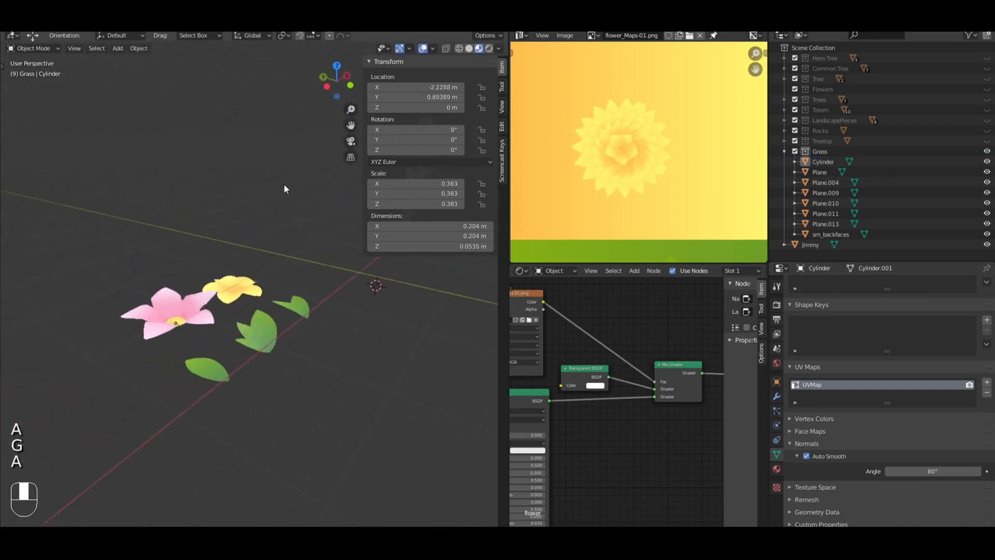
scroll(163, 306, up, 5)
shift+middle_drag(163, 309, 280, 272)
middle_drag(280, 272, 275, 306)
click(227, 367)
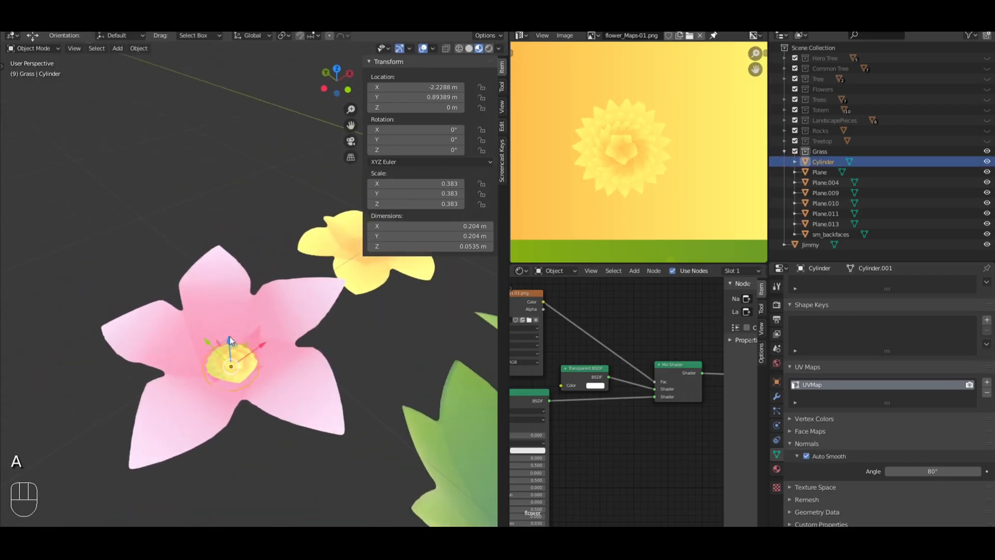
drag(229, 339, 228, 332)
key(a)
Step: Re-centre the dome on the pink flower from the top view and enlarge it to a scale of about 0.518
middle_drag(228, 332, 297, 298)
key(KP_7)
scroll(289, 311, up, 6)
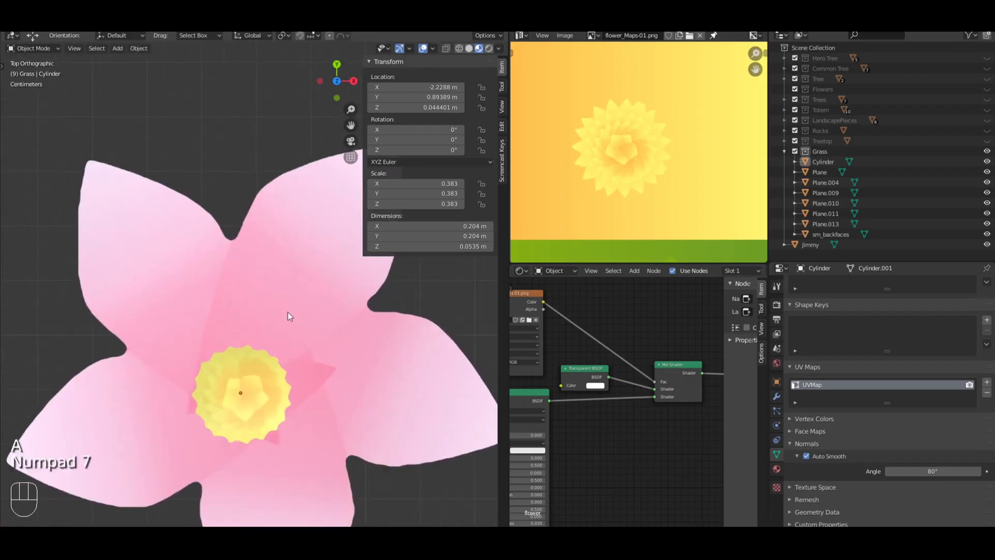
click(280, 372)
key(g)
click(312, 355)
key(s)
click(338, 343)
key(a)
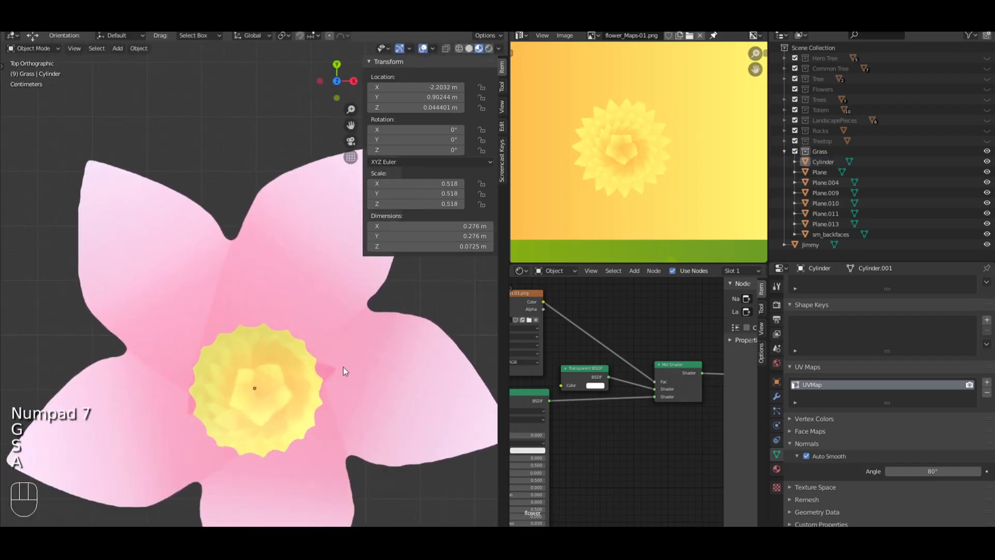
Step: Lower the dome into the pink flower by about 0.03 m along Z
middle_drag(343, 367, 246, 264)
click(246, 265)
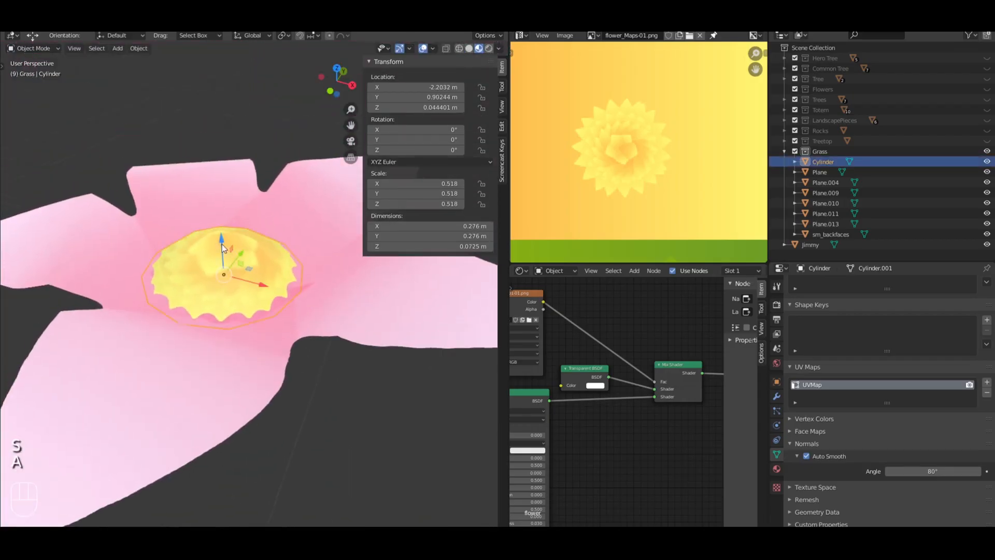
key(g)
key(z)
click(257, 224)
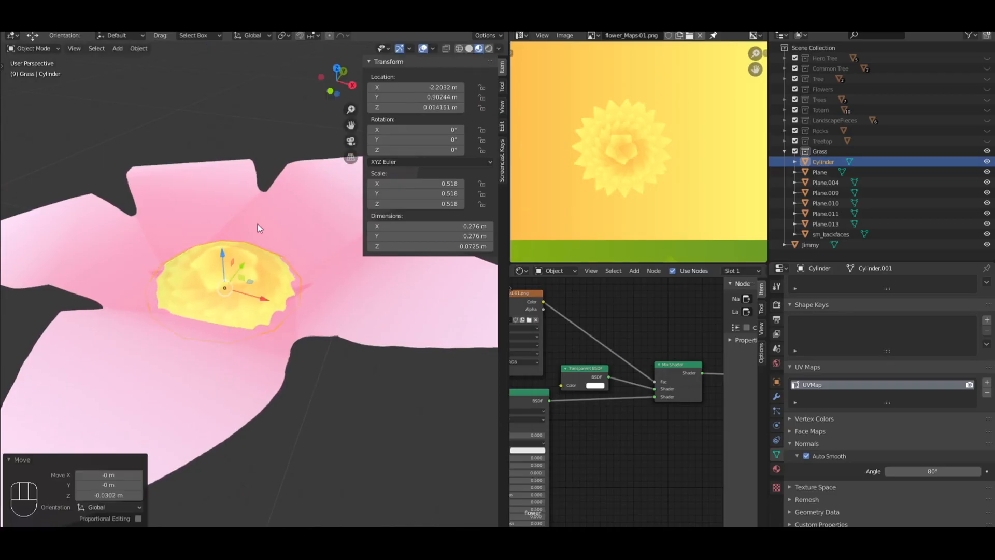
Step: Duplicate the dome about 0.039 m upward, scale the copy by 0.7 and lower it slightly onto the original
key(shift+d)
key(z)
click(280, 200)
key(s)
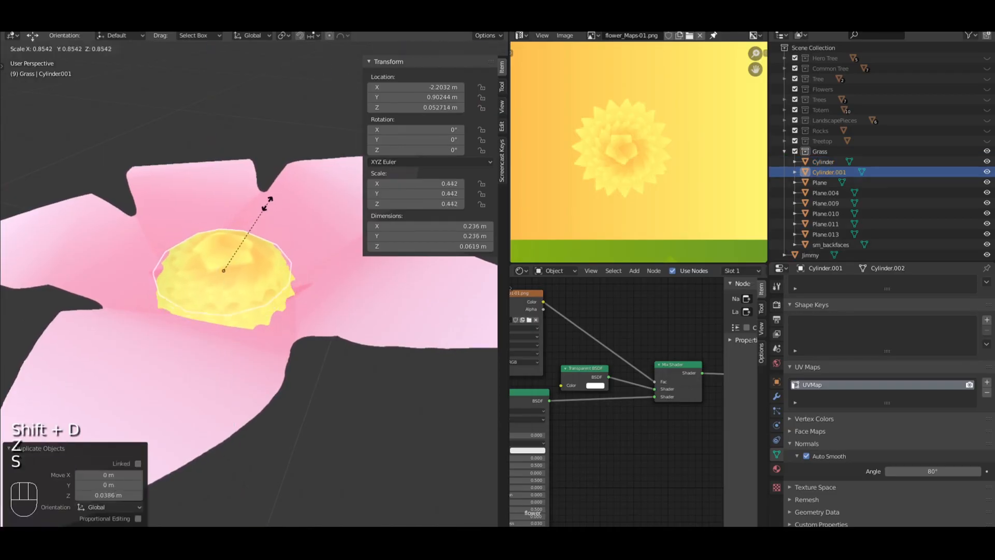
click(254, 209)
key(g)
key(z)
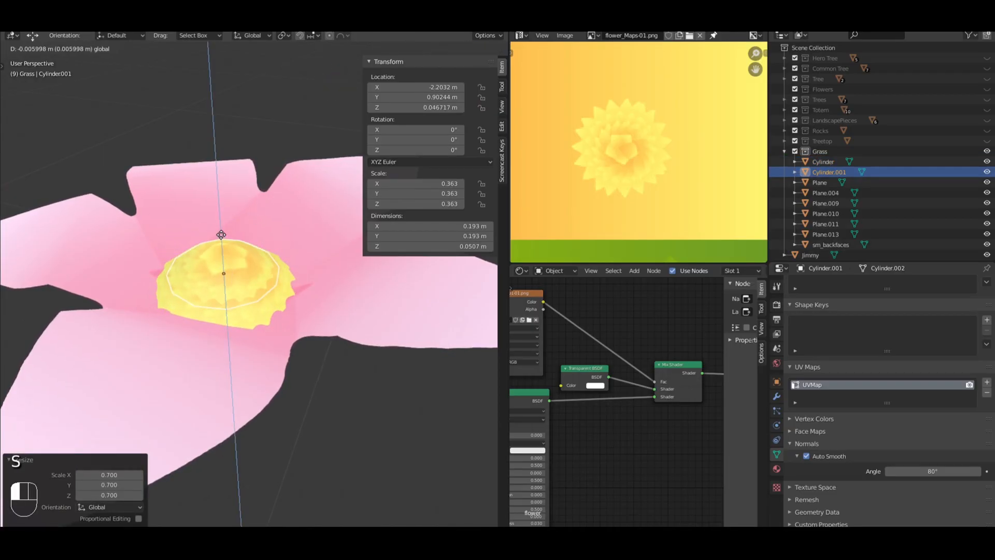
click(221, 234)
Step: Flatten the upper dome along Z to a scale of about 0.272 and raise it to Z about 0.054 m
key(a)
scroll(280, 265, down, 3)
middle_drag(294, 272, 243, 269)
scroll(242, 268, up, 3)
click(243, 268)
key(s)
key(z)
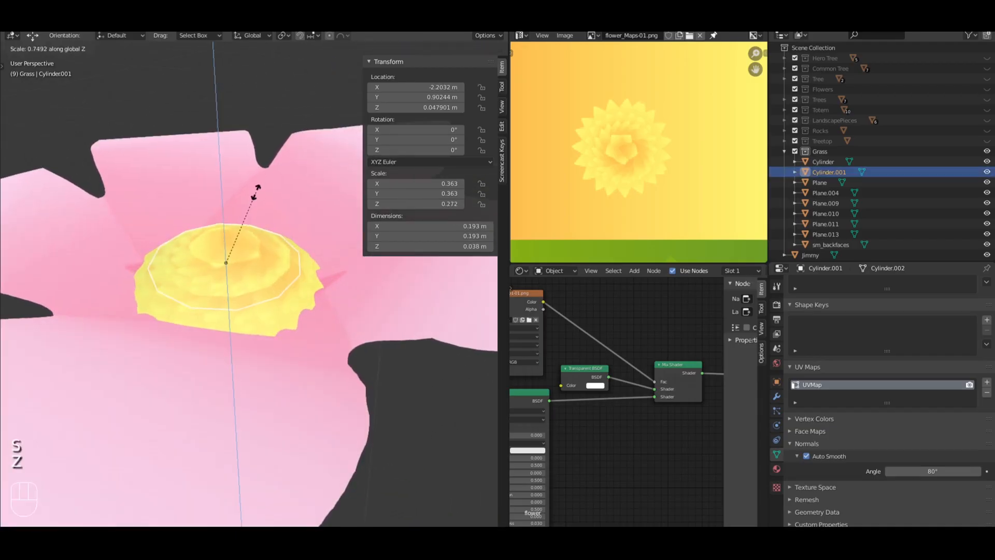
click(226, 228)
key(g)
key(z)
click(223, 220)
key(a)
Step: Duplicate the pink petals slightly below the originals and rotate the copy about -44.8° around Z
scroll(312, 231, down, 4)
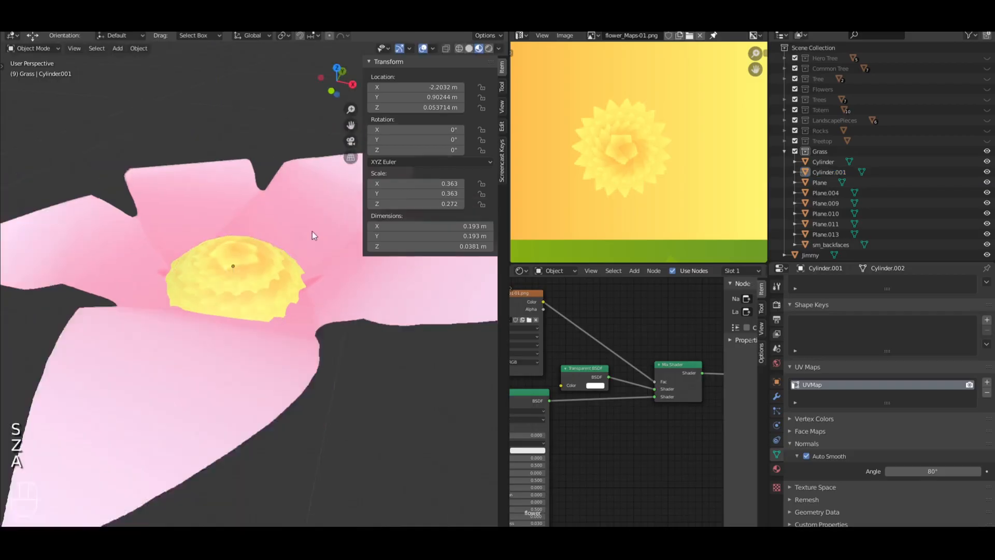
middle_drag(259, 235, 298, 234)
scroll(332, 236, down, 3)
scroll(242, 279, up, 3)
click(246, 278)
key(shift+d)
key(z)
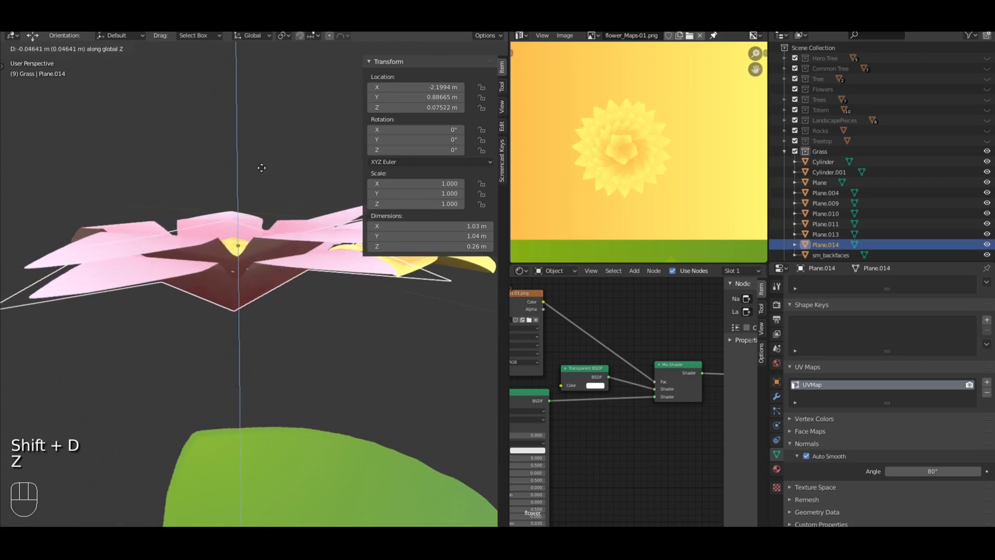
click(259, 173)
key(r)
key(z)
click(313, 222)
key(a)
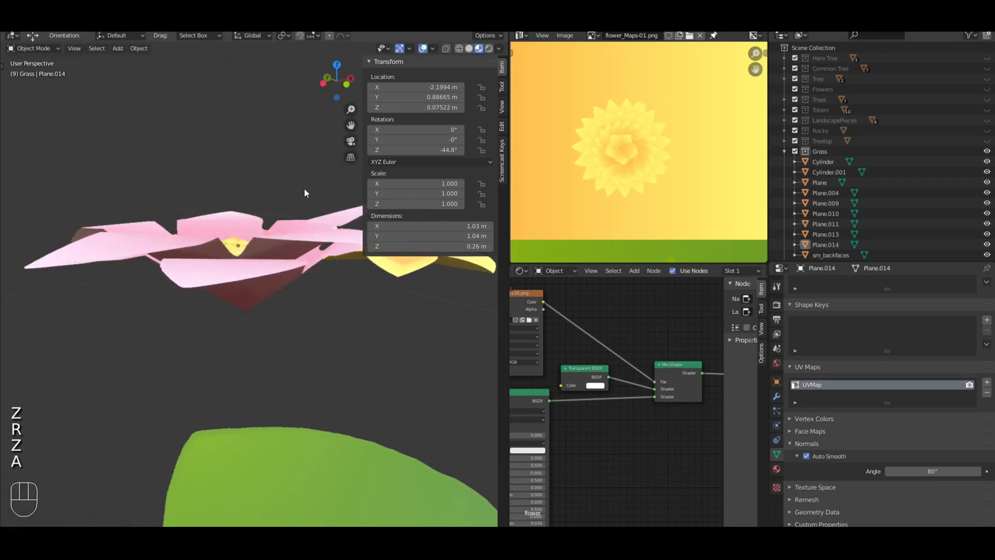
Step: Select all parts of the pink flower from the top view and move them up and away from the yellow flower
middle_drag(304, 189, 287, 246)
scroll(279, 288, down, 4)
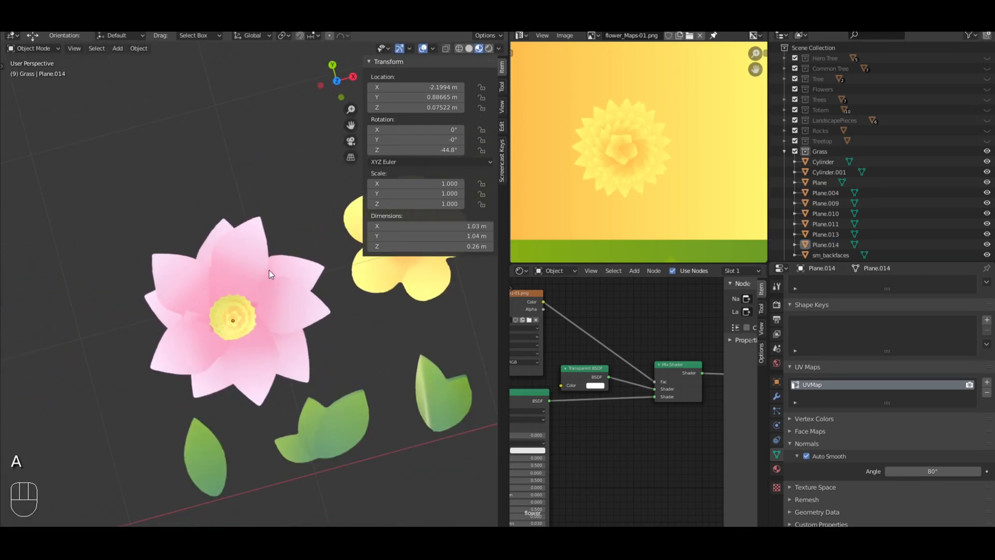
key(KP_7)
scroll(283, 266, down, 2)
scroll(281, 284, up, 2)
key(a)
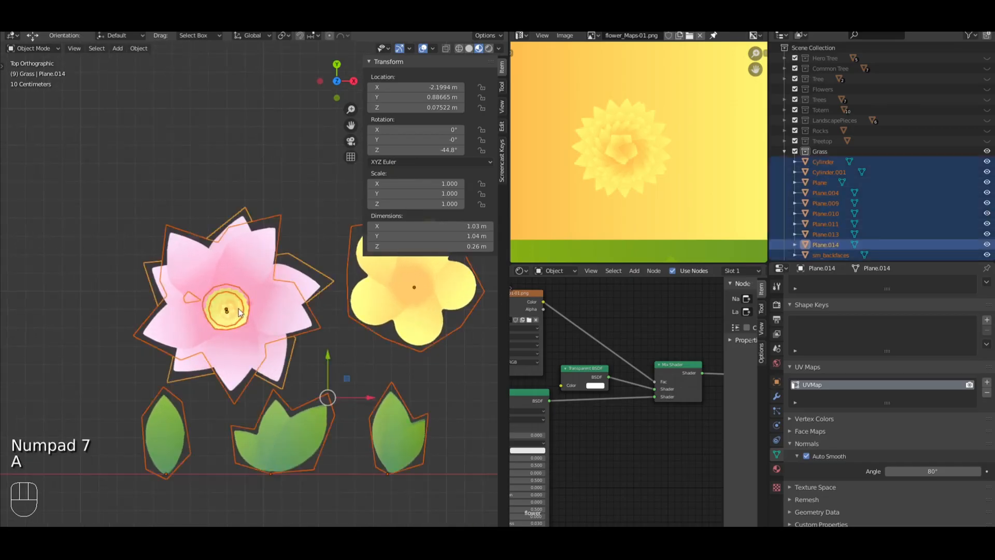
key(a)
scroll(278, 345, down, 2)
key(b)
drag(279, 344, 179, 232)
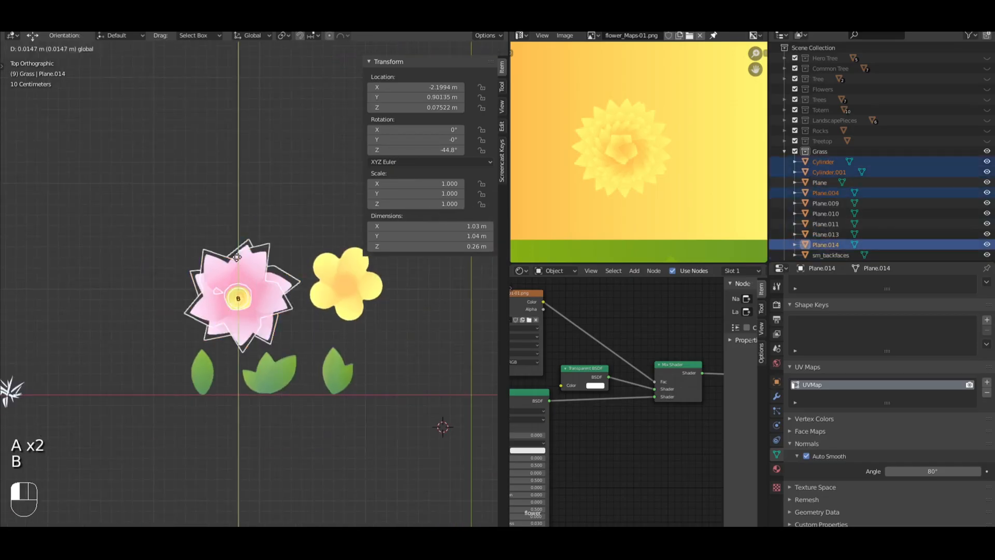
drag(250, 259, 250, 198)
shift+middle_drag(250, 198, 279, 208)
drag(315, 244, 239, 237)
key(a)
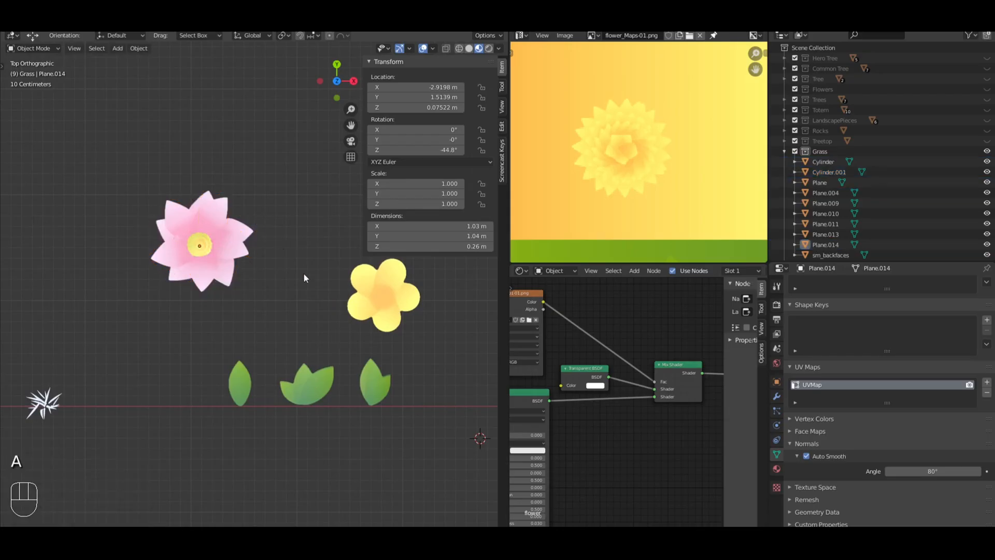
Step: Duplicate the larger dome of the pink flower and place the copy over the five-petal yellow flower's centre
shift+middle_drag(197, 253, 210, 246)
click(99, 221)
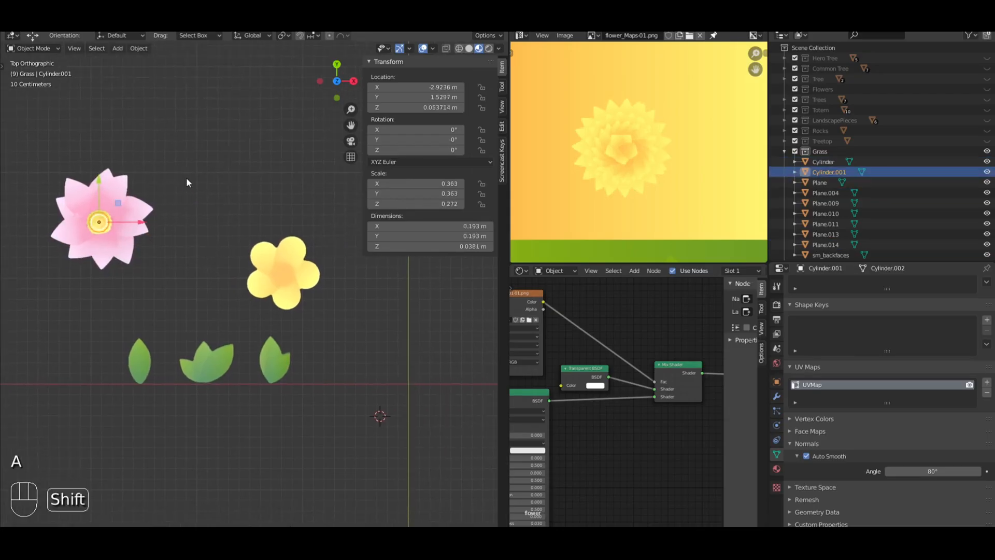
click(109, 231)
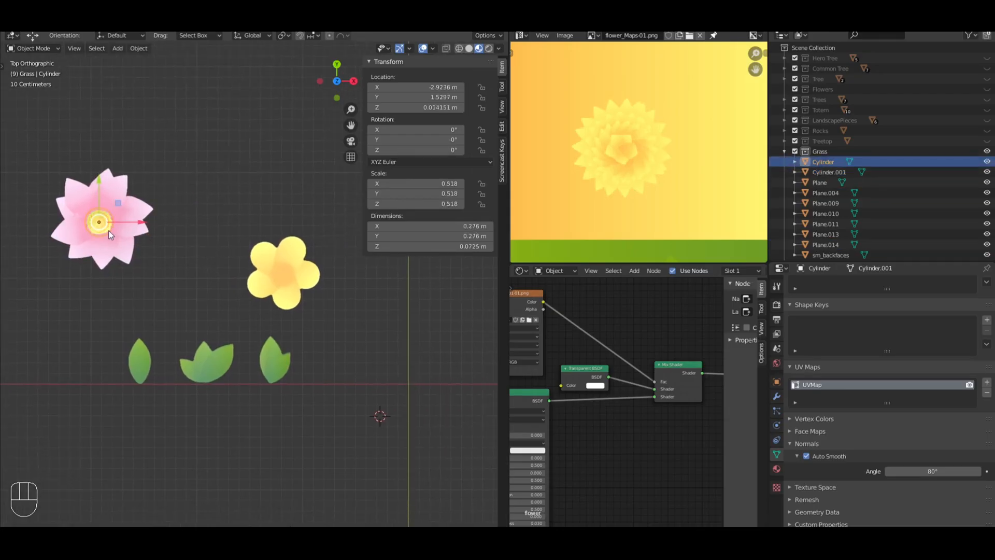
key(shift+d)
key(x)
click(375, 216)
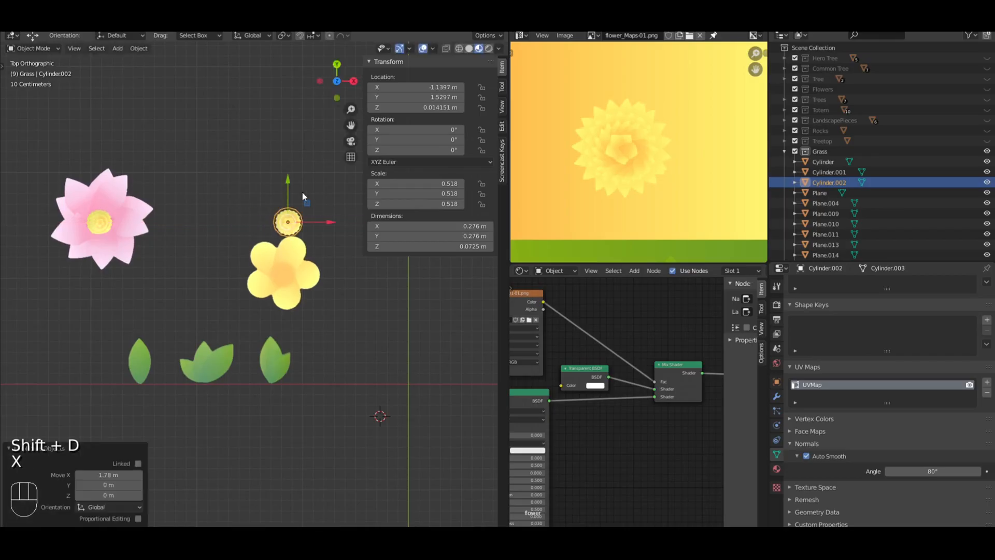
drag(288, 185, 287, 239)
drag(327, 276, 322, 276)
Step: Lower the copied dome into the yellow flower by about 0.092 m along Z
scroll(338, 275, up, 5)
shift+middle_drag(338, 275, 167, 224)
key(g)
key(z)
click(231, 210)
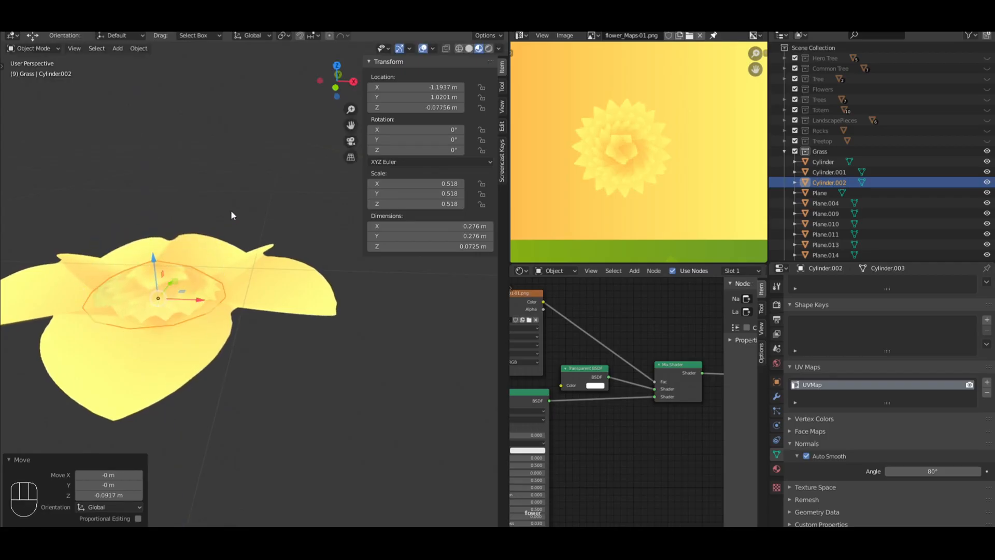
Step: Shrink the yellow flower's dome to a scale of about 0.403 in X and Y, with Z stretched to about 0.518
key(s)
click(211, 229)
key(s)
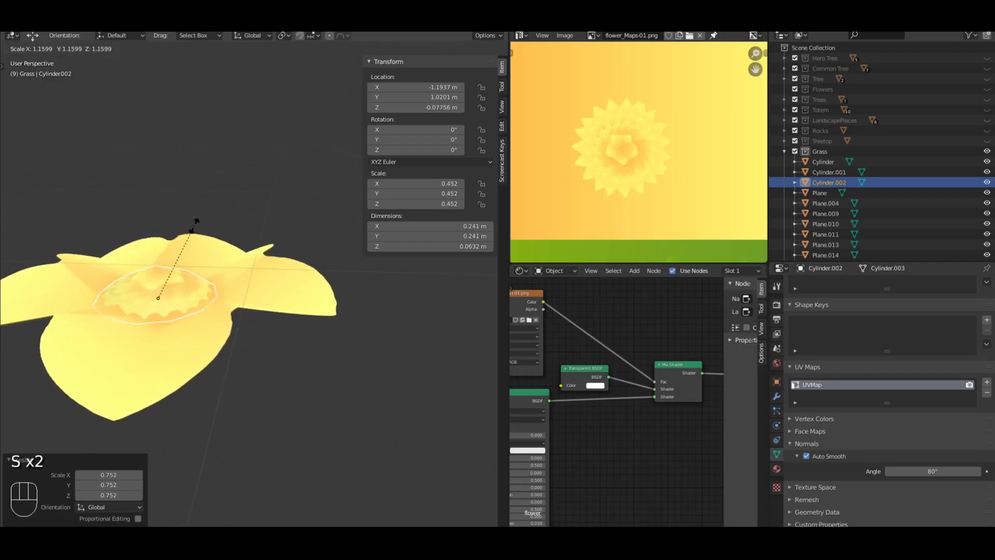
key(z)
click(196, 218)
key(s)
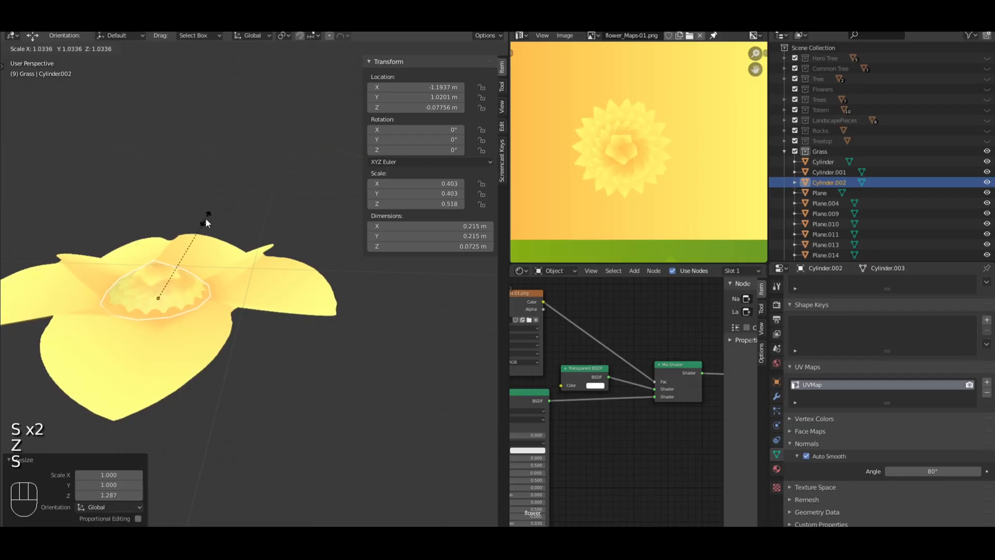
click(205, 219)
key(a)
Step: Shift the yellow flower's dome 0.0127 m along X and Y to centre it, and scale it up by about 1.21
middle_drag(206, 220, 248, 254)
click(248, 255)
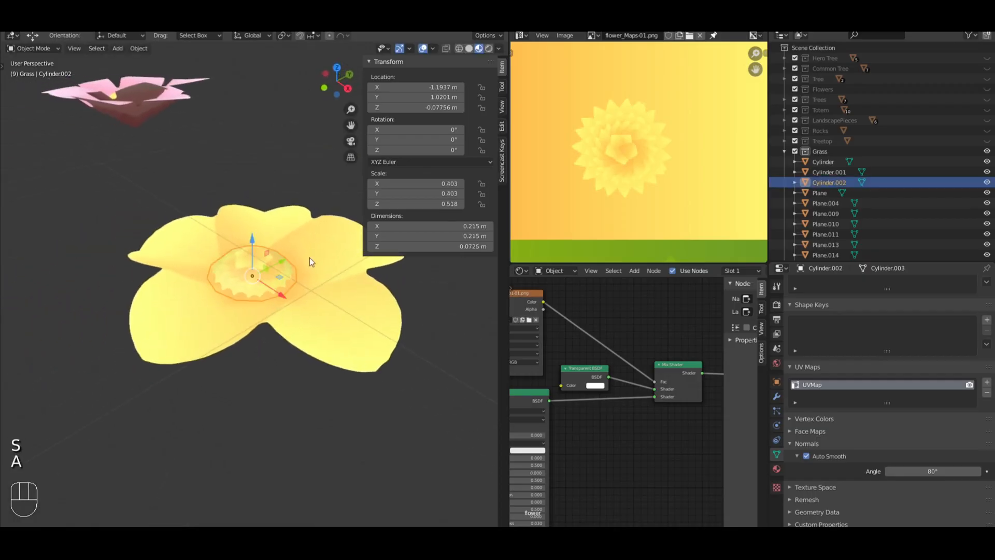
key(KP_7)
scroll(251, 256, up, 4)
drag(246, 234, 254, 226)
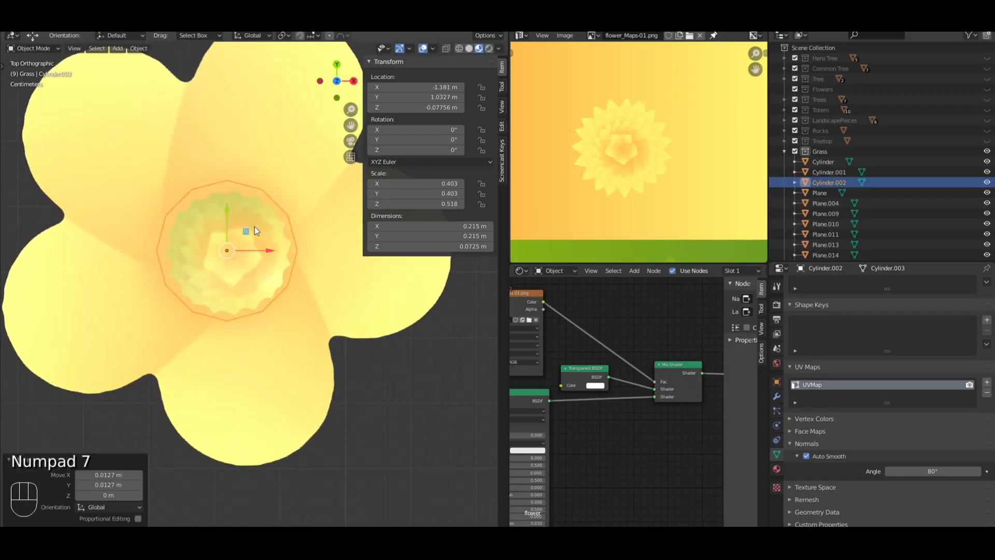
key(s)
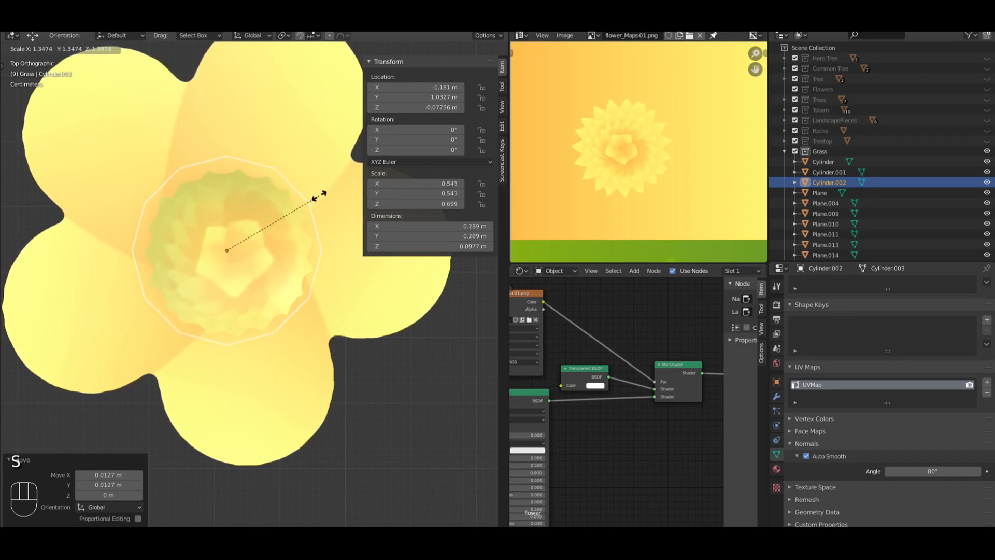
click(306, 209)
Step: Lower the enlarged dome along Z to about -0.098 m within the yellow petals
middle_drag(307, 210, 256, 245)
key(g)
key(z)
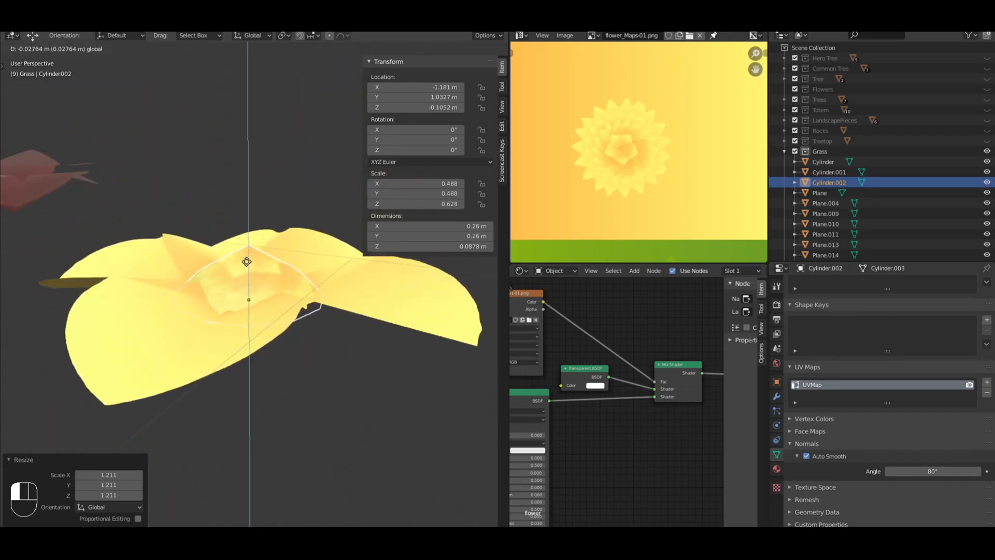
drag(247, 261, 251, 257)
middle_drag(254, 257, 233, 279)
key(a)
scroll(233, 279, down, 2)
Step: Duplicate the dome 0.0675 m upward, shrink the copy to about 0.288 and flatten it along Z by about 0.56
click(232, 269)
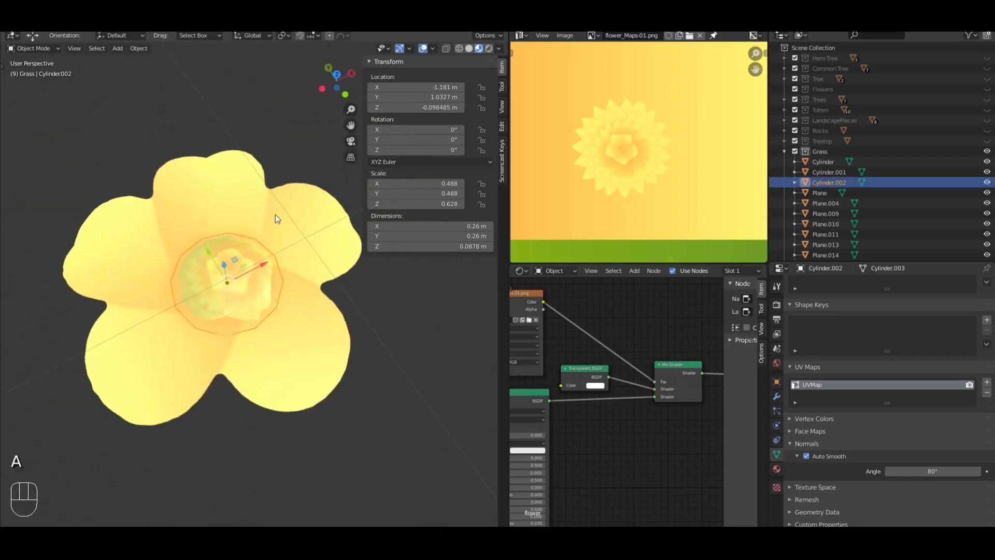
key(shift+d)
key(z)
click(290, 186)
key(s)
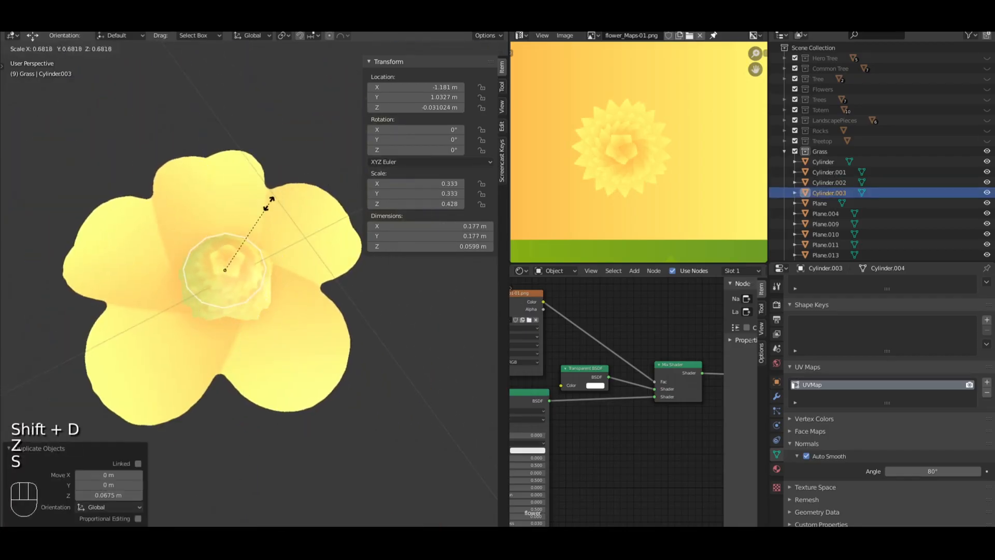
click(262, 210)
key(s)
key(z)
click(272, 253)
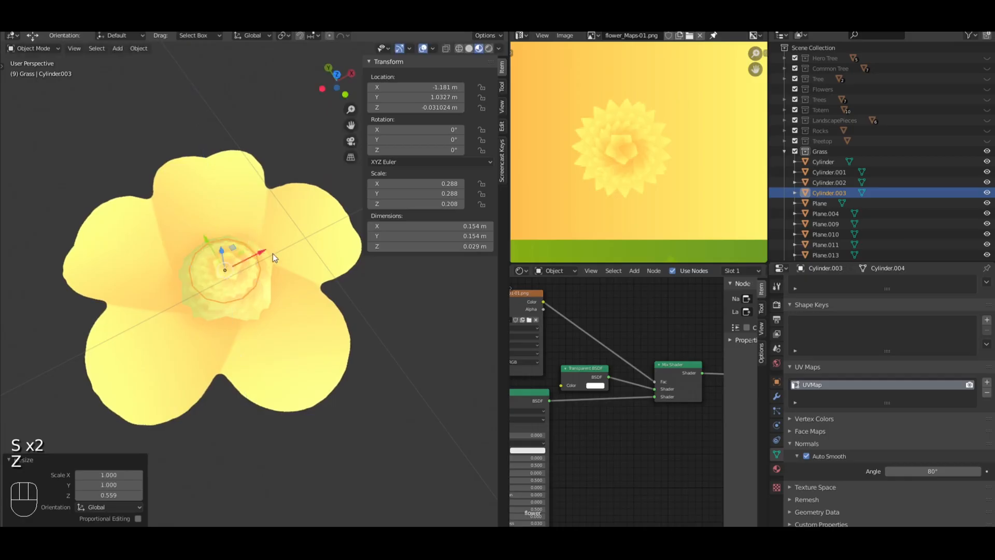
Step: Lower the small upper dome to Z about -0.041 m and scale it up by about 1.18
key(a)
middle_drag(273, 253, 212, 182)
scroll(239, 227, up, 5)
click(240, 240)
drag(244, 212, 240, 217)
key(s)
click(266, 196)
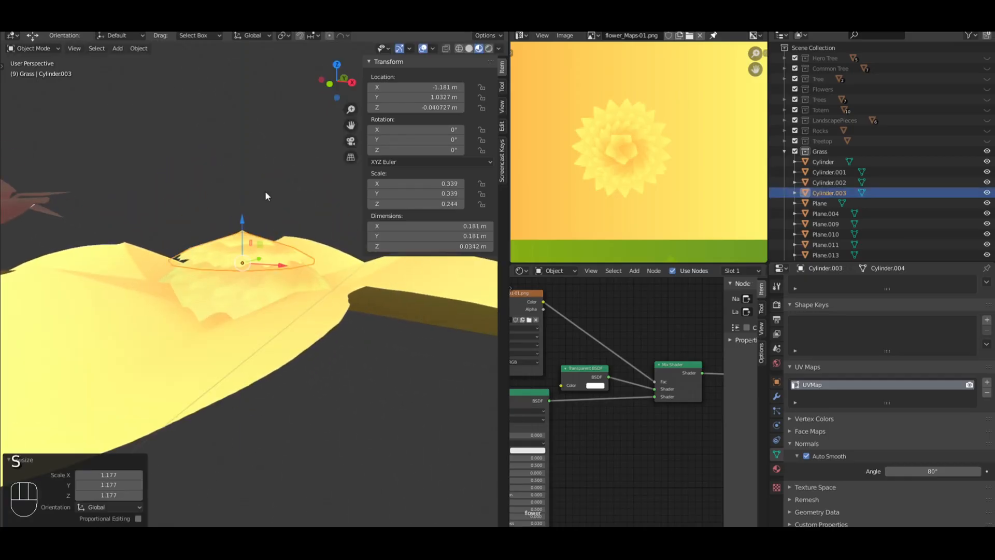
Step: Flatten the yellow flower's lower dome along Z by about 0.81
click(246, 292)
key(s)
key(z)
click(250, 253)
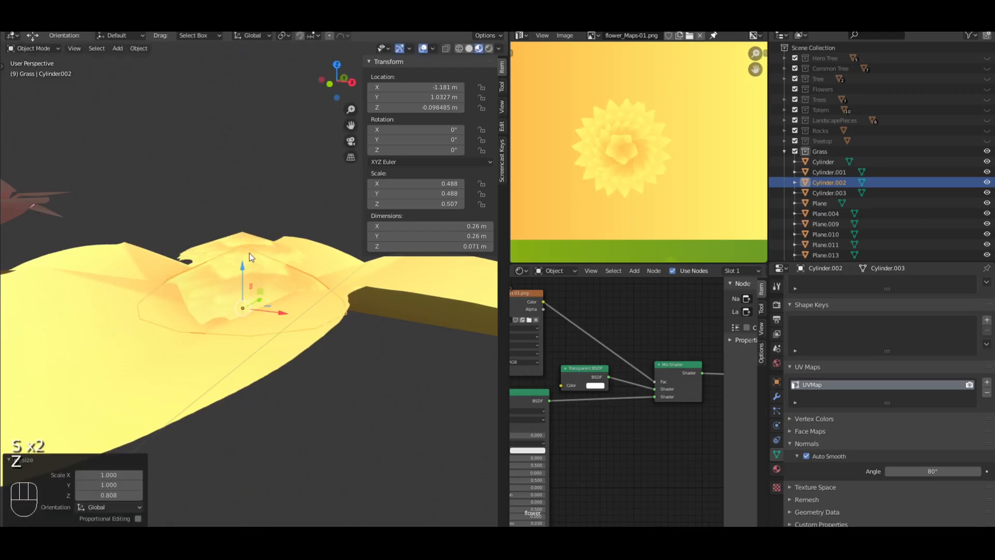
Step: Lower the yellow flower's small upper dome along Z to about -0.056 m
click(251, 238)
drag(250, 237, 237, 228)
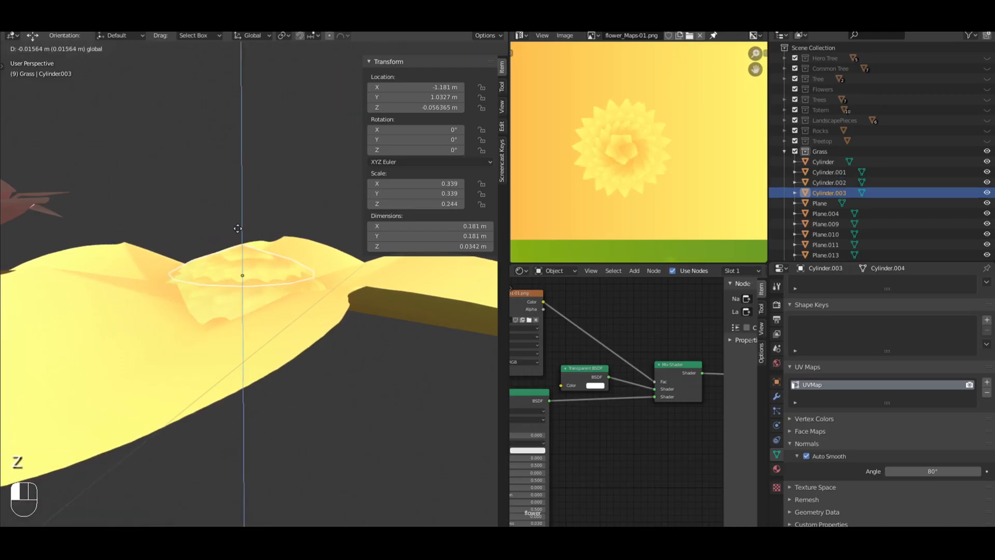
key(a)
middle_drag(267, 226, 271, 252)
scroll(322, 301, down, 4)
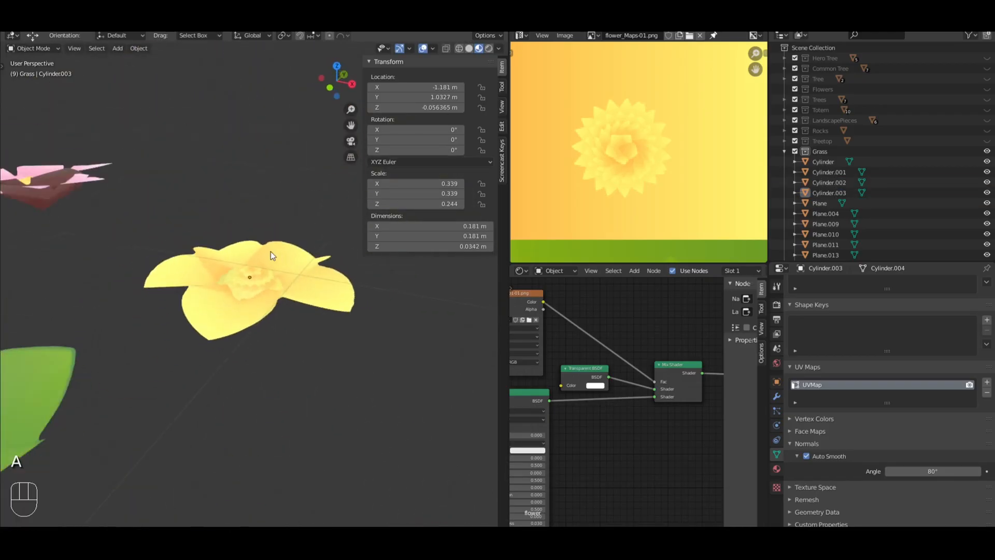
Step: Duplicate the yellow petal layer about 0.061 m straight down along Z
click(271, 250)
key(shift+d)
key(z)
click(322, 197)
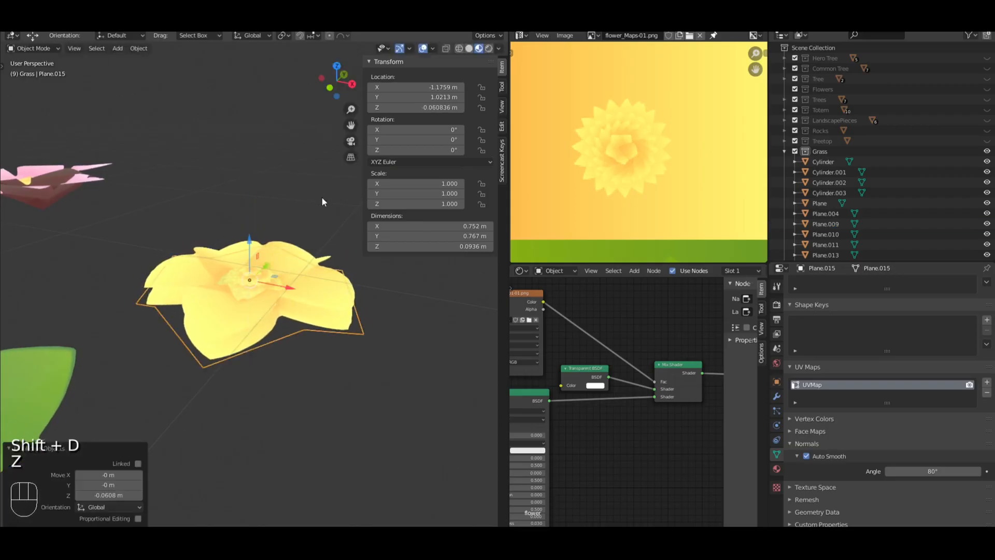
Step: Rotate the duplicated lower petal layer about 53° around Z and scale it up to about 1.04
key(r)
key(z)
click(217, 113)
key(s)
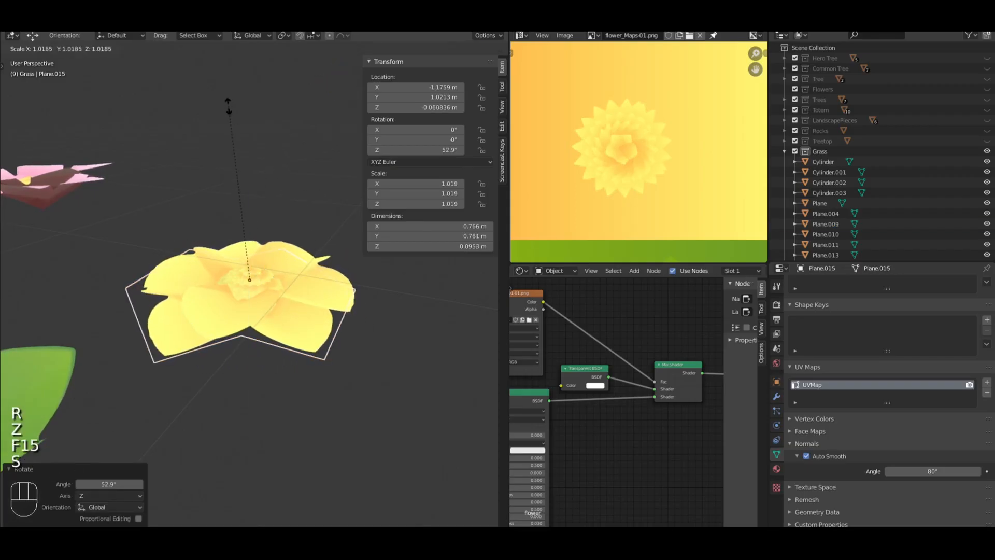
click(229, 105)
key(a)
middle_drag(230, 104, 257, 227)
Step: Try to raise the upper yellow petal layer about 0.03 m along Z
click(333, 319)
key(g)
key(z)
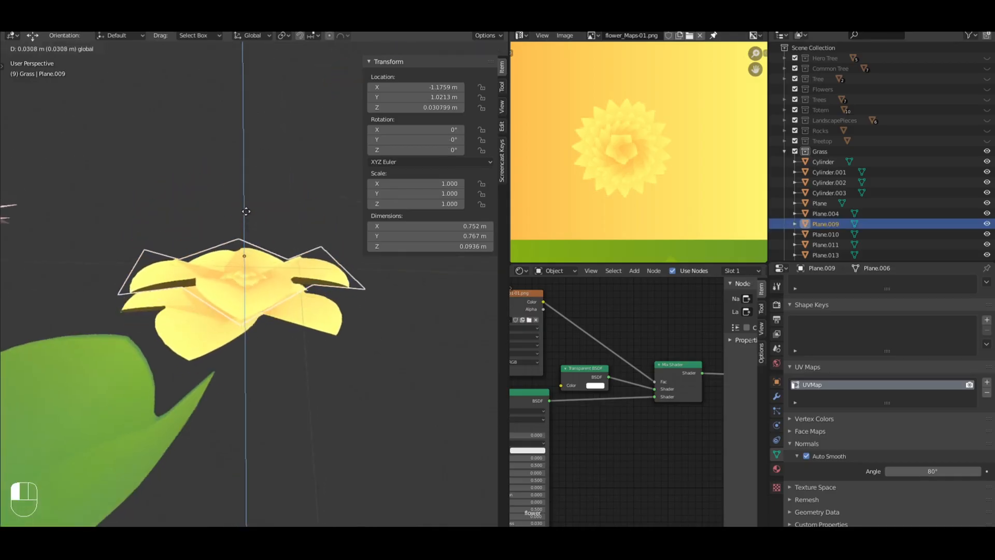
drag(247, 212, 317, 294)
key(ctrl+z)
Step: Flatten the lower yellow petal layer to a Z scale of about 0.651 and lower it to Z about -0.071 m
click(181, 327)
key(s)
key(z)
click(254, 239)
key(s)
key(z)
click(247, 222)
Step: Rotate the lower yellow petal layer around Z to about 35.5°
key(r)
key(z)
click(289, 231)
Step: Scale the upper yellow petal layer down to about 0.854
key(KP_7)
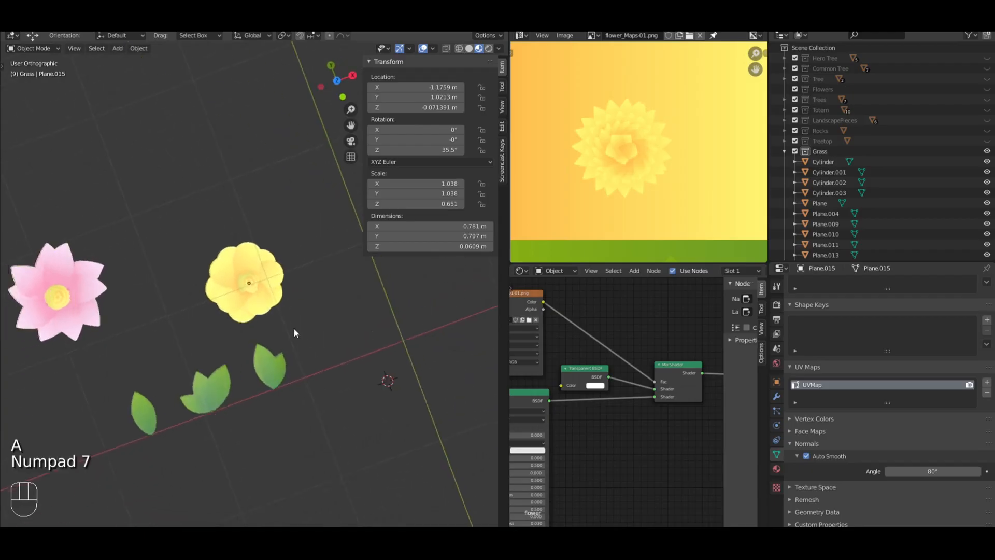
scroll(290, 322, up, 5)
click(309, 256)
key(s)
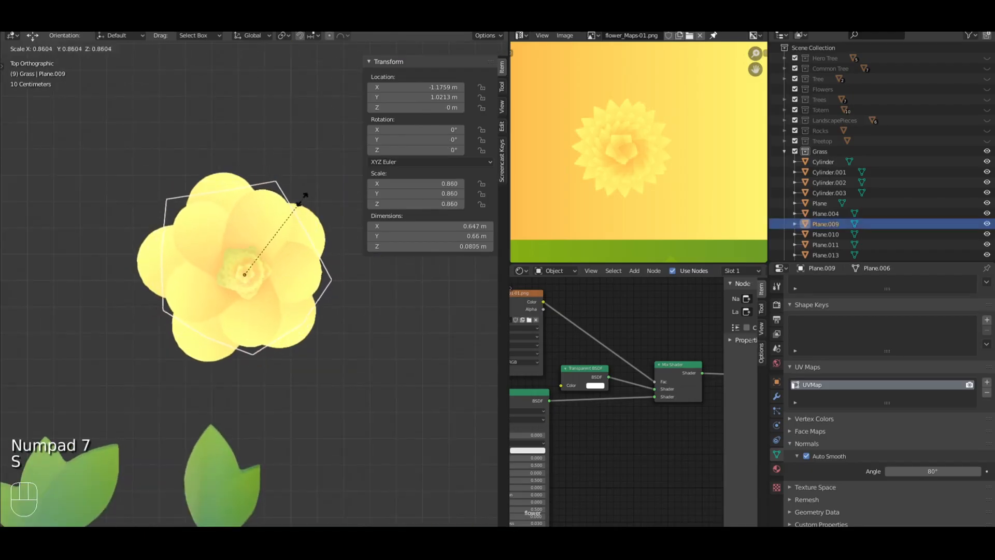
click(299, 203)
key(alt+a)
Step: Shrink the upper yellow petal layer further so more of the lower petals shows around it
click(272, 225)
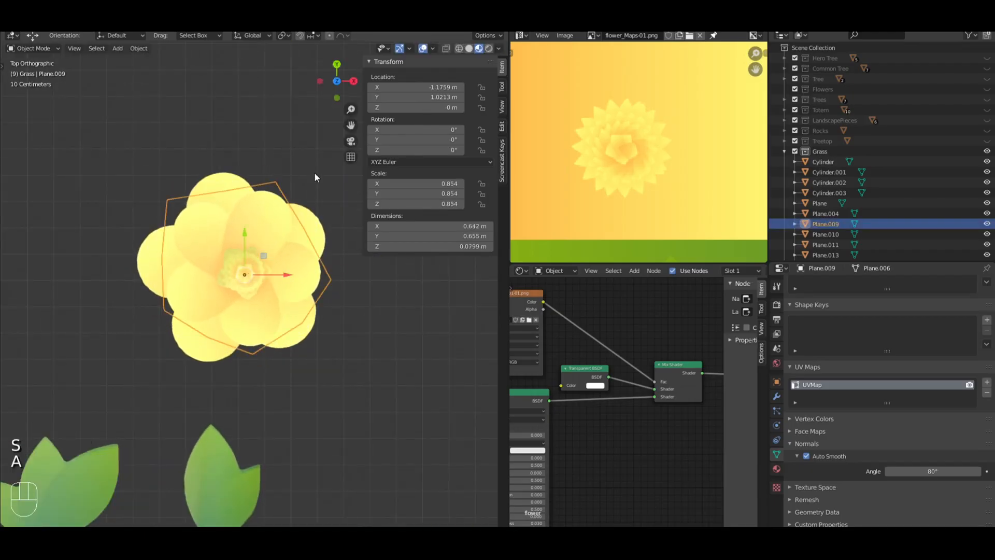
key(s)
click(317, 219)
key(s)
click(323, 204)
key(a)
Step: Raise the lower yellow petal layer to Z about -0.040 m, just beneath the upper petals
middle_drag(349, 239, 291, 307)
click(270, 280)
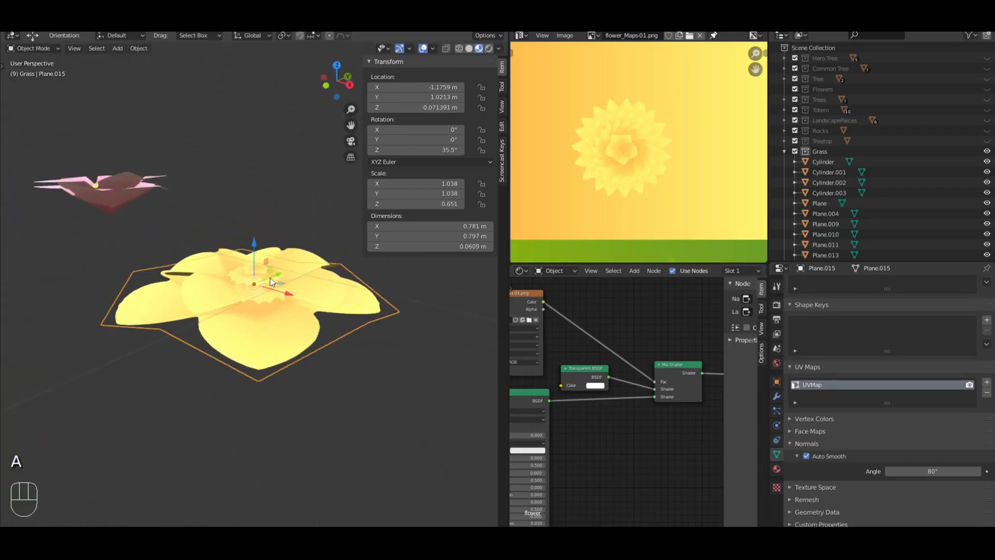
drag(254, 248, 251, 221)
key(a)
mouse_move(251, 223)
middle_down()
mouse_move(337, 325)
mouse_move(263, 229)
middle_up()
click(319, 309)
drag(253, 224, 246, 233)
key(ctrl+z)
click(268, 291)
Step: Try to rotate the lower yellow petal layer by about 16° around Z, and undo the rotation
key(r)
key(z)
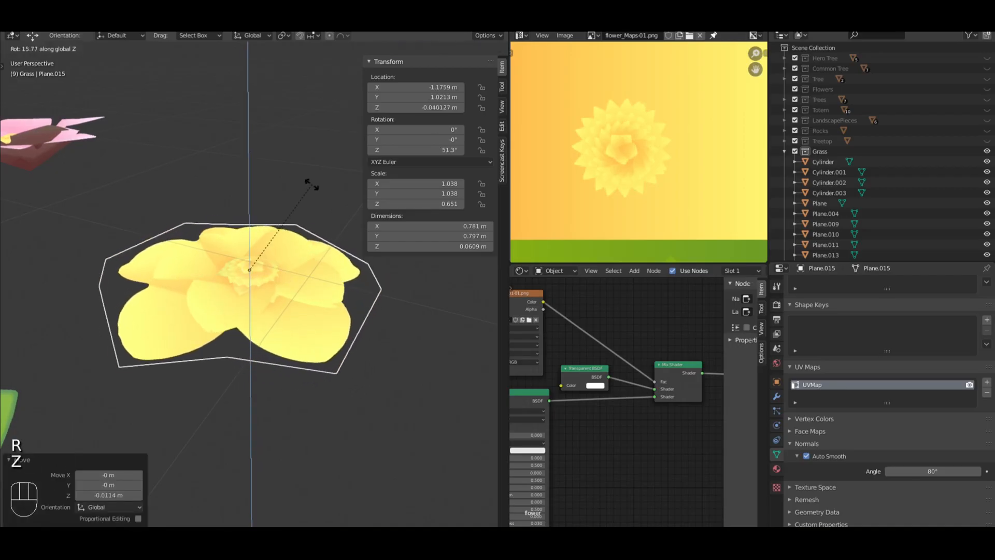
click(312, 185)
key(a)
middle_drag(311, 187, 369, 312)
scroll(342, 285, down, 4)
scroll(331, 286, up, 3)
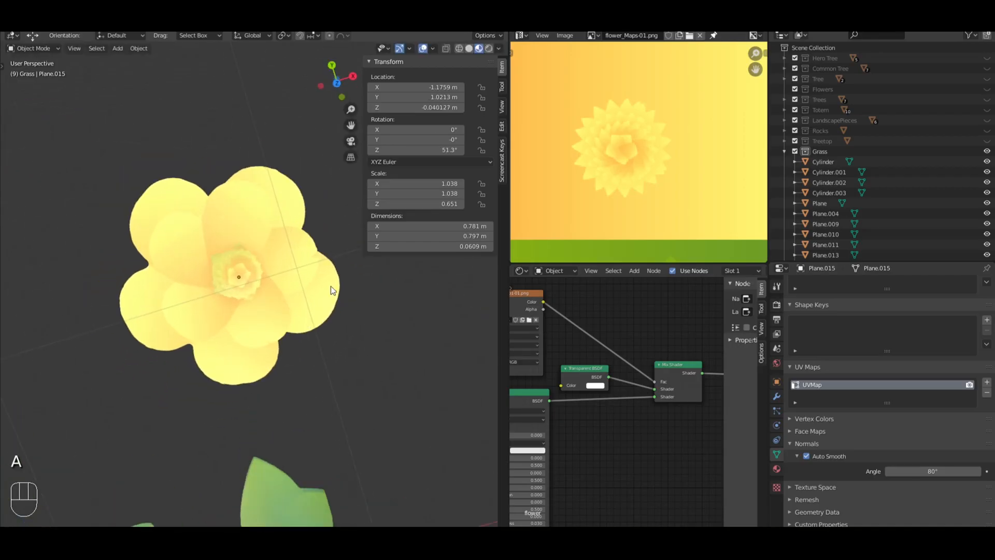
key(ctrl+z)
key(ctrl+z)
key(a)
Step: Lower the bottom yellow petal layer slightly to Z about -0.046 m
middle_drag(362, 288, 322, 257)
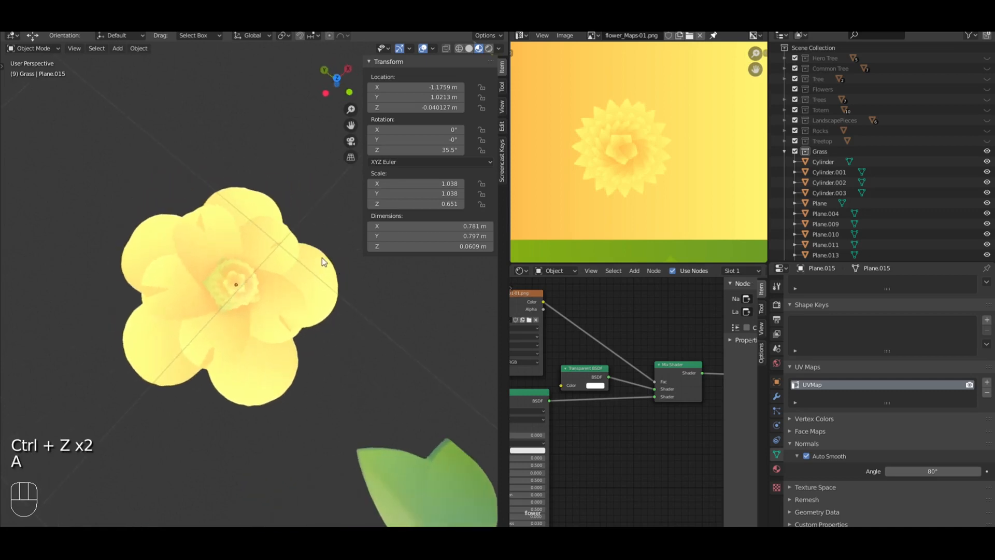
click(322, 257)
middle_drag(247, 254, 258, 198)
drag(234, 237, 233, 237)
scroll(308, 238, down, 5)
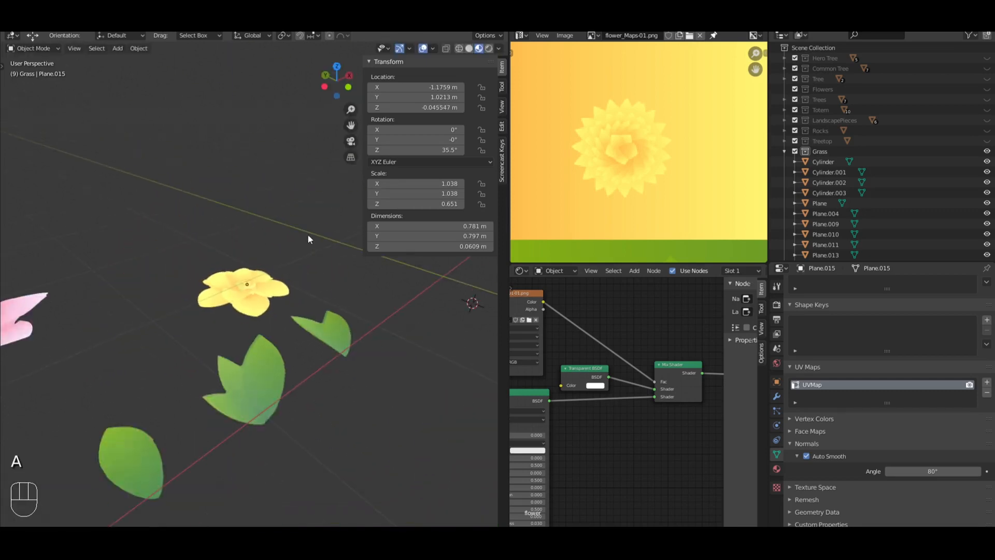
Step: Rotate the lower yellow petal layer around Z to about 3°
middle_drag(308, 238, 297, 310)
click(298, 309)
key(r)
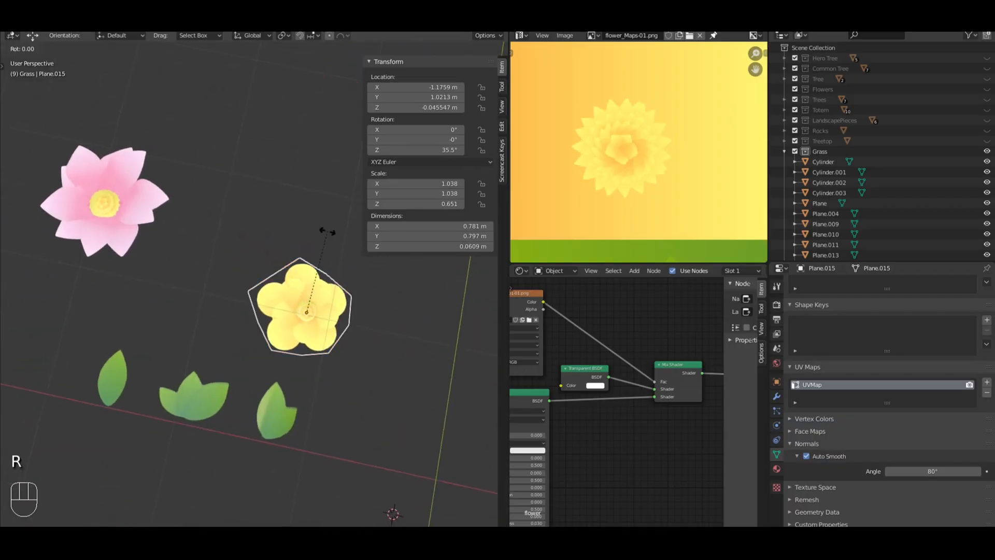
key(z)
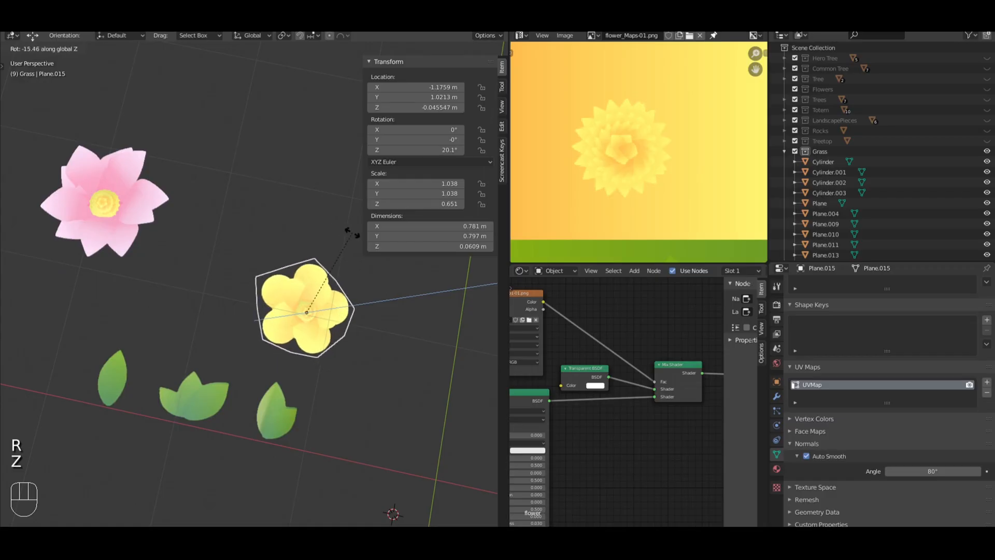
click(352, 233)
key(a)
scroll(373, 277, up, 3)
shift+middle_drag(390, 306, 281, 293)
click(279, 288)
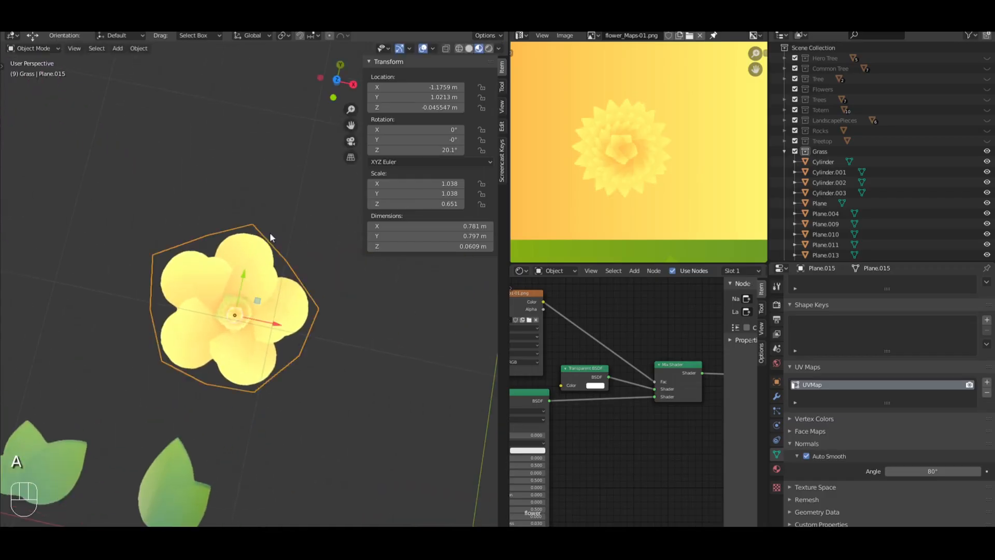
key(r)
key(z)
click(317, 241)
middle_drag(318, 243, 309, 337)
scroll(267, 188, up, 4)
scroll(265, 190, down, 4)
scroll(308, 260, down, 3)
key(a)
key(a)
key(F15)
key(h)
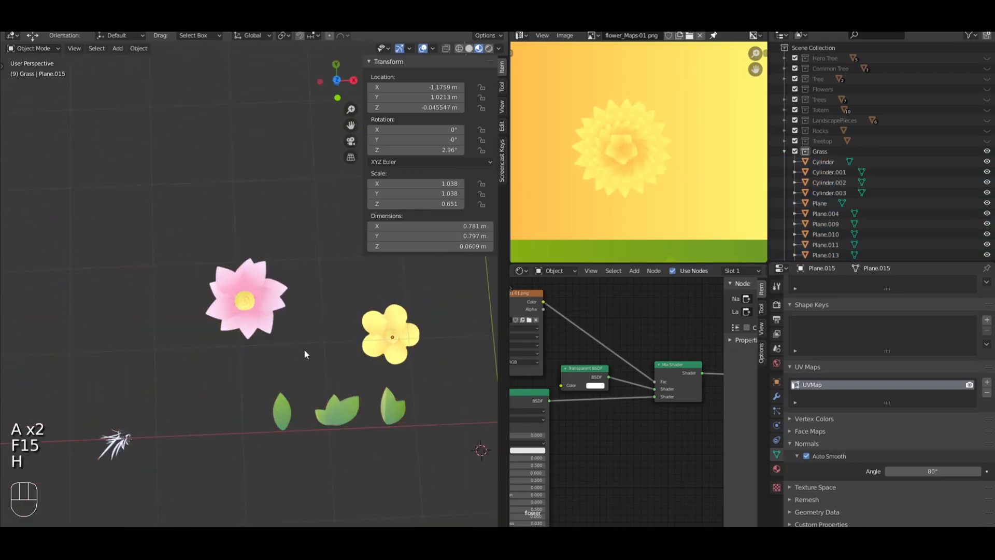
Step: Duplicate all parts of the pink flower and move the copy about -2.69 m along X
key(b)
drag(304, 349, 156, 229)
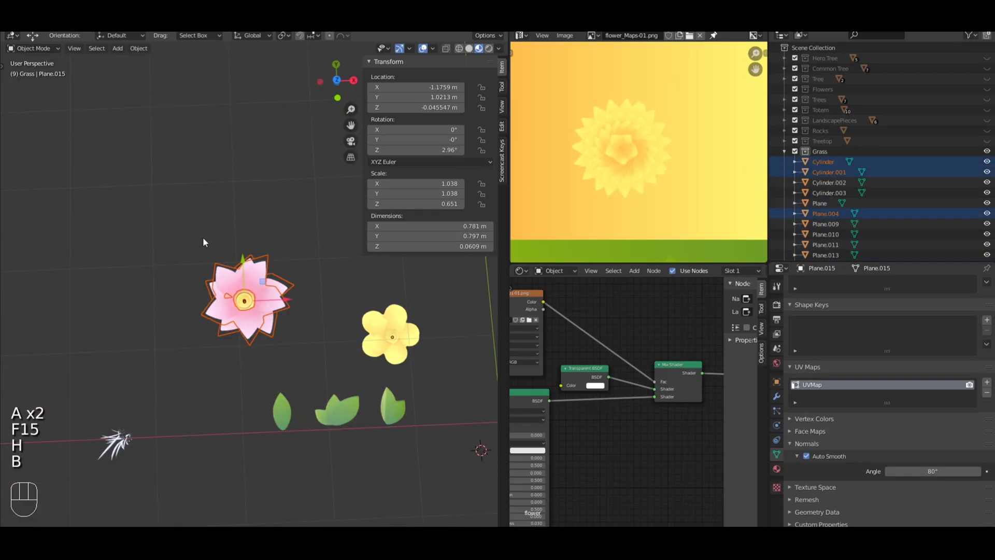
scroll(232, 233, down, 7)
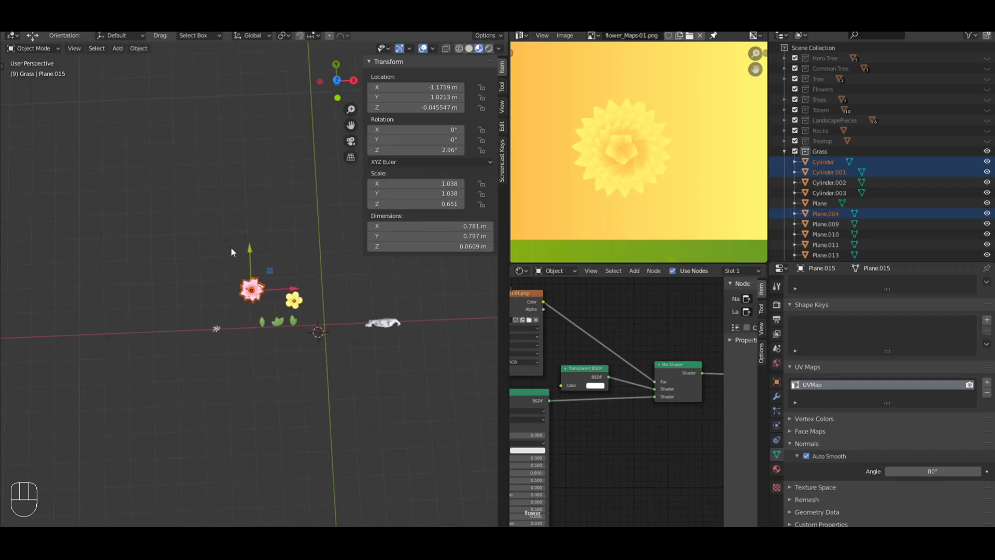
scroll(231, 247, up, 5)
key(shift+d)
key(x)
click(133, 261)
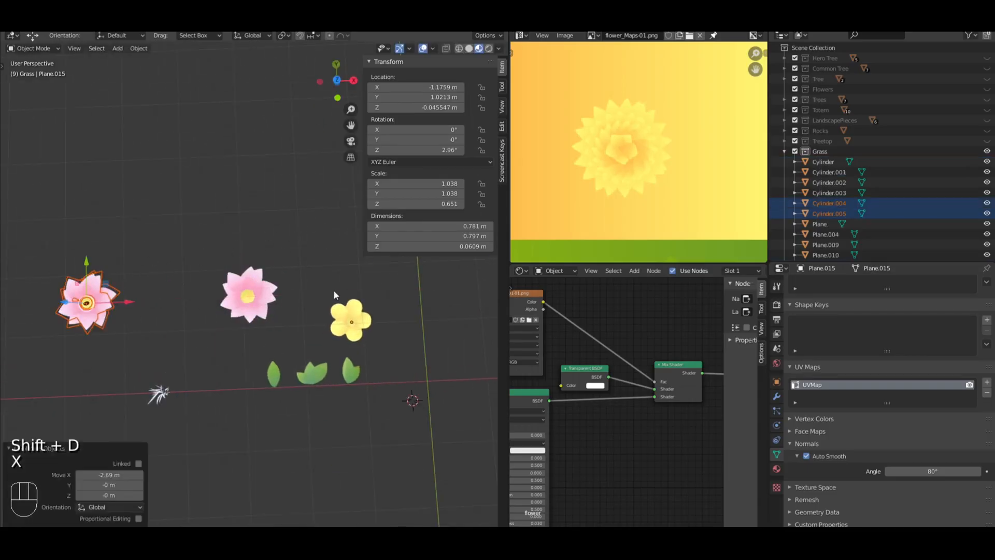
Step: Duplicate all parts of the yellow flower and move the copy along X to about -6.60 m
key(a)
key(b)
drag(393, 340, 317, 285)
key(shift+d)
key(x)
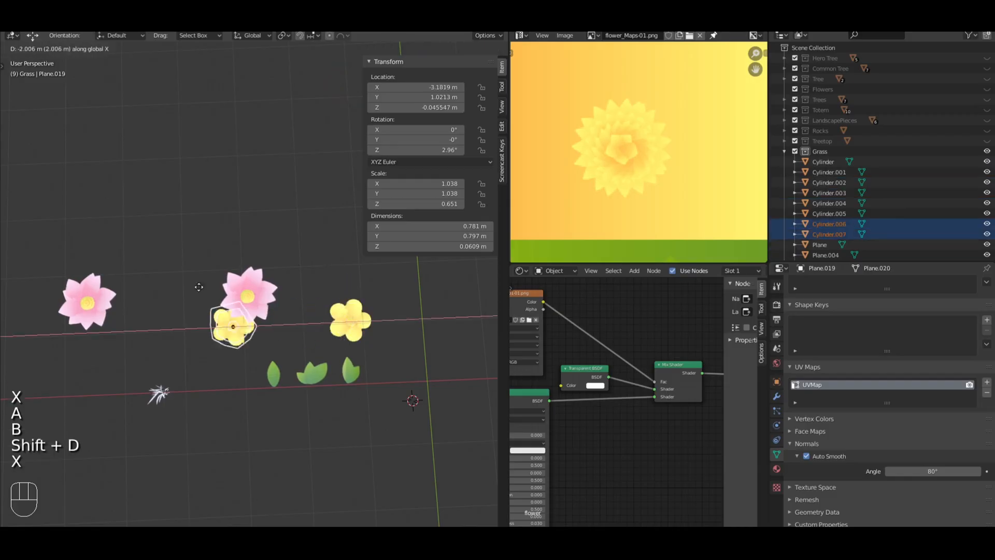
click(5, 299)
Step: Duplicate the three green leaf pieces and move the copies along negative X, below the copied flowers
key(a)
key(b)
drag(367, 390, 220, 355)
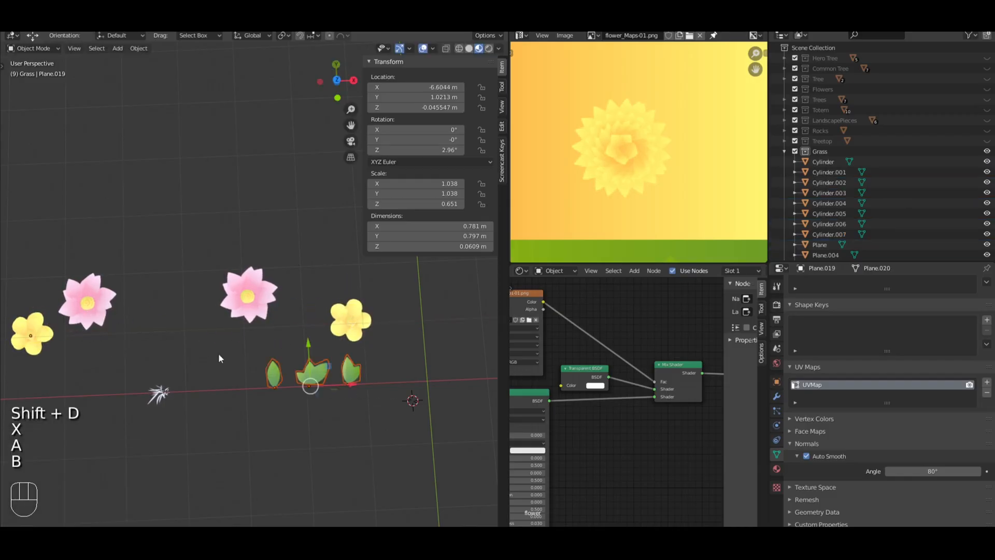
key(shift+d)
key(x)
click(71, 280)
key(a)
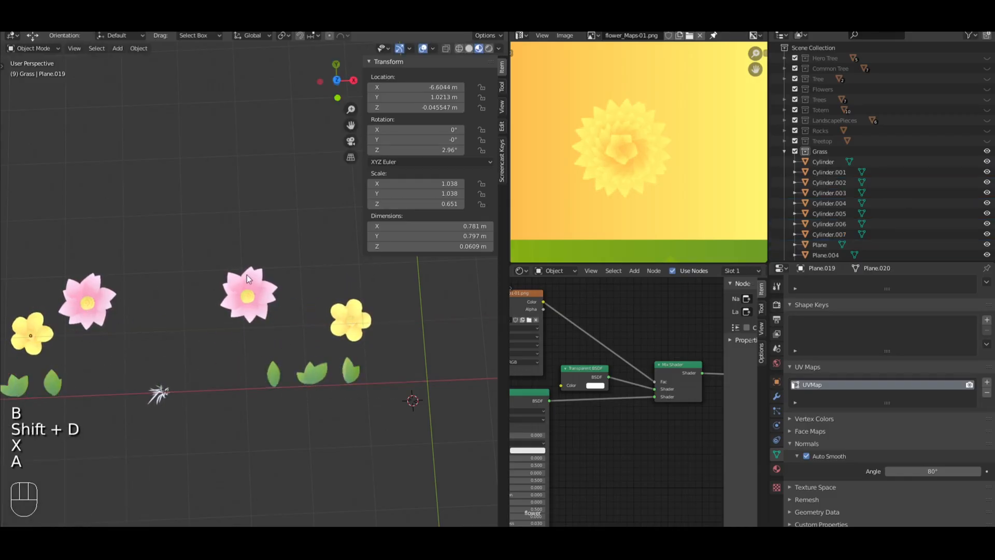
Step: Try to join the box-selected parts of the original yellow flower without an active part among them
key(b)
drag(381, 347, 325, 277)
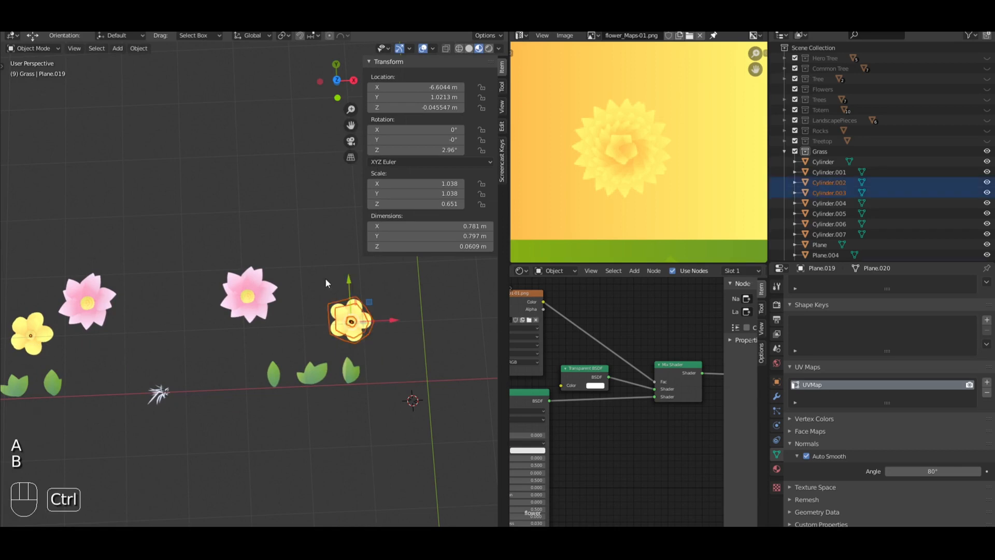
key(ctrl+j)
scroll(357, 324, up, 1)
shift+middle_drag(301, 335, 202, 296)
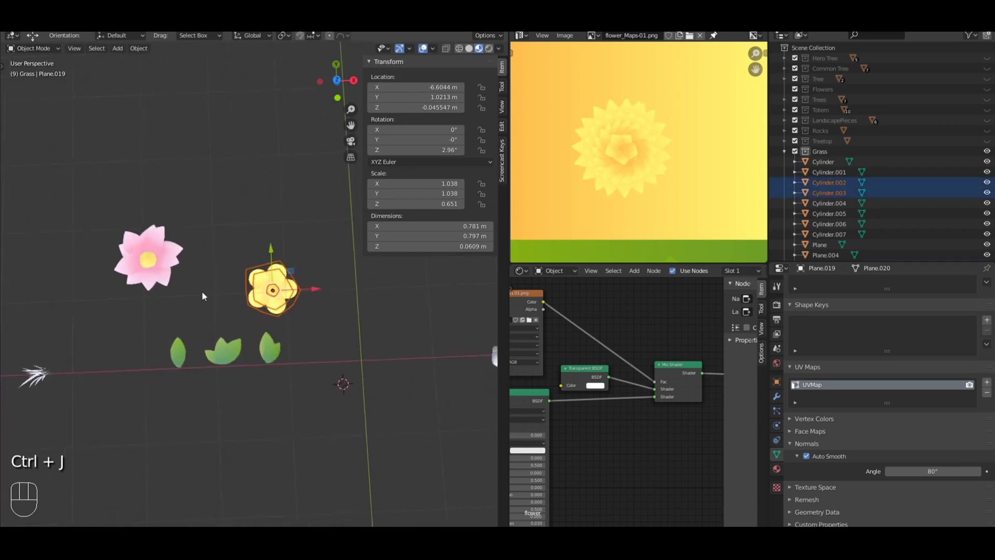
Step: Join the original yellow flower's petals and centre domes into one object, with the upper dome as active part
scroll(202, 296, up, 4)
key(a)
click(290, 301)
key(b)
drag(367, 349, 204, 219)
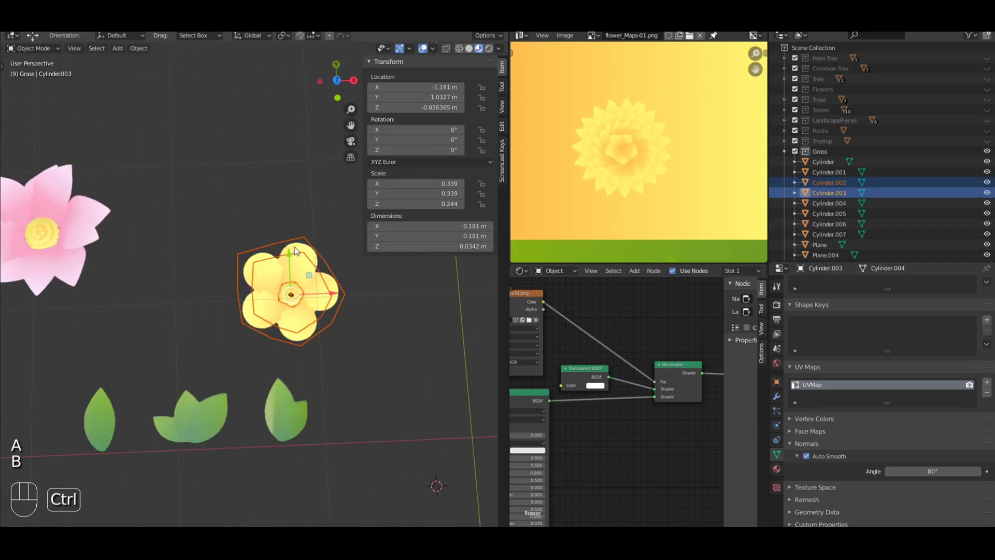
key(ctrl+j)
key(a)
Step: Join the original pink flower's petal layers and centre domes into one object
scroll(295, 247, down, 2)
shift+middle_drag(235, 218, 252, 275)
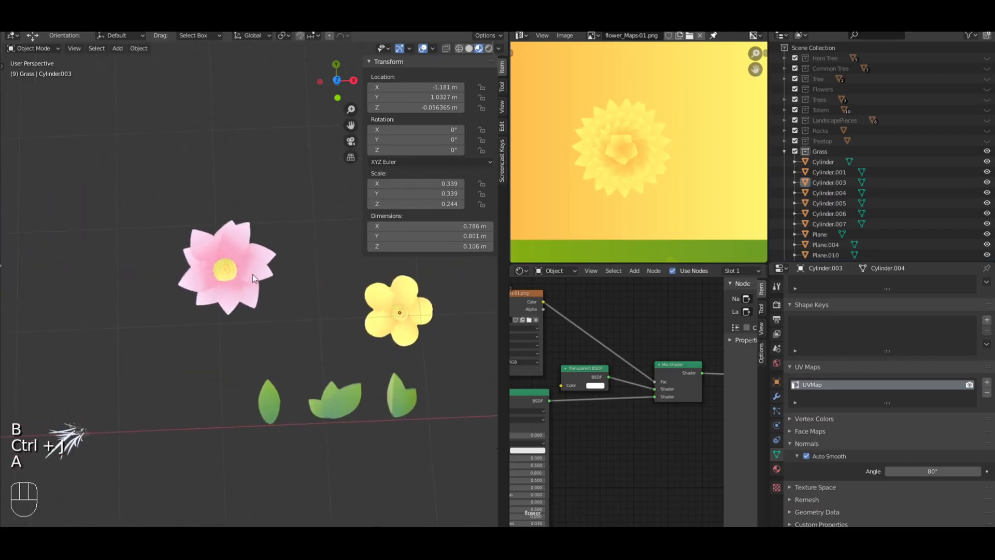
key(b)
drag(304, 332, 136, 187)
key(ctrl+j)
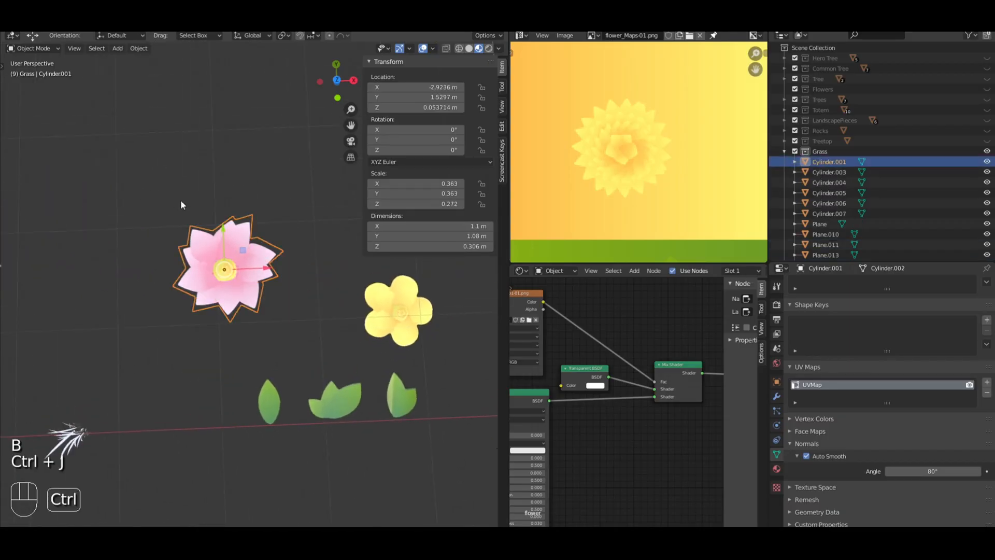
key(a)
Step: Set the joined pink flower's location to 0, 0, 0 and apply all its transforms
scroll(186, 200, down, 2)
shift+middle_drag(187, 200, 228, 264)
click(194, 283)
click(411, 87)
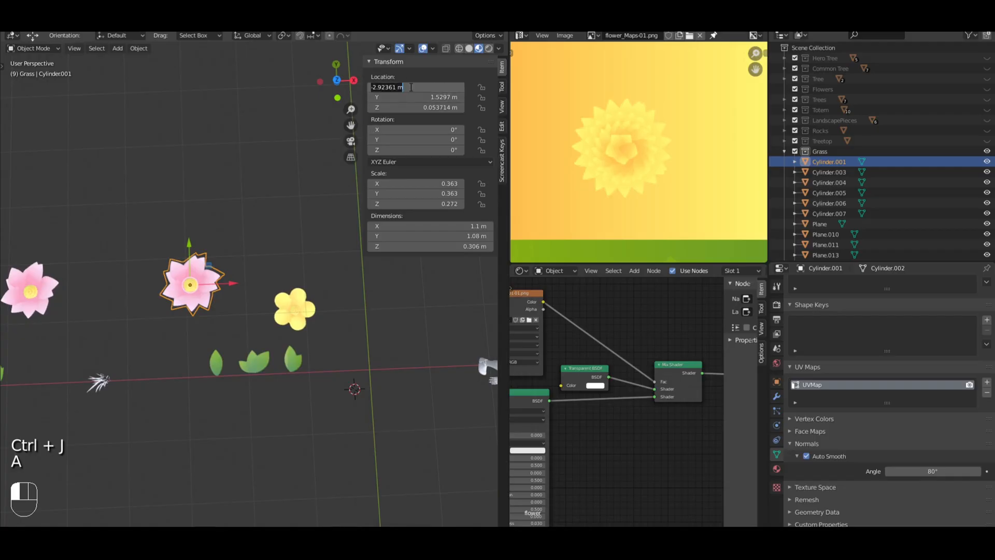
text(0)
key(Tab)
text(0)
key(Tab)
text(0)
key(Return)
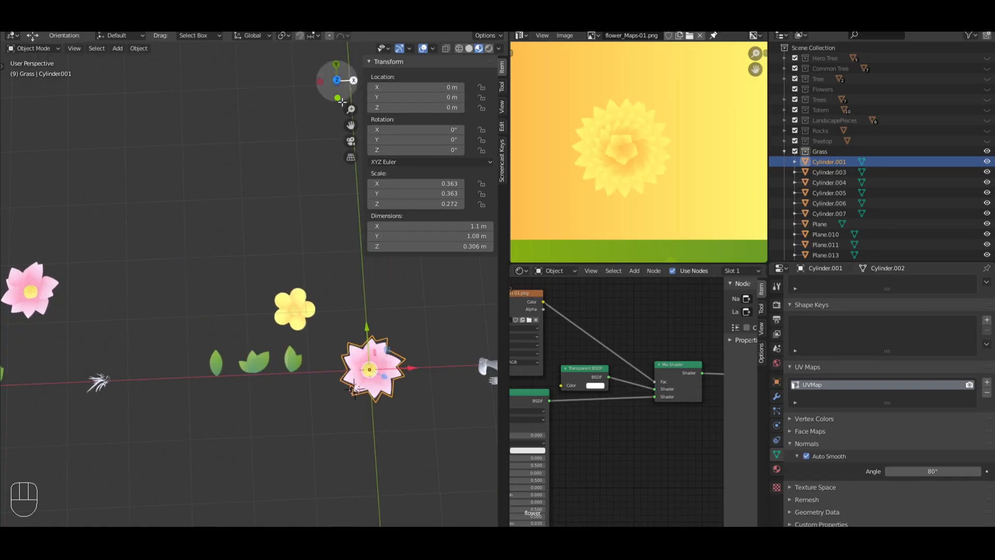
key(ctrl+a)
click(289, 172)
Step: Move the pink flower to X about -0.043 m and Z about 0.167 m, and apply all its transforms
middle_drag(311, 228, 350, 293)
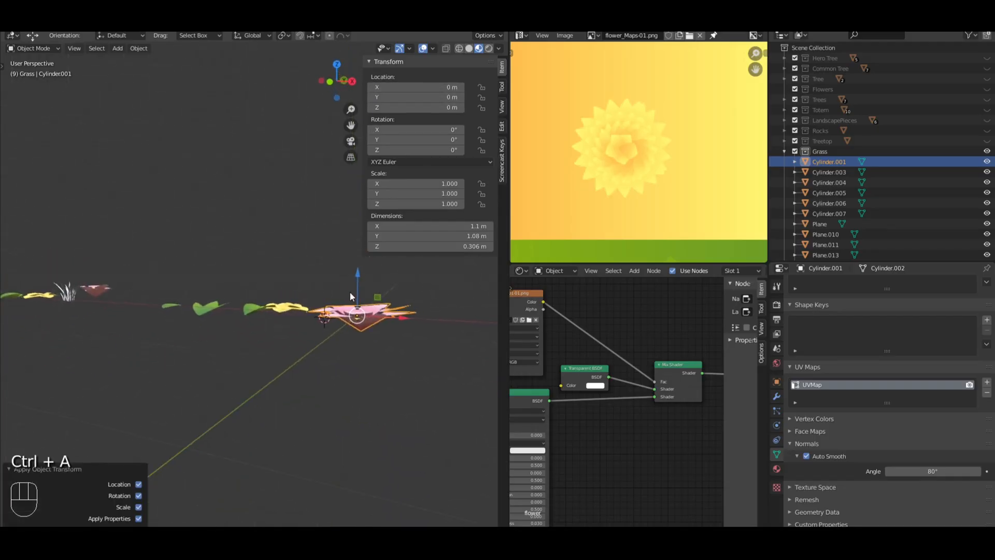
key(g)
key(z)
click(359, 271)
key(KP_1)
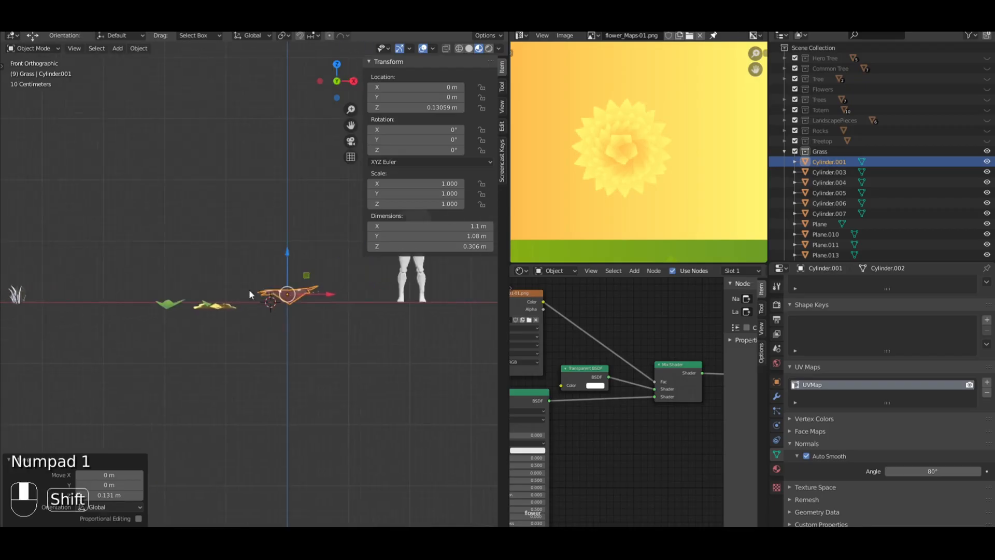
shift+middle_drag(226, 285, 335, 278)
drag(267, 288, 259, 288)
key(ctrl+a)
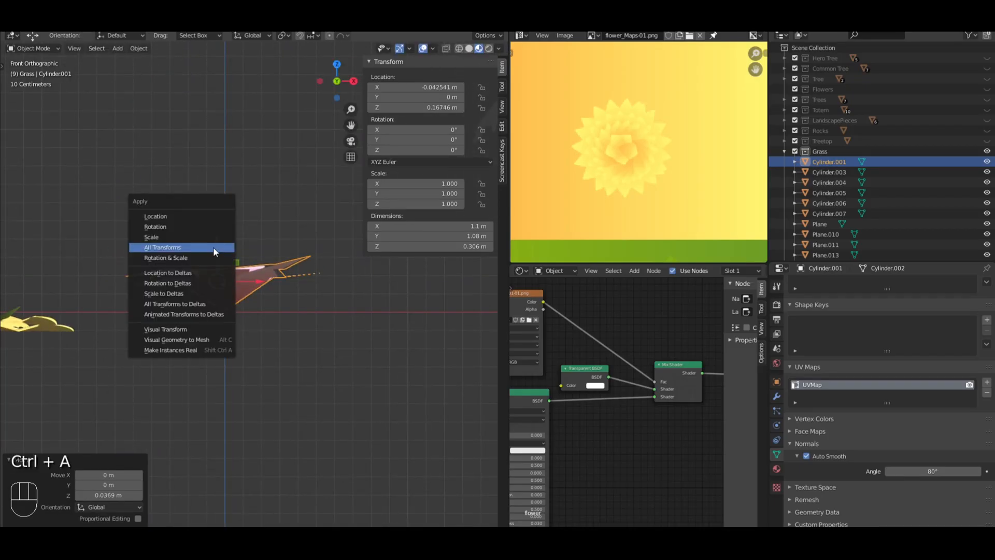
key(a)
Step: Move the pink flower away from the origin, back above the original green leaves
scroll(213, 247, down, 5)
shift+middle_drag(213, 247, 282, 286)
scroll(282, 286, up, 4)
shift+middle_drag(283, 286, 348, 331)
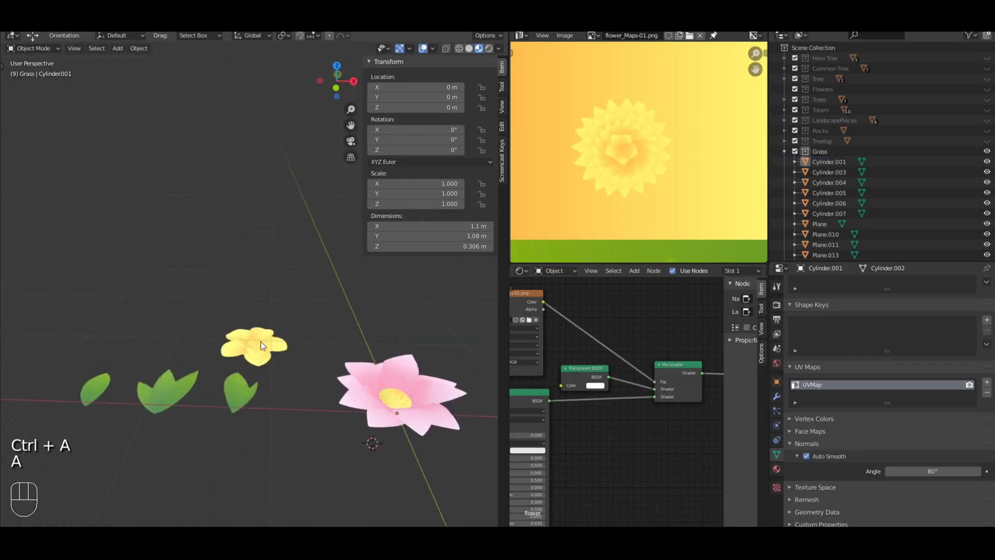
click(409, 409)
drag(440, 420, 155, 321)
Step: Select the original yellow flower and set its location to 0, 0, 0
right_click(242, 343)
shift+middle_drag(396, 343, 252, 284)
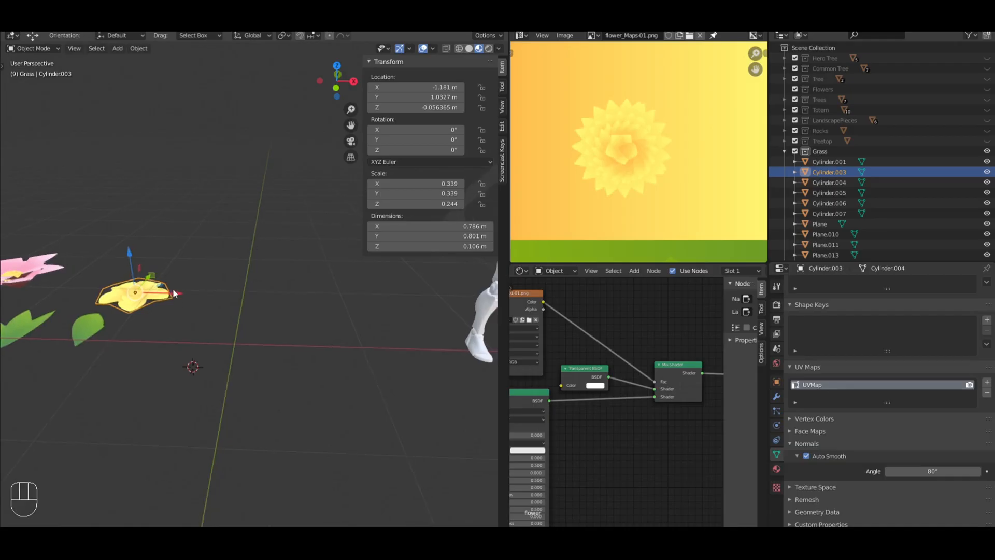
drag(173, 292, 270, 295)
click(427, 86)
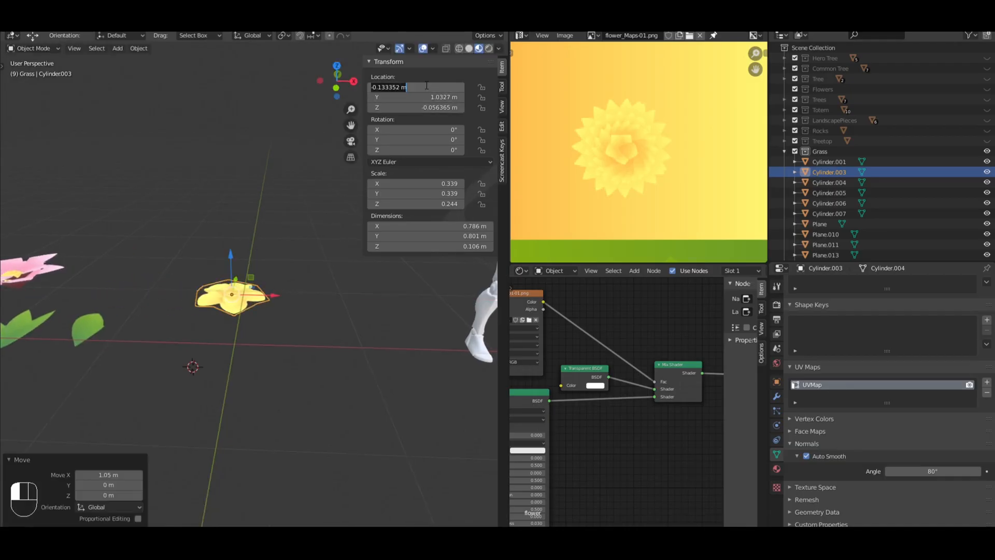
text(0)
key(Tab)
text(0)
key(Tab)
text(0)
key(Return)
Step: Raise the yellow flower to Z about 0.057 m and scale it by about 1.03 along Z
middle_drag(257, 233, 283, 194)
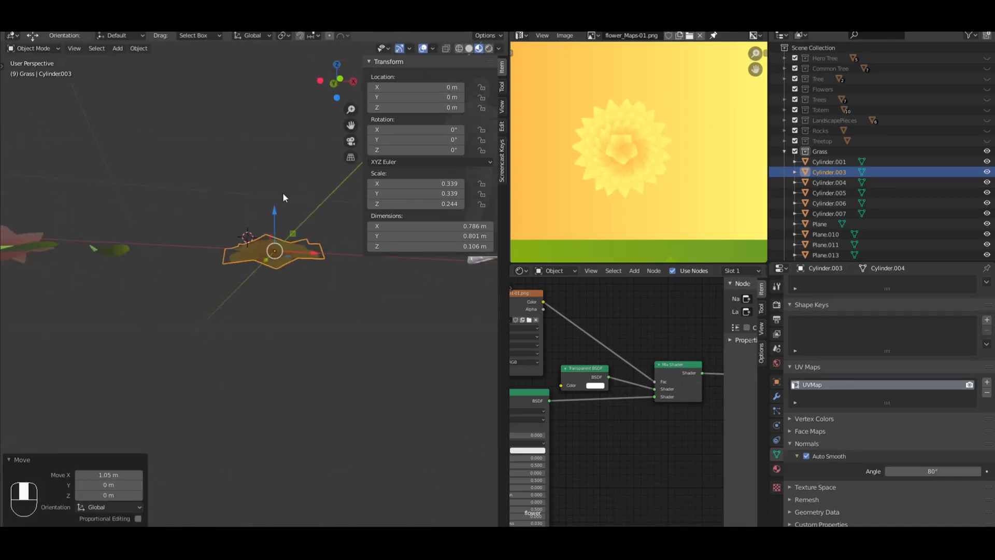
key(KP_1)
scroll(252, 252, up, 5)
drag(226, 236, 225, 218)
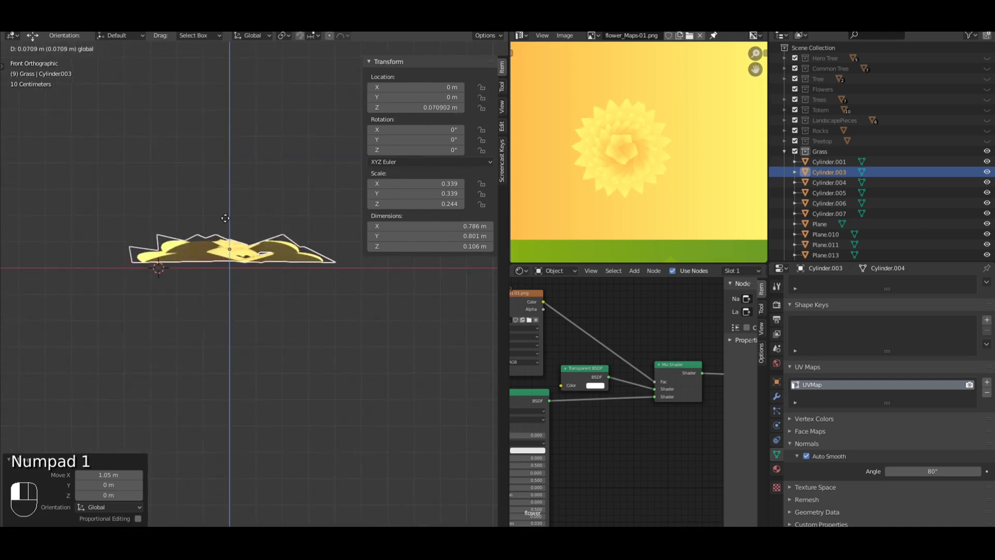
key(s)
key(z)
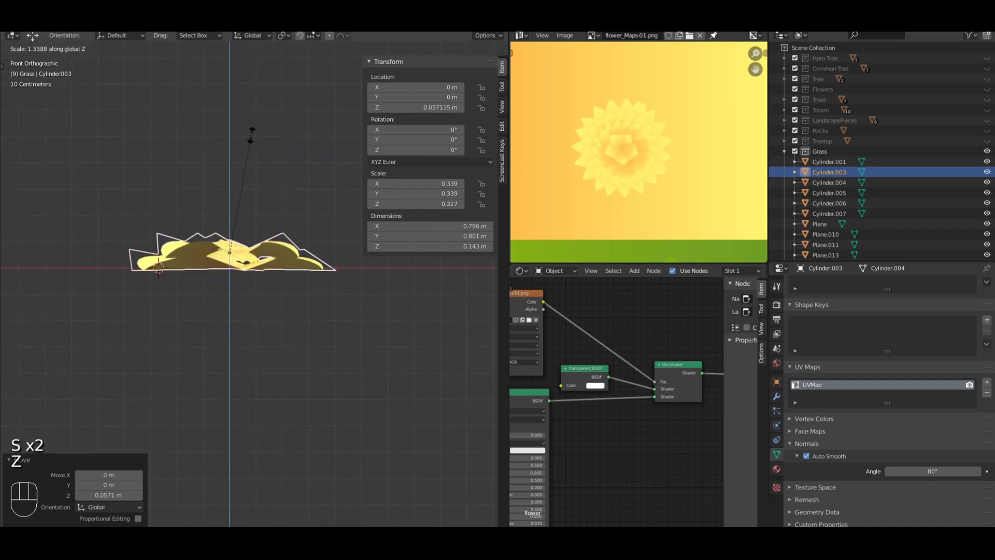
right_click(251, 136)
key(s)
key(z)
click(250, 132)
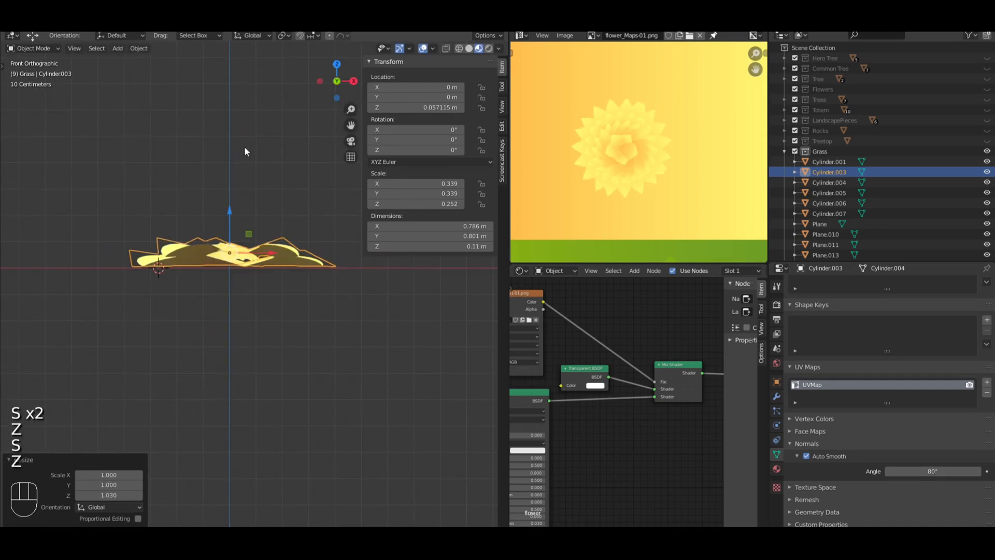
Step: Apply all transforms to the yellow flower
drag(231, 207, 230, 213)
key(ctrl+a)
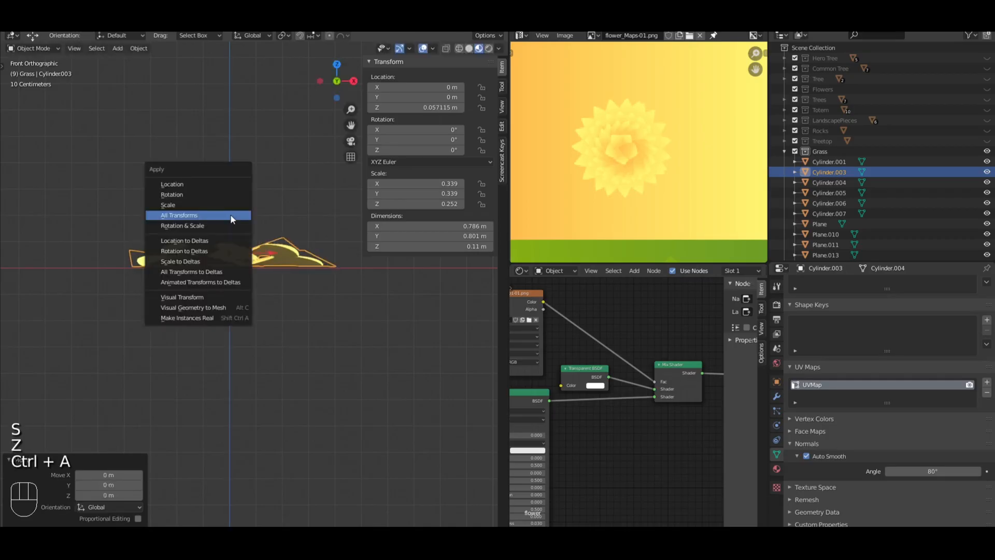
click(230, 214)
key(a)
middle_drag(297, 222, 281, 267)
scroll(281, 267, up, 4)
shift+middle_drag(238, 146, 246, 226)
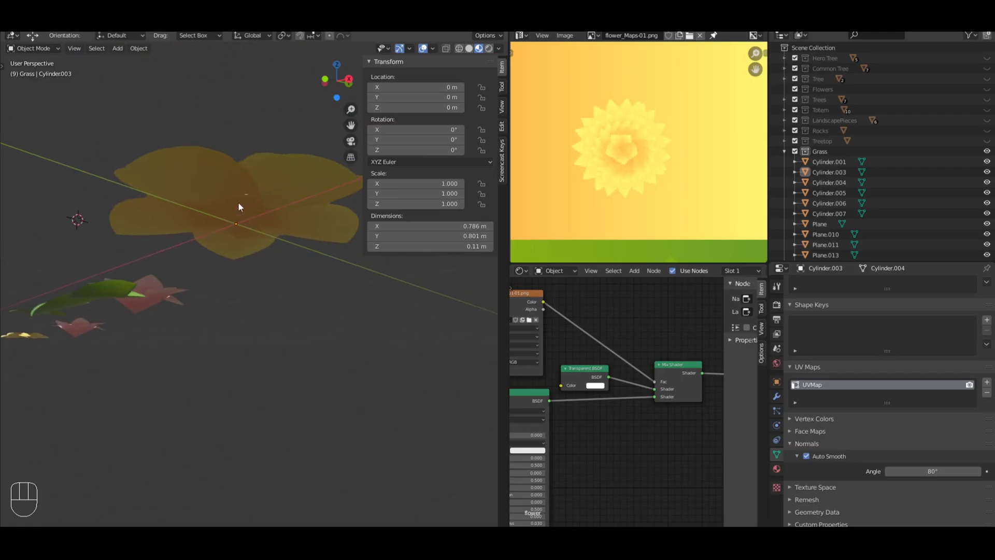
Step: Move the yellow flower back beside the pink one, to X about -1.41 m and Y about 1.20 m
click(258, 217)
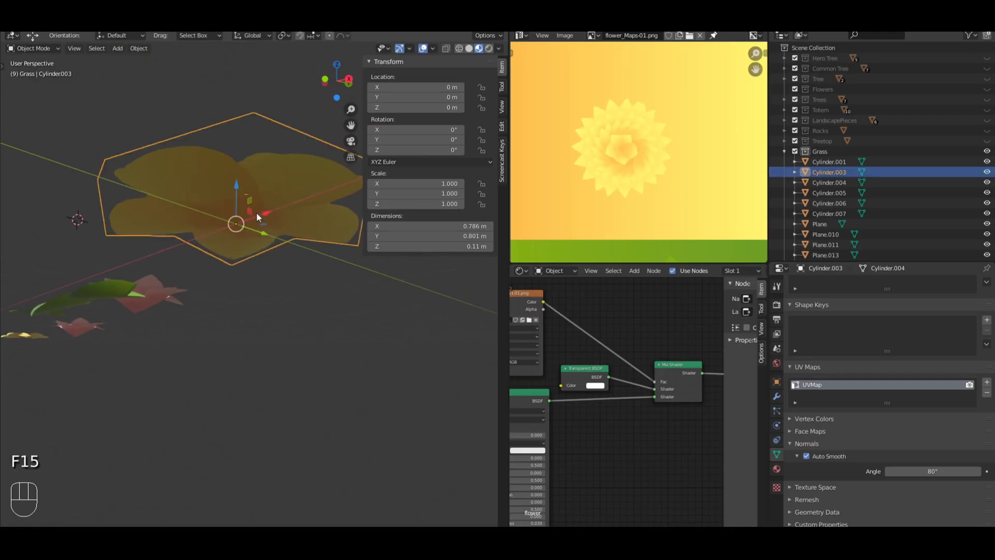
key(a)
middle_drag(225, 227, 306, 354)
click(307, 354)
drag(329, 344, 205, 246)
key(a)
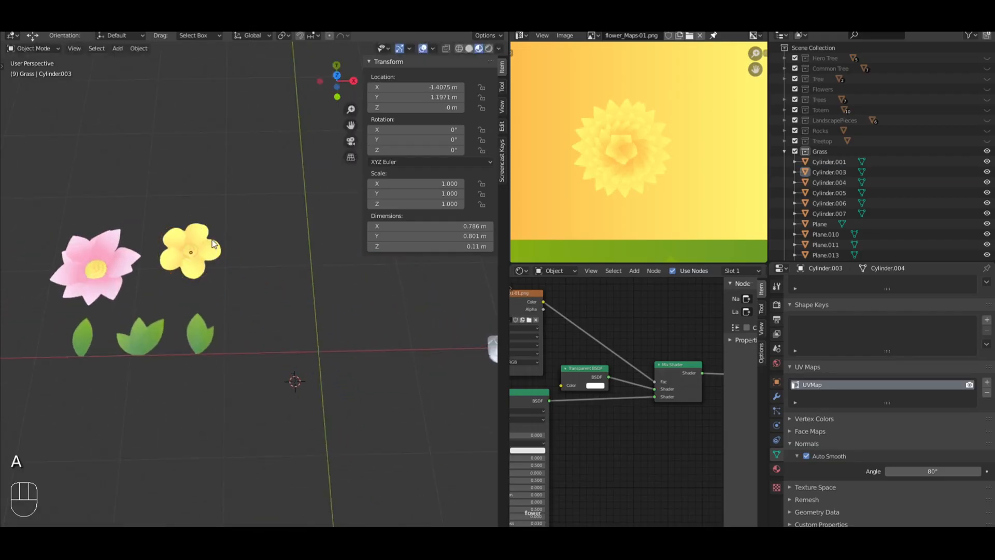
Step: Compare the flowers' and leaves' size with the human figure in front view
scroll(297, 340, down, 2)
scroll(298, 340, down, 3)
middle_drag(294, 334, 314, 284)
key(KP_1)
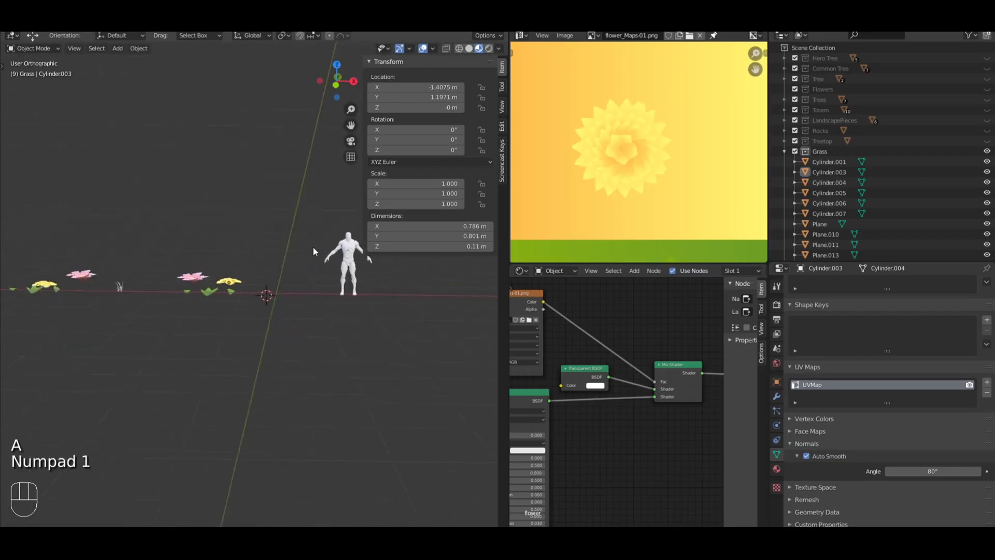
shift+middle_drag(311, 247, 295, 280)
scroll(290, 280, up, 1)
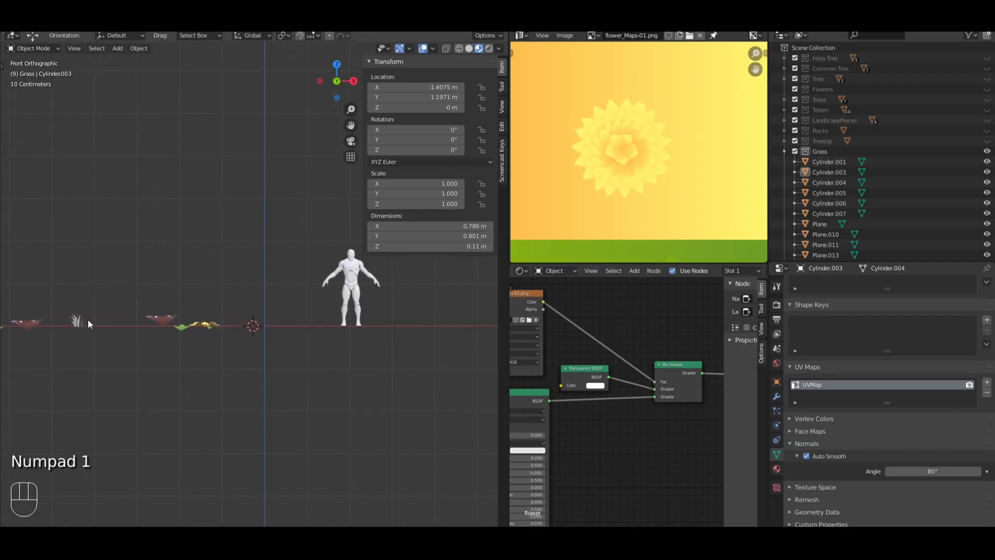
click(341, 318)
key(a)
scroll(299, 310, up, 3)
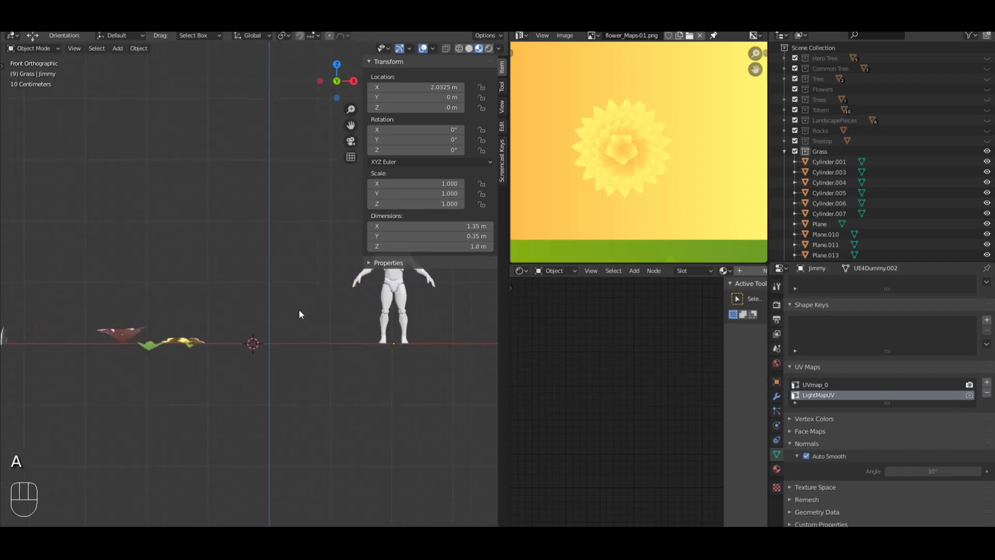
middle_drag(299, 314, 285, 318)
key(KP_1)
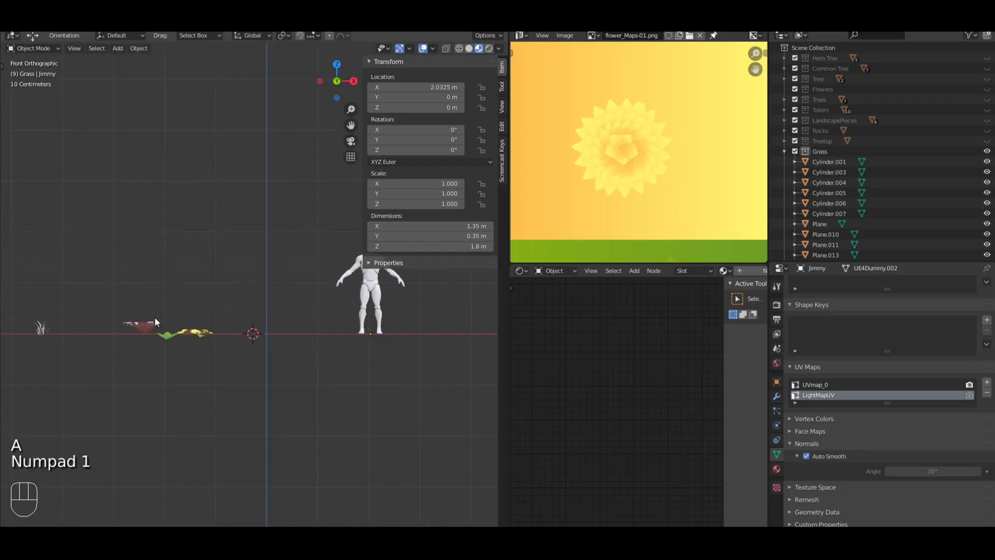
scroll(213, 322, up, 1)
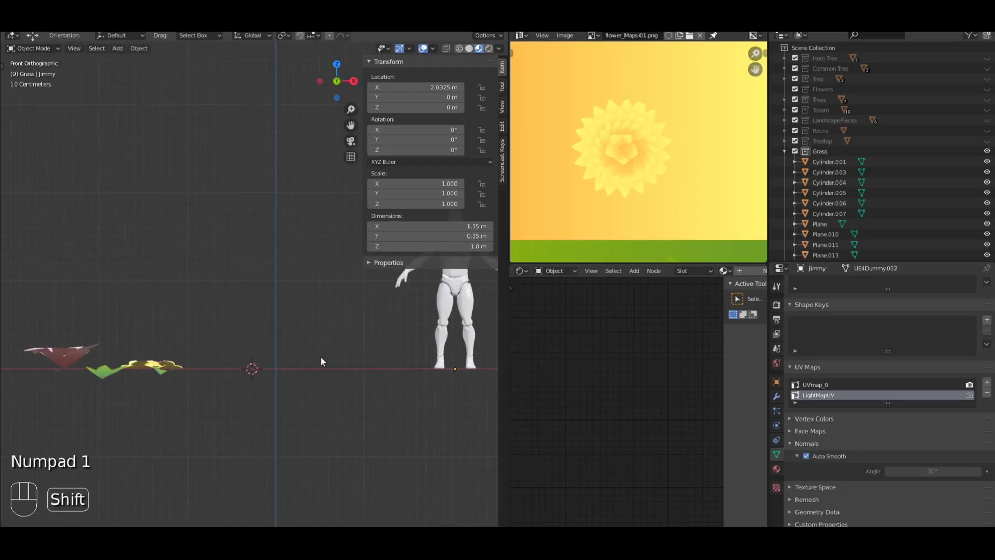
Step: Place the 3D cursor at the crossing of the X and Z axes in front view
shift+middle_drag(321, 356, 267, 332)
scroll(244, 354, up, 3)
shift+right_click(203, 385)
shift+middle_drag(203, 385, 240, 339)
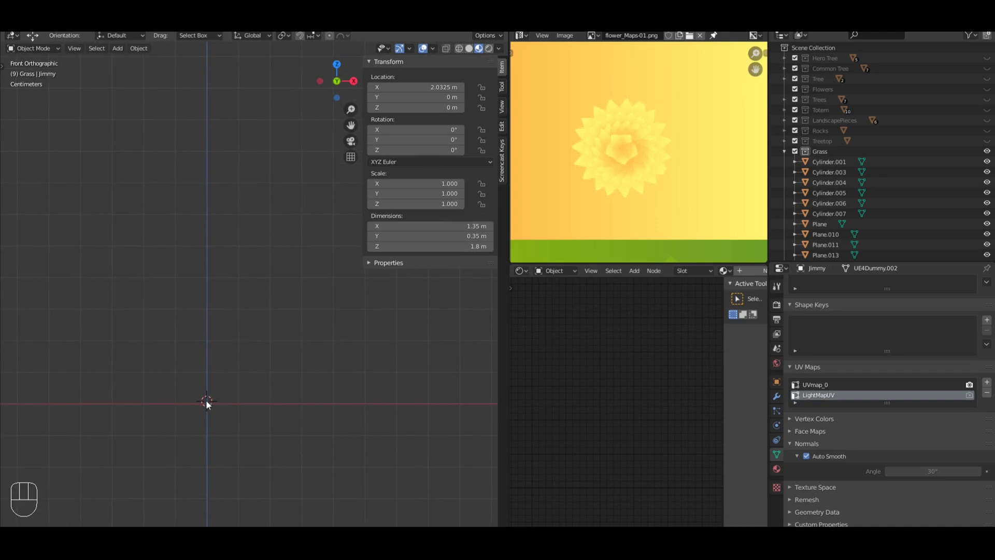
click(118, 48)
mouse_move(129, 64)
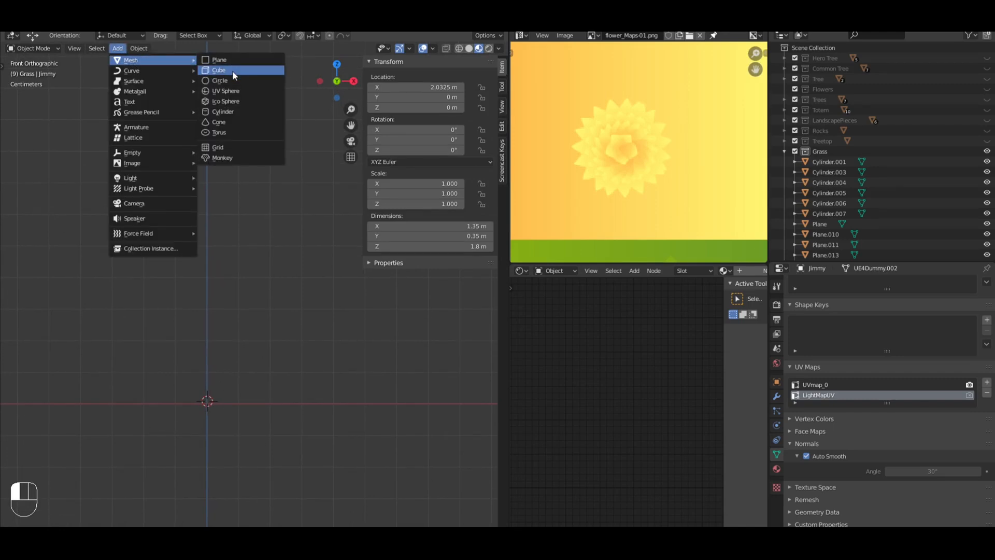
click(232, 112)
scroll(284, 238, down, 2)
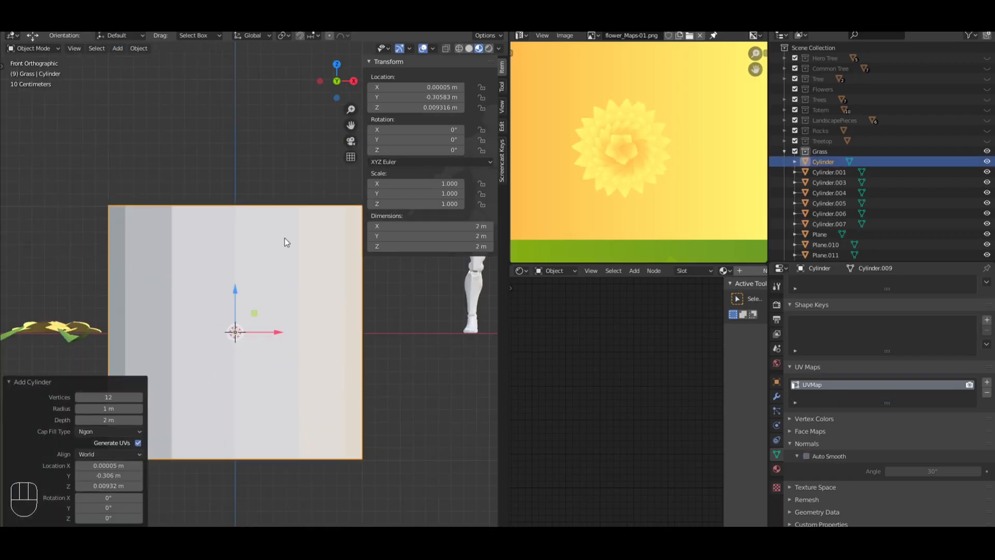
key(s)
click(238, 331)
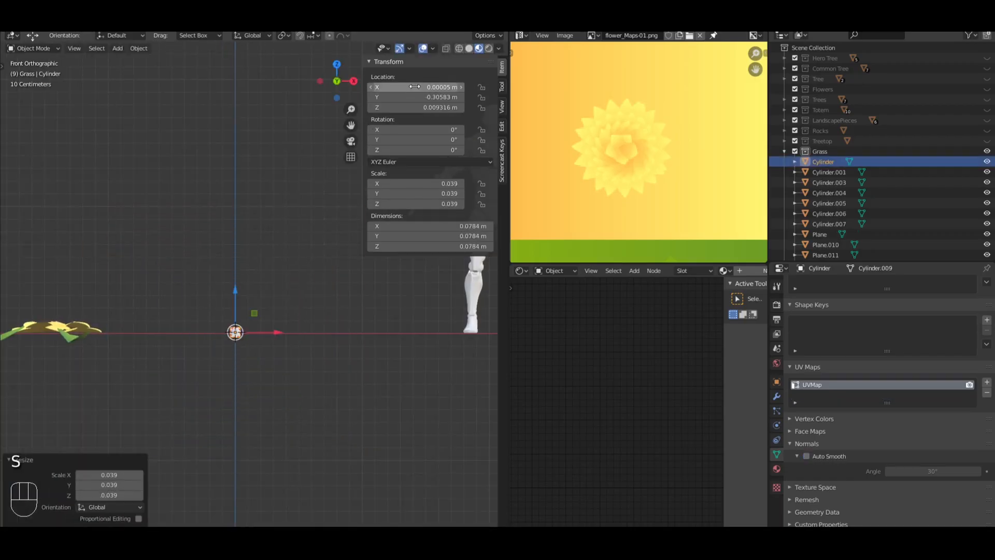
key(ctrl+z)
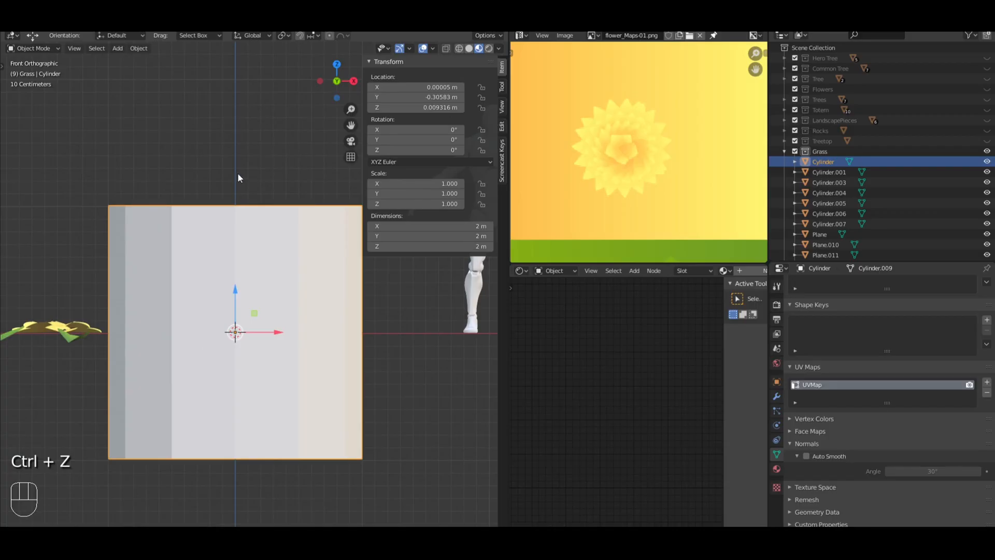
key(Delete)
Step: Try a new cylinder with 8 and then 4 vertices, and undo its creation
click(118, 49)
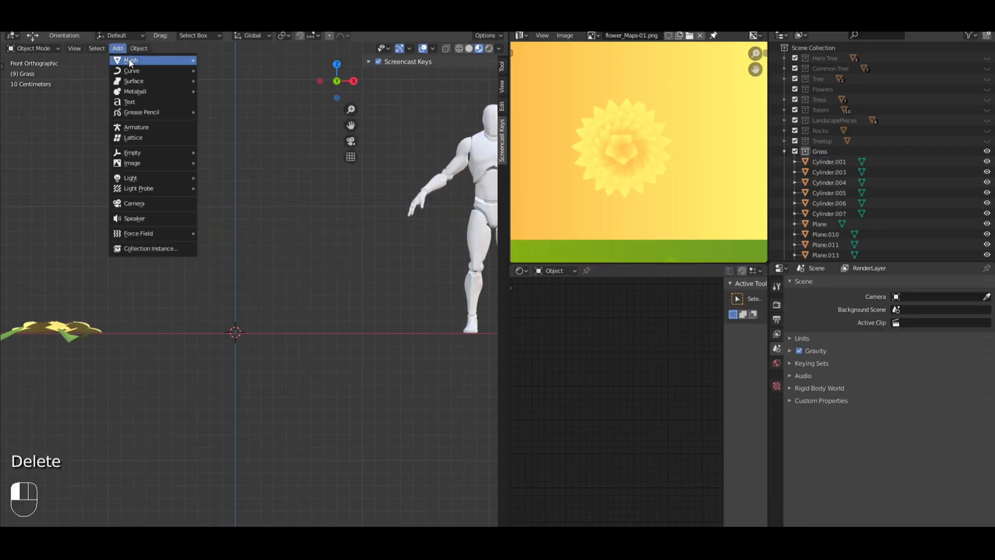
mouse_move(156, 59)
click(232, 112)
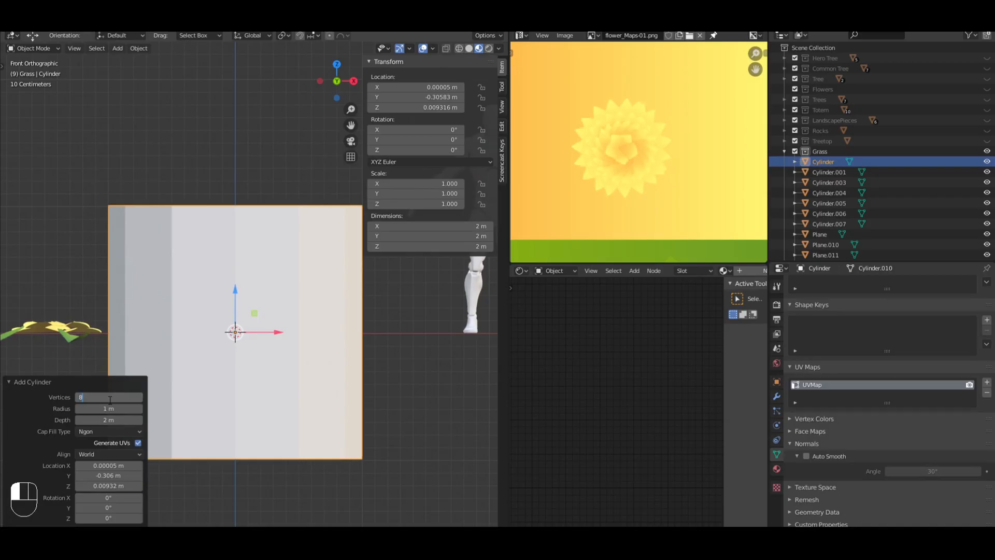
key(Return)
middle_drag(212, 306, 195, 359)
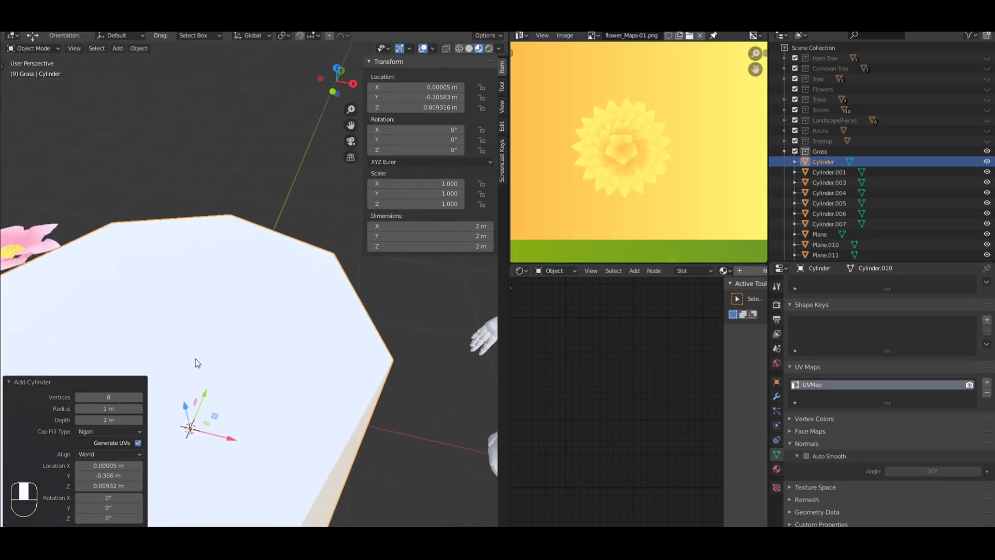
click(101, 404)
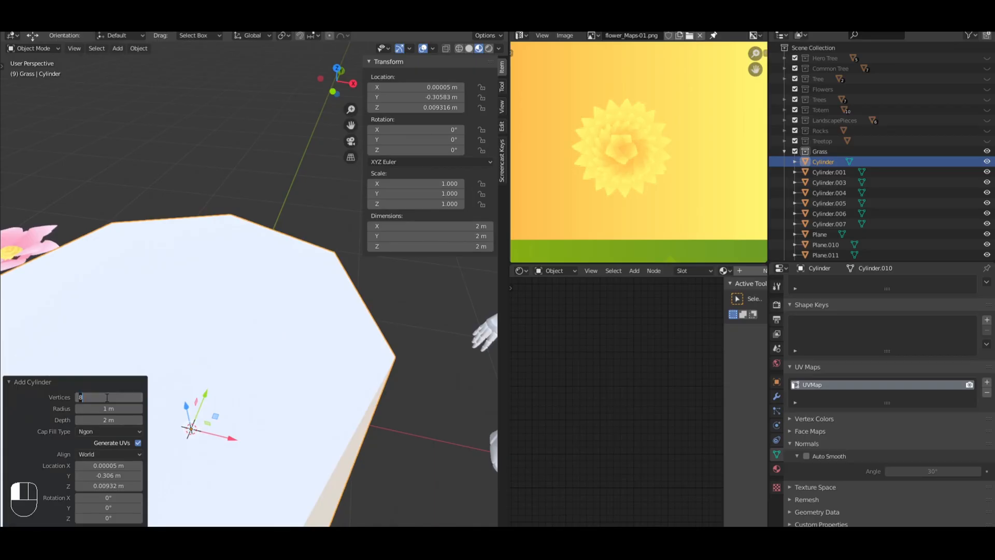
key(Return)
scroll(254, 317, down, 4)
key(a)
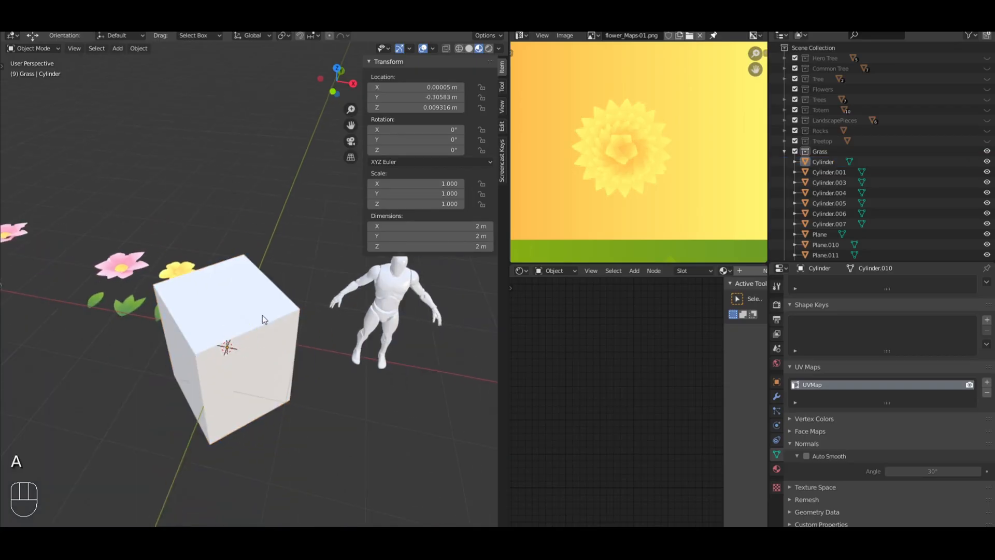
middle_drag(262, 315, 307, 322)
key(ctrl+z)
key(ctrl+z)
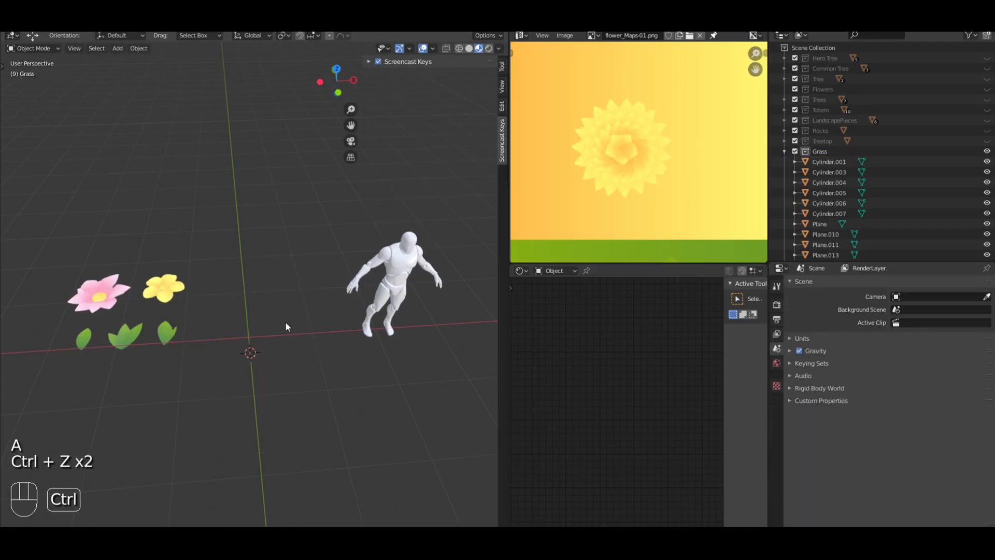
Step: Add a cylinder with 6 vertices at the 3D cursor
click(116, 48)
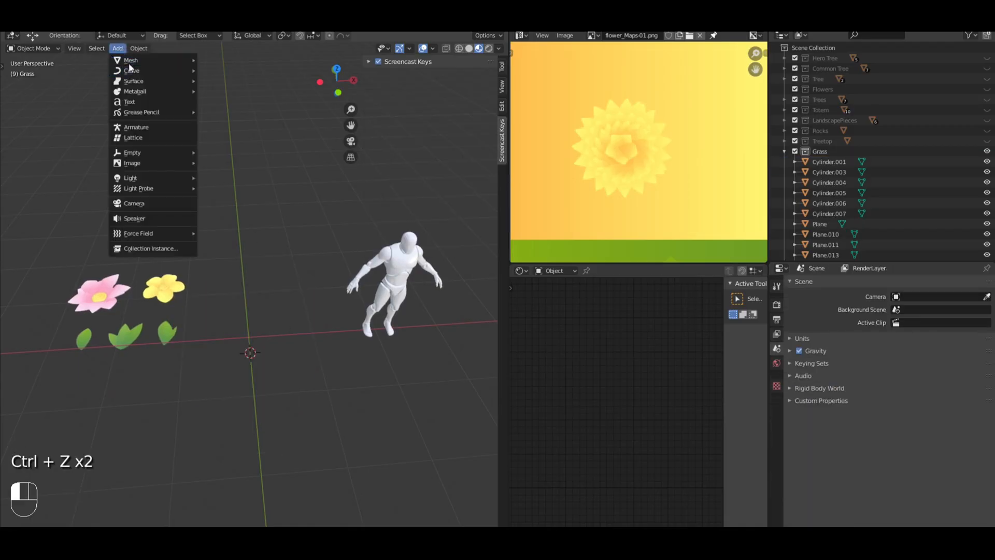
mouse_move(130, 60)
click(236, 117)
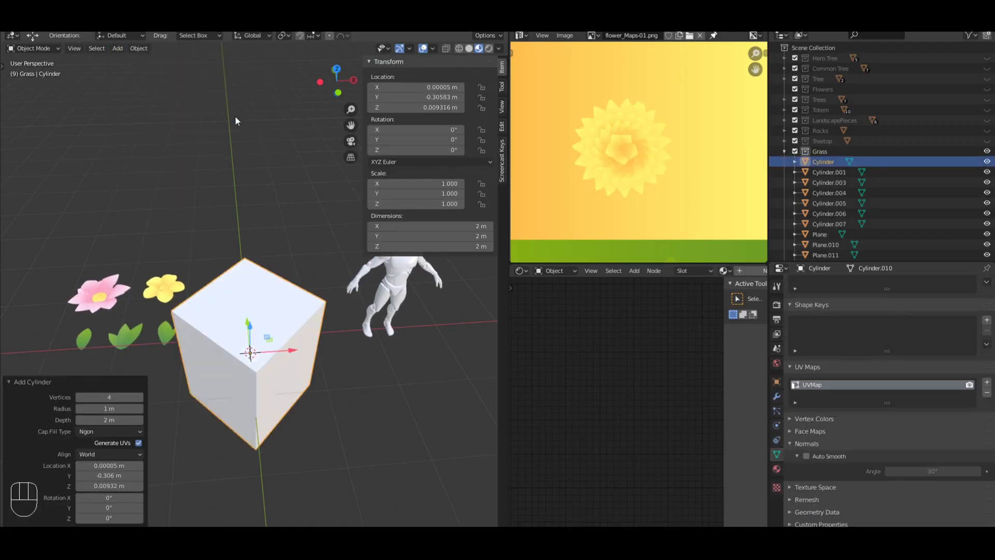
click(112, 396)
text(6)
key(Return)
key(a)
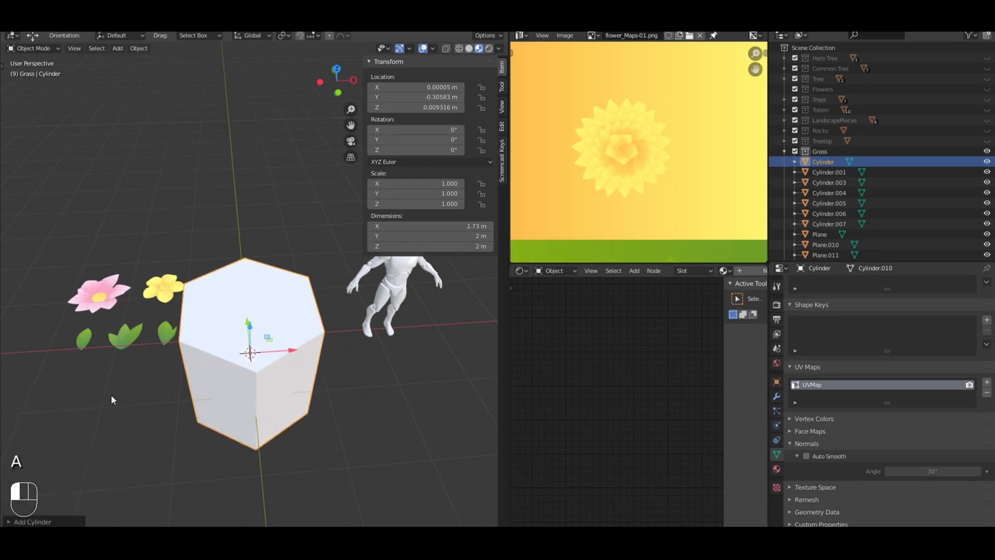
key(a)
middle_drag(285, 344, 313, 326)
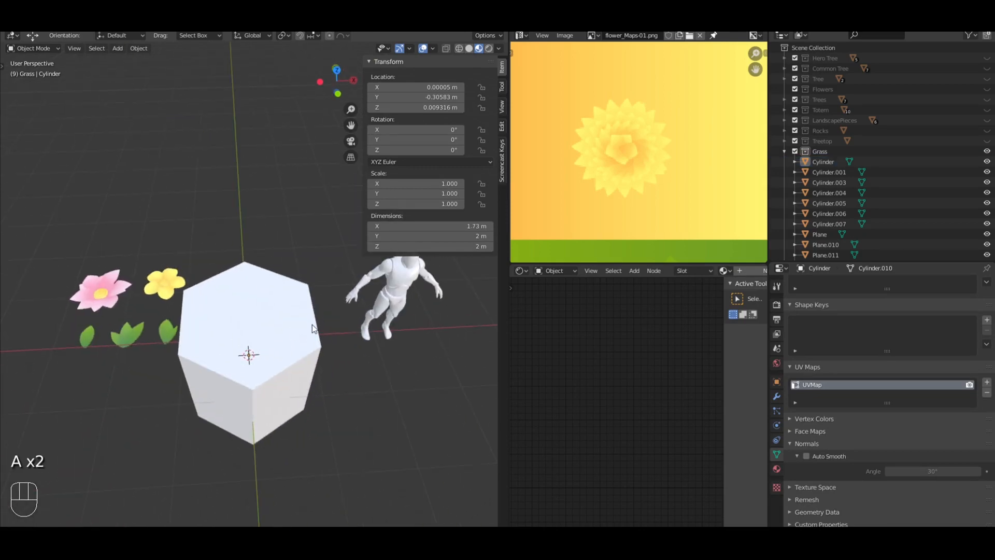
Step: Scale the six-sided cylinder down uniformly to about 0.109
click(271, 324)
key(Tab)
key(Tab)
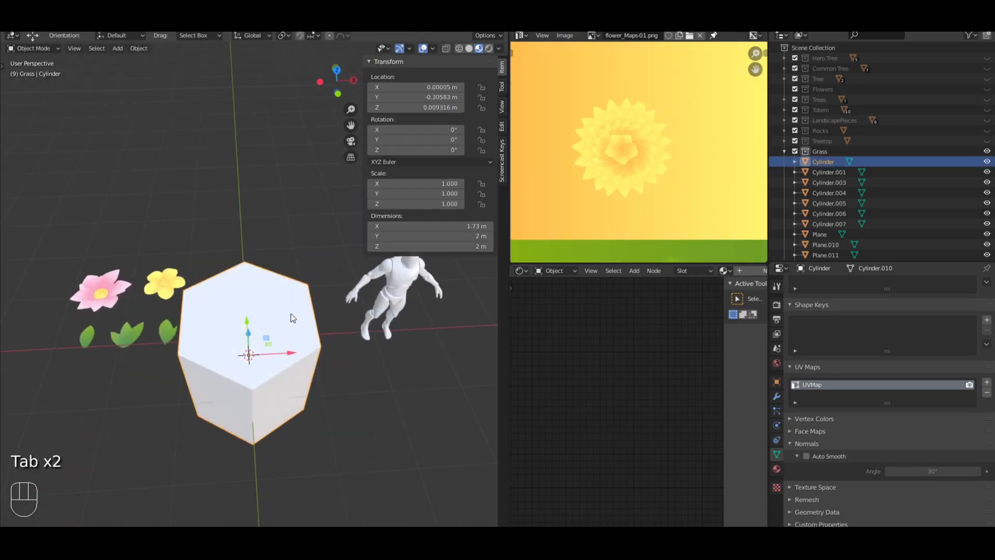
key(s)
click(269, 347)
key(KP_1)
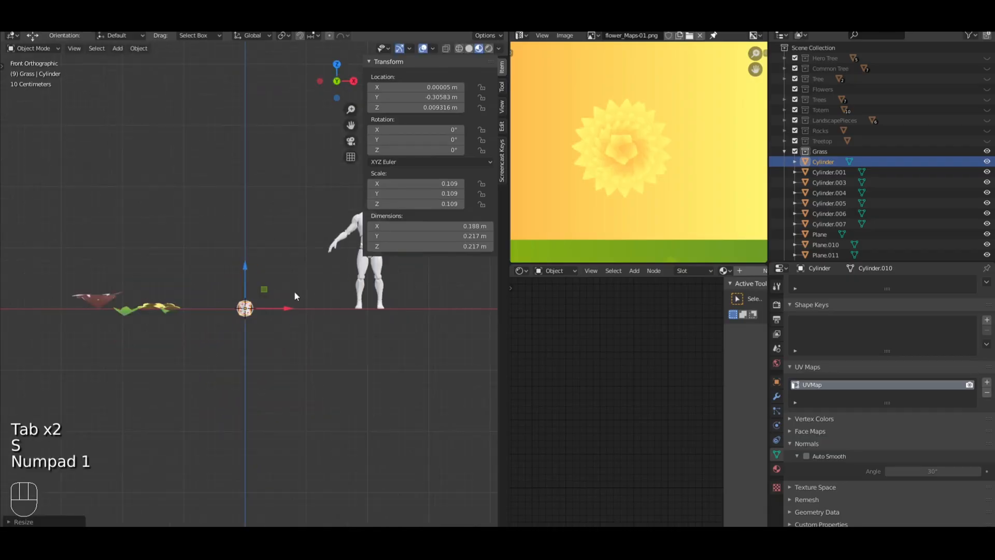
Step: Set the six-sided cylinder's X, Y and Z location to 0 m
click(423, 85)
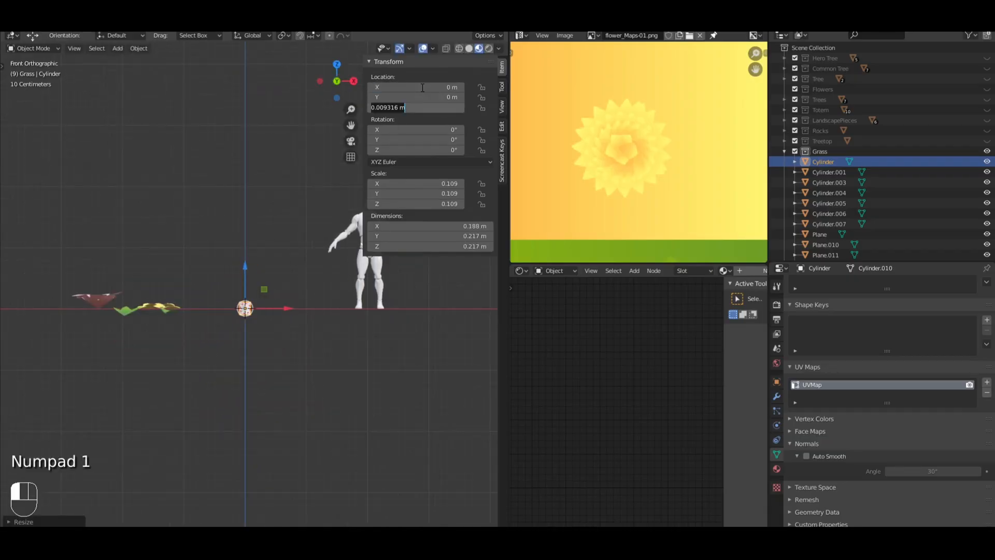
click(422, 87)
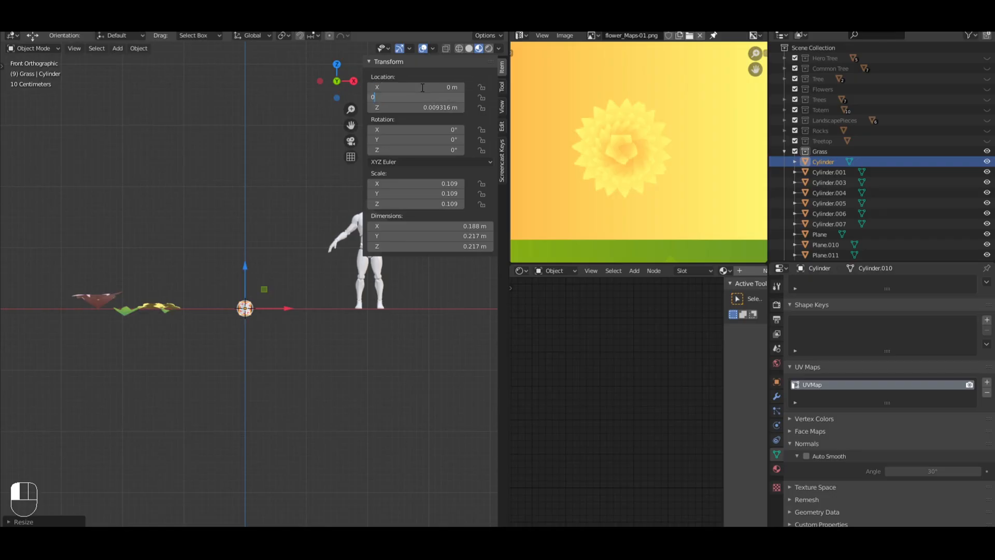
key(Tab)
text(0)
key(Return)
Step: Raise the cylinder about 0.109 m along Z so its base rests on the ground line
middle_drag(321, 203, 327, 274)
key(KP_1)
drag(222, 327, 221, 301)
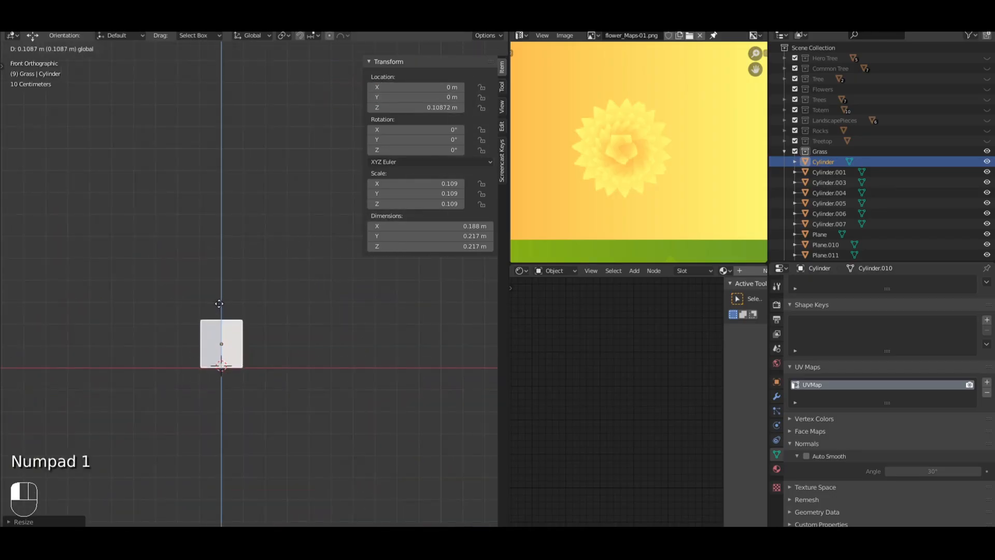
Step: Delete the cylinder's top and bottom cap faces, leaving an open tube
key(Tab)
key(ctrl+Tab)
click(182, 334)
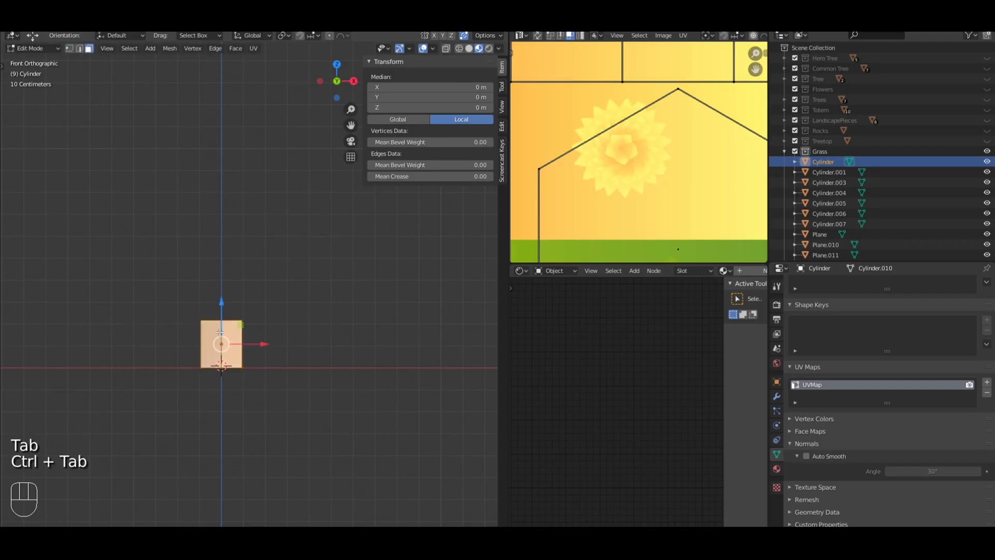
key(a)
middle_drag(193, 345, 261, 272)
click(220, 469)
shift+click(261, 269)
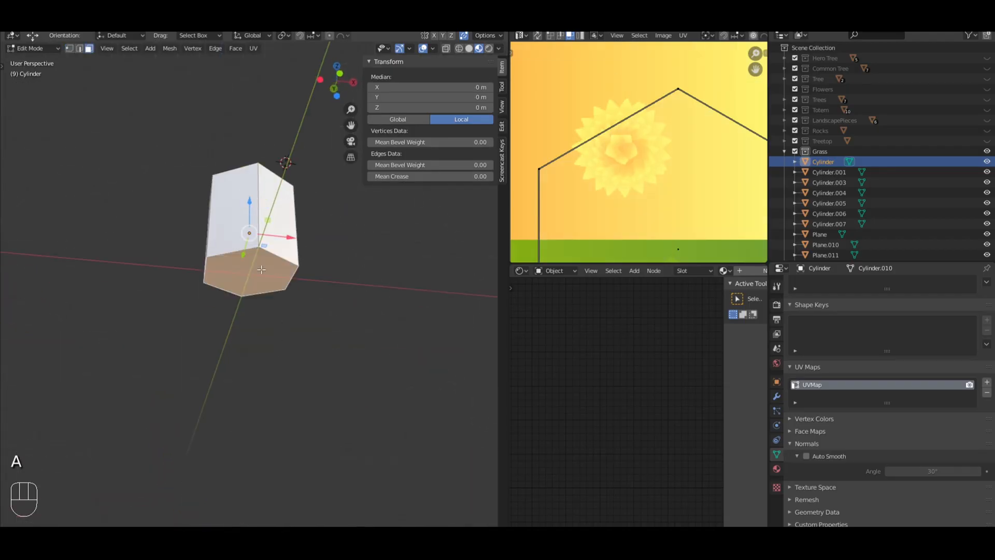
key(Delete)
click(262, 268)
key(KP_1)
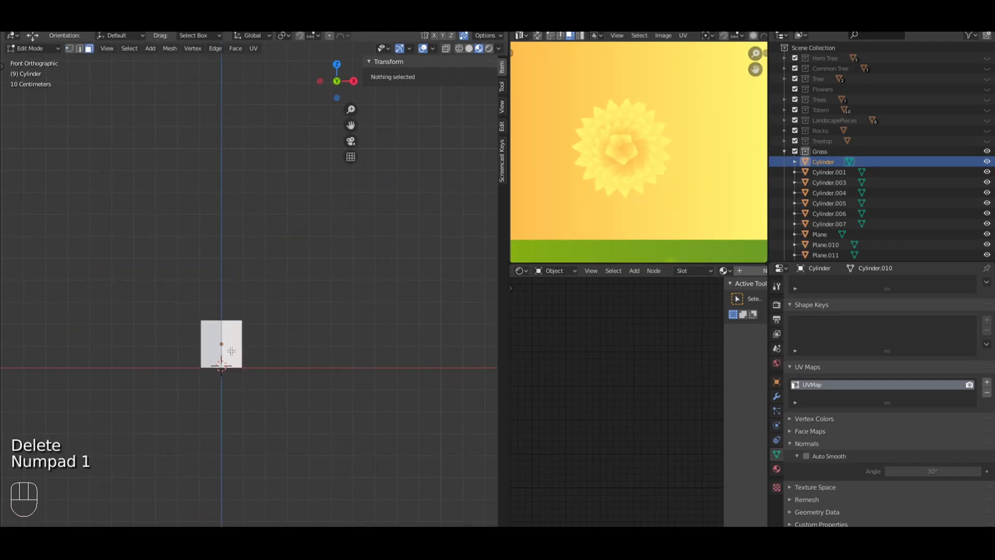
Step: Apply all transforms to the open cylinder
key(Tab)
key(ctrl+a)
click(274, 287)
Step: Move the mannequin along X to stand close beside the cylinder as a size reference
scroll(275, 288, down, 4)
shift+middle_drag(314, 301, 235, 306)
click(389, 291)
drag(425, 334, 275, 335)
scroll(328, 299, up, 3)
shift+middle_drag(236, 305, 258, 302)
scroll(328, 299, up, 1)
Step: Scale the cylinder down uniformly to about 0.127
click(210, 388)
key(s)
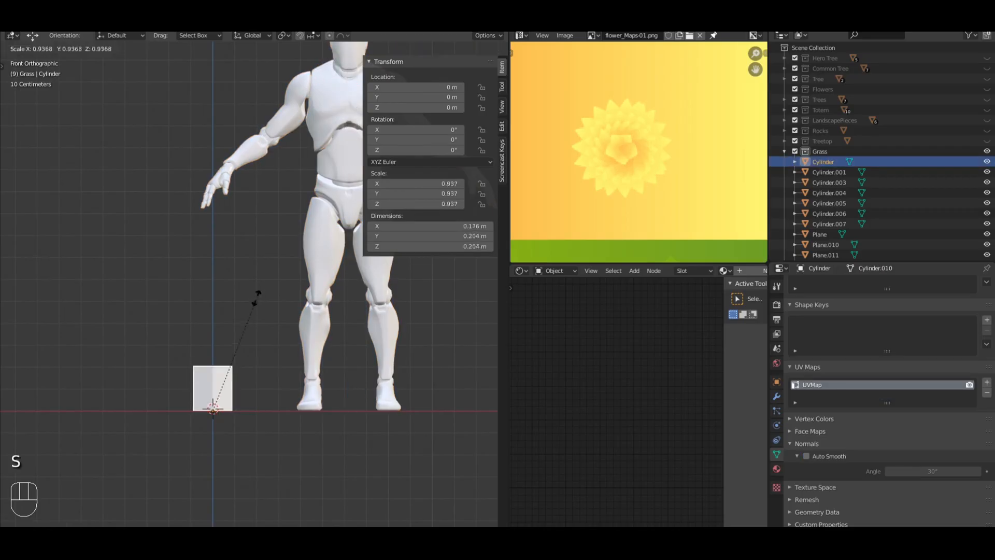
click(216, 394)
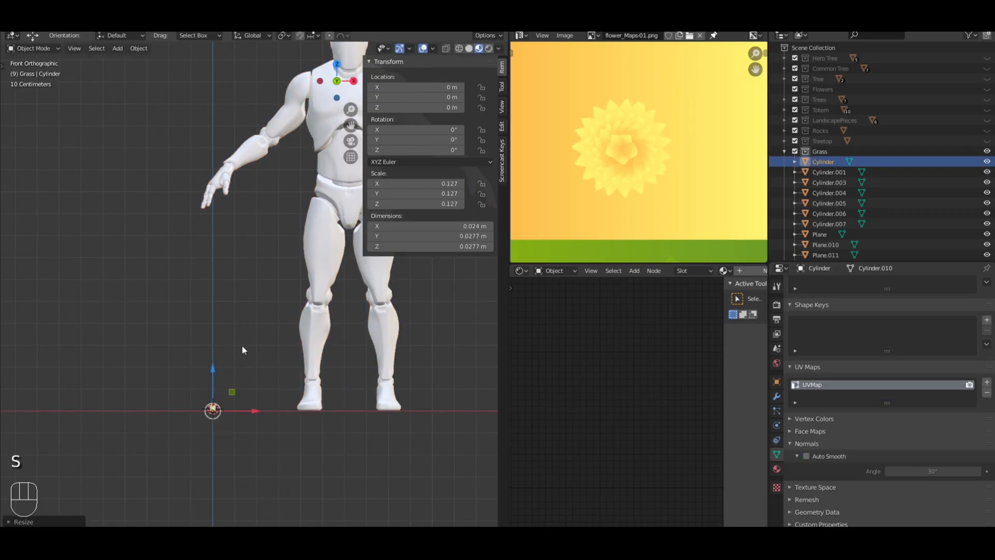
Step: Switch the cylinder's mesh to edge selection in solid shading and clear the selection
key(Tab)
key(ctrl+Tab)
click(199, 390)
key(a)
key(a)
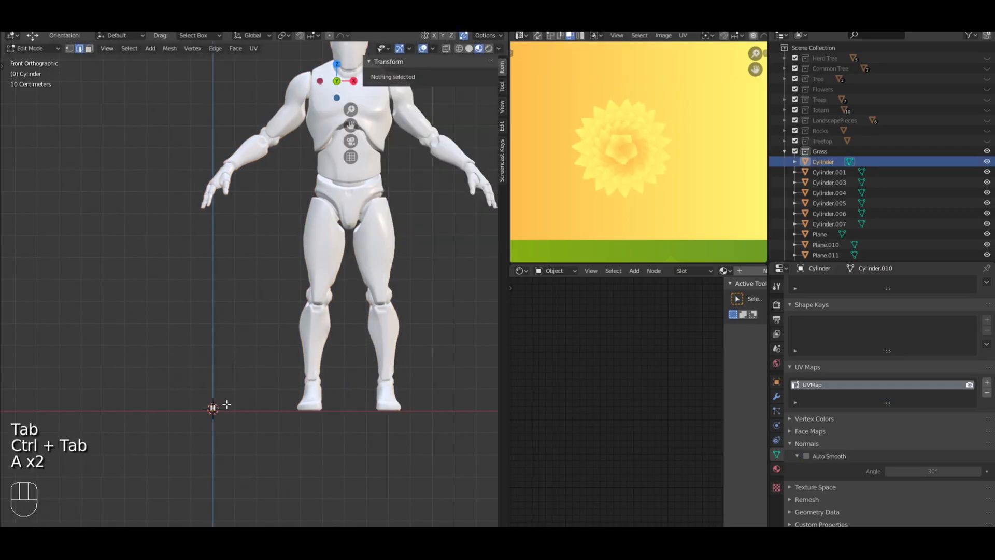
key(b)
drag(269, 431, 161, 361)
key(z)
key(a)
key(a)
key(a)
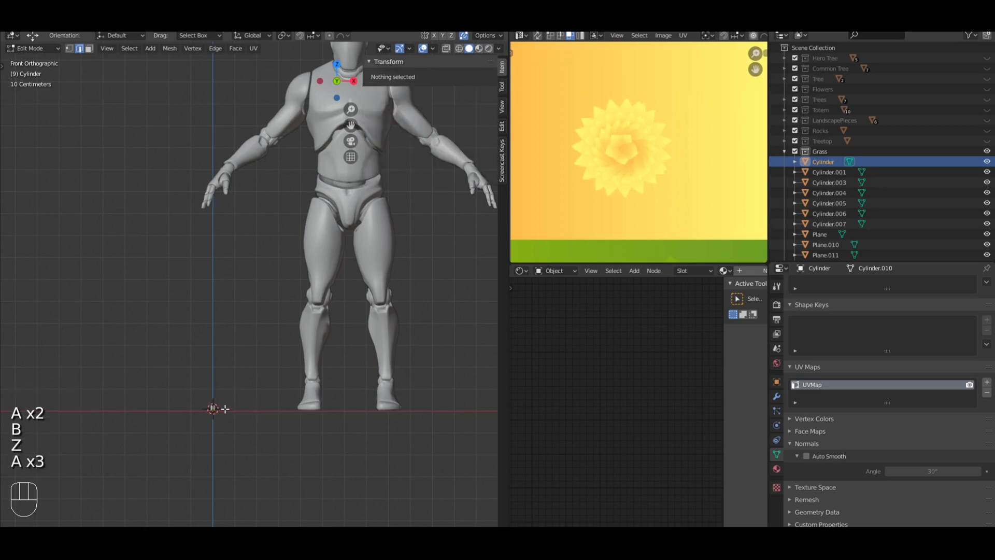
Step: In wireframe display, raise the cylinder's top edge loop along Z to form a stem about 0.4 m tall
key(z)
key(b)
drag(226, 407, 187, 358)
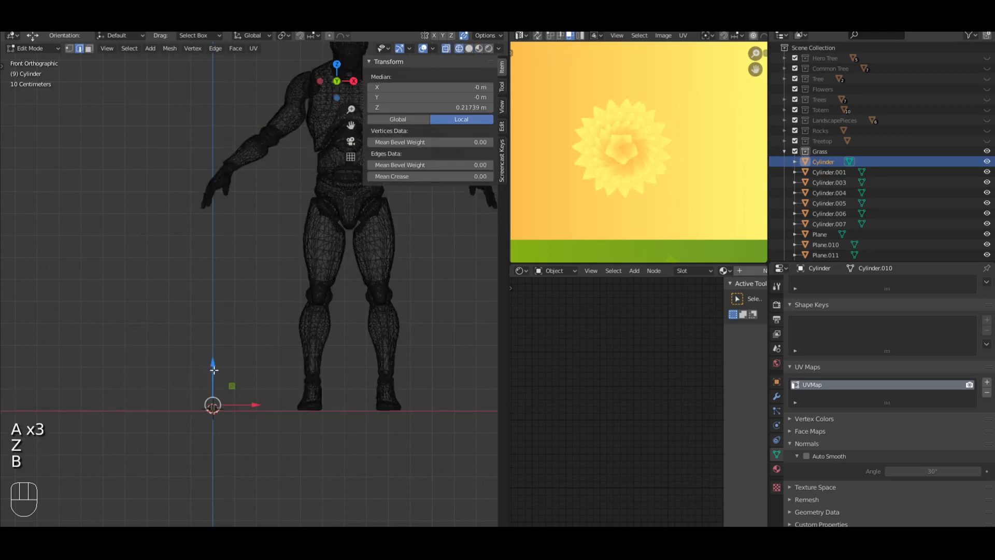
key(a)
key(b)
drag(230, 406, 179, 329)
drag(211, 371, 213, 361)
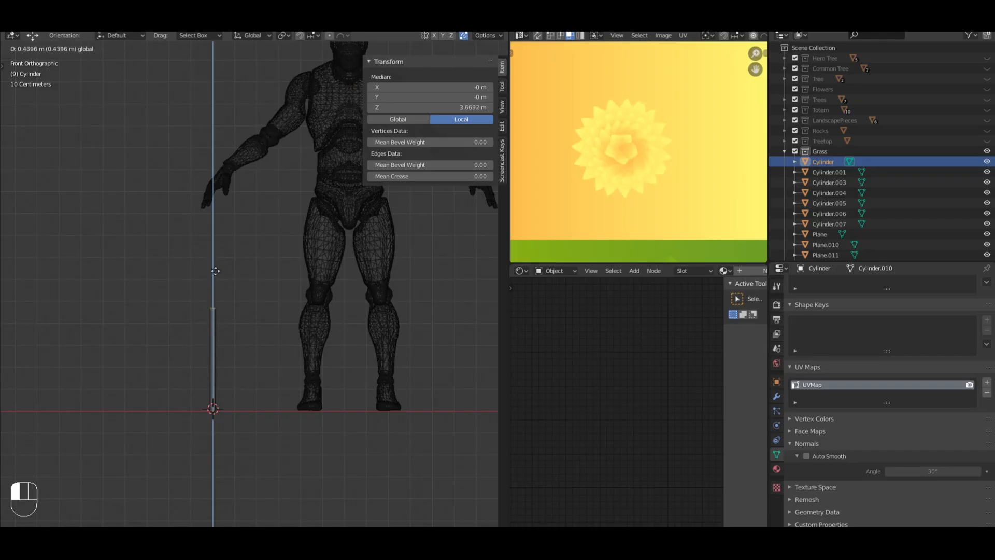
drag(214, 285, 213, 286)
key(Tab)
key(Tab)
Step: Add three evenly spaced horizontal loop cuts along the stem
scroll(244, 346, up, 3)
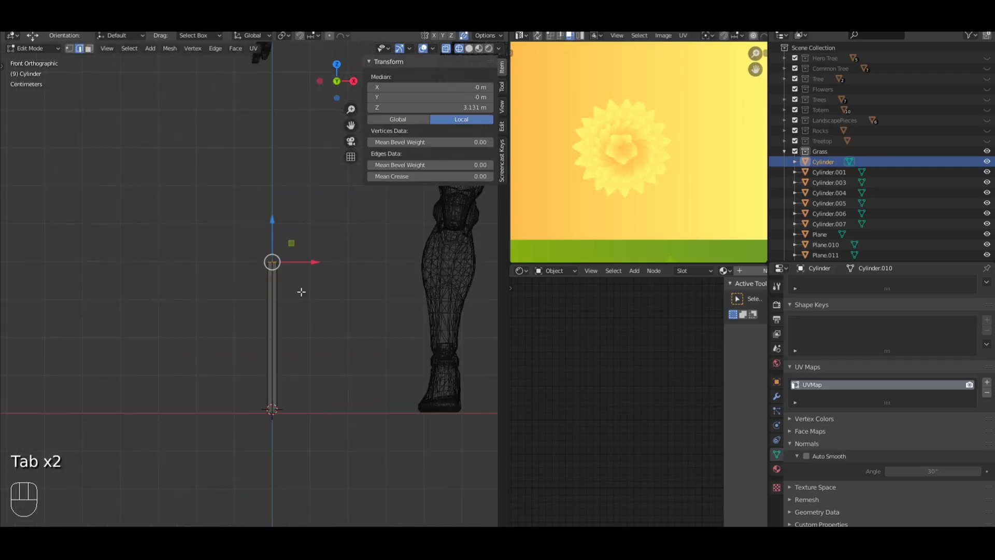
key(ctrl+r)
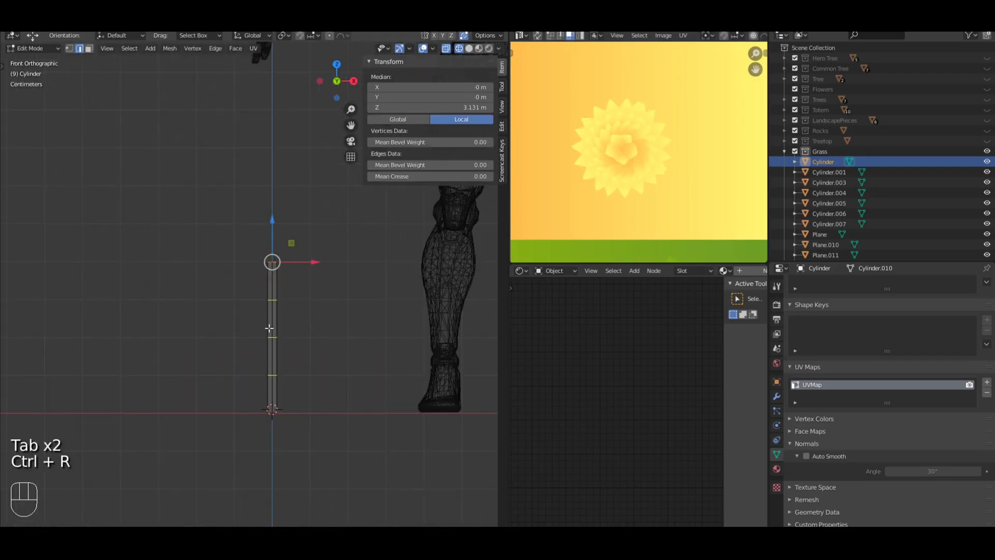
click(269, 329)
right_click(269, 330)
Step: Return to solid display, select the stem's middle edge loop and enable proportional editing
shift+middle_drag(334, 299, 280, 306)
scroll(316, 305, down, 5)
middle_drag(280, 306, 229, 291)
scroll(409, 318, up, 3)
key(a)
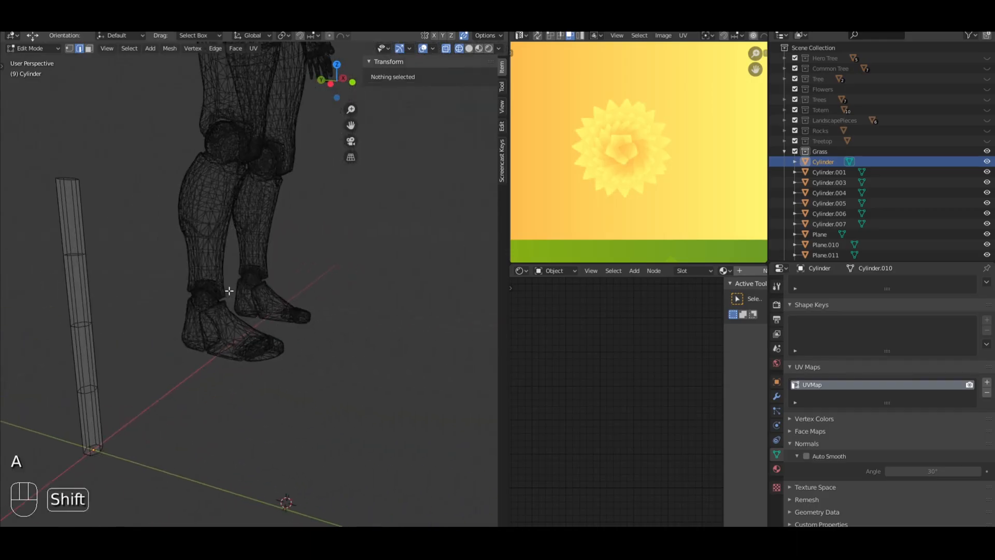
click(92, 340)
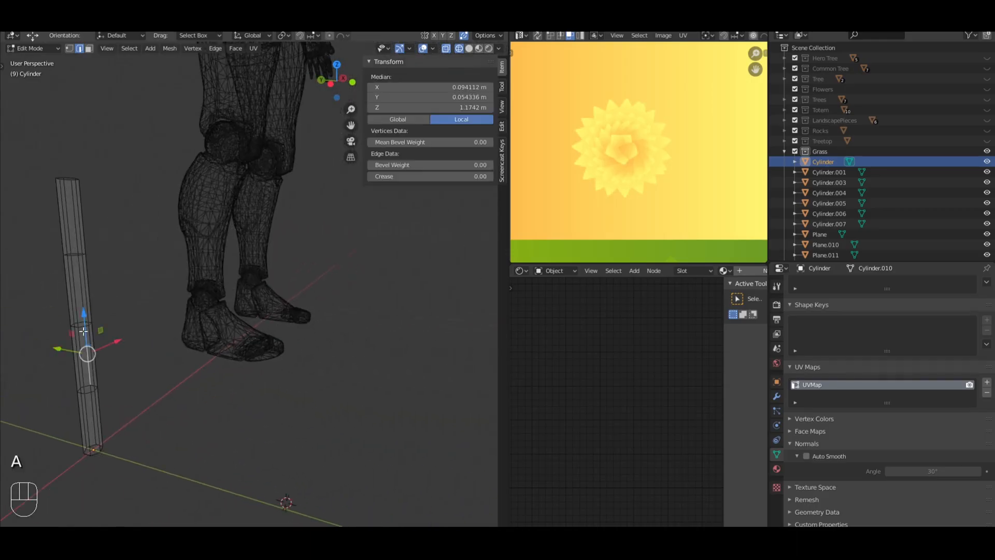
shift+middle_drag(155, 282, 233, 299)
key(z)
key(ctrl+Tab)
click(214, 349)
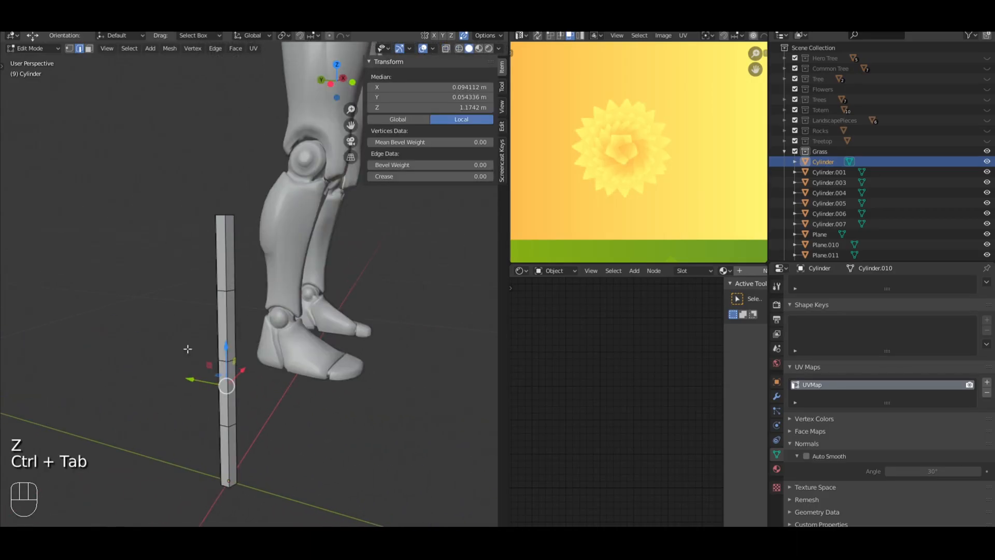
key(a)
alt+shift+click(233, 359)
key(a)
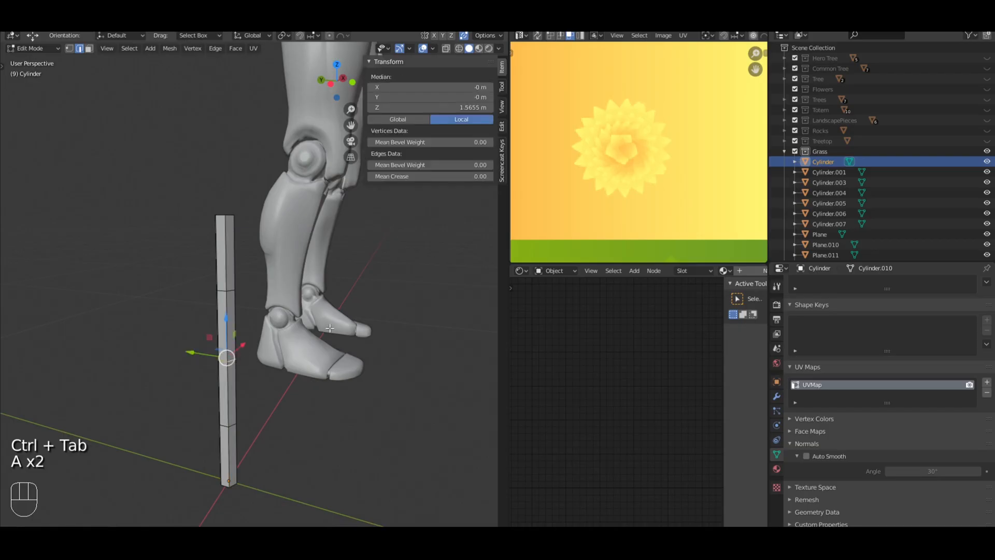
key(o)
Step: Try to bend the stem by moving its middle edge loop freely with a proportional size of about 0.14
key(g)
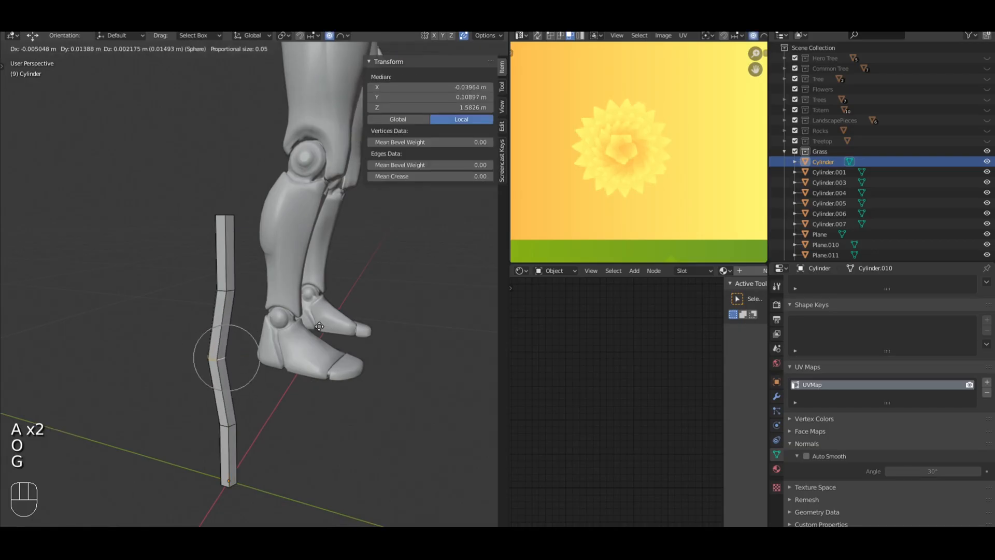
scroll(317, 327, down, 7)
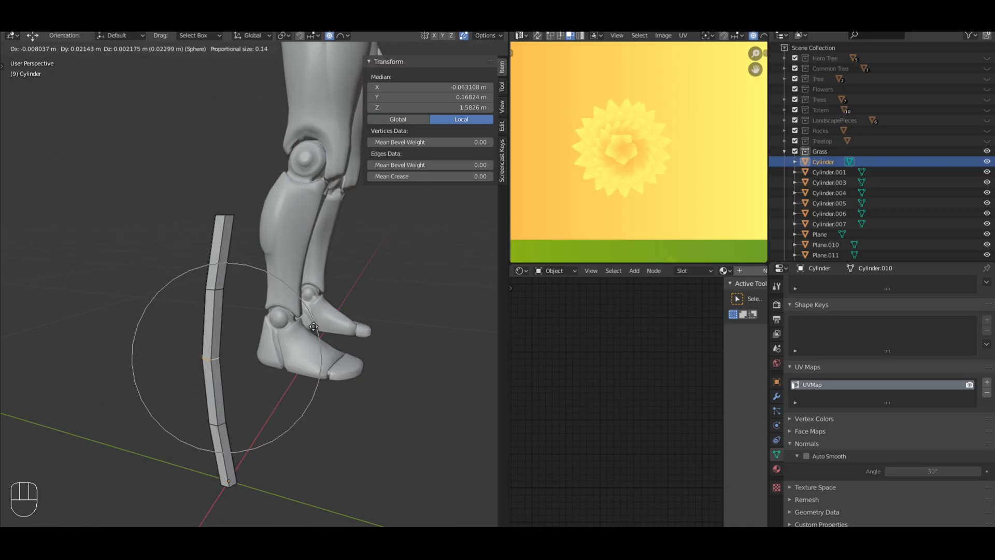
click(313, 327)
middle_drag(314, 326, 351, 322)
key(KP_1)
scroll(352, 321, up, 3)
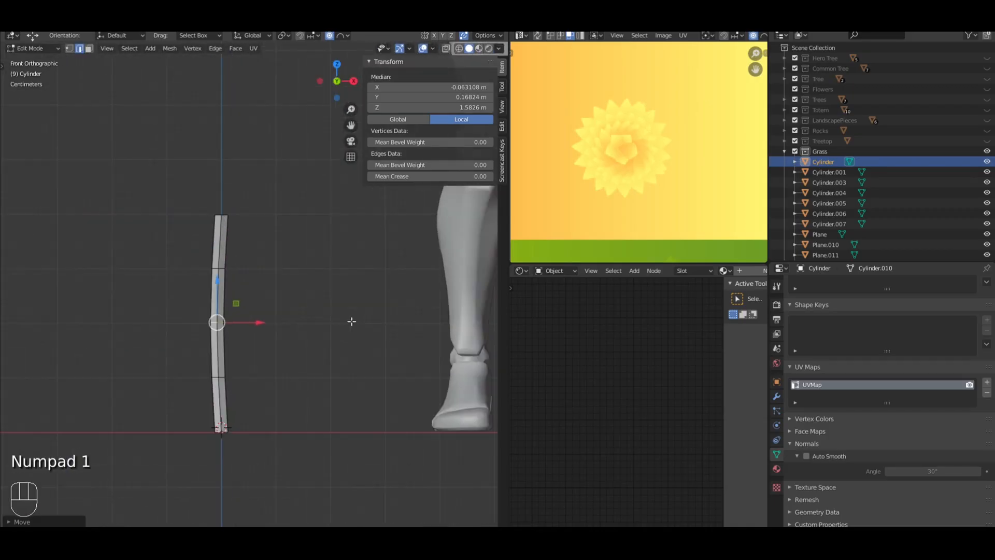
key(g)
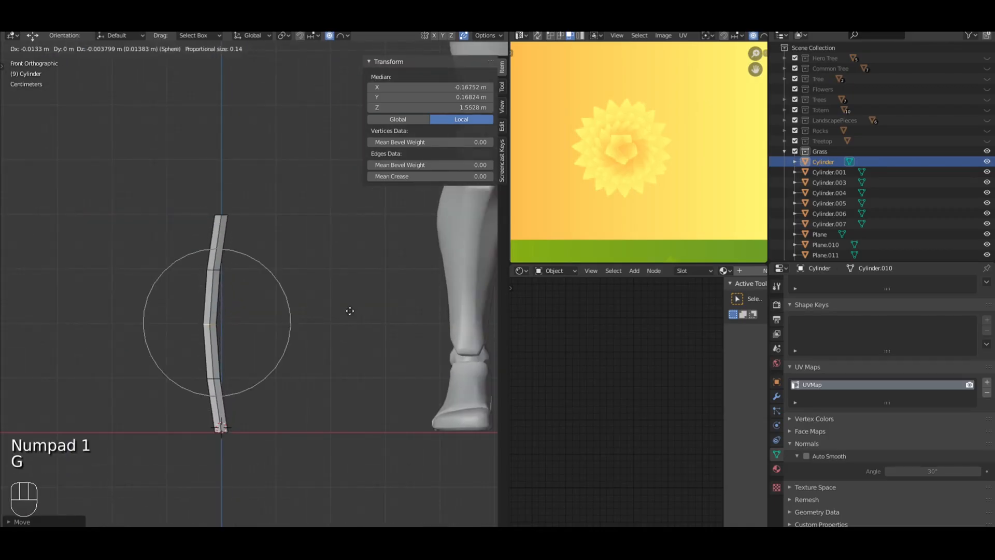
click(350, 311)
Step: Undo the free moves of the stem's middle edge loop
key(a)
key(a)
key(a)
middle_drag(350, 311, 396, 318)
key(ctrl+z)
key(ctrl+z)
key(ctrl+z)
key(ctrl+z)
Step: Bow the stem by moving its middle edge loop along Y to a local Y of about 0.175 m
scroll(396, 318, up, 2)
drag(318, 336, 301, 334)
scroll(301, 334, down, 1)
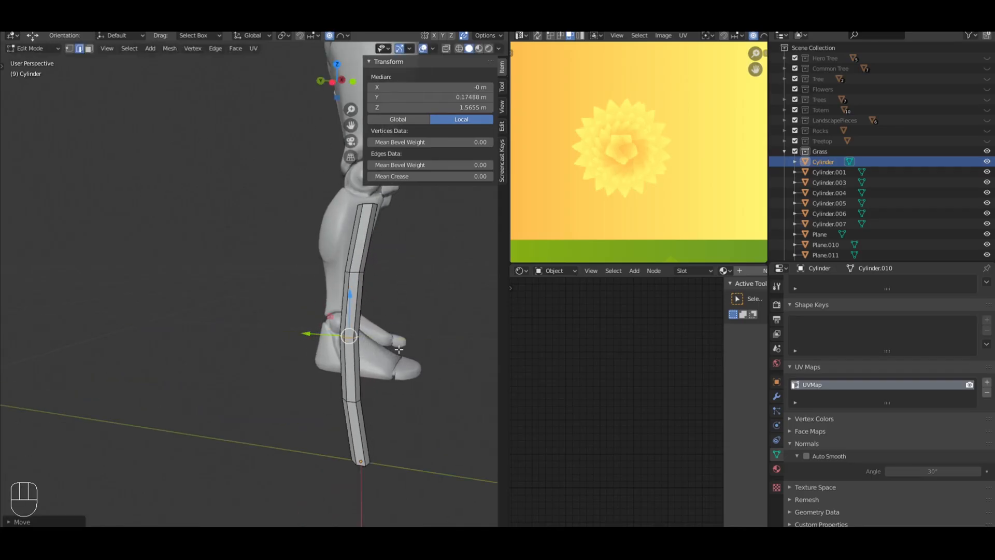
key(Tab)
key(a)
middle_drag(432, 348, 360, 359)
key(Tab)
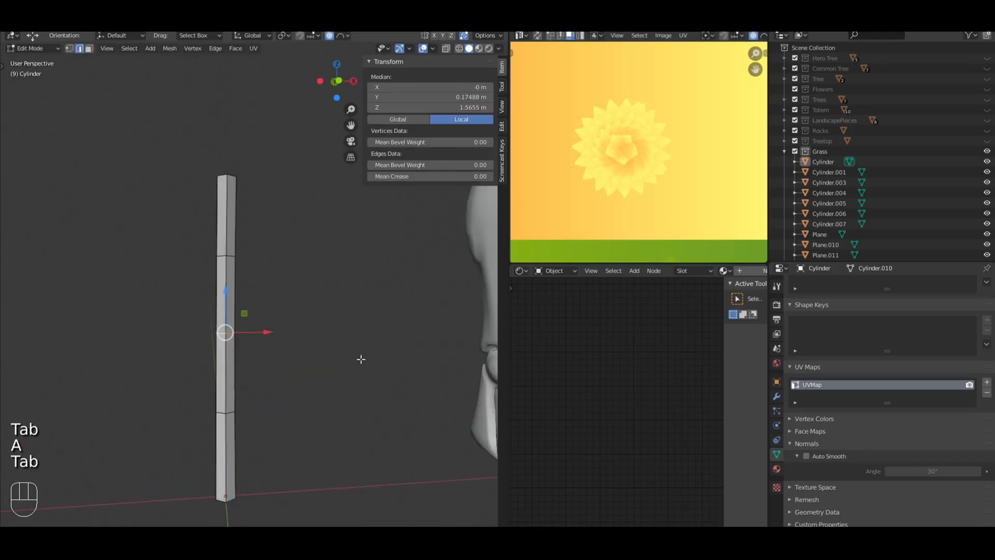
Step: Try to scale down the stem's bottom edge loop with a proportional size of about 0.15
key(ctrl+Tab)
click(236, 386)
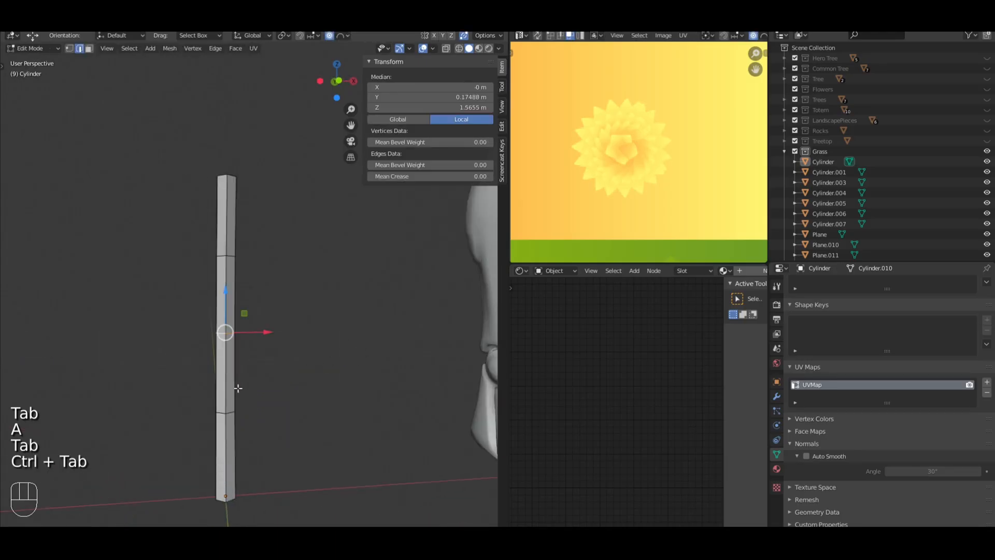
key(a)
key(a)
alt+shift+click(233, 497)
key(s)
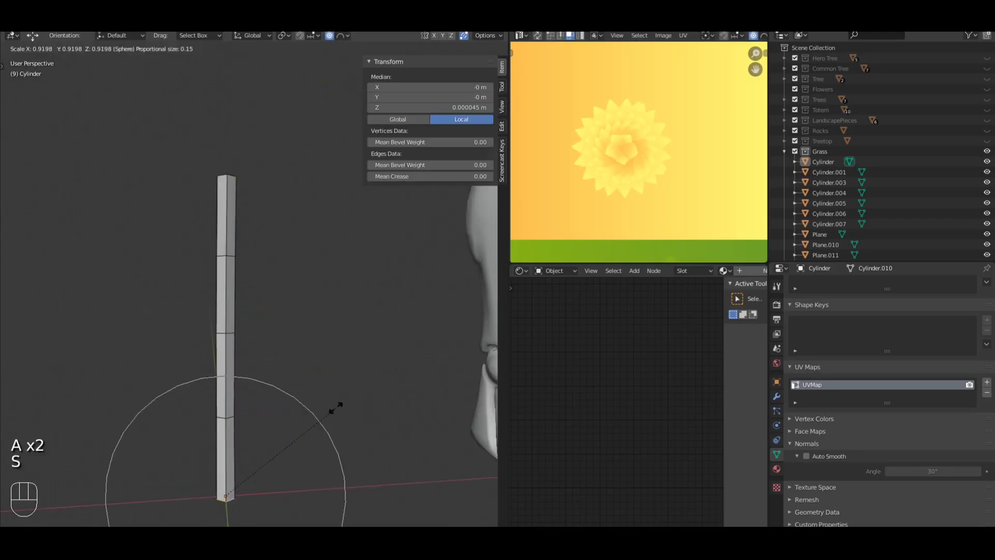
click(330, 410)
key(a)
middle_drag(368, 395, 289, 384)
key(Tab)
key(a)
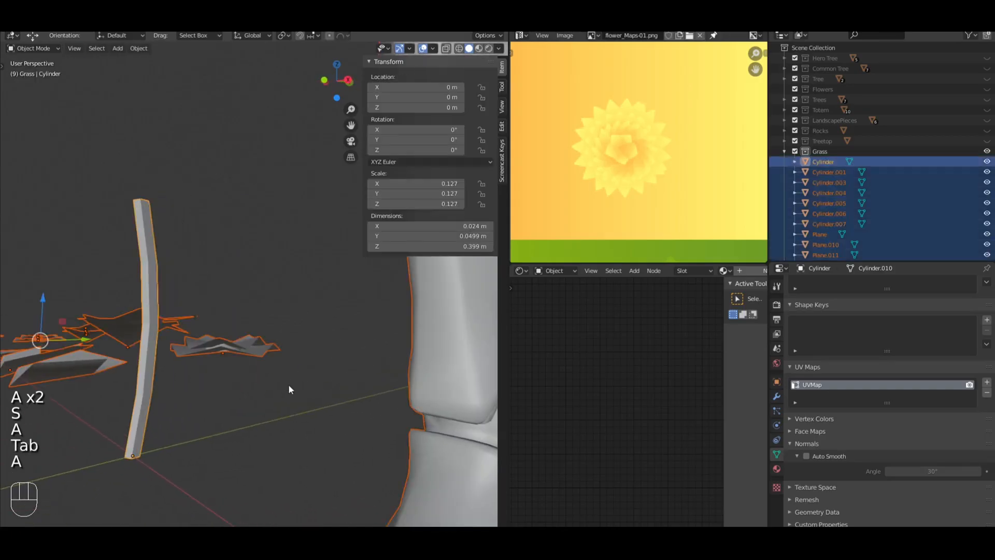
key(a)
Step: Undo the scaling of the stem's bottom edge loop
key(ctrl+z)
key(ctrl+z)
key(ctrl+z)
key(ctrl+z)
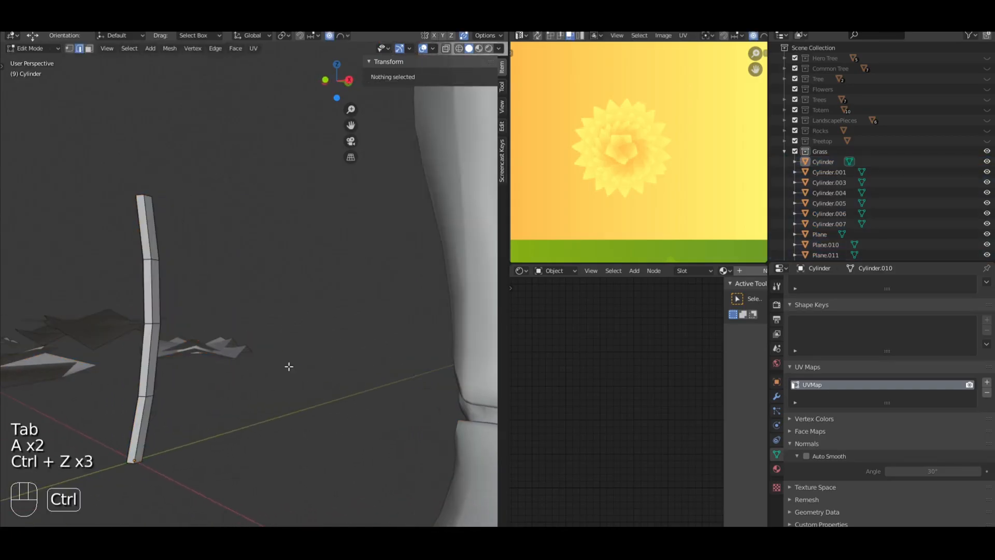
key(ctrl+z)
Step: Taper the stem by scaling its top edge loop to about 0.785 with a proportional size of about 0.32
key(a)
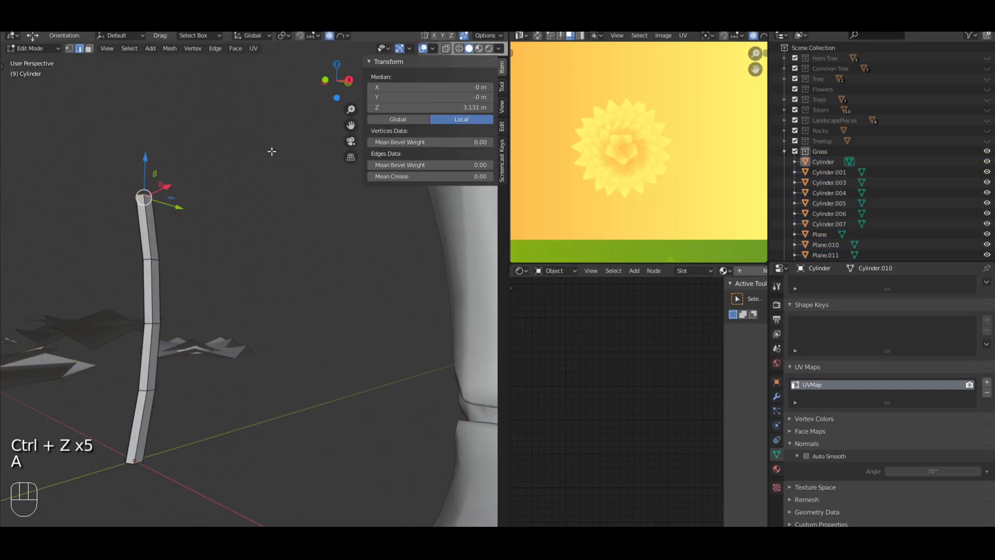
key(s)
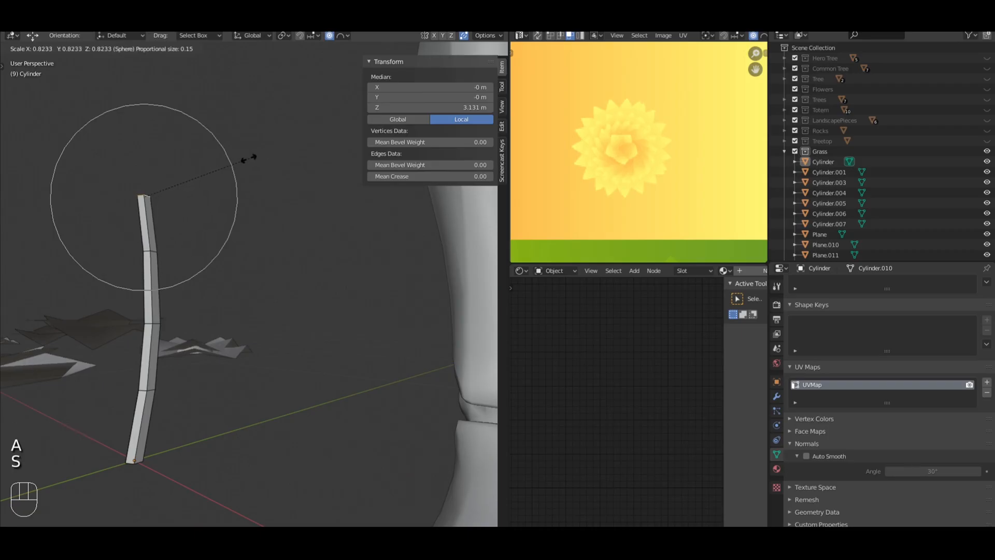
scroll(248, 158, down, 5)
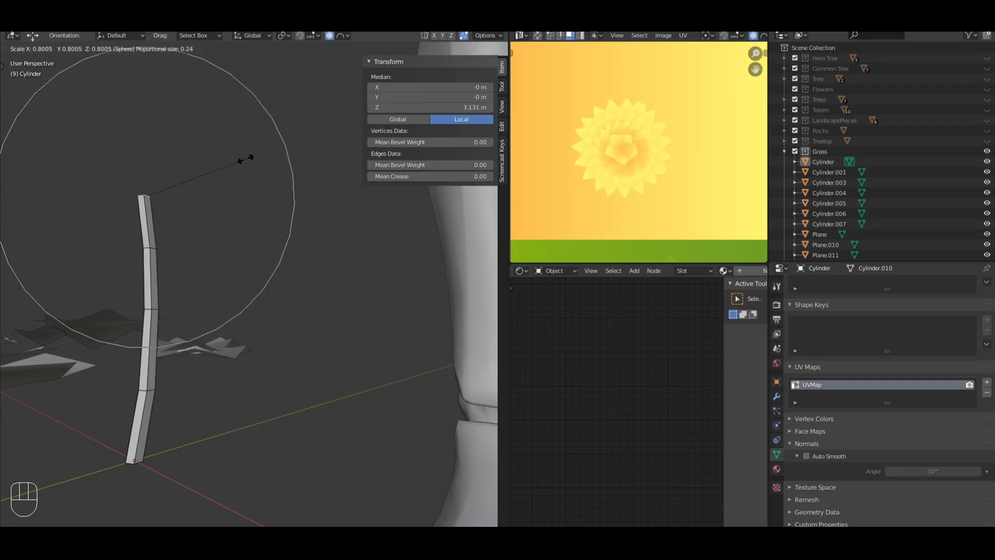
scroll(244, 160, down, 3)
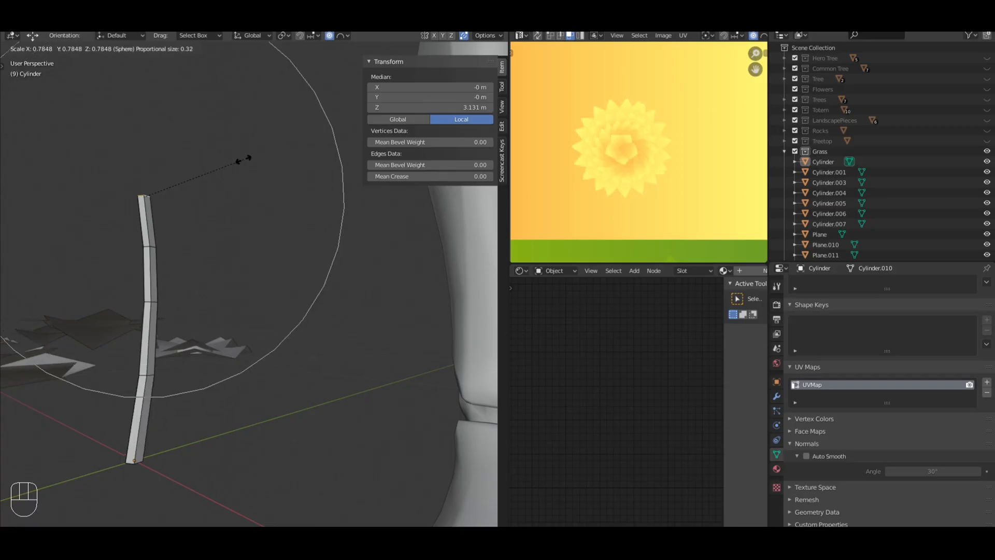
click(244, 159)
key(Tab)
key(a)
middle_drag(303, 277, 283, 225)
key(a)
scroll(349, 288, down, 4)
Step: Scale the stem's top edge loop down slightly further with proportional editing, and inspect the taper
key(Tab)
key(s)
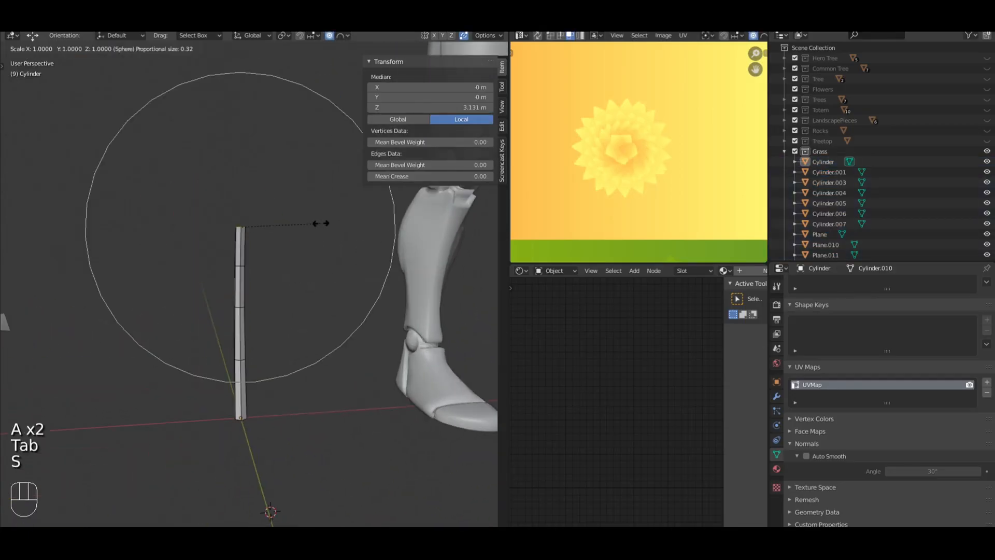
click(311, 224)
key(Tab)
key(a)
mouse_move(322, 256)
middle_down()
mouse_move(412, 282)
mouse_move(329, 272)
mouse_move(272, 311)
mouse_move(381, 315)
mouse_move(388, 294)
mouse_move(287, 297)
mouse_move(327, 263)
middle_up()
key(a)
scroll(287, 297, up, 3)
Step: Turn off proportional editing, extrude the stem's top edge loop slightly upward, and shift the new end sideways along Y
key(Tab)
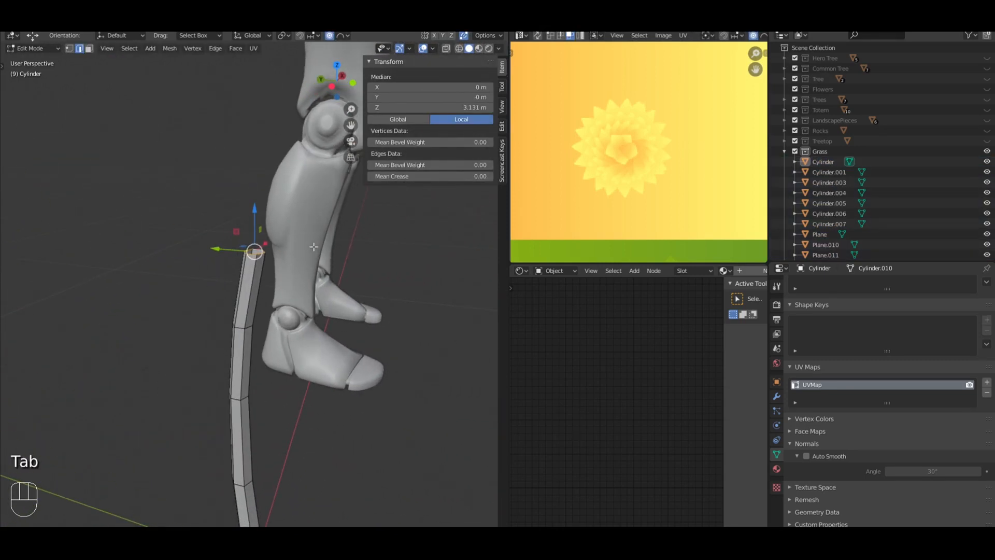
key(o)
middle_drag(316, 227, 331, 226)
key(e)
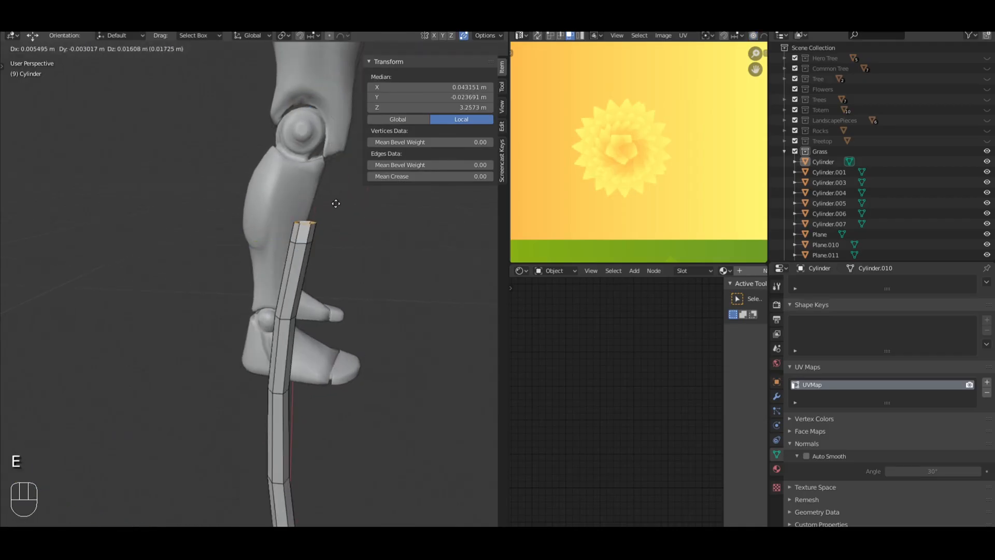
key(z)
click(336, 204)
drag(257, 223, 277, 214)
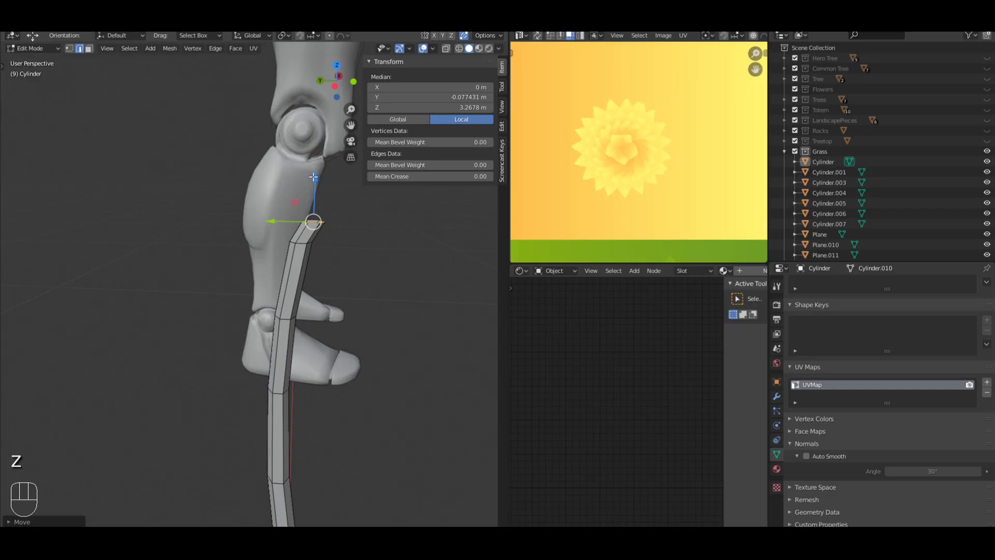
Step: Tilt the stem's new end loop by rotating it about the X axis, following the bend
key(r)
key(y)
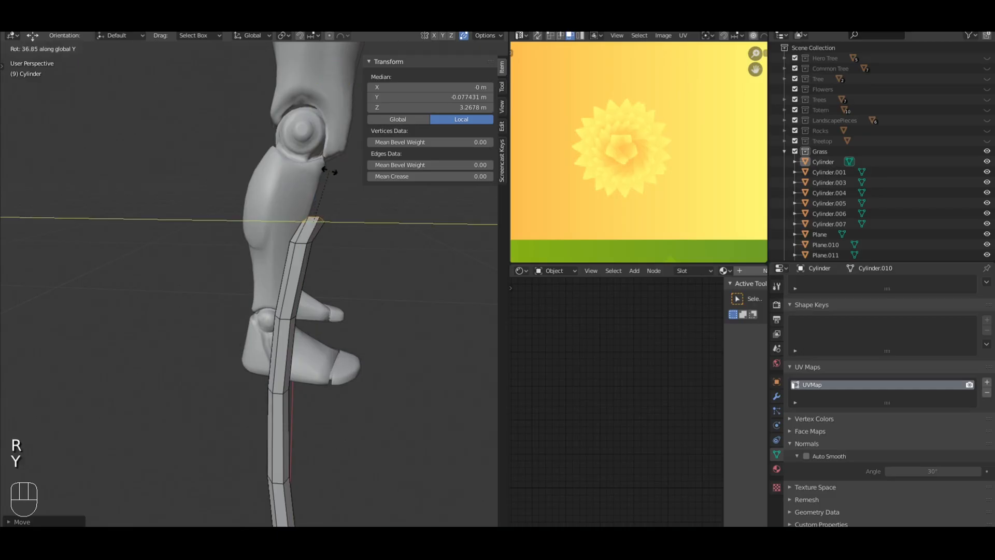
key(x)
click(354, 180)
Step: Extrude the stem's tilted end by a short segment and scale it up to begin a flared head
key(e)
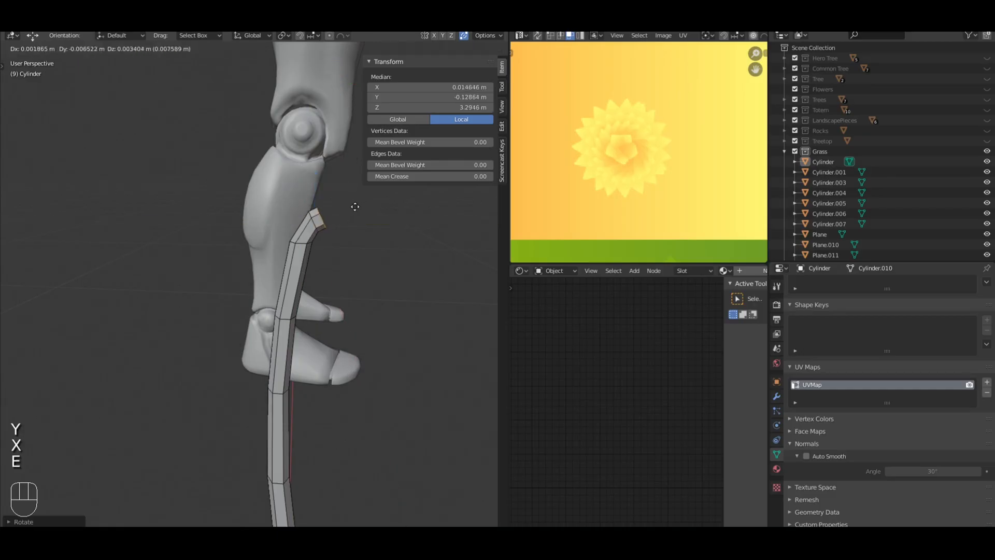
click(353, 203)
key(s)
click(385, 192)
middle_drag(384, 193, 362, 203)
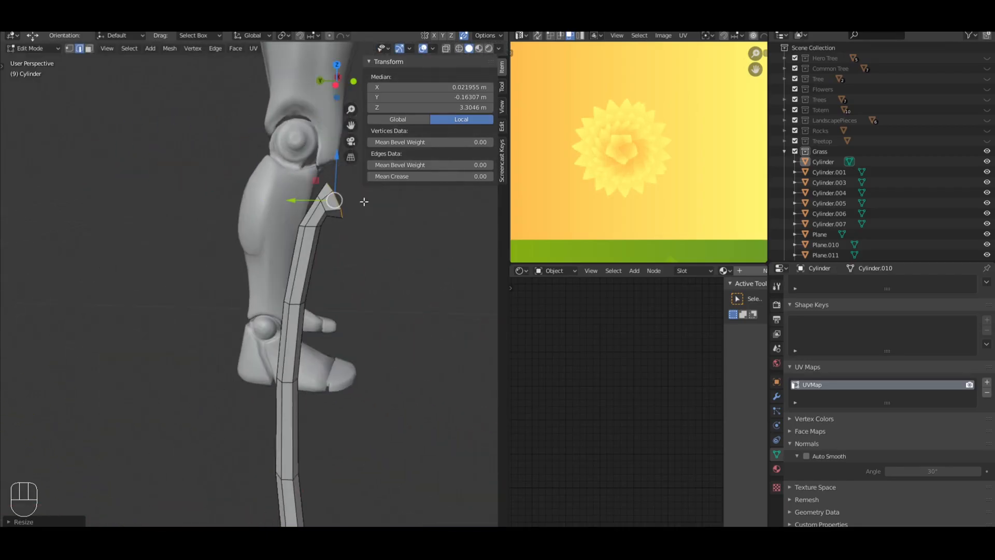
Step: Extrude the flared end once more away from the stem and enlarge its edge loop to complete the flower base
key(e)
key(y)
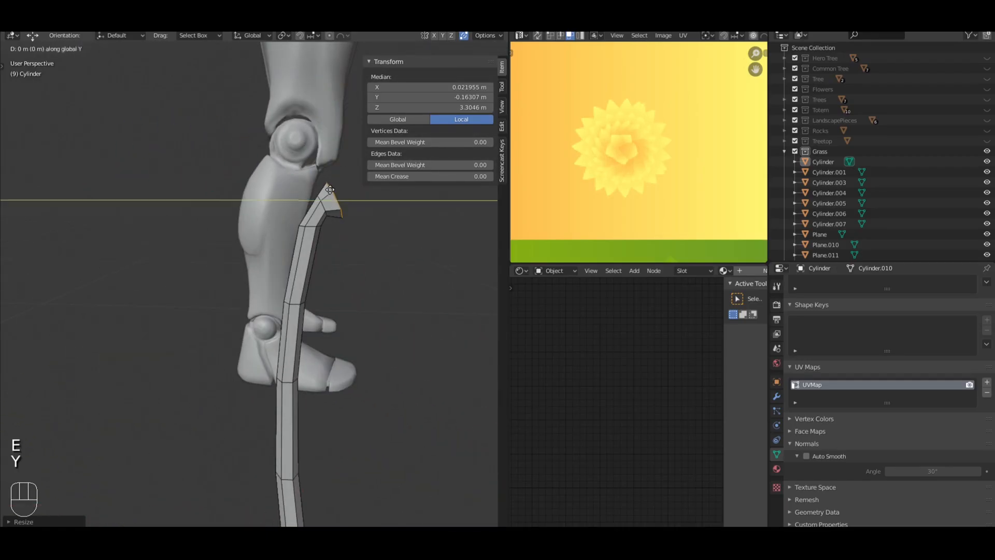
key(s)
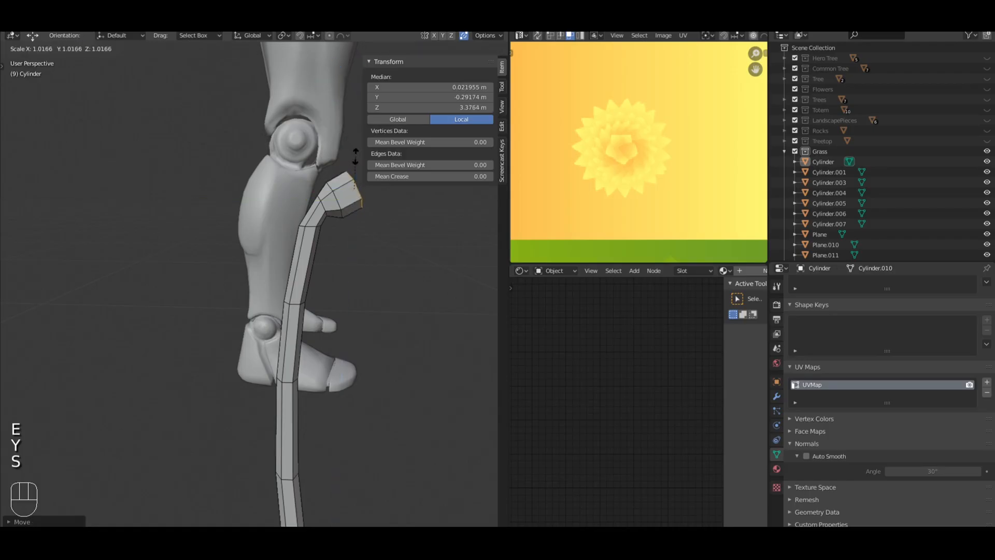
click(387, 181)
middle_drag(387, 182, 336, 200)
shift+middle_drag(336, 199, 297, 238)
drag(217, 235, 209, 235)
key(a)
key(Tab)
key(a)
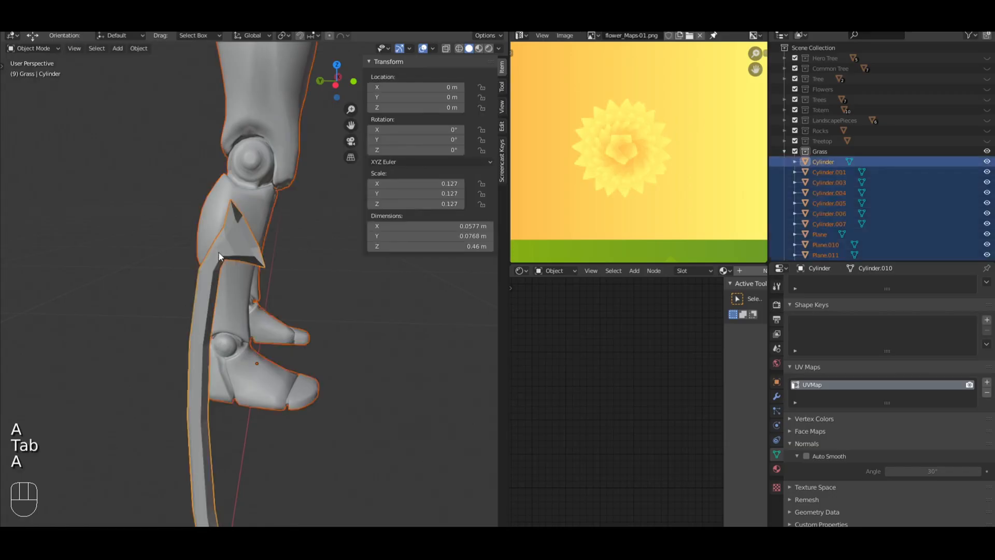
Step: Slide the edge loop at the bend below the flared head down along the stem with Vertex Slide
key(Tab)
right_click(219, 253)
key(a)
alt+shift+right_click(218, 251)
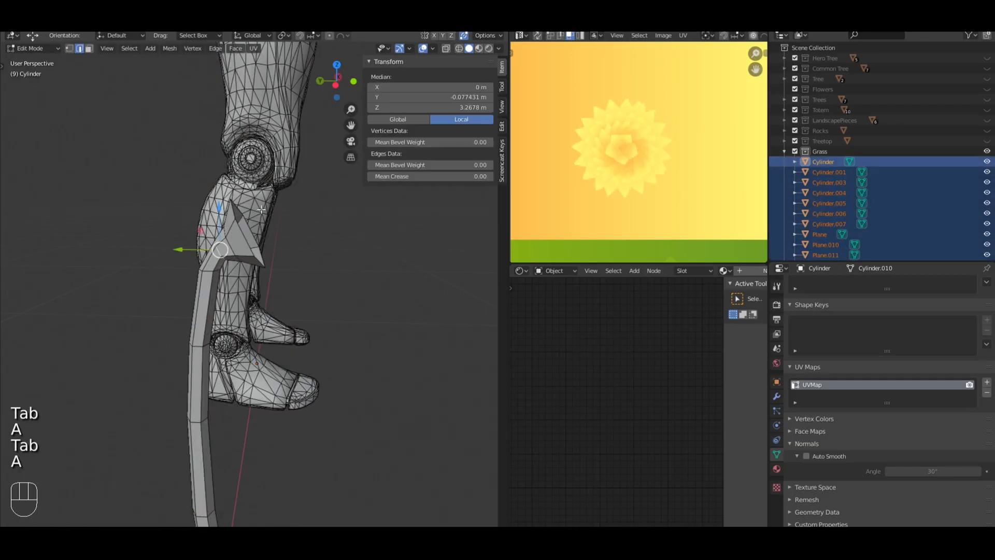
key(shift+v)
key(F15)
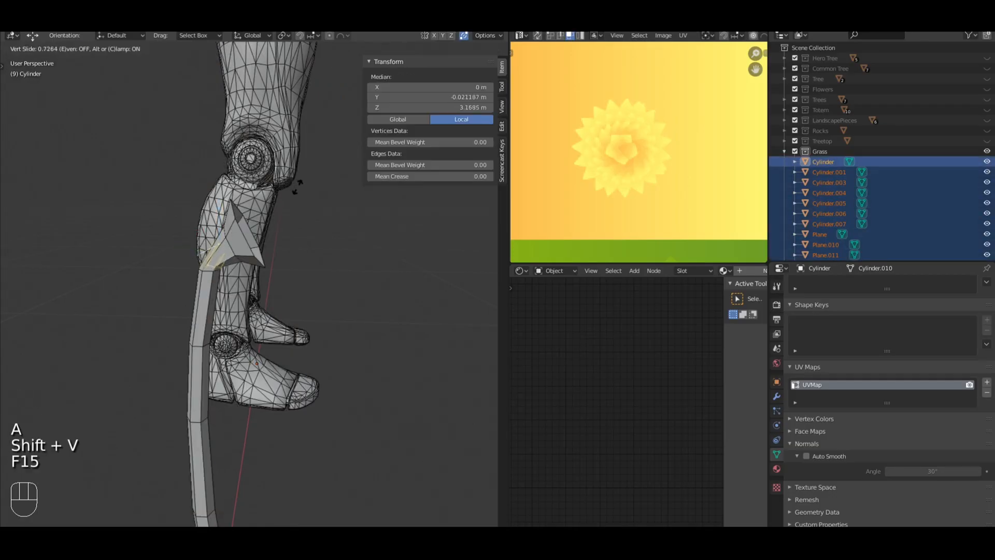
click(305, 181)
key(a)
key(Tab)
key(a)
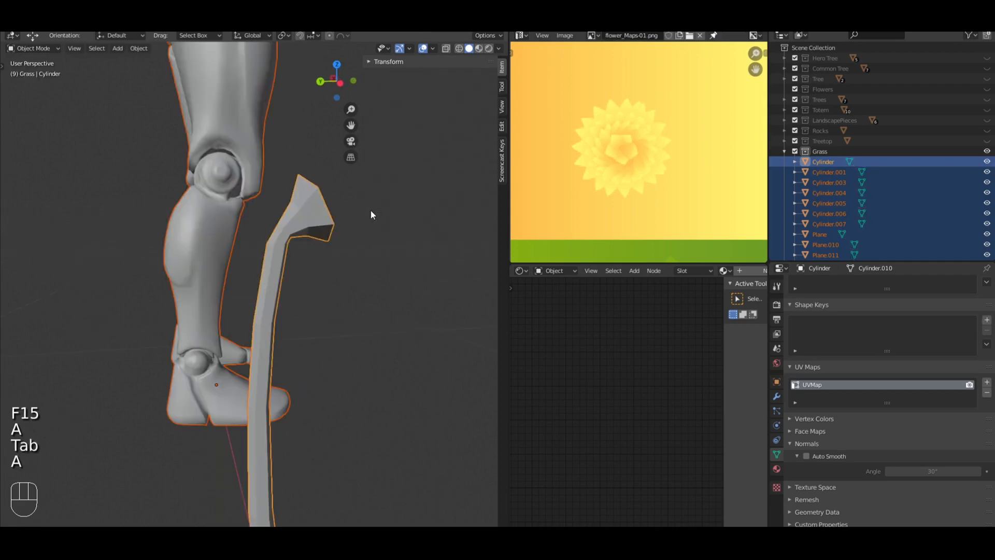
Step: Slide the next edge loop below the bend farther down the stem with Vertex Slide
key(Tab)
key(a)
key(a)
alt+shift+right_click(220, 224)
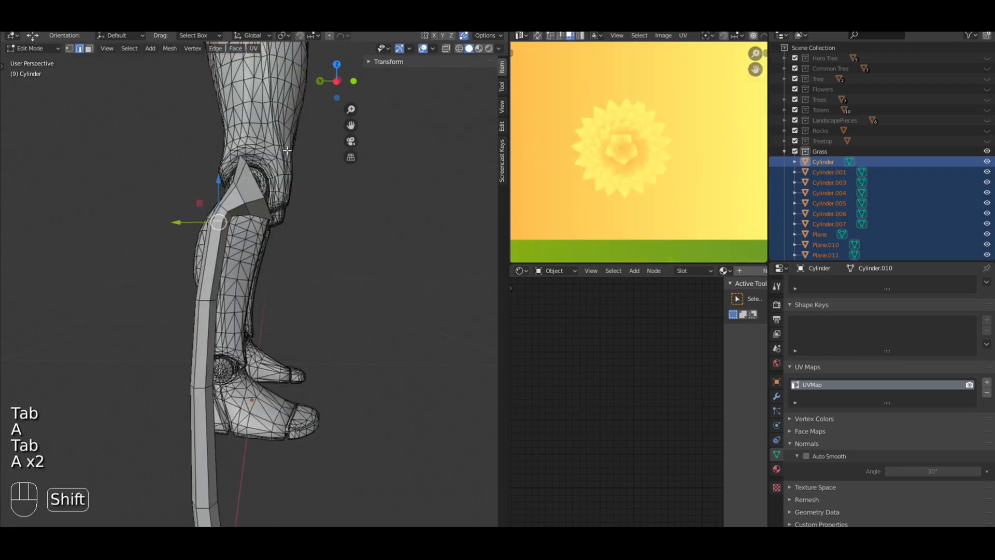
key(shift+v)
click(274, 181)
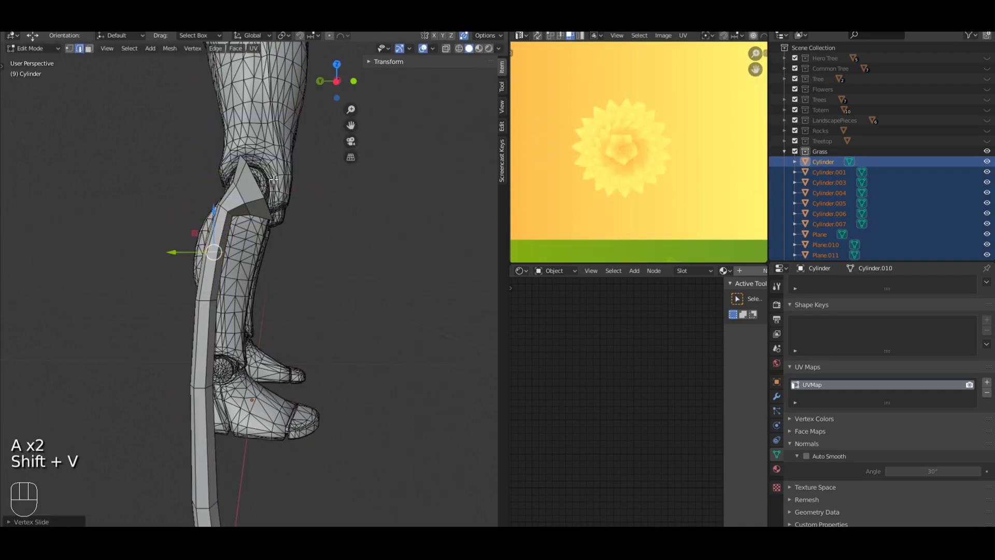
key(a)
Step: Refine the stem's taper by scaling two edge loops in its upper section below the bend
middle_drag(275, 192, 288, 208)
alt+shift+right_click(222, 266)
key(s)
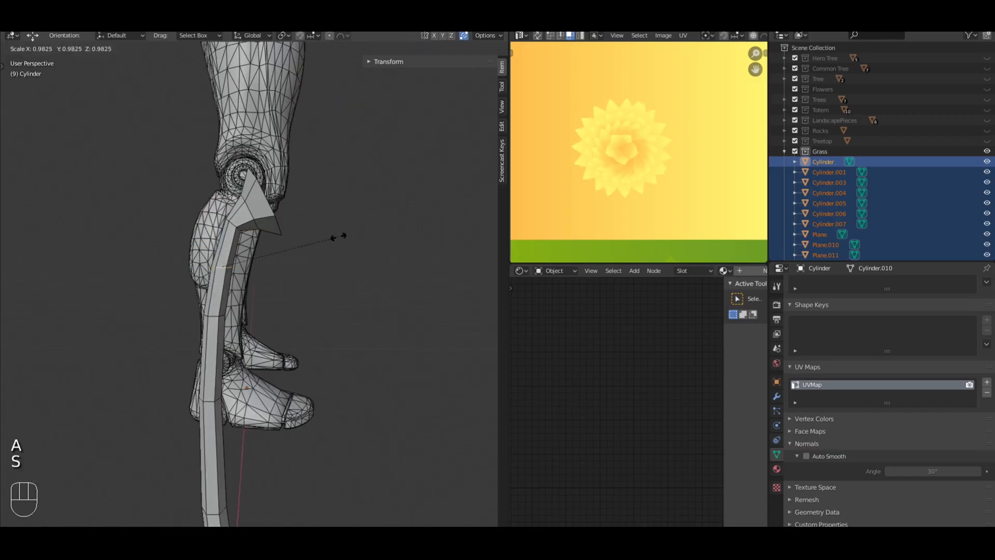
click(318, 239)
key(Tab)
key(Tab)
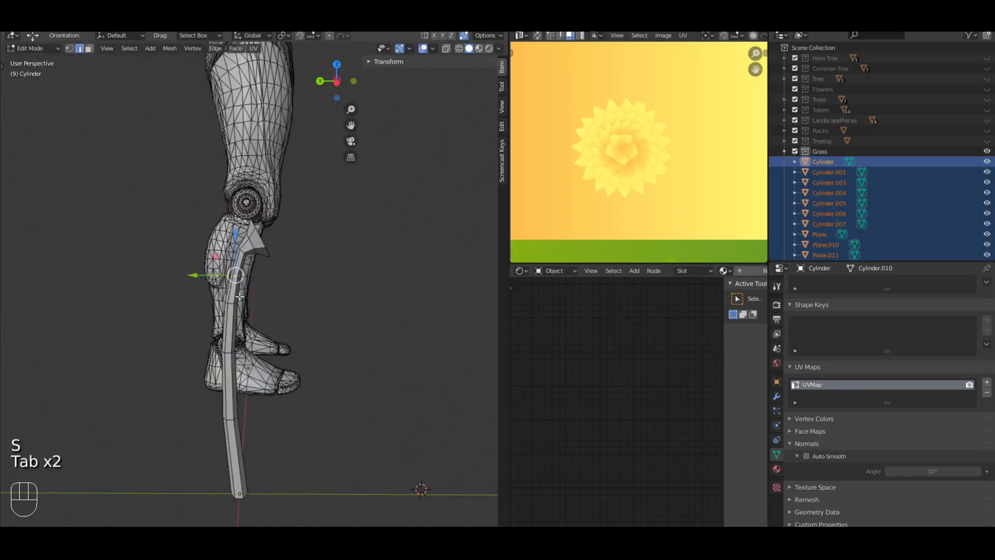
key(a)
key(s)
click(322, 264)
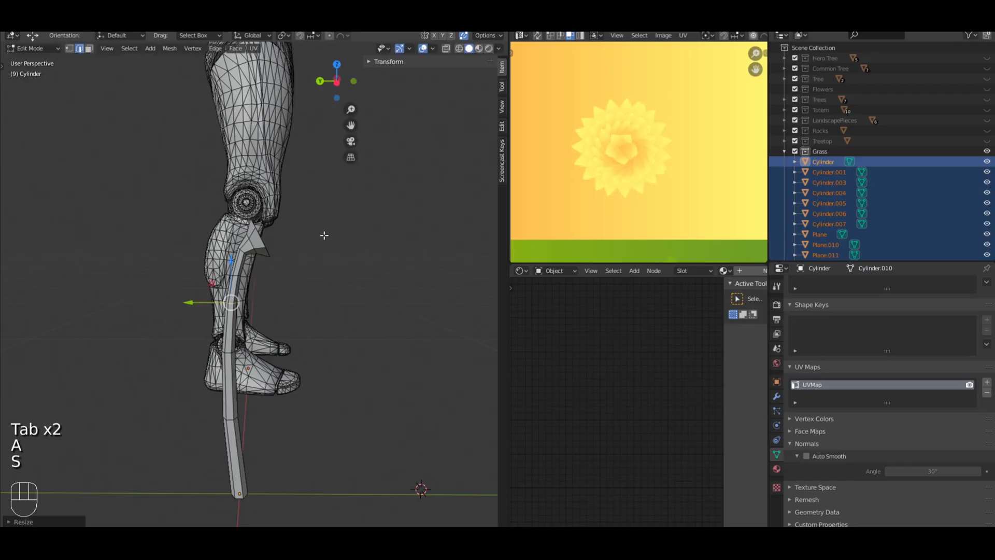
key(a)
middle_drag(324, 233, 323, 145)
key(Tab)
key(a)
Step: Show the materials in the viewport and duplicate the pink flower along X to the stem's location
scroll(233, 210, down, 3)
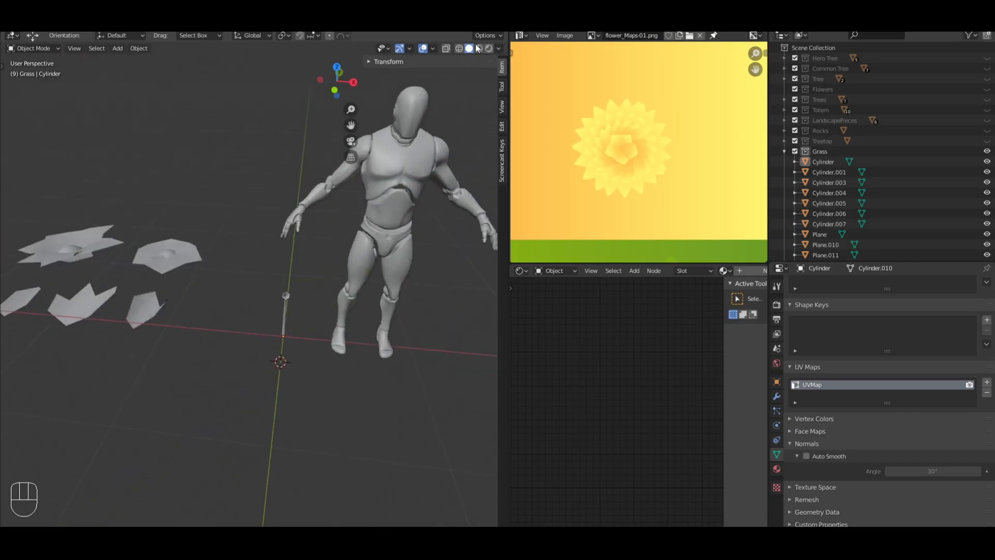
click(478, 48)
click(92, 251)
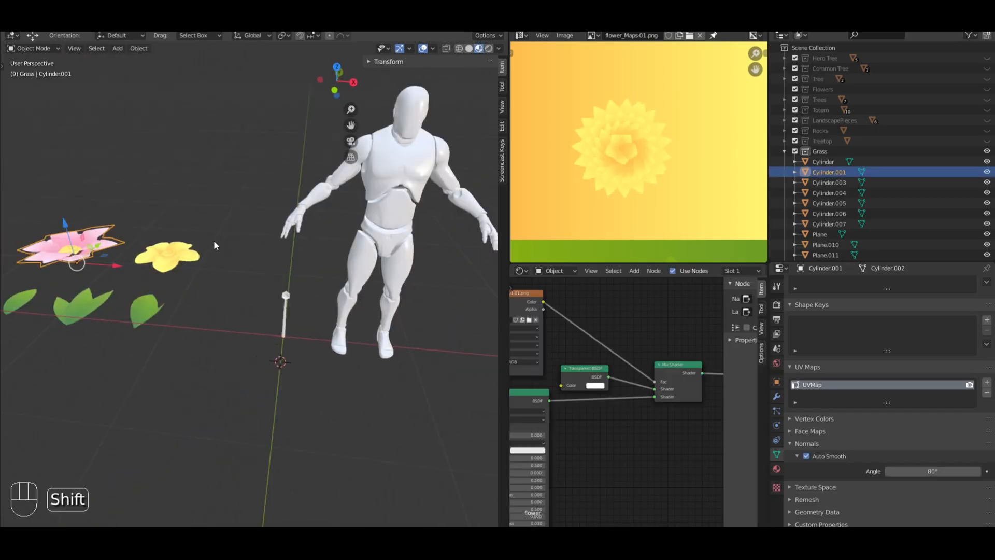
key(shift+d)
key(x)
click(422, 278)
scroll(414, 301, up, 4)
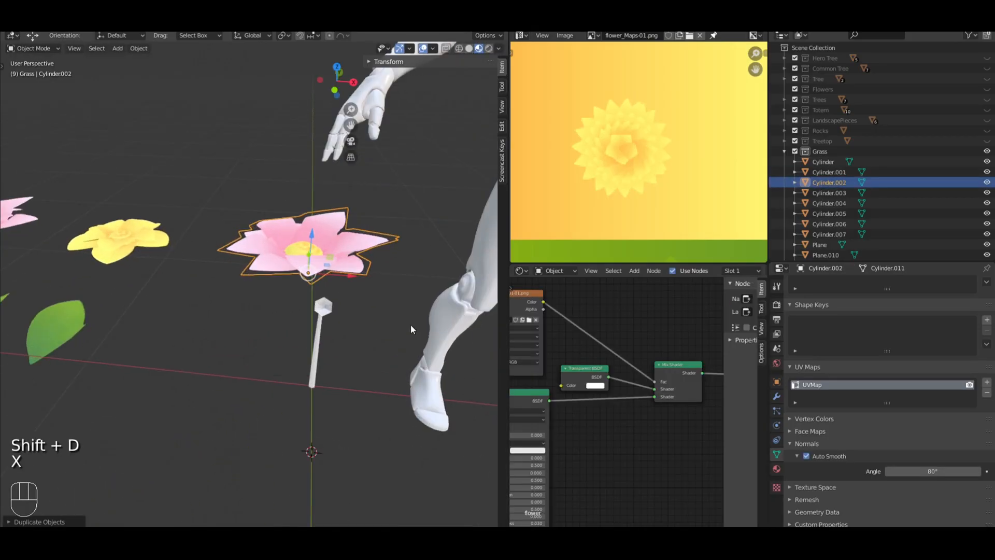
Step: Raise the stem straight up along Z in the front view, leaving a gap above the ground
middle_drag(411, 326, 337, 284)
key(KP_1)
click(246, 291)
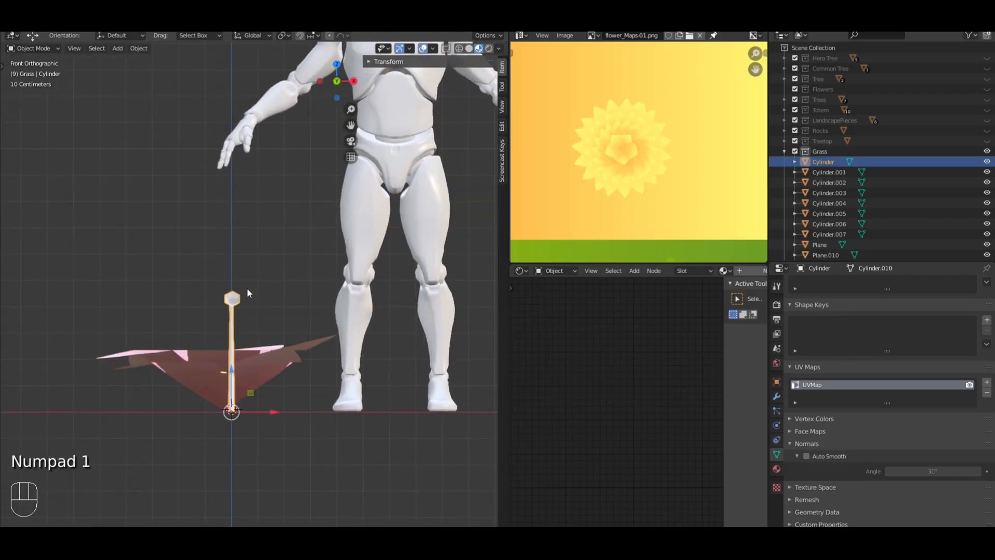
click(231, 376)
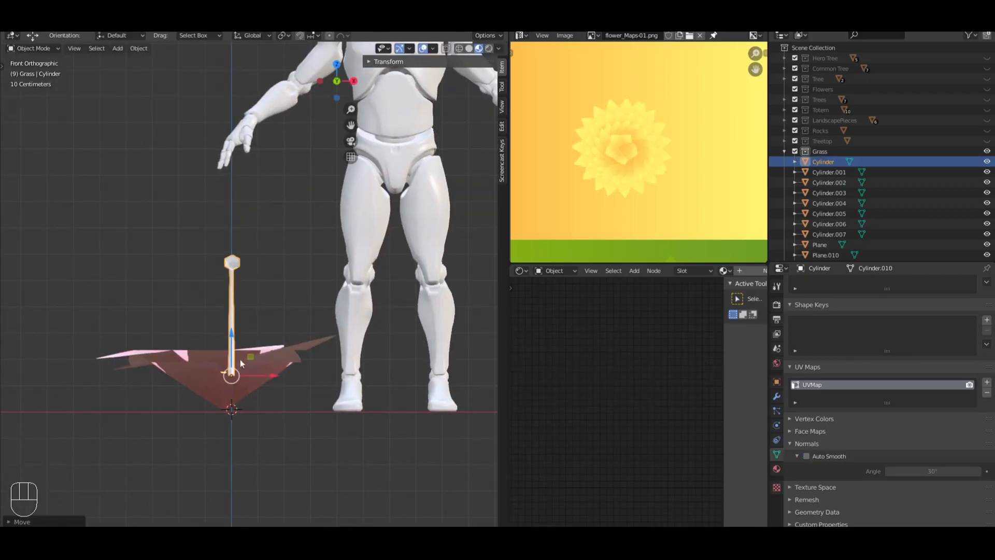
Step: Try to extrude the stem's bottom end down about 0.14 m along Z, and undo it
key(Tab)
key(ctrl+Tab)
click(224, 383)
key(a)
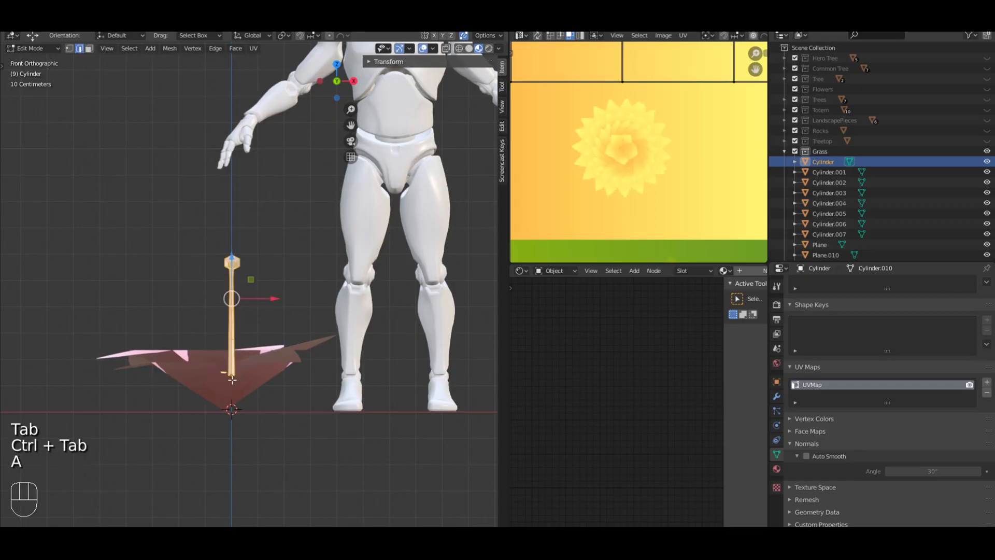
key(a)
key(a)
key(b)
drag(252, 384, 164, 362)
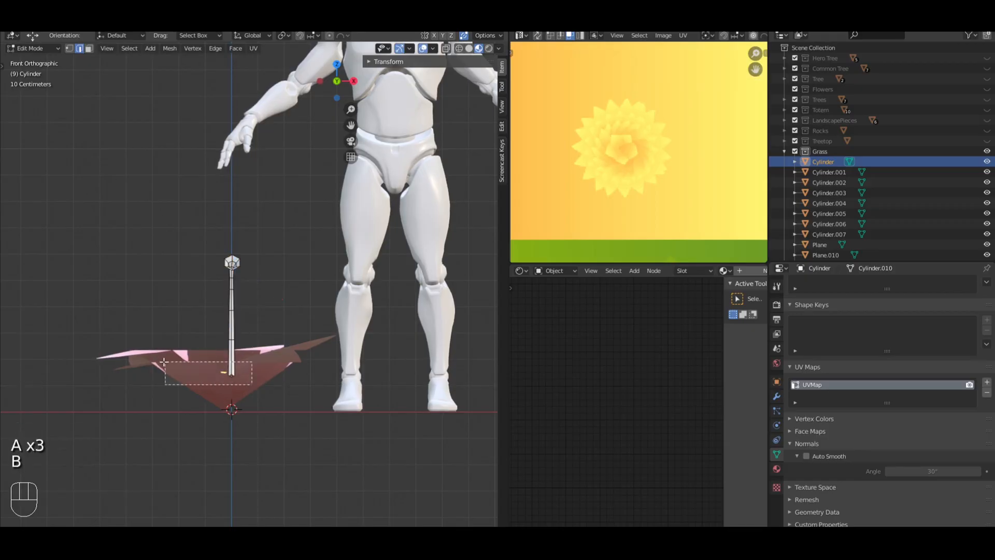
key(e)
key(z)
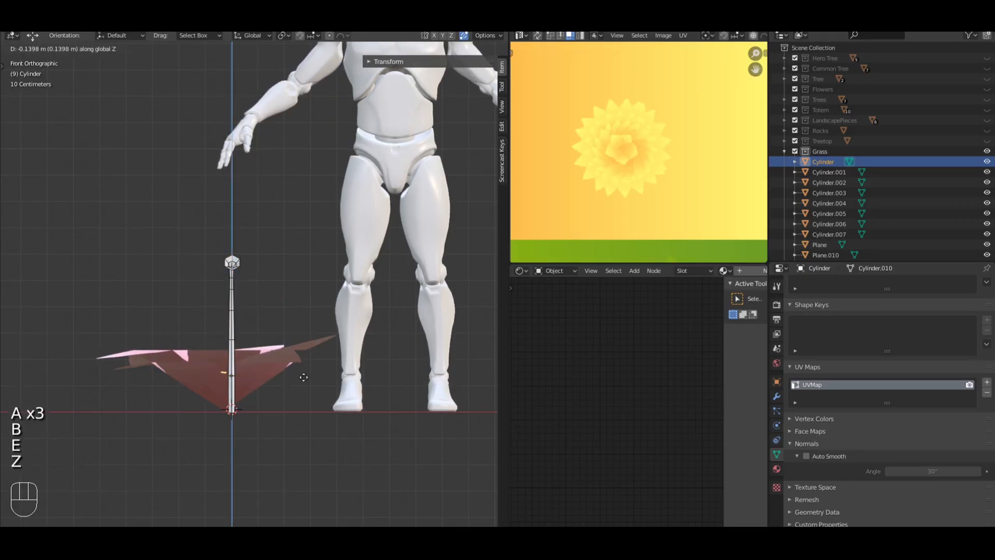
click(304, 378)
middle_drag(304, 377, 338, 335)
key(ctrl+z)
key(ctrl+z)
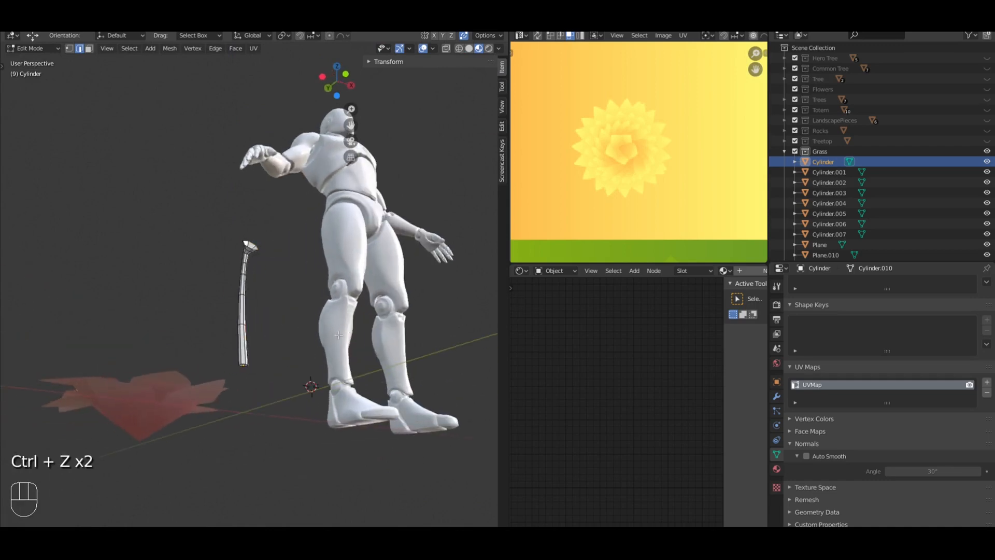
Step: Select the stem's complete bottom edge loop in wireframe and extrude it about 0.13 m down along Z to the ground
key(a)
key(z)
key(a)
key(a)
key(z)
key(a)
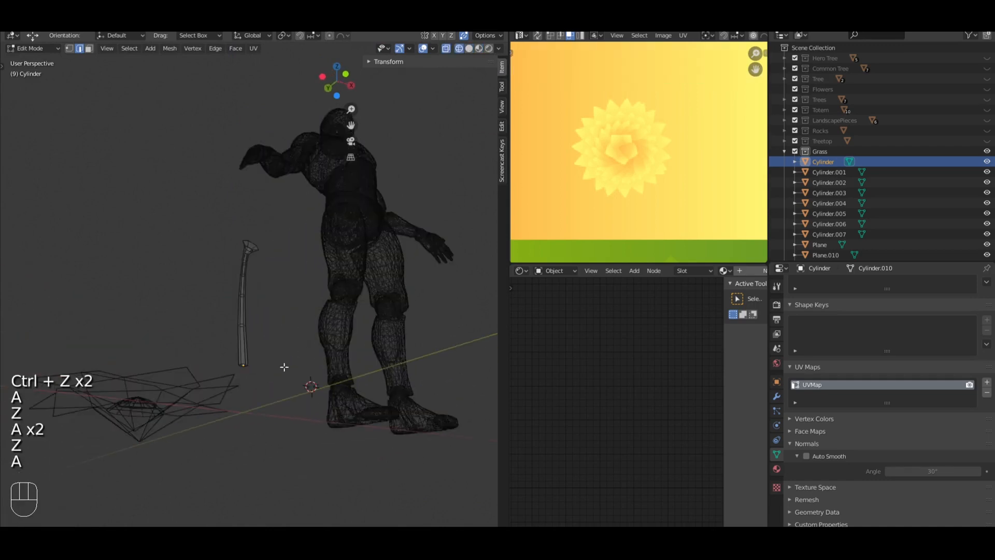
key(b)
drag(306, 389, 211, 349)
key(KP_1)
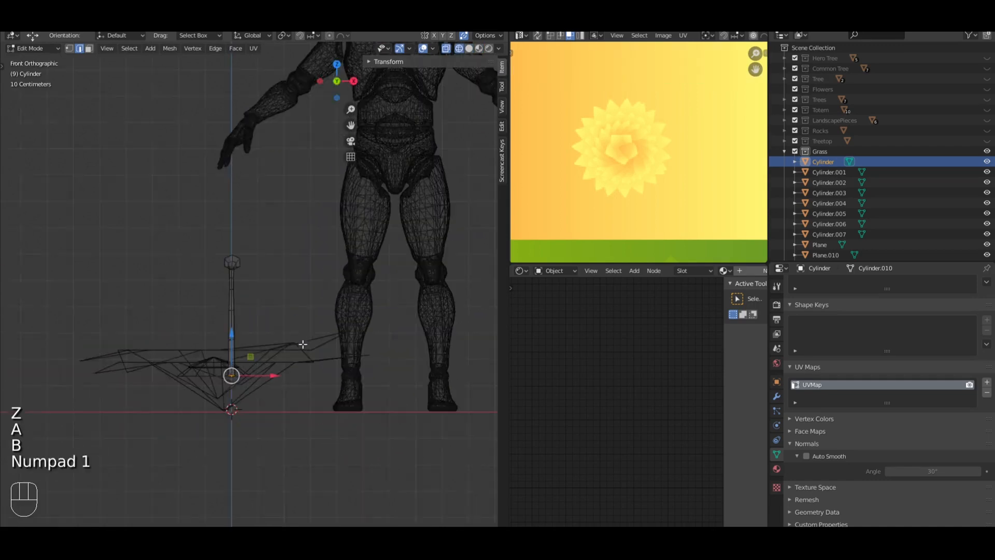
key(e)
key(z)
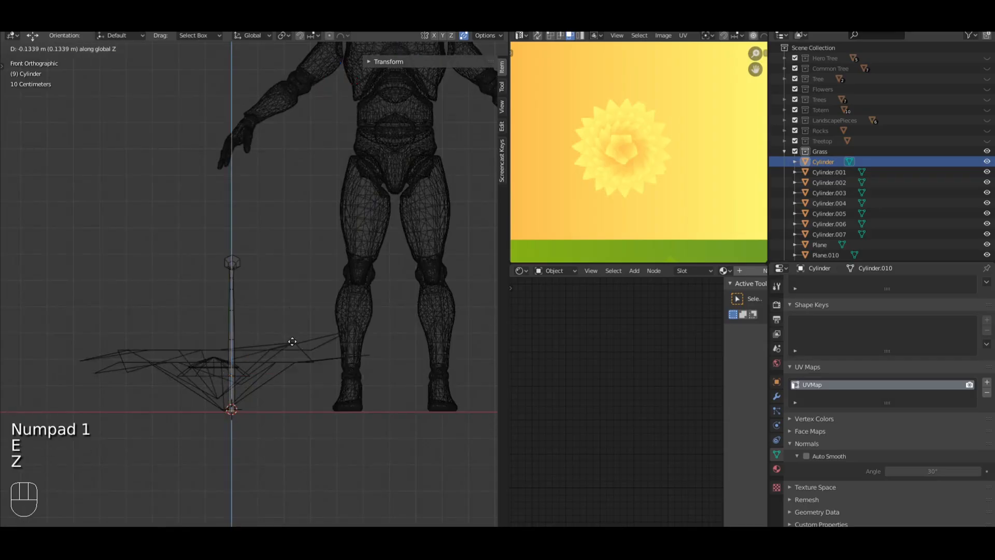
click(292, 343)
key(Tab)
key(a)
key(z)
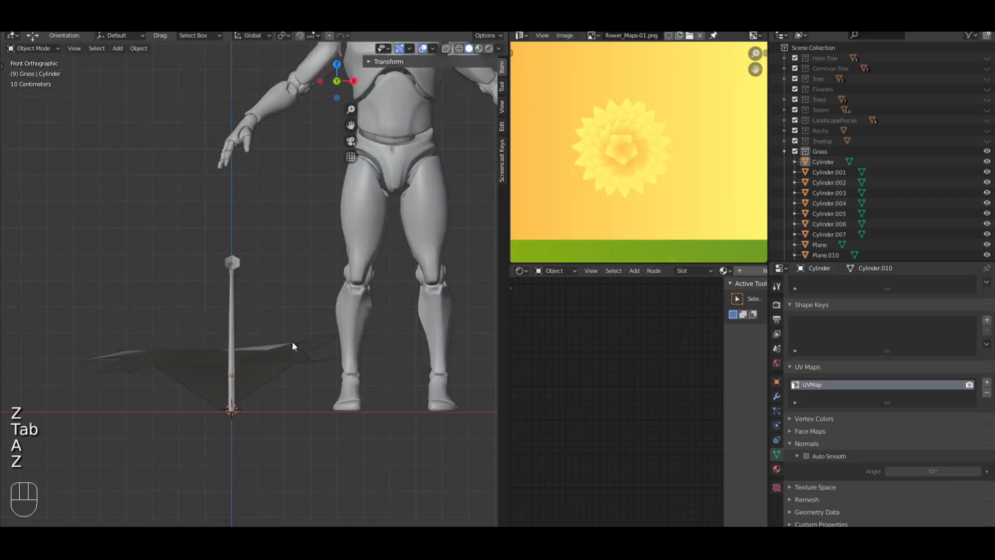
Step: Widen the stem's base by scaling its bottom edge loop up to about 1.19
middle_drag(292, 341, 296, 354)
key(a)
key(a)
key(Tab)
key(s)
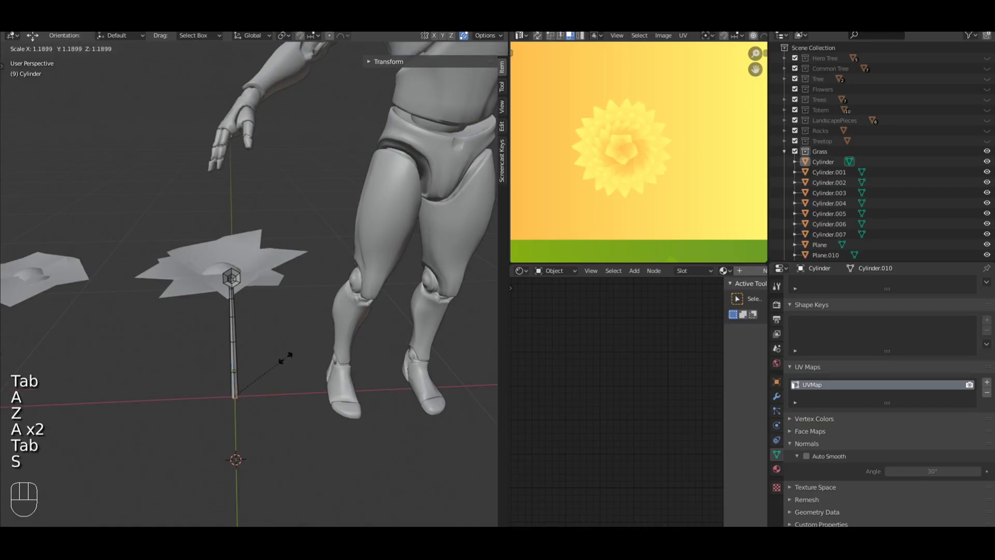
click(284, 355)
key(a)
key(Tab)
key(a)
key(a)
Step: Raise the edge loop just above the stem's base and shift it sideways to curve the lower stem
middle_drag(296, 357, 409, 310)
scroll(407, 306, up, 3)
key(Tab)
scroll(407, 306, down, 3)
key(a)
key(a)
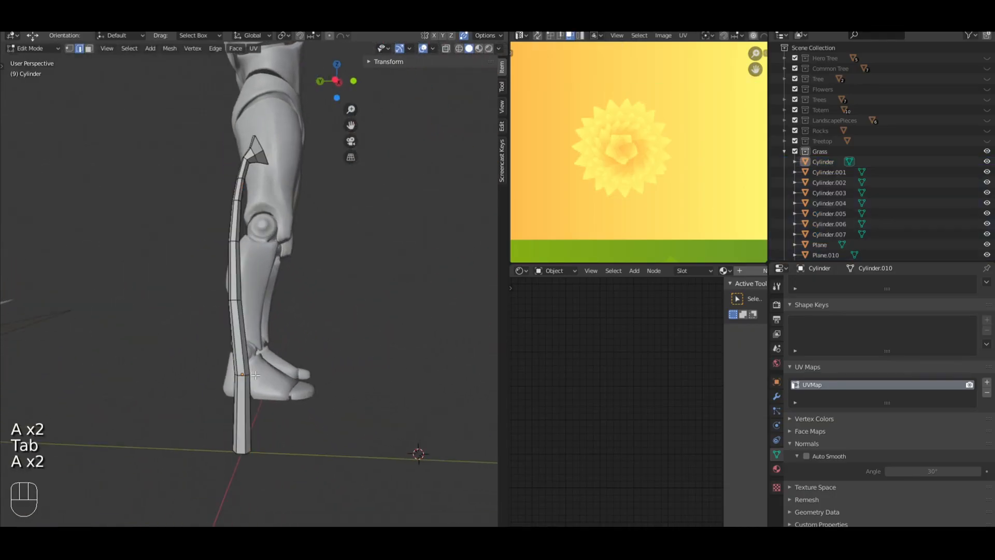
drag(242, 375, 242, 361)
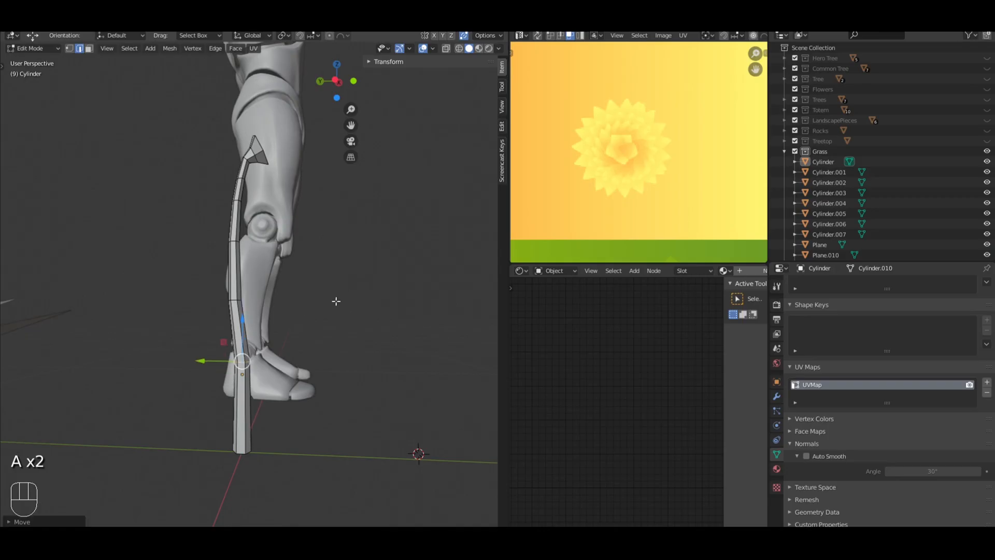
key(g)
click(324, 315)
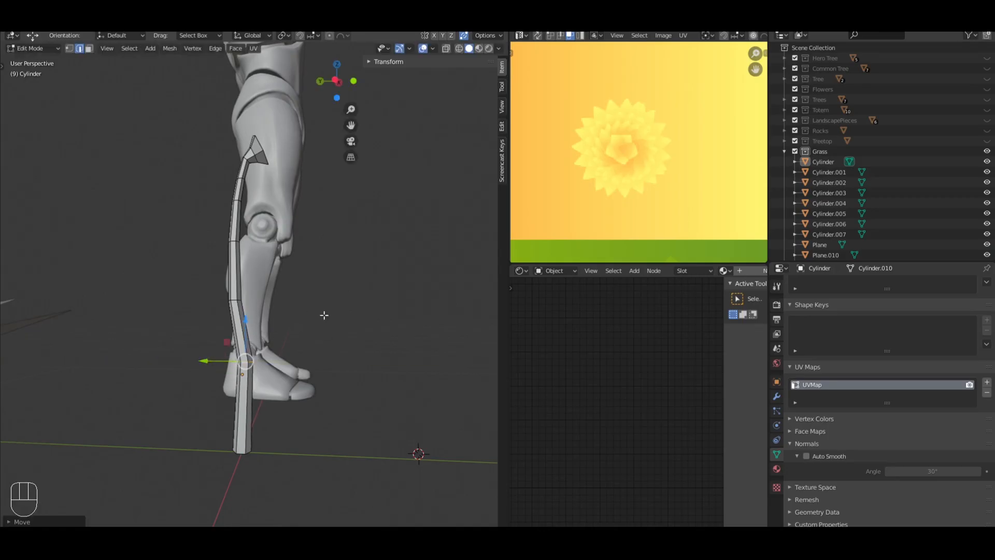
key(Tab)
key(a)
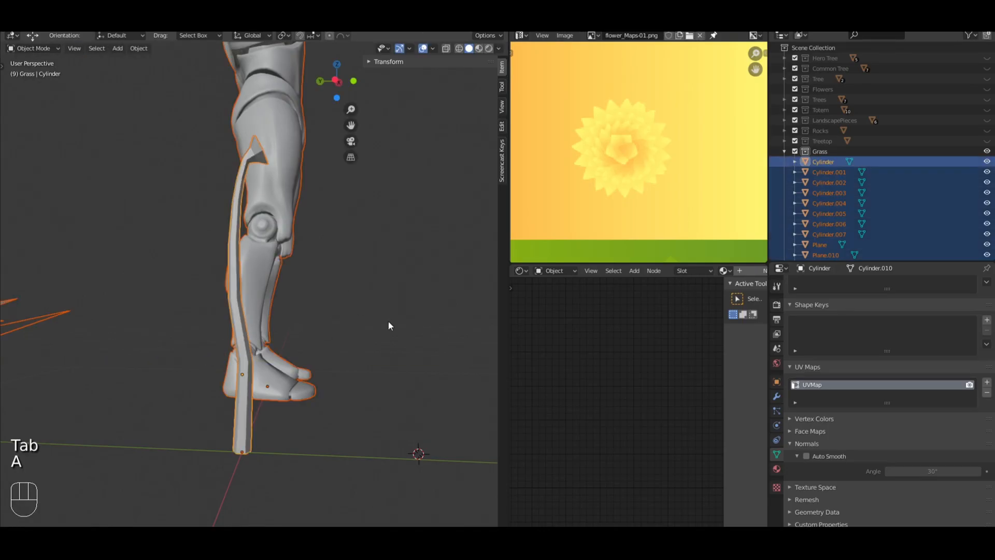
Step: Select the edge loop at the stem's base and move it sideways along the Y axis
key(a)
mouse_move(388, 326)
middle_down()
mouse_move(275, 329)
mouse_move(397, 331)
middle_up()
key(Tab)
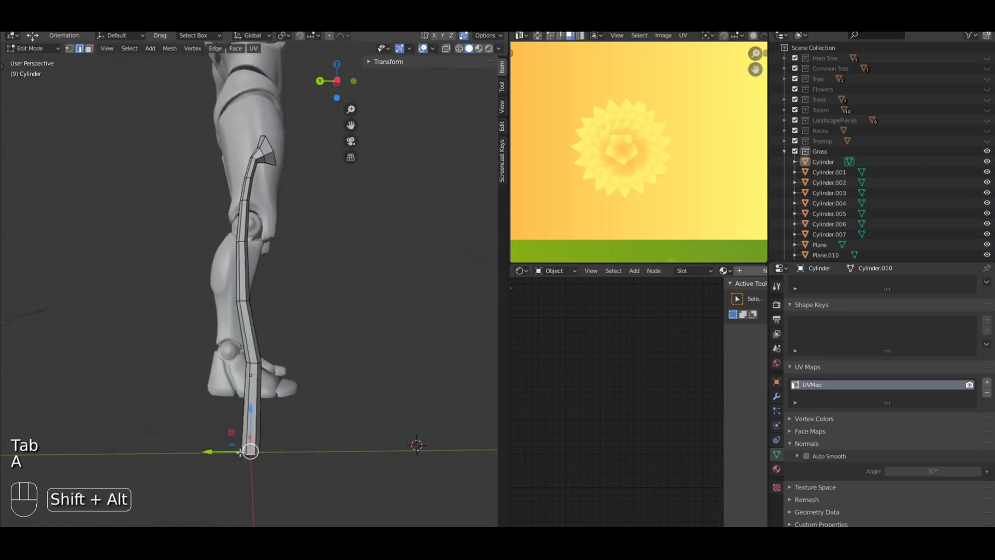
mouse_move(240, 452)
mouse_down()
mouse_move(213, 454)
mouse_move(235, 454)
mouse_up()
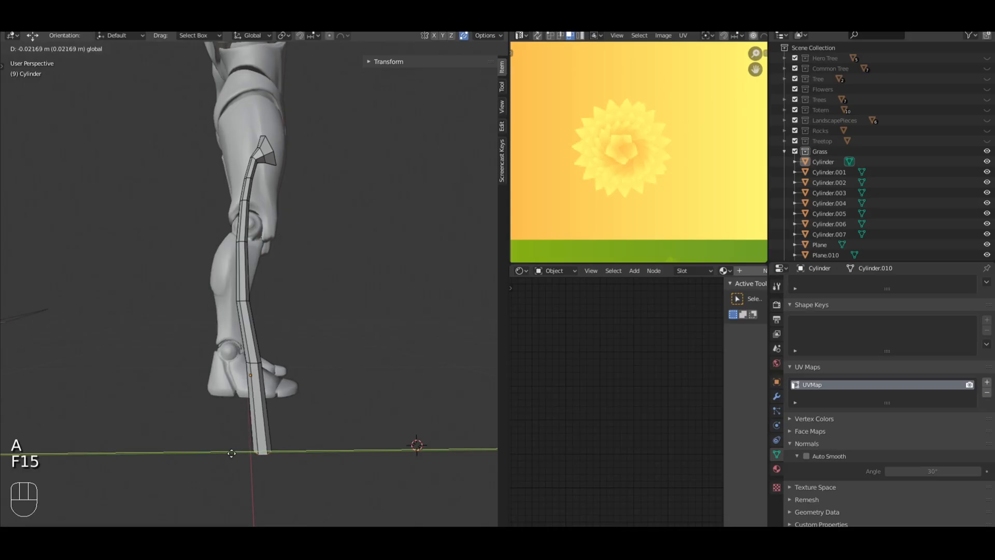
click(228, 453)
key(a)
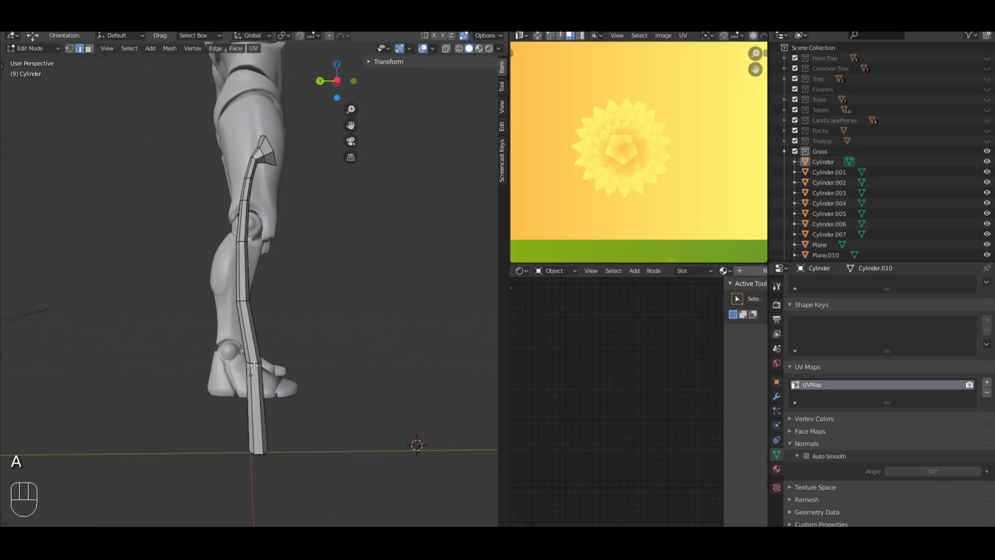
Step: Bevel the lowest edge loop above the stem's base into two loops, and move the beveled band slightly down
key(ctrl+b)
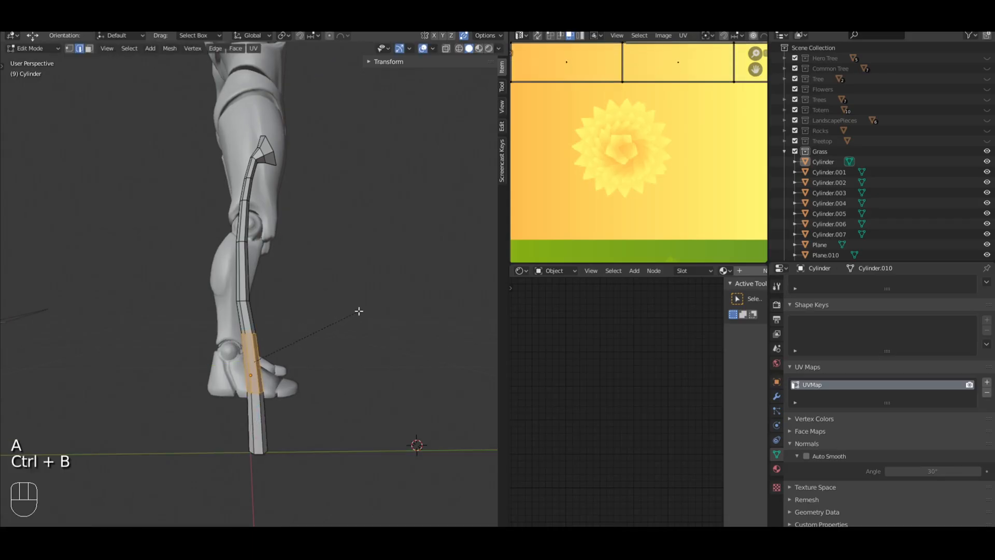
click(355, 313)
key(g)
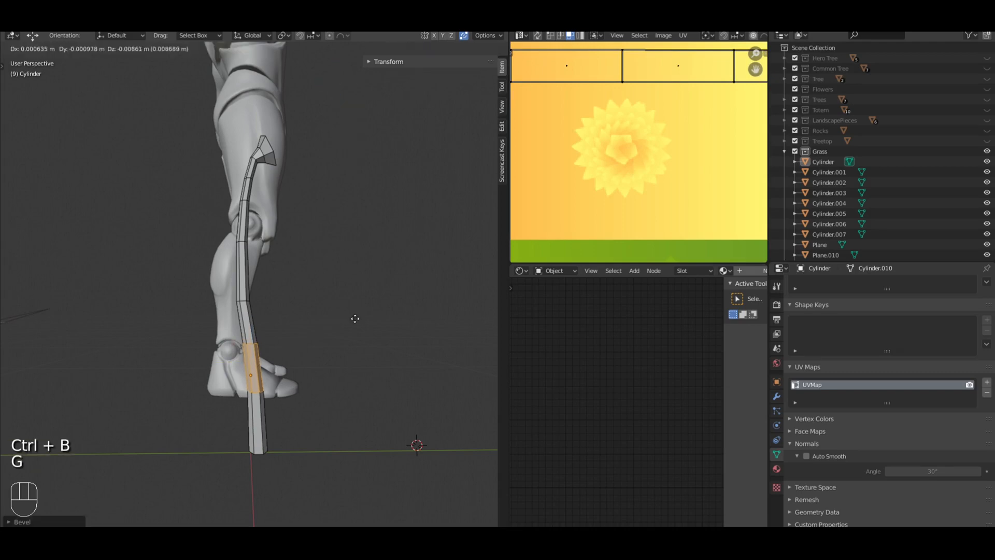
click(356, 318)
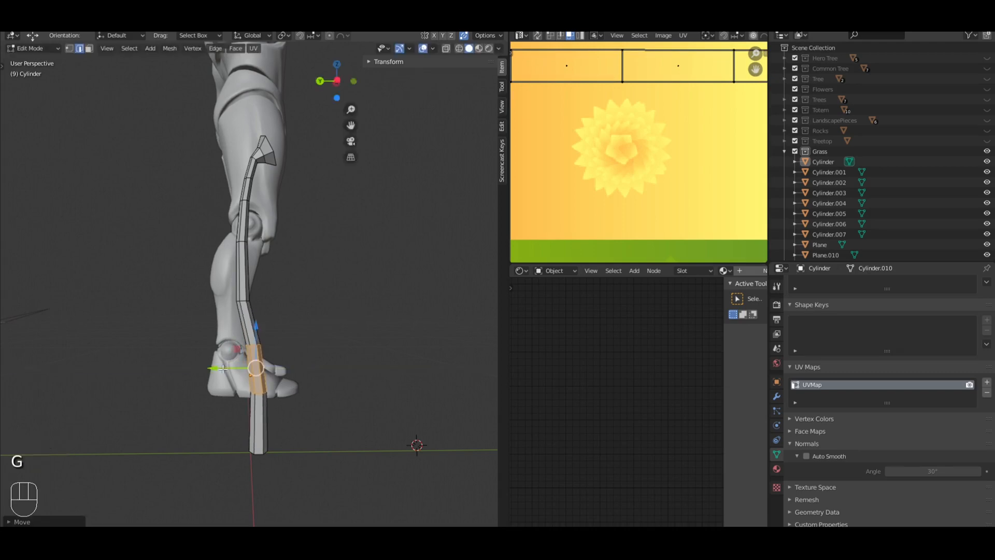
Step: In wireframe, shift the base loop and the lower beveled loop back along Y to smooth the lower bend
key(a)
key(b)
key(z)
key(z)
key(z)
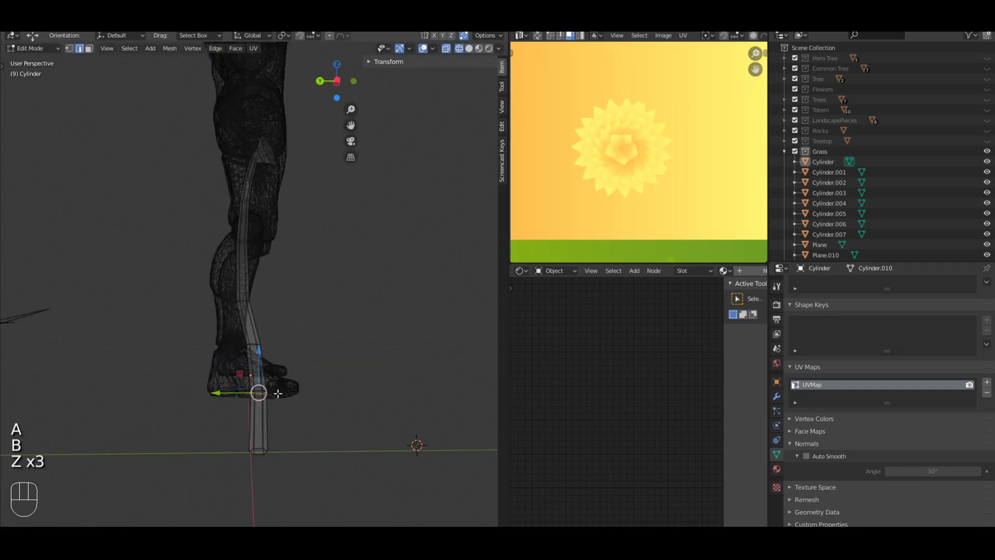
key(b)
drag(296, 469, 178, 433)
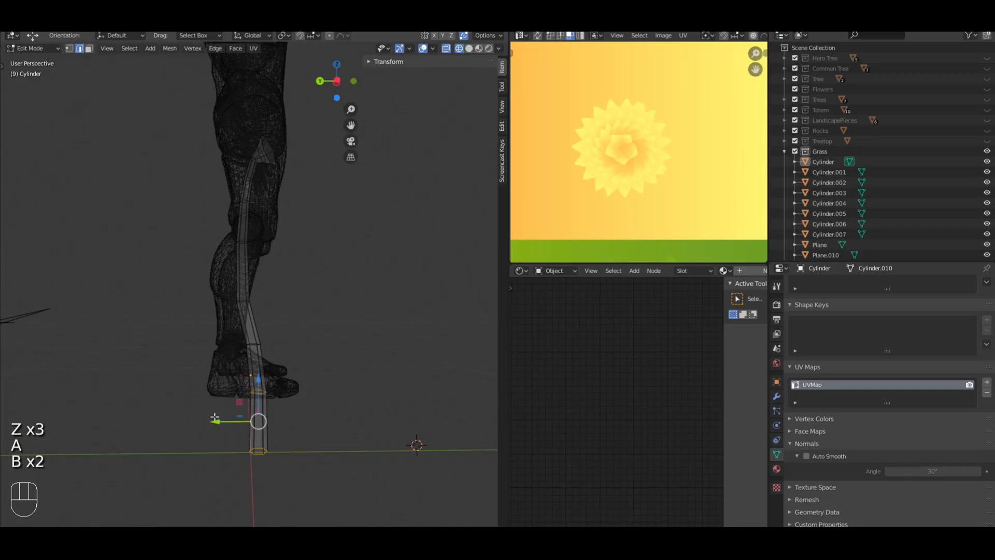
key(a)
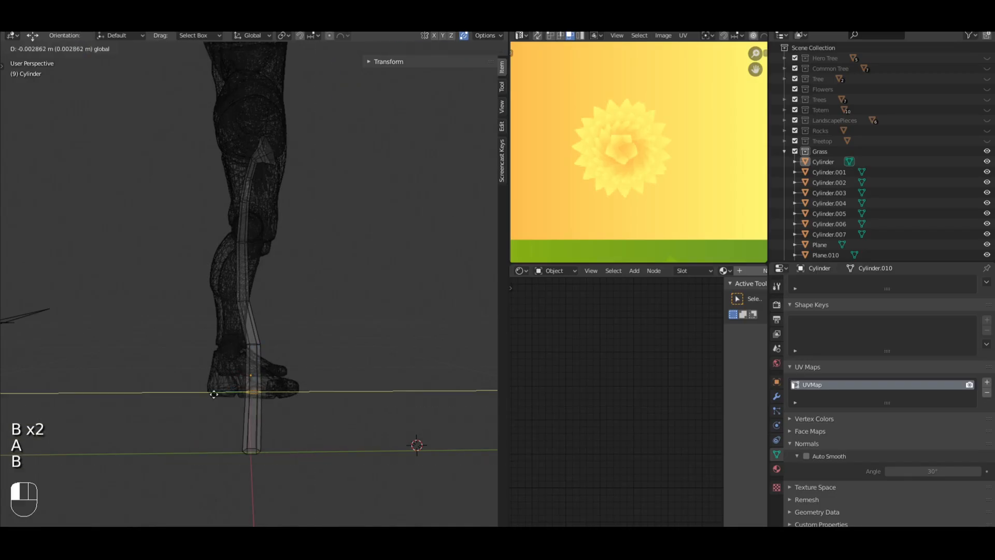
key(Tab)
key(z)
key(a)
middle_drag(363, 380, 244, 365)
key(a)
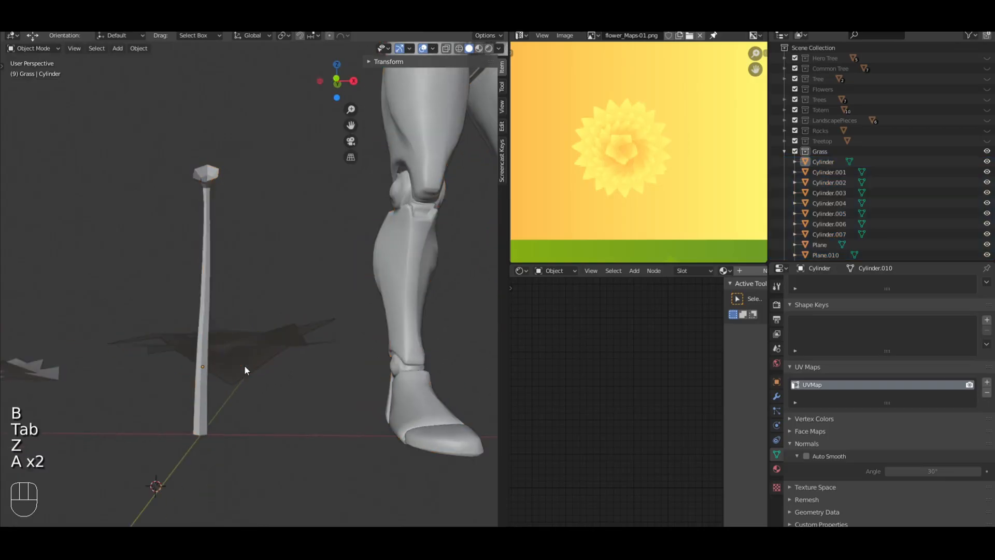
Step: Box-select the stem's base loop in wireframe and shift it along negative X to bend the foot of the stem
key(Tab)
key(a)
key(b)
key(z)
key(z)
key(z)
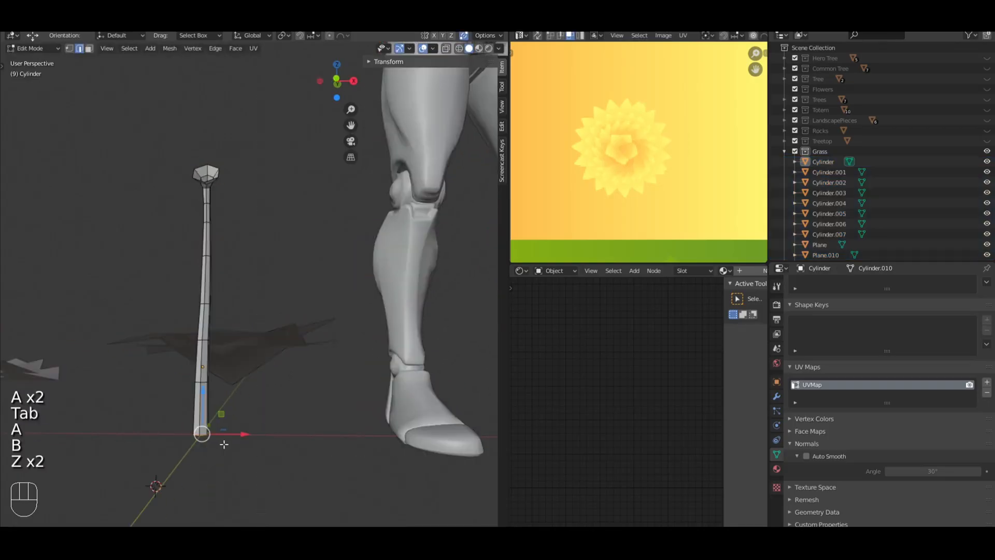
key(b)
key(a)
key(b)
drag(248, 456, 109, 409)
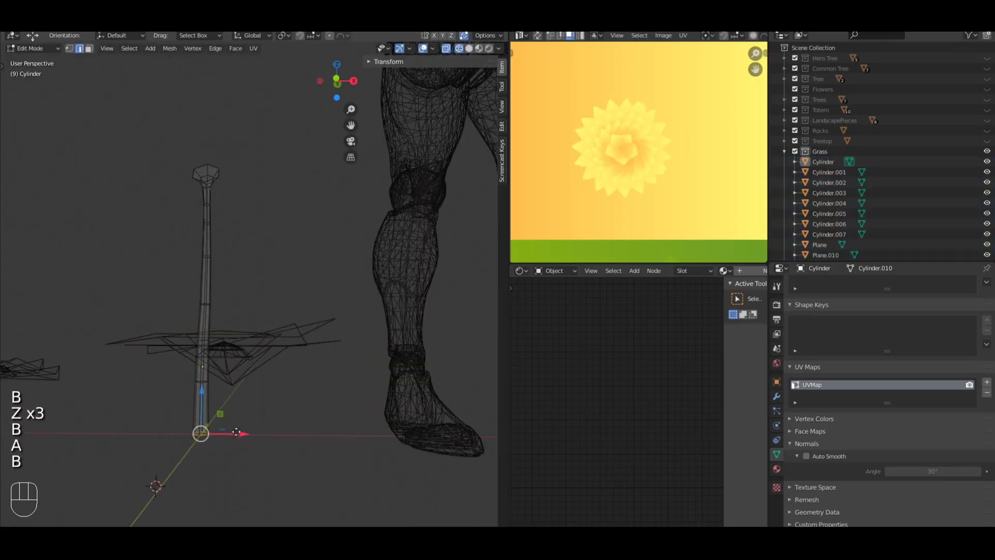
drag(234, 429, 228, 432)
key(a)
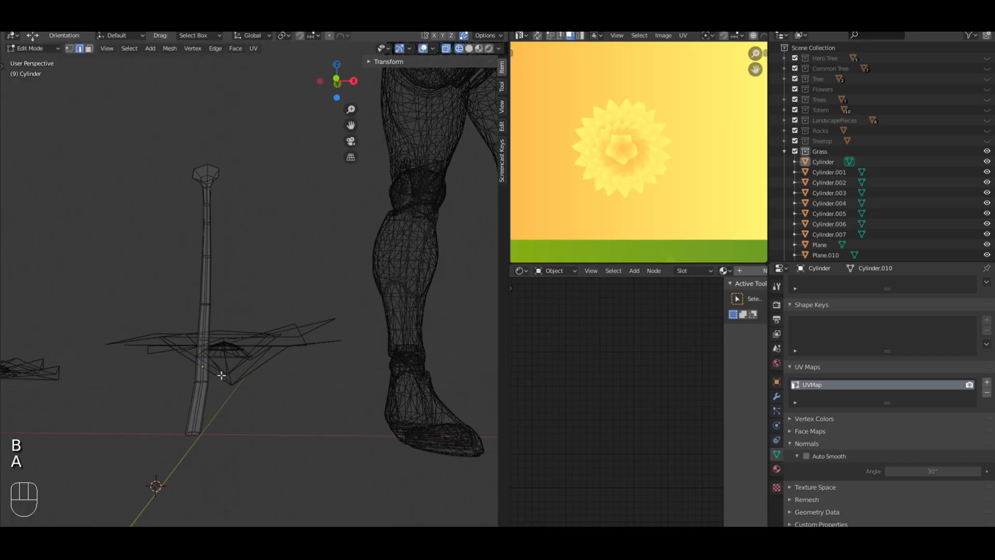
Step: Shift the upper beveled loop slightly along negative X, and nudge the base loop back toward the stem's axis
key(b)
mouse_move(254, 338)
mouse_down()
mouse_move(184, 353)
mouse_move(237, 344)
mouse_up()
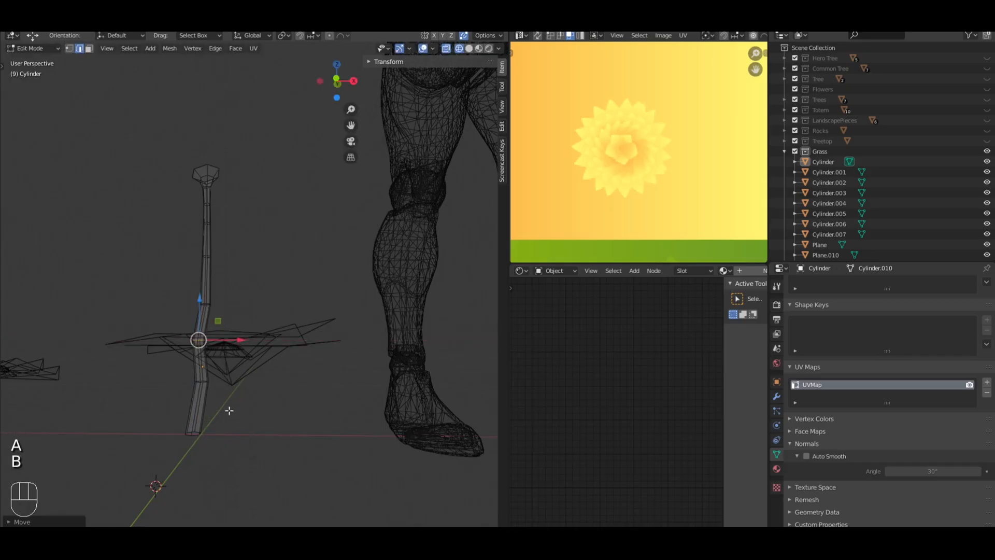
key(b)
drag(228, 440, 158, 424)
drag(241, 389, 243, 386)
key(a)
key(Tab)
key(a)
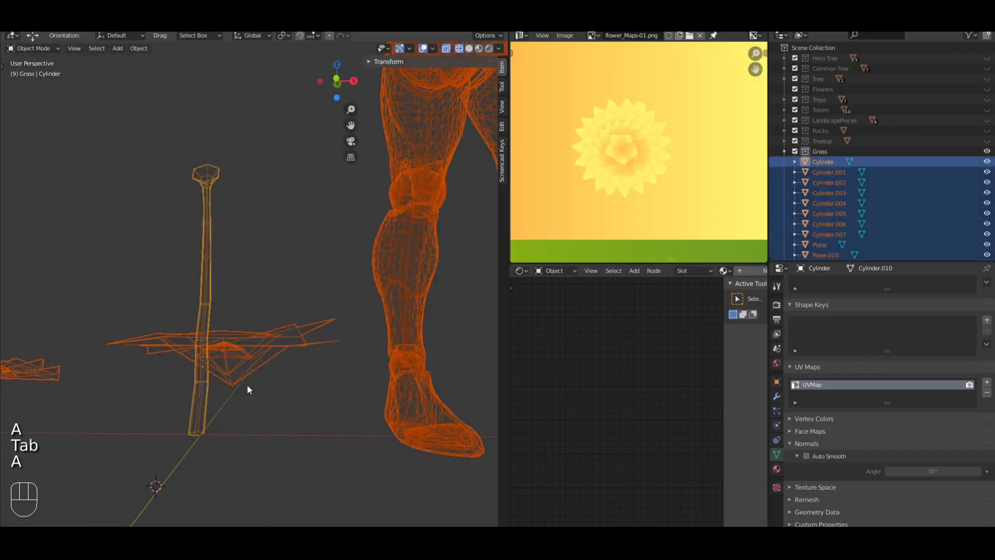
Step: Box-select the edge loop at the stem's mid-height in wireframe and shift it slightly along negative X
key(z)
click(282, 375)
key(a)
middle_drag(308, 375, 278, 388)
key(Tab)
key(a)
key(a)
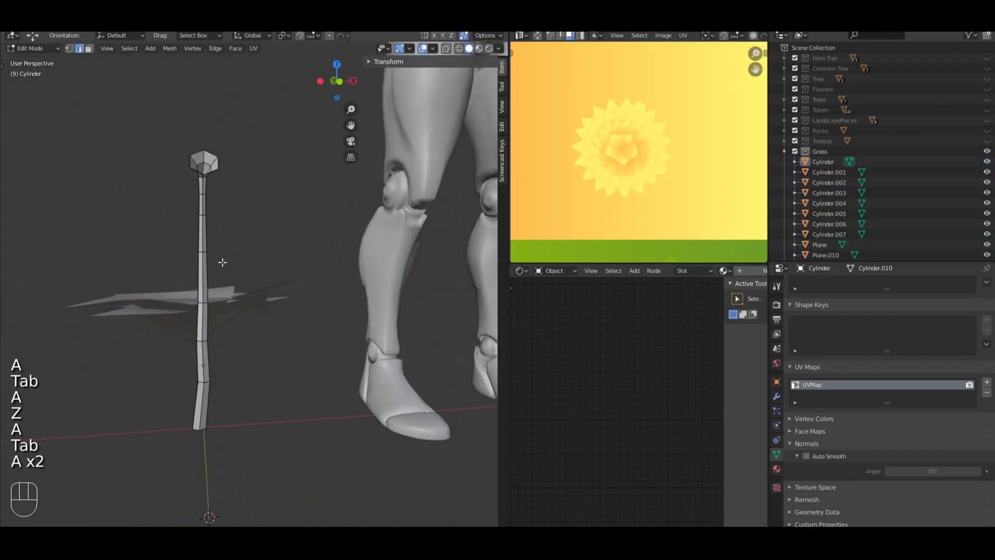
key(b)
right_click(225, 261)
key(z)
key(b)
drag(251, 262, 145, 205)
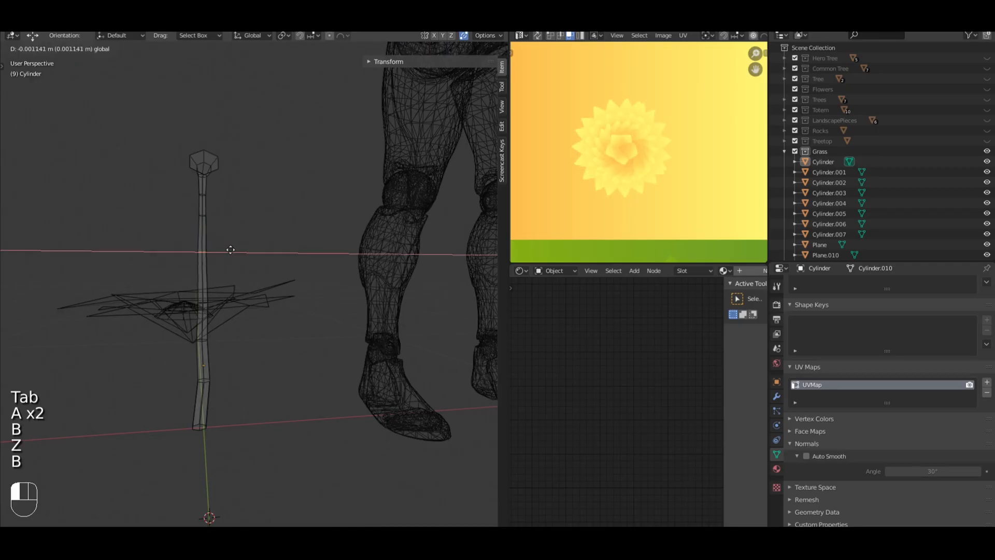
Step: Shift the edge loop in the stem's upper part along the X axis, and return to solid object view
key(a)
key(b)
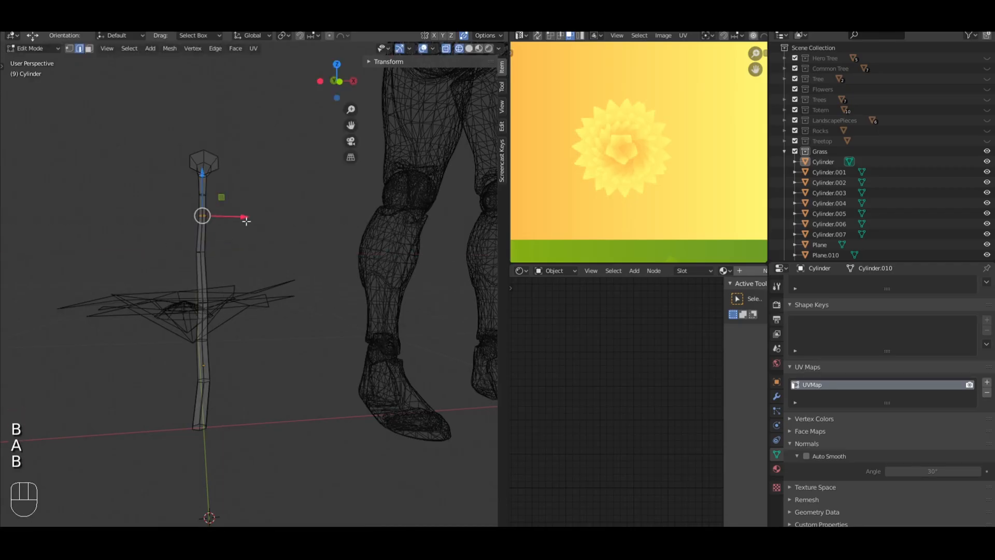
key(a)
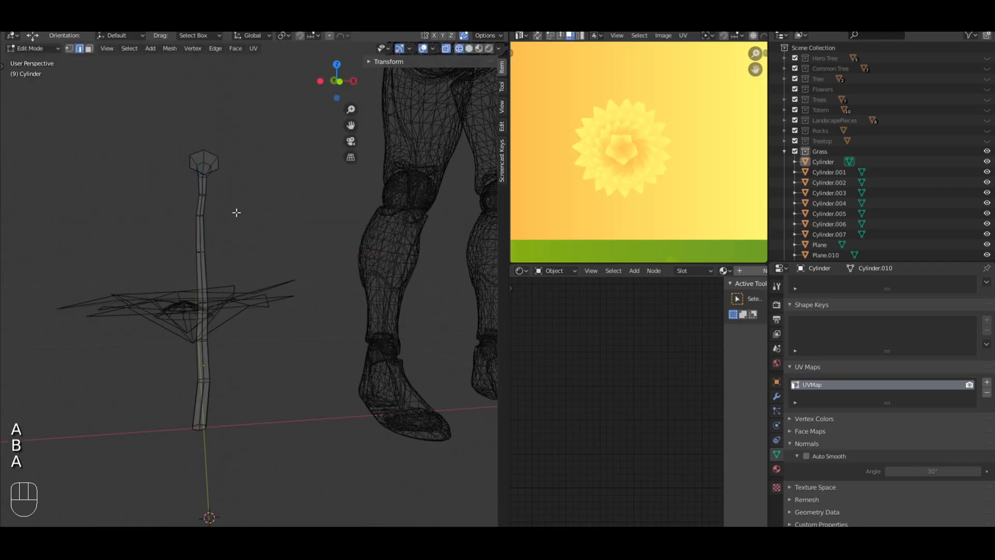
mouse_move(235, 211)
middle_down()
mouse_move(253, 206)
mouse_move(261, 227)
mouse_move(476, 227)
mouse_move(62, 236)
mouse_move(361, 236)
middle_up()
key(a)
key(Tab)
key(a)
key(z)
key(a)
Step: In the front view, nudge the edge loop above mid-height sideways to soften the stem's upper bend
scroll(288, 232, up, 3)
key(KP_1)
key(Tab)
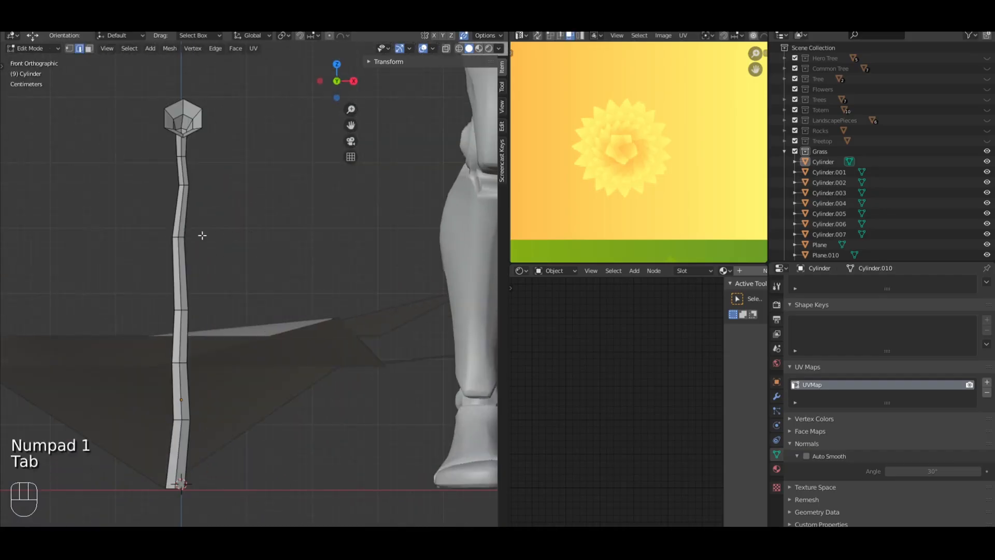
key(b)
drag(156, 224, 228, 238)
key(z)
key(z)
key(z)
key(Tab)
key(a)
key(z)
scroll(228, 237, down, 4)
key(a)
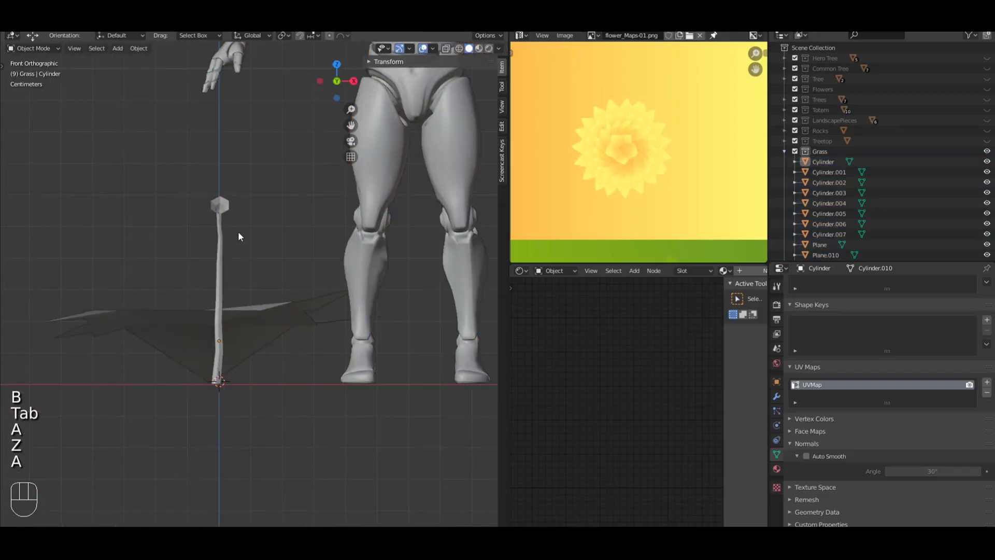
Step: Select the large flat flower and move it over to the foot of the stem
middle_drag(245, 239, 405, 267)
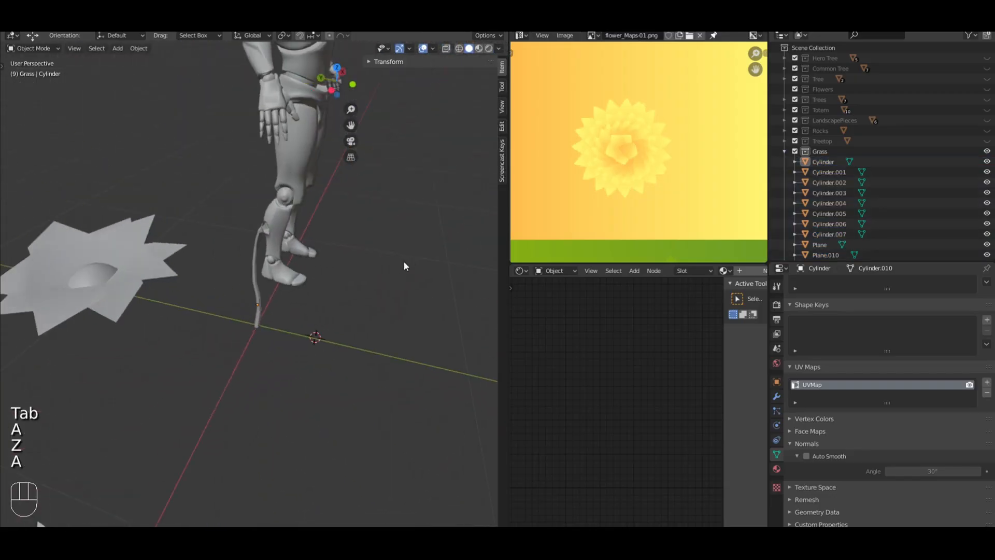
click(152, 276)
middle_drag(58, 286, 319, 260)
key(r)
key(x)
click(363, 312)
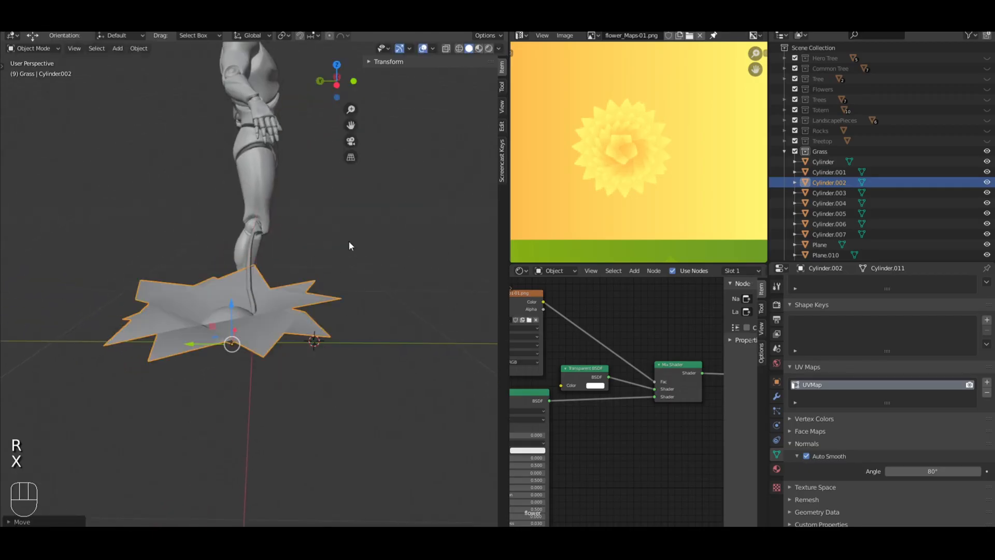
Step: Rotate the flower about the X axis until it stands roughly upright
key(r)
key(x)
click(333, 438)
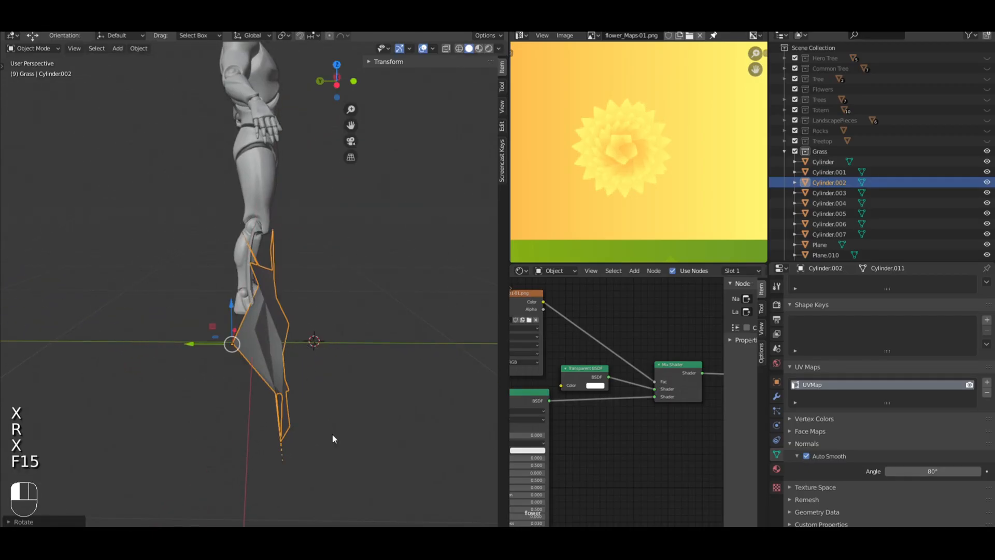
Step: Move the flower head up in front view until its centre sits beside the tip of the stem
middle_drag(333, 438, 179, 348)
key(KP_1)
shift+middle_drag(278, 297, 243, 343)
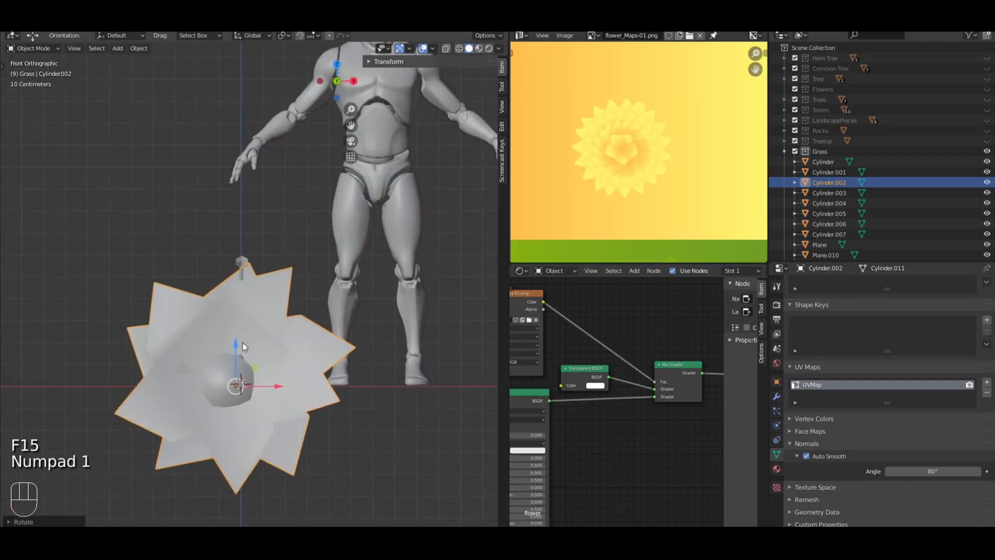
drag(242, 343, 213, 187)
key(z)
scroll(235, 240, up, 4)
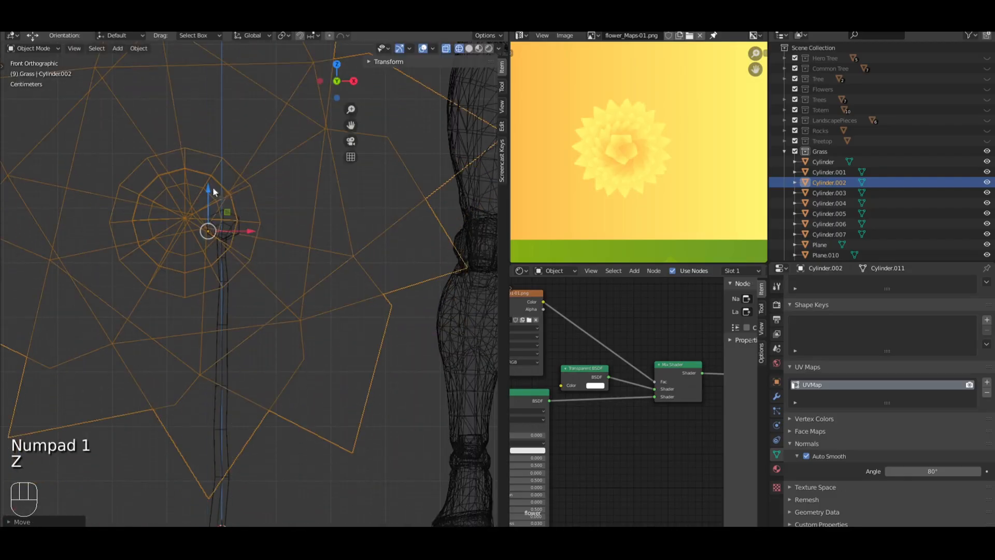
drag(244, 234, 284, 234)
drag(244, 190, 245, 199)
drag(283, 240, 281, 240)
Step: Scale the flower head to about 0.22 and align its centre with the stem's tip
key(s)
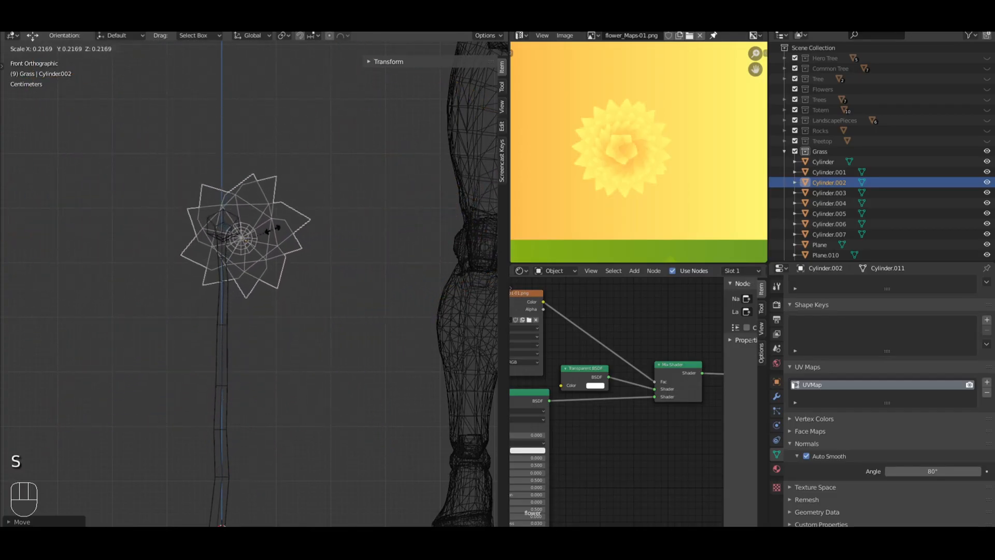
click(234, 209)
key(z)
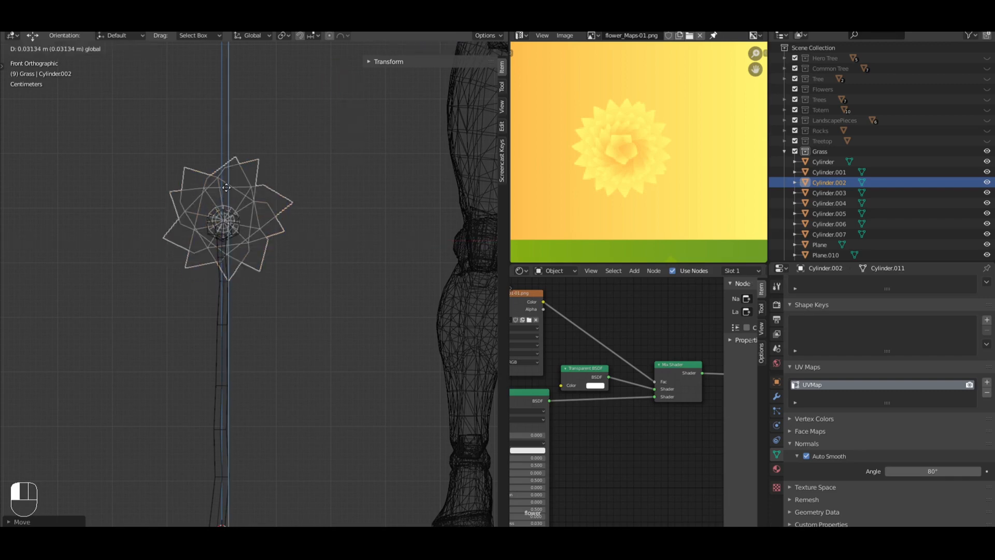
mouse_move(232, 190)
middle_down()
mouse_move(312, 203)
mouse_move(184, 223)
mouse_move(284, 219)
mouse_move(311, 196)
mouse_move(365, 203)
middle_up()
drag(257, 226, 261, 227)
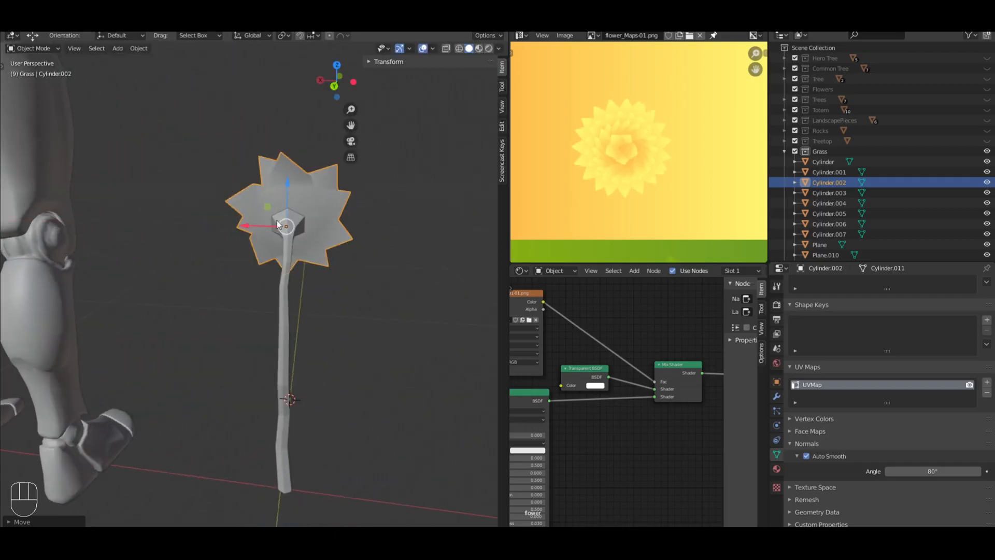
Step: Shift the flower head along Y onto the stem's end and rotate it to adjust its tilt from the side
middle_drag(255, 224, 212, 195)
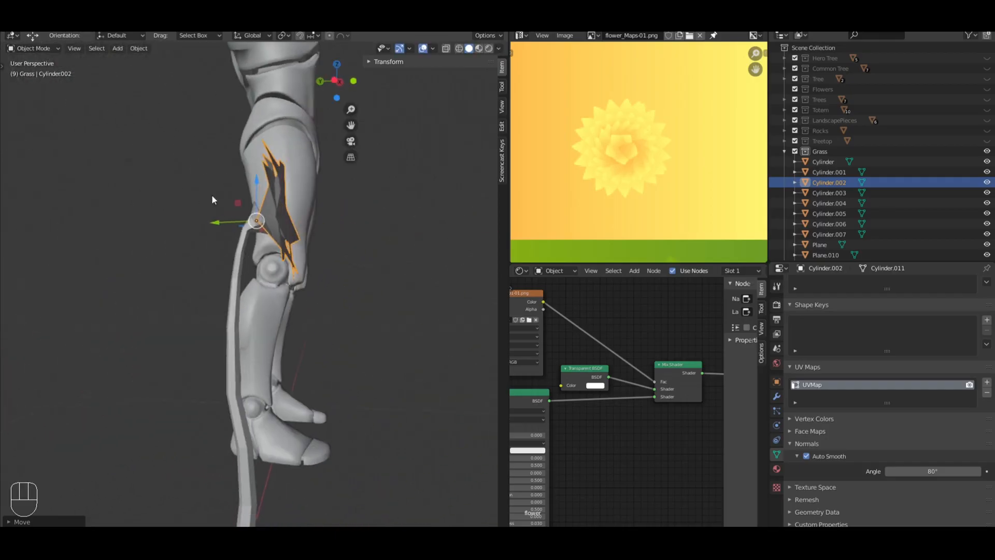
drag(217, 225, 226, 212)
key(r)
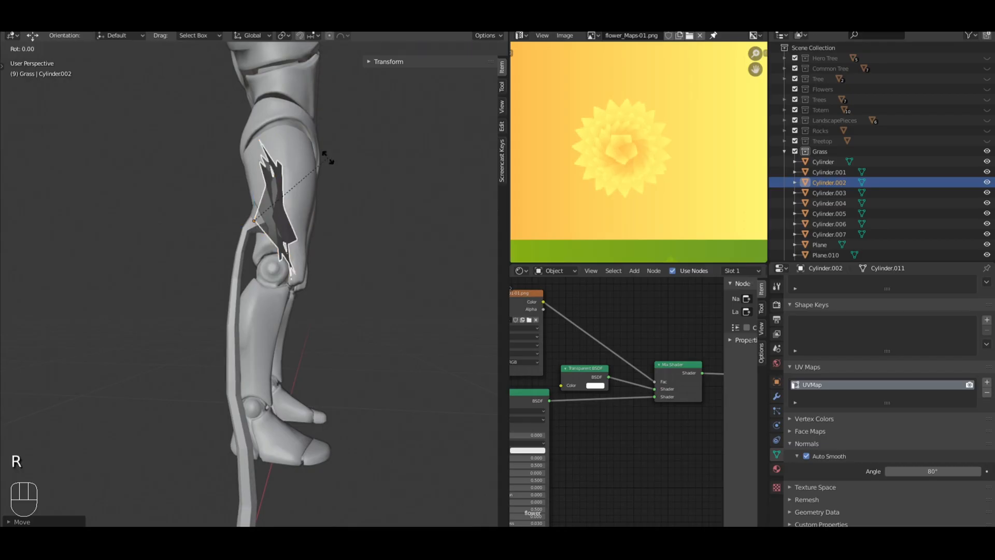
click(352, 181)
key(a)
Step: Fine-tune the flower head's position from both sides so its back meets the stem's tip
middle_drag(353, 181, 171, 194)
click(226, 206)
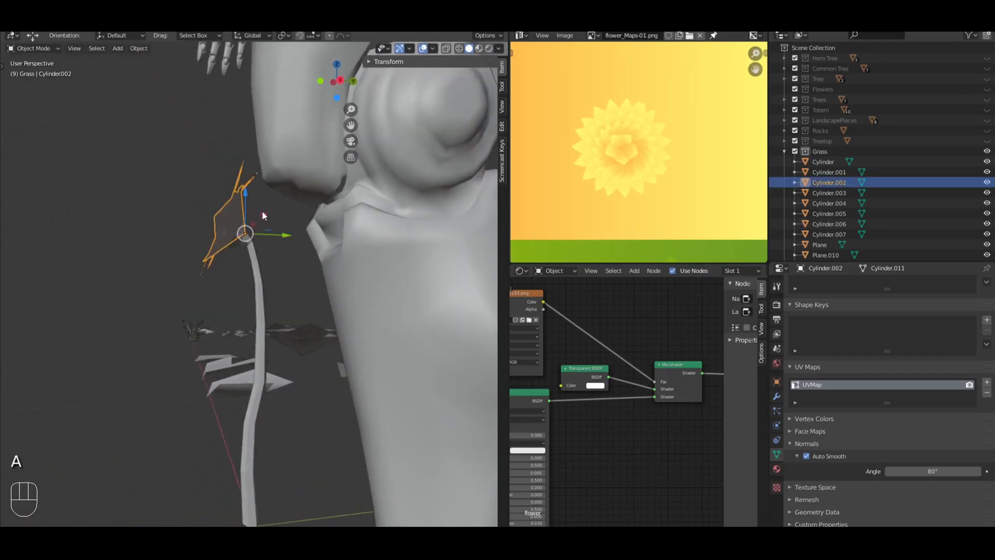
drag(262, 210, 264, 218)
key(a)
middle_drag(263, 218, 73, 231)
click(296, 216)
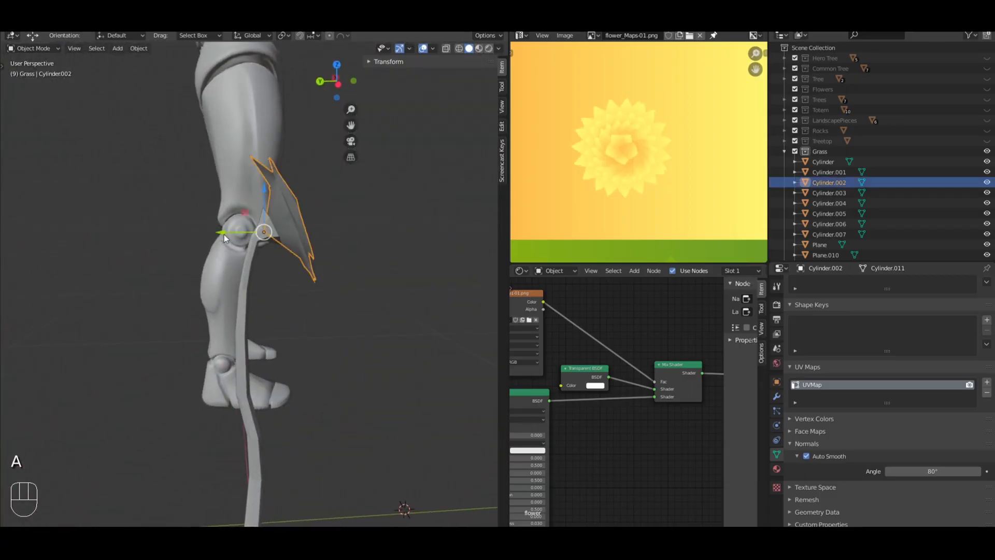
drag(224, 238, 219, 238)
key(a)
middle_drag(387, 231, 423, 257)
key(KP_1)
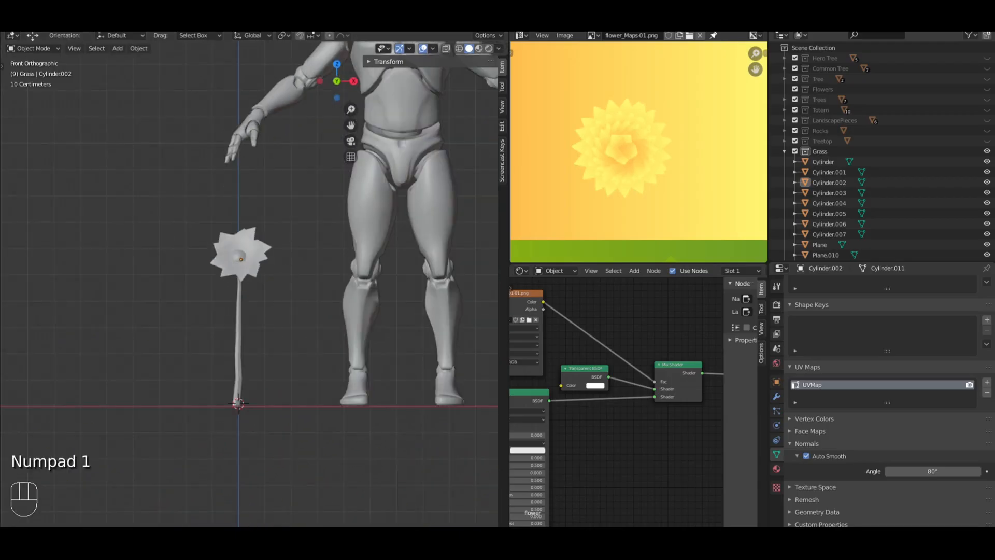
Step: Display the scene in material preview shading and examine the textured flower head on its stem
click(479, 48)
key(a)
key(a)
middle_drag(285, 266, 310, 236)
scroll(204, 269, up, 3)
scroll(315, 246, up, 2)
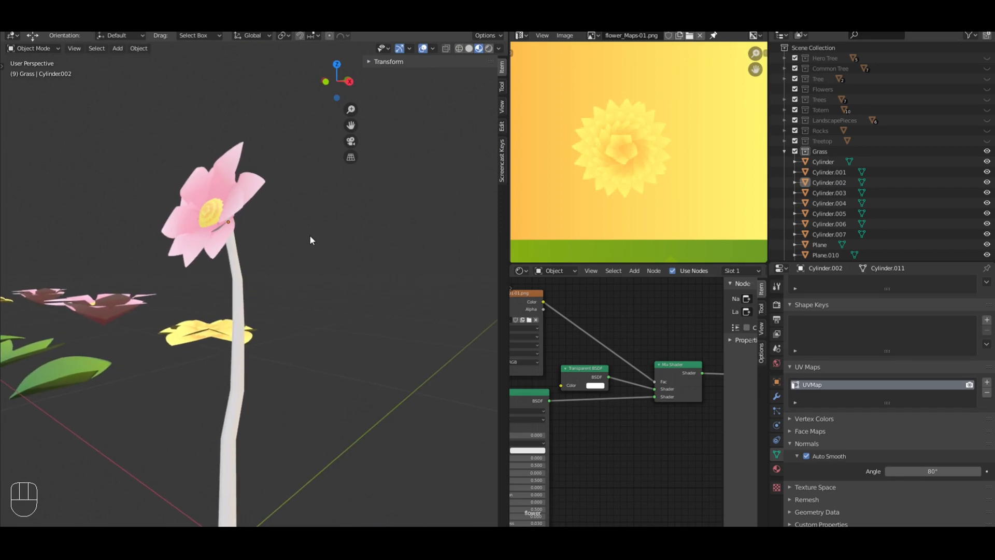
Step: Apply smooth shading to the flower's stem and check it from behind
click(238, 270)
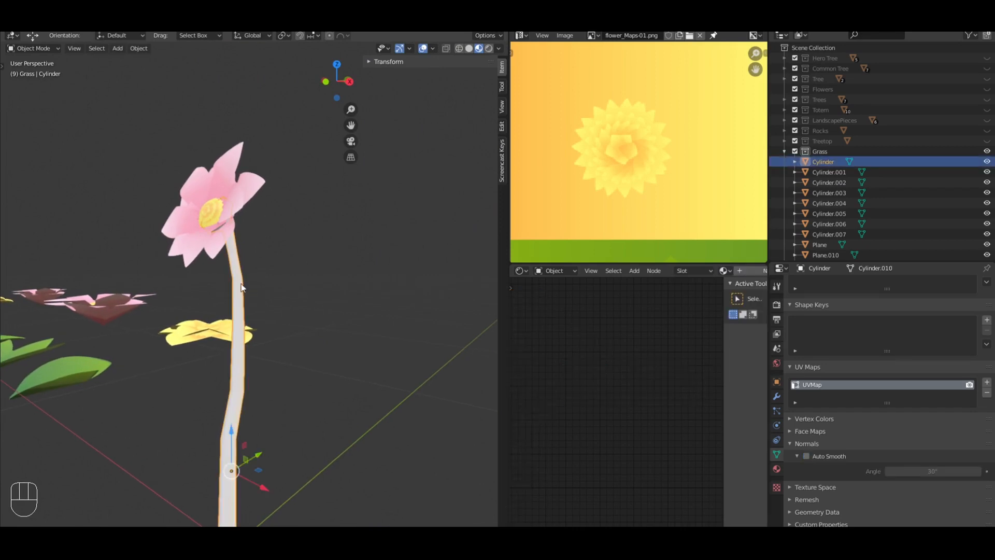
key(space)
text(shade)
key(Return)
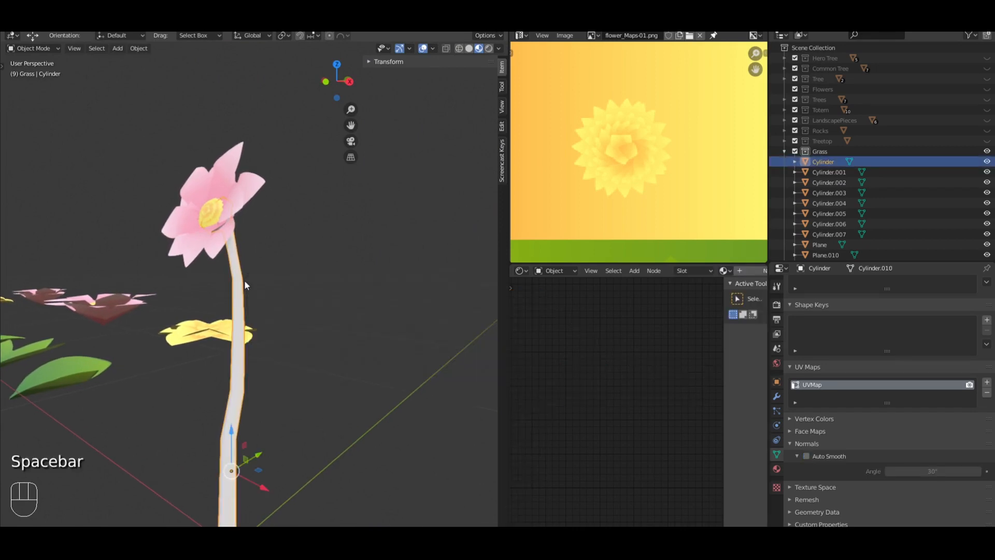
key(a)
scroll(275, 281, down, 1)
middle_drag(276, 282, 302, 260)
click(282, 258)
click(281, 259)
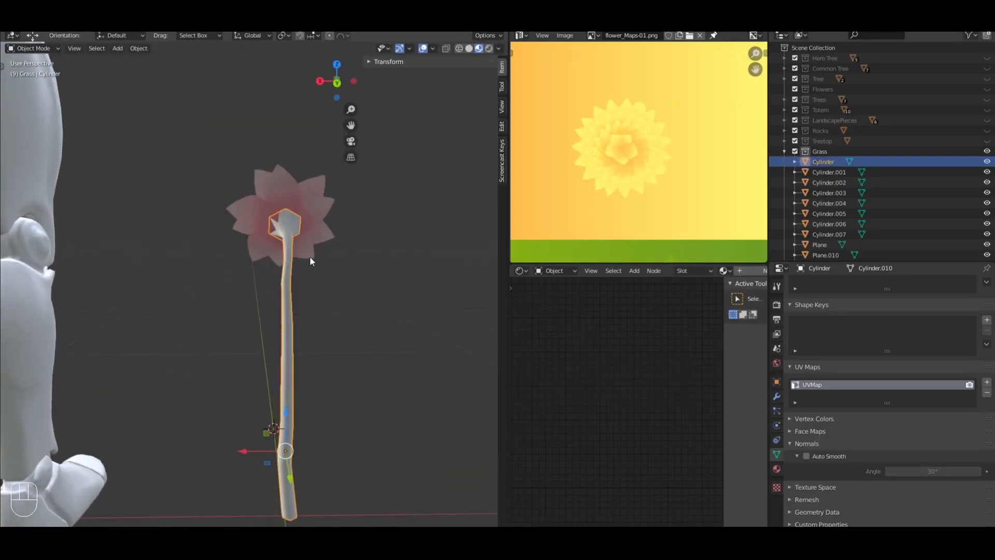
Step: Open the stem mesh in Edit Mode with all its geometry selected and the whole flower texture in view
scroll(673, 217, down, 5)
shift+middle_drag(656, 159, 634, 173)
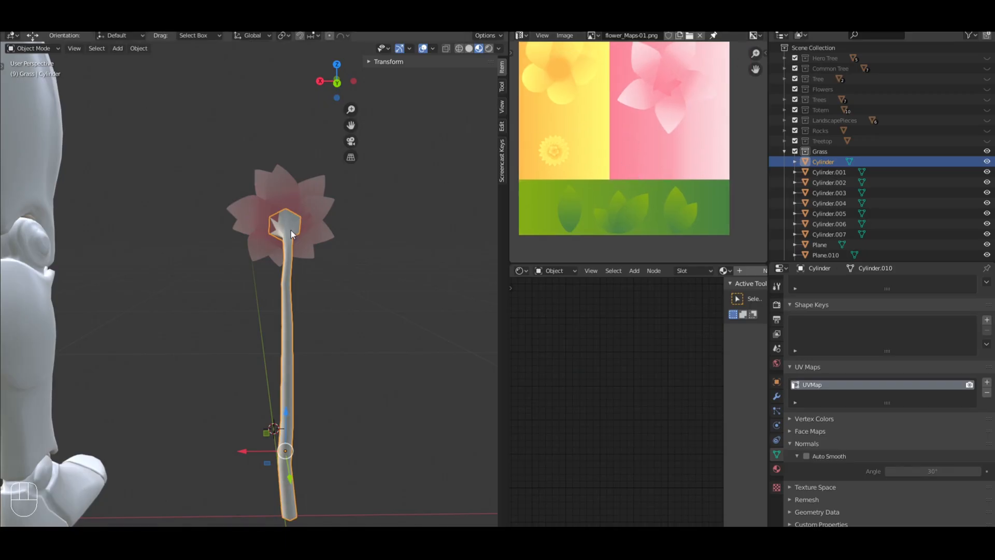
key(Tab)
key(a)
key(a)
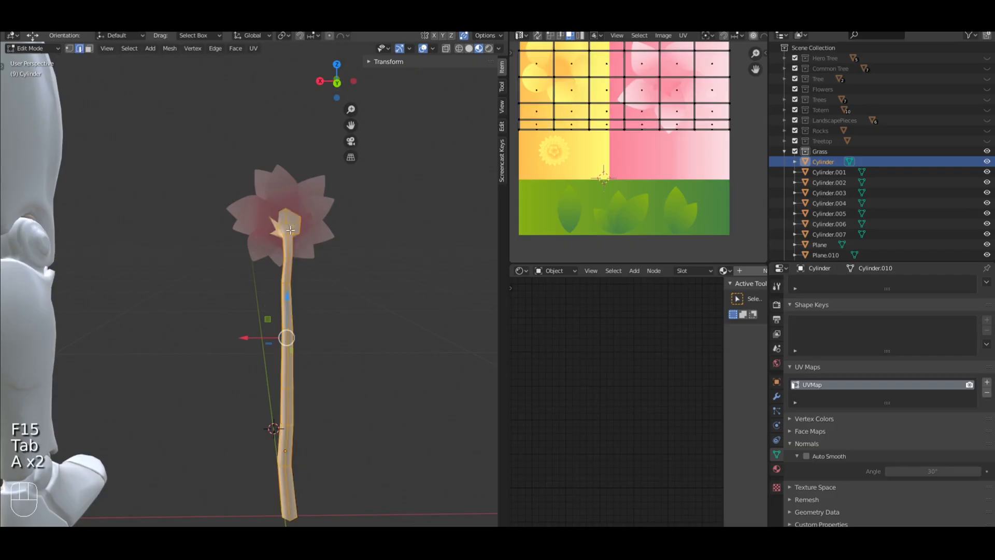
Step: Try to unwrap the stem without seams and undo the unwrap
key(u)
click(265, 201)
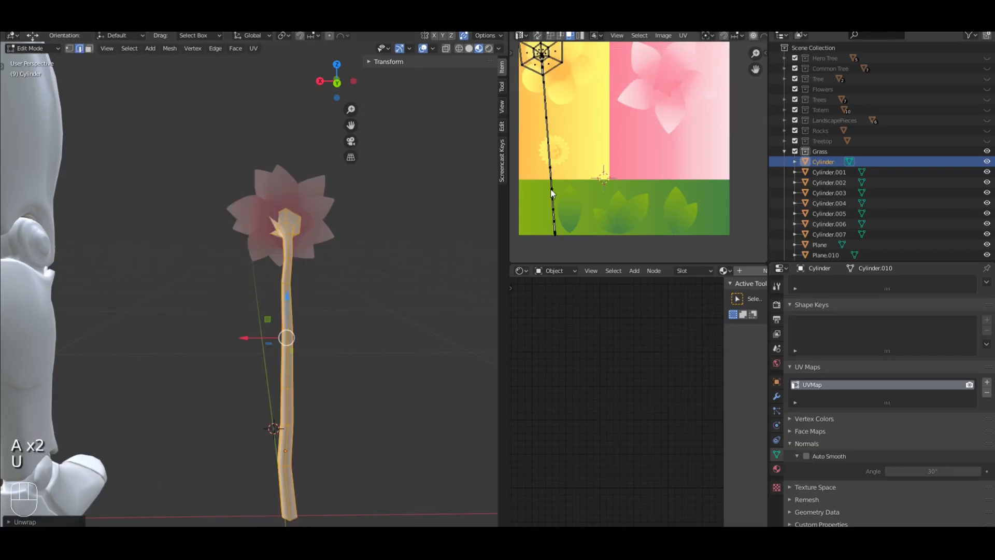
key(ctrl+z)
scroll(588, 174, down, 2)
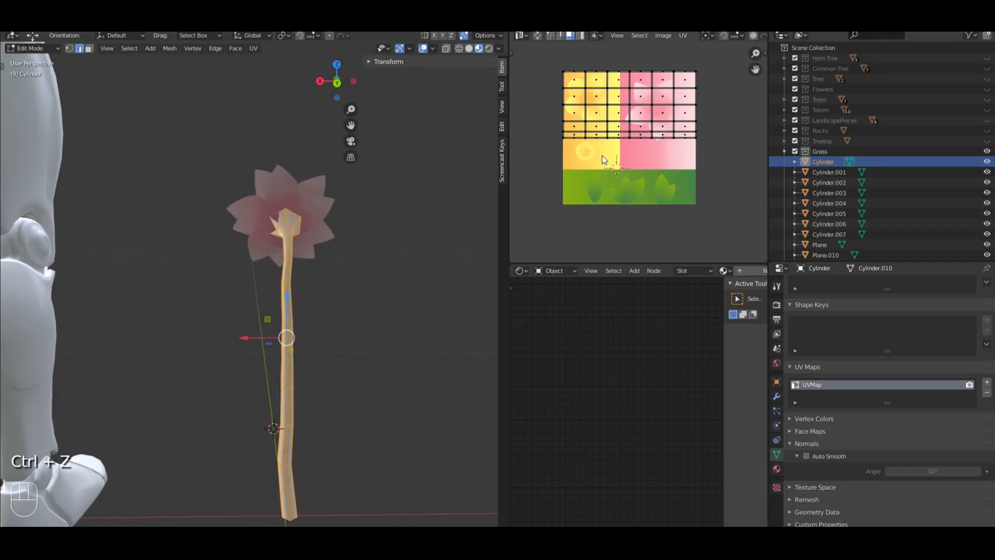
key(u)
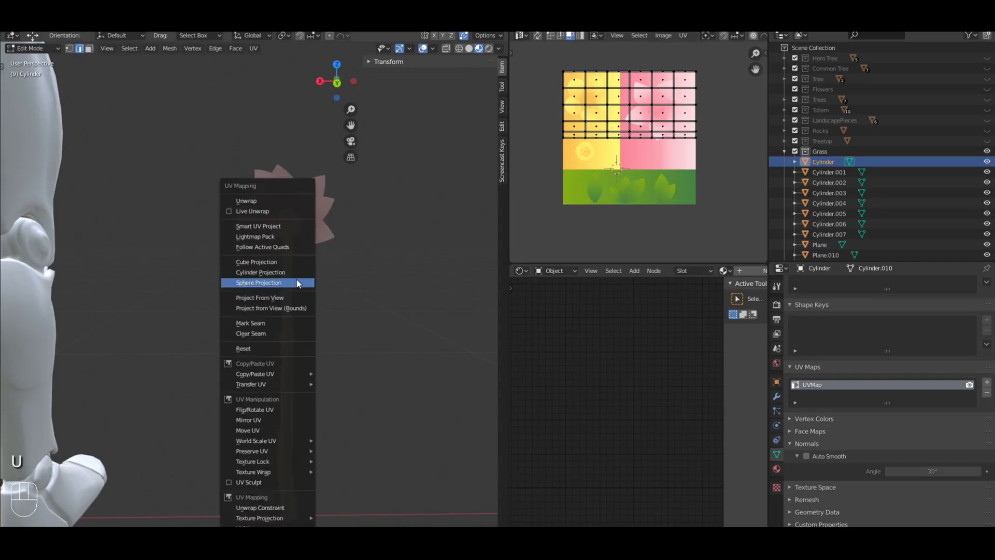
Step: Mark a lengthwise edge loop of the stem as a seam and unwrap the entire stem
key(ctrl+Tab)
key(a)
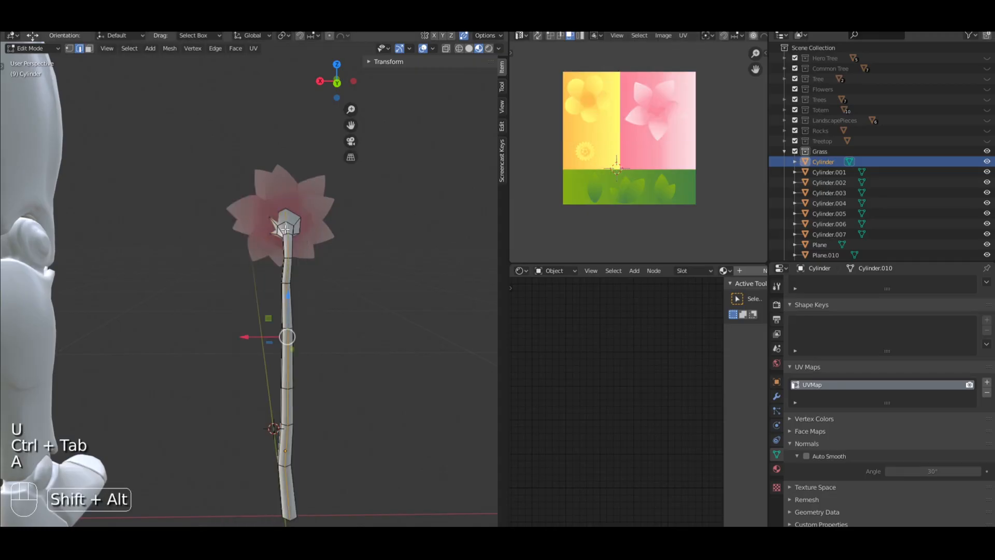
key(ctrl+e)
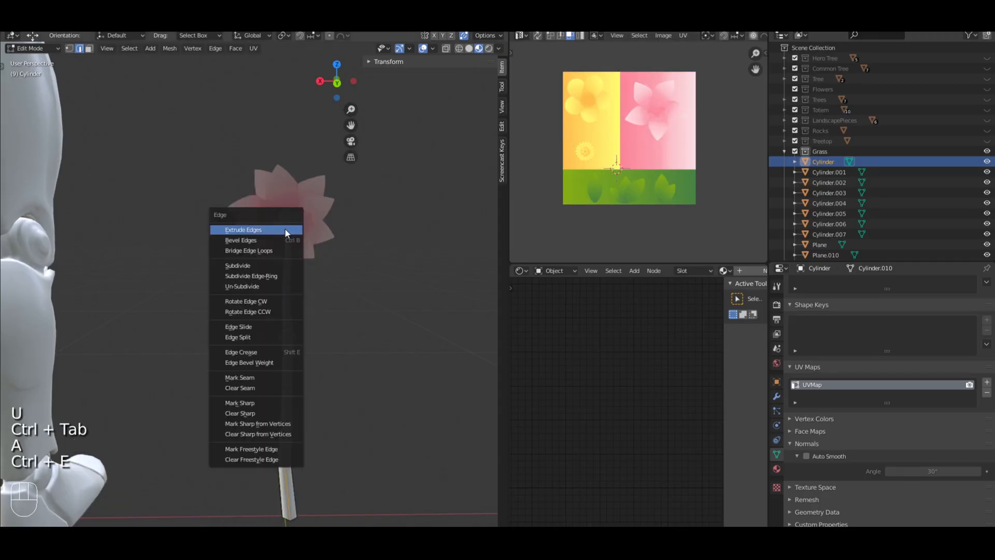
click(246, 379)
key(a)
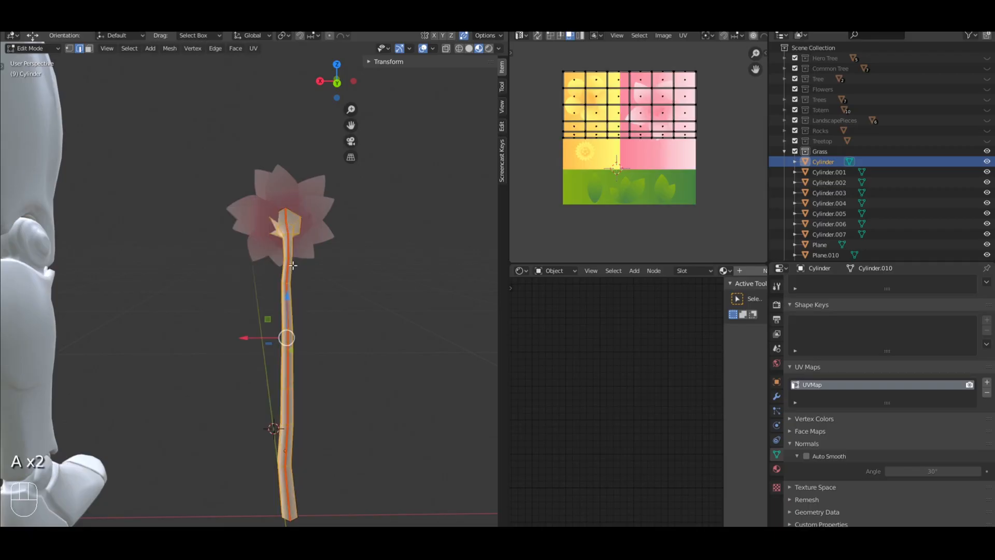
key(u)
click(259, 207)
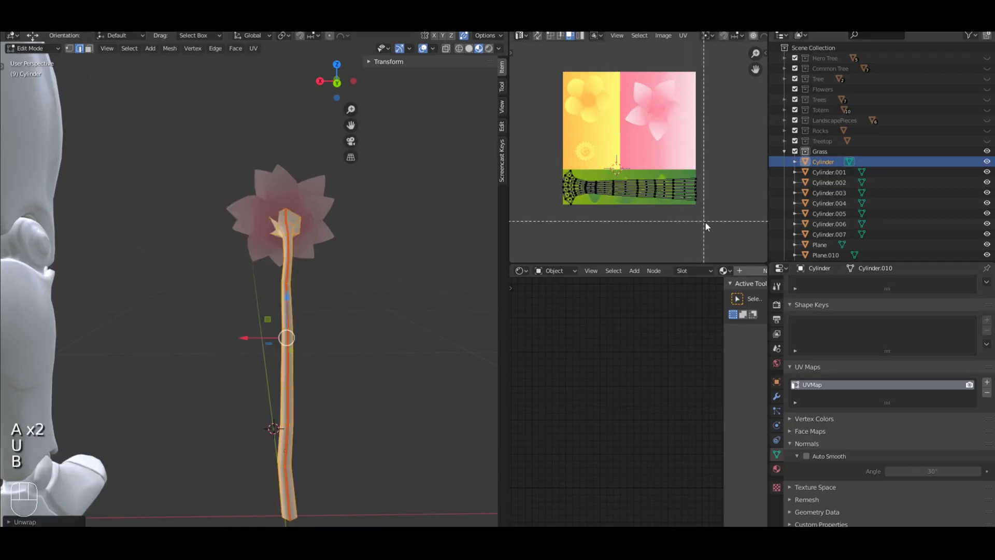
Step: Shrink the stem's UV island, turn it upright and place it in the green area beside the first leaf, then leave Edit Mode
drag(705, 226, 561, 170)
key(s)
click(633, 173)
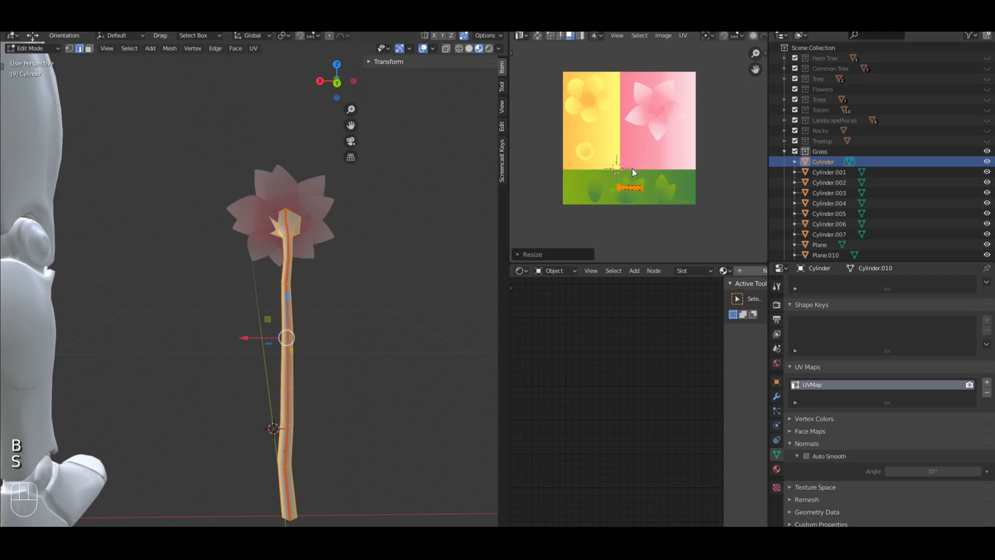
key(g)
click(585, 181)
key(r)
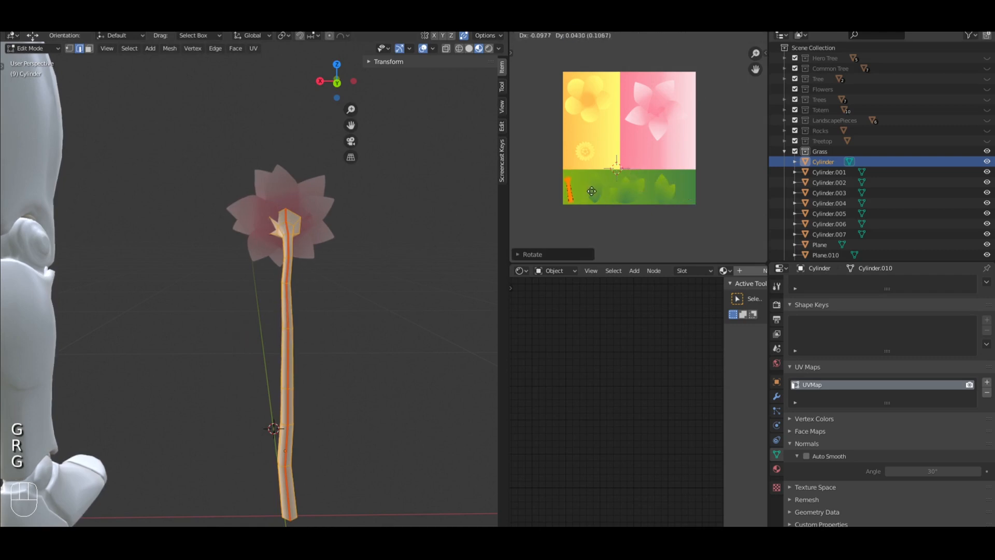
click(592, 190)
key(r)
click(597, 188)
key(Tab)
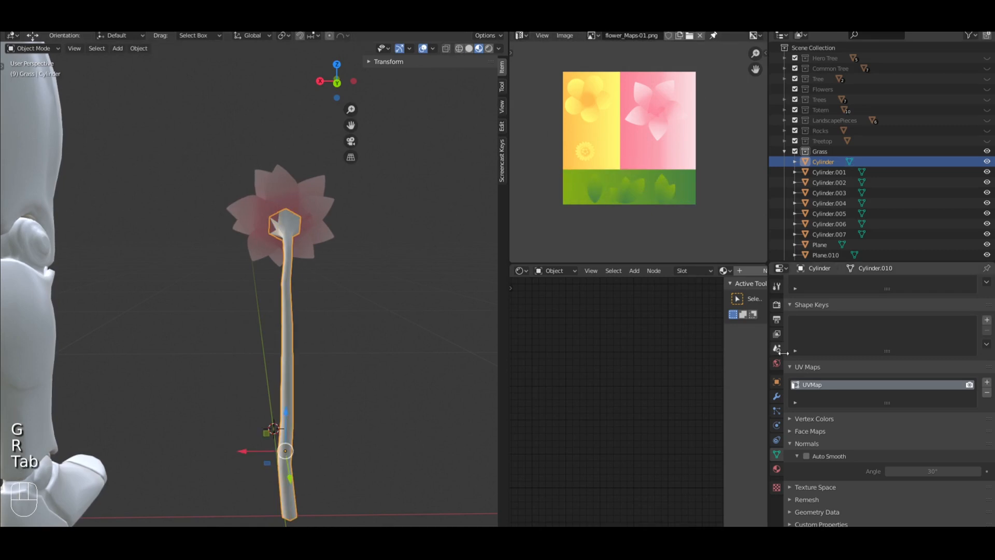
Step: Assign the existing "flower" material to the stem and check how it displays
scroll(805, 359, up, 3)
click(777, 469)
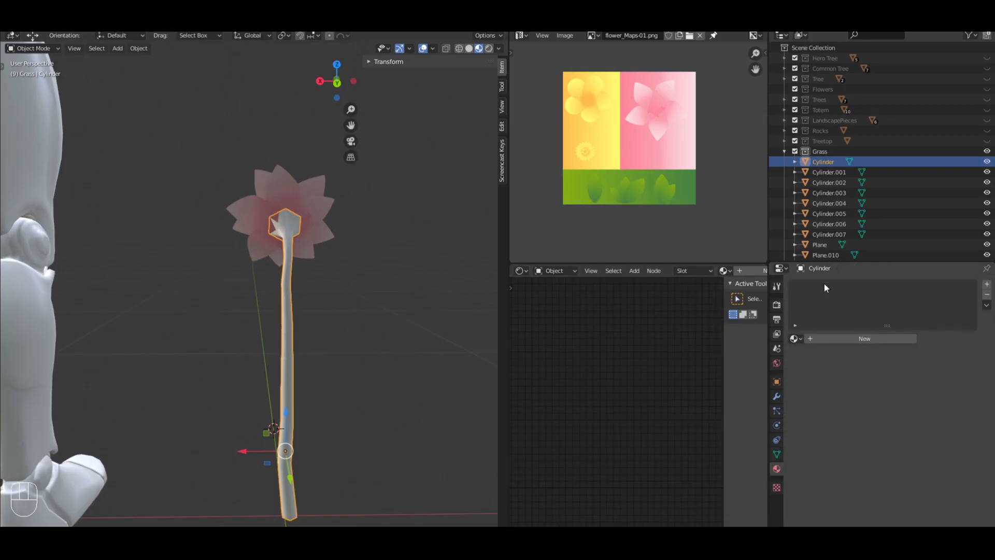
click(794, 338)
click(816, 369)
key(a)
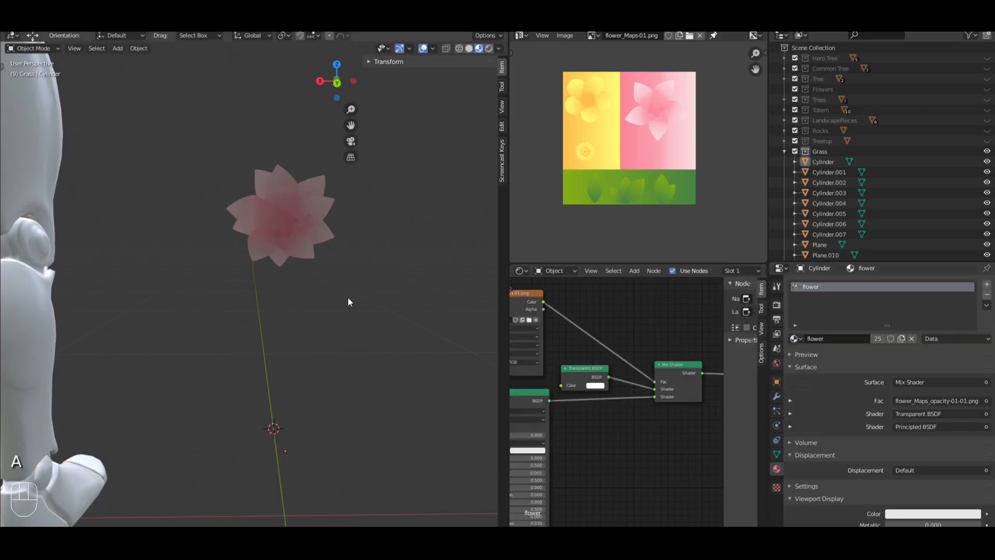
key(a)
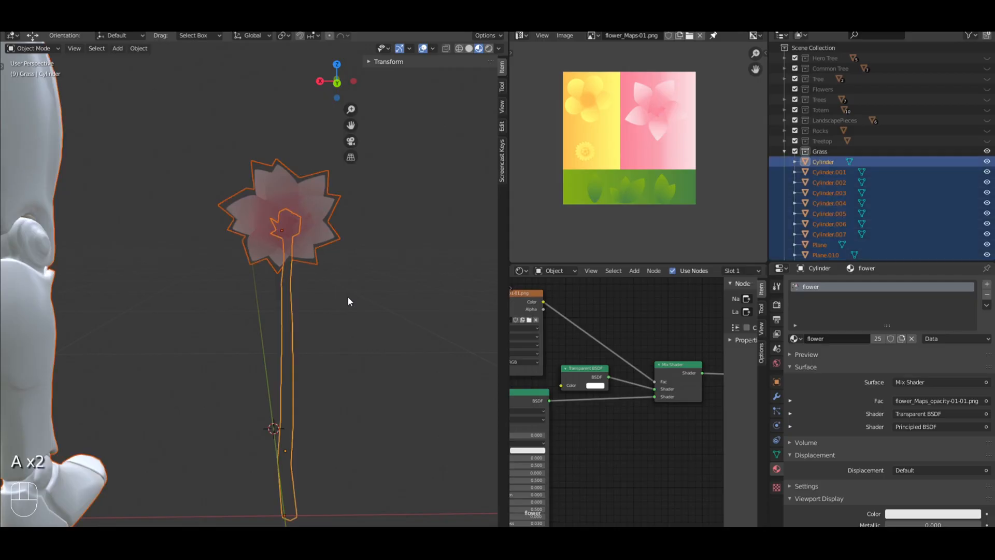
key(a)
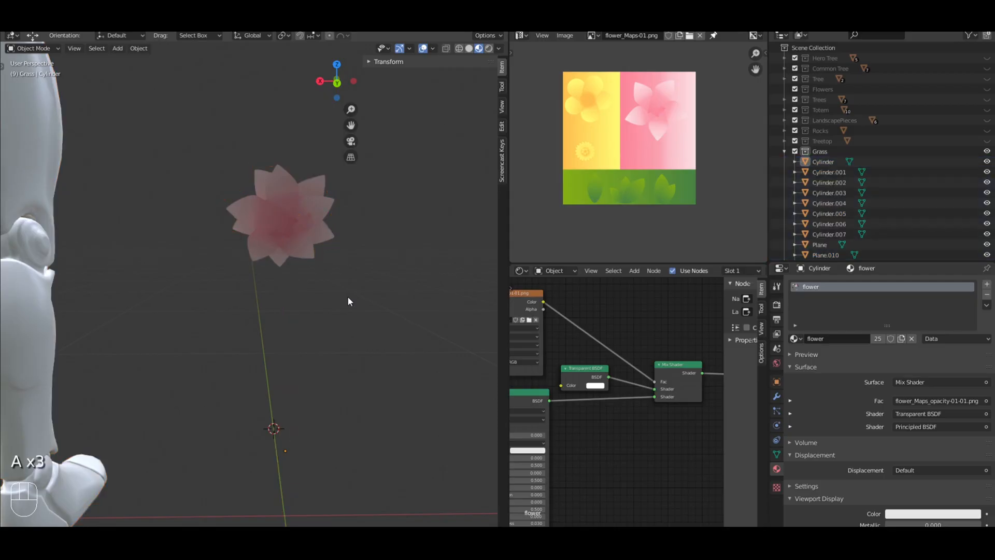
click(294, 287)
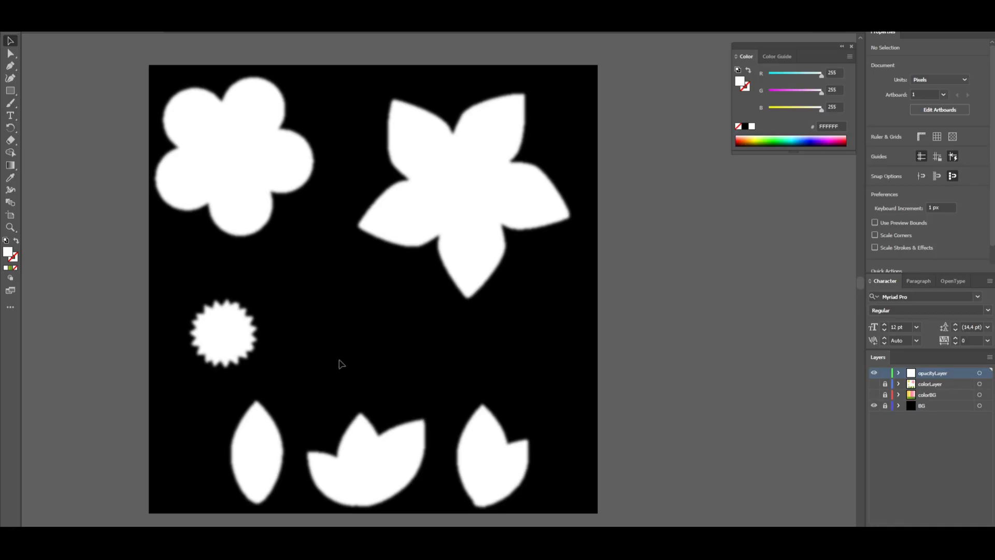
Step: Switch to Illustrator and draw a white 81 x 138 px rectangle on opacityLayer in the artboard's lower-left corner
drag(348, 362, 400, 331)
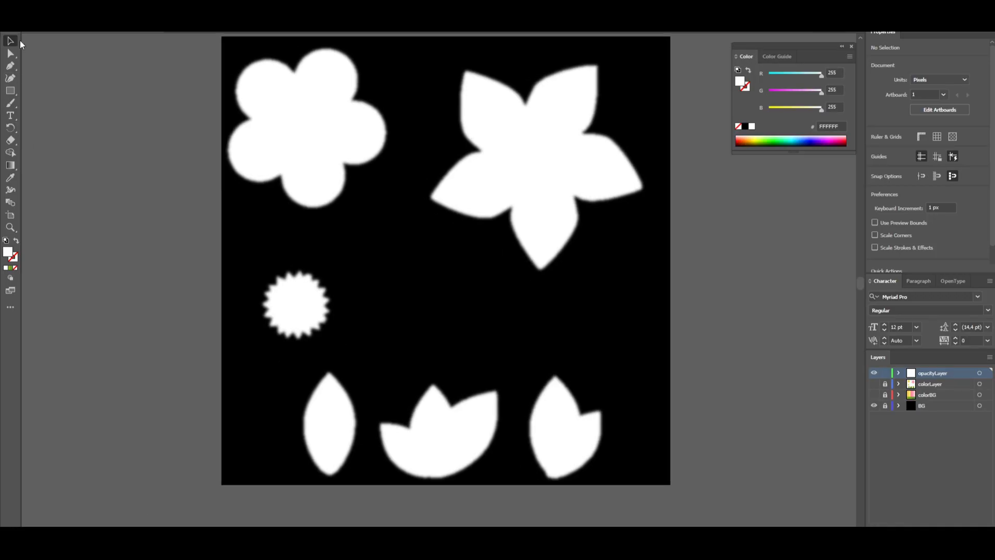
click(11, 91)
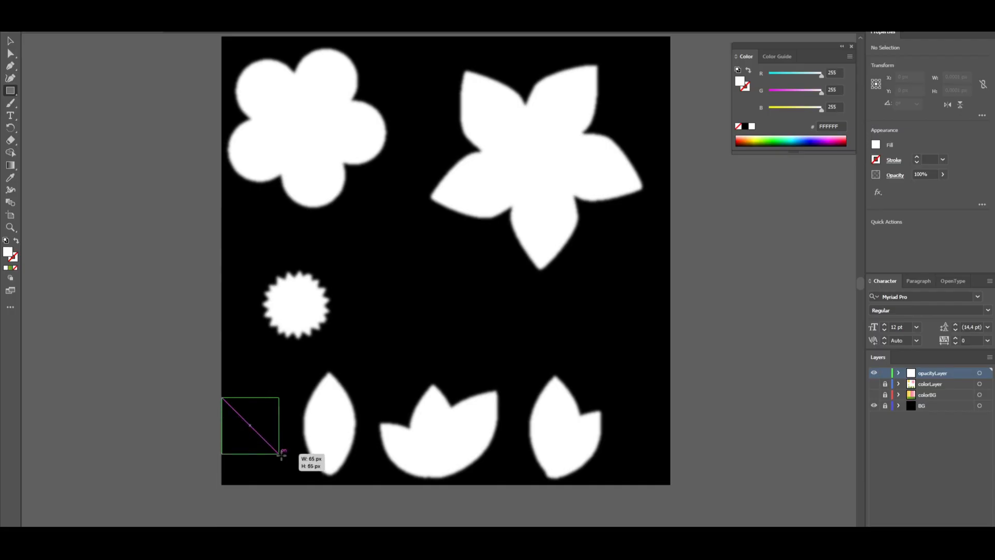
drag(280, 454, 294, 484)
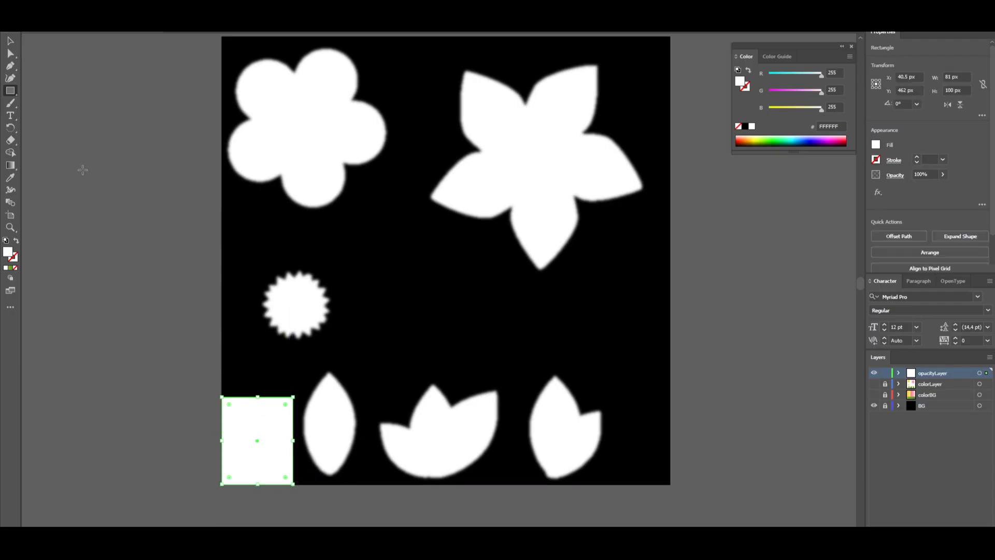
drag(259, 397, 259, 364)
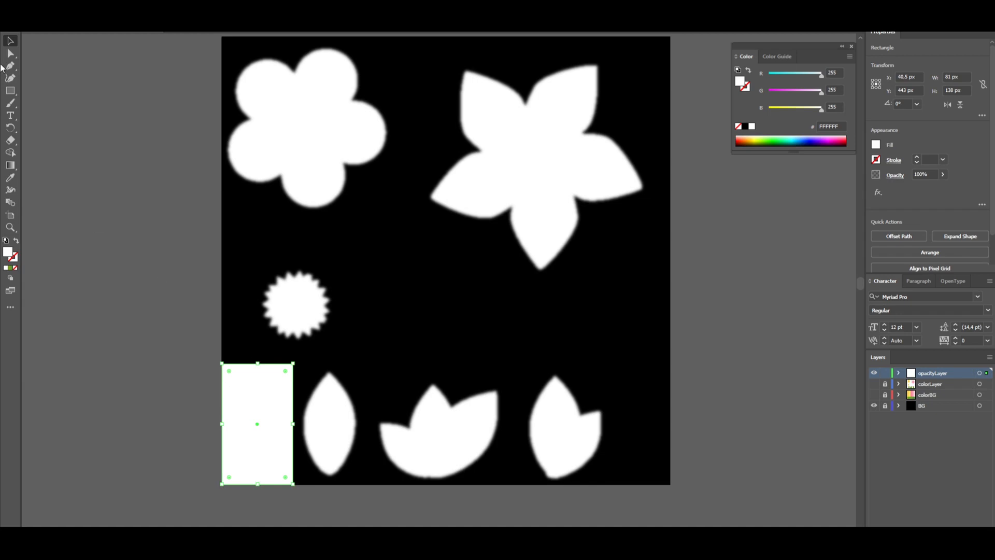
Step: Start exporting the artwork as PNG and browse to the flower maps subfolder inside the project's Textures folder
click(32, 34)
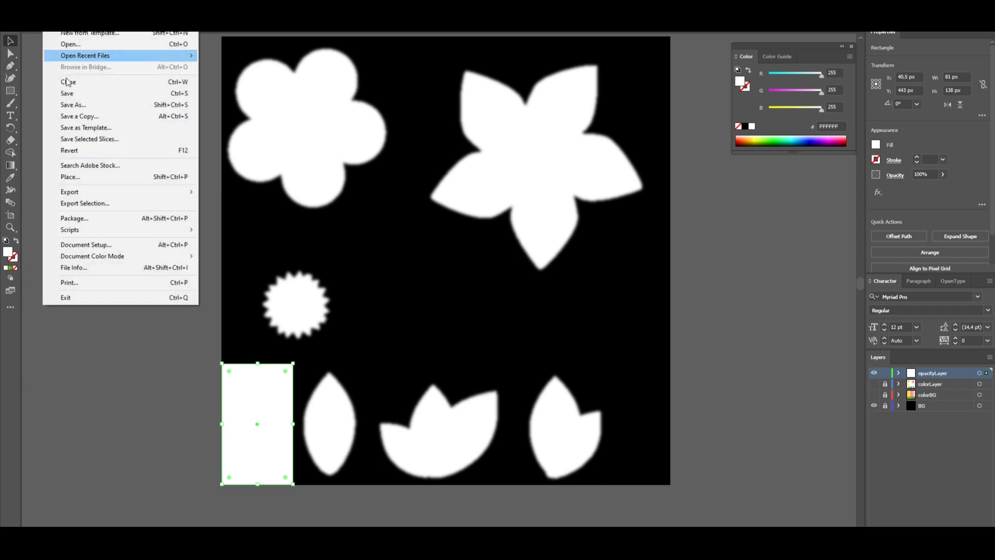
mouse_move(72, 193)
click(242, 204)
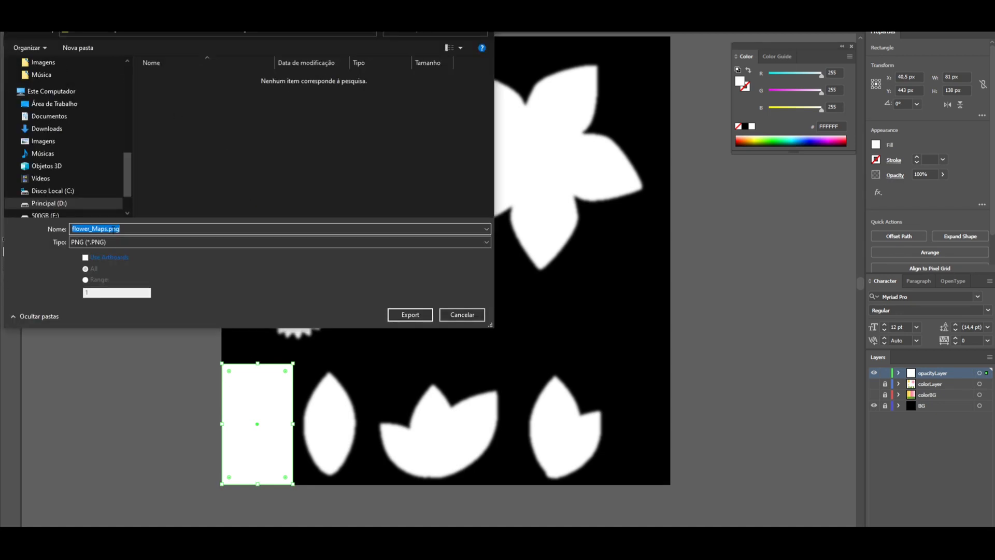
click(108, 244)
click(108, 242)
click(265, 31)
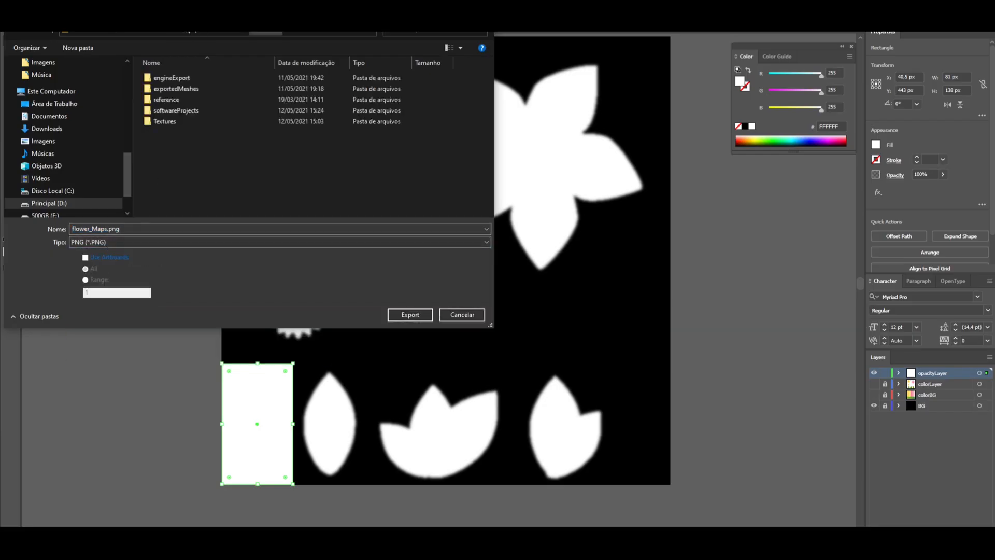
double_click(184, 121)
double_click(164, 91)
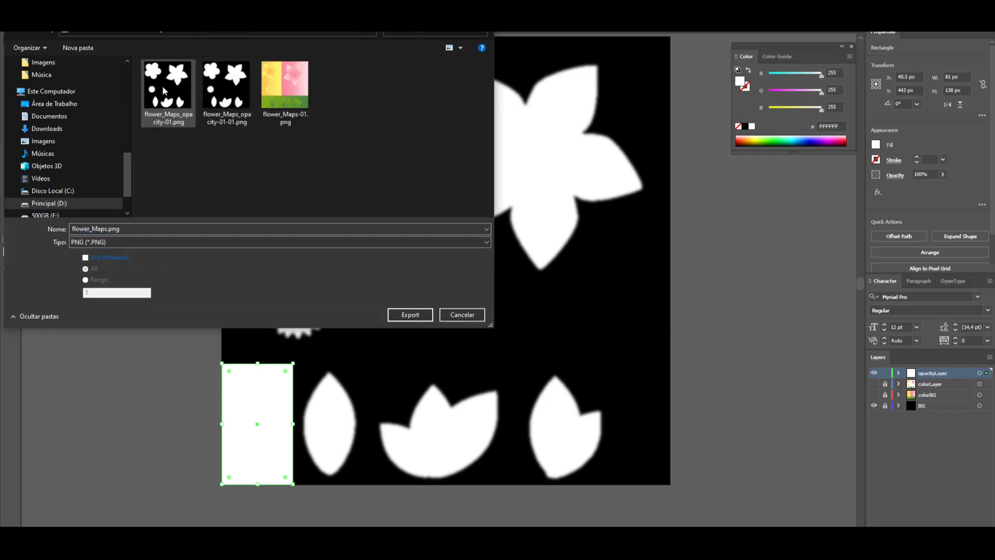
Step: Export the opacity map as flower_Maps_opacity-01.png using artboards, replacing the existing flower_Maps_opacity-01-01.png
click(223, 119)
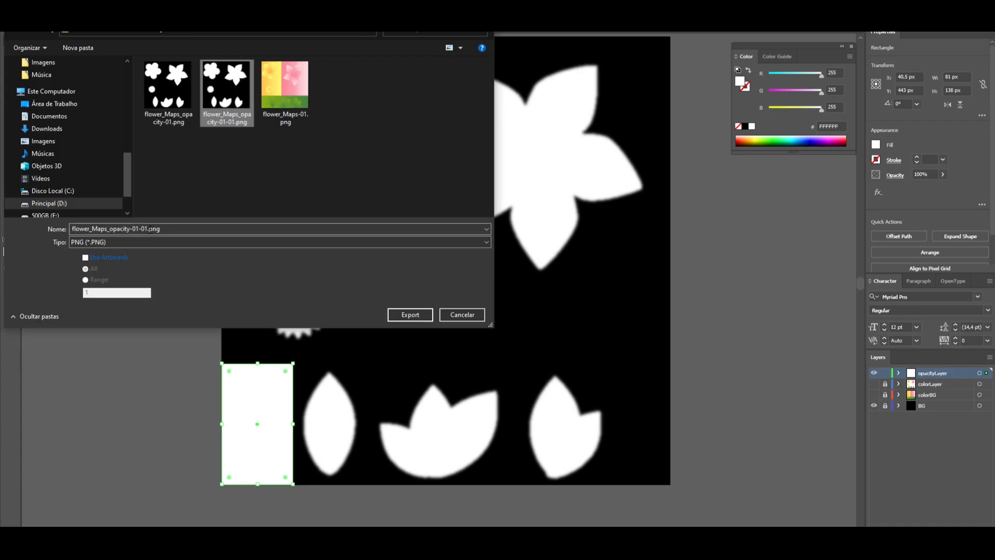
double_click(158, 229)
key(BackSpace)
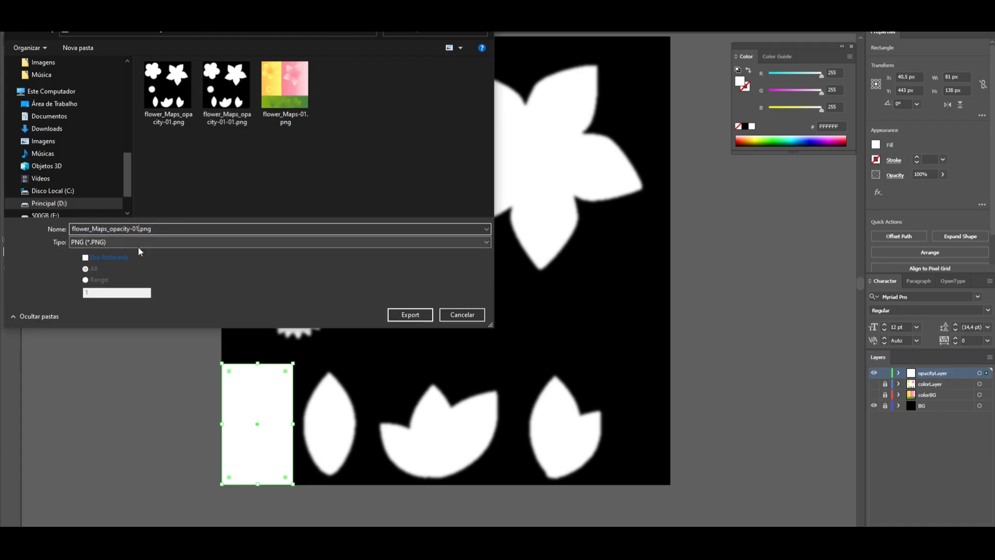
click(116, 258)
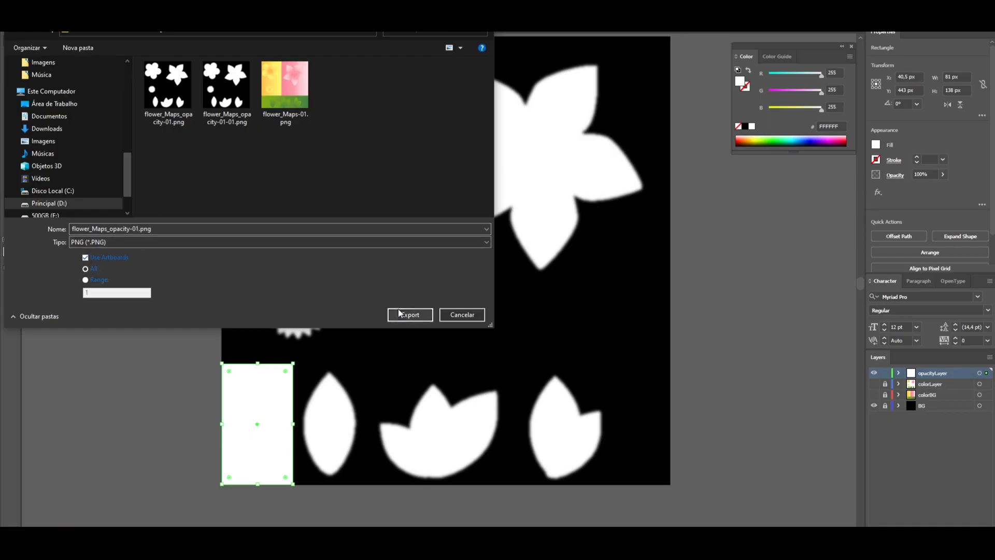
click(407, 315)
click(103, 211)
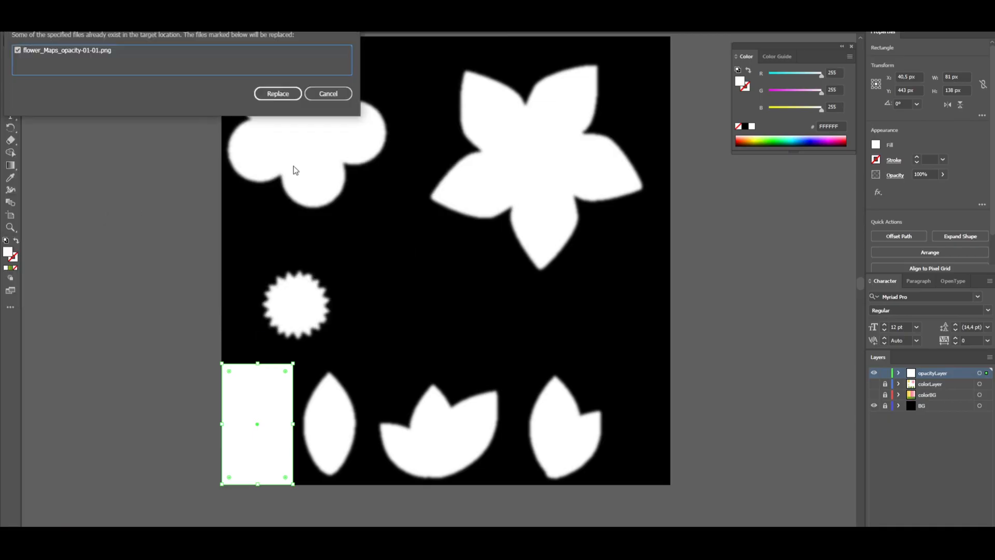
click(277, 93)
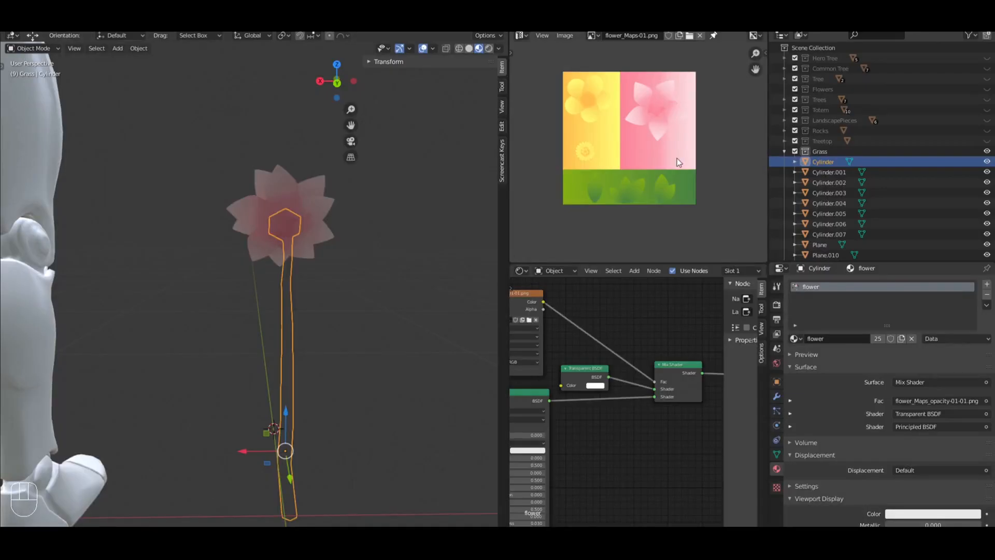
Step: Switch back to Blender and load the updated flower_Maps_opacity-01-01.png into the opacity Image Texture node of the flower material
middle_drag(592, 331, 656, 333)
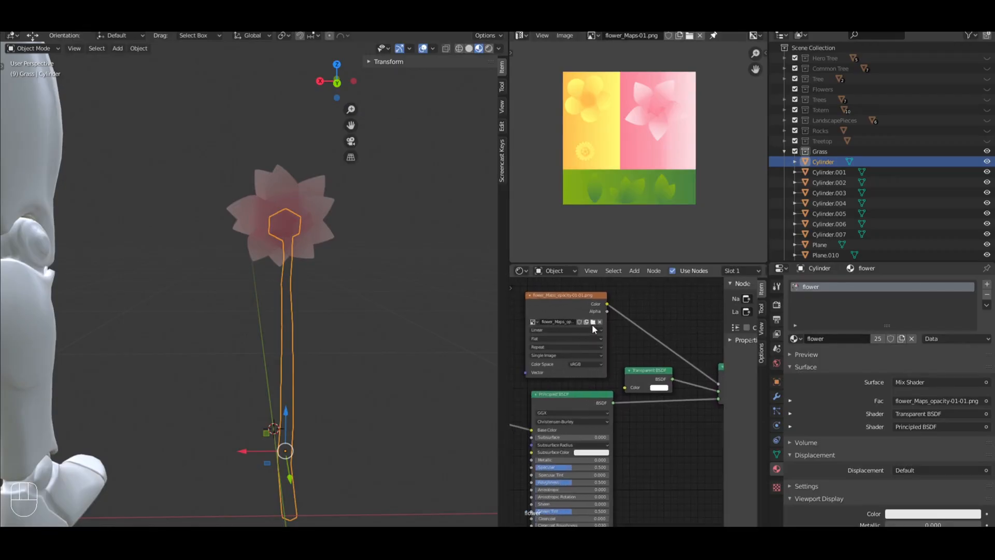
click(592, 322)
double_click(561, 217)
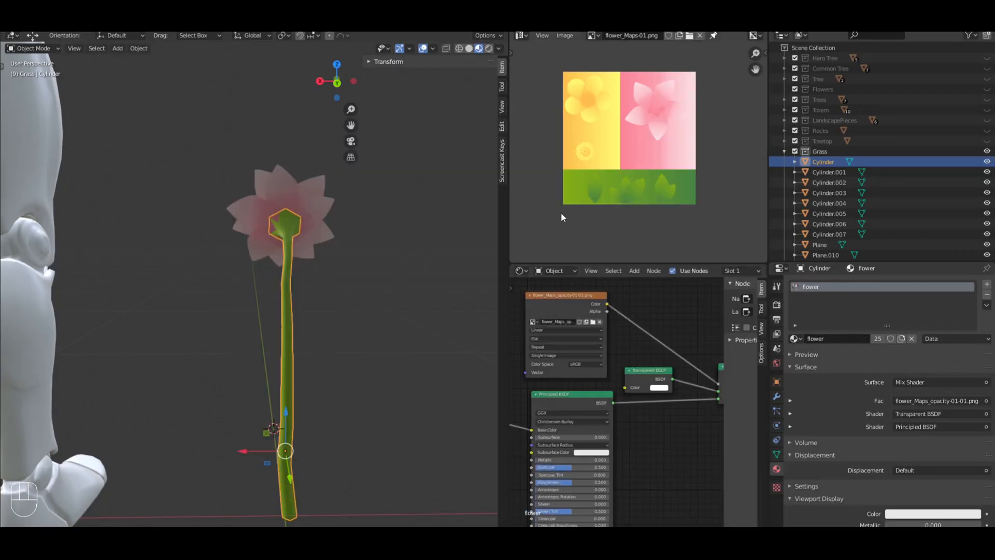
key(a)
middle_drag(389, 245, 368, 262)
scroll(368, 262, up, 5)
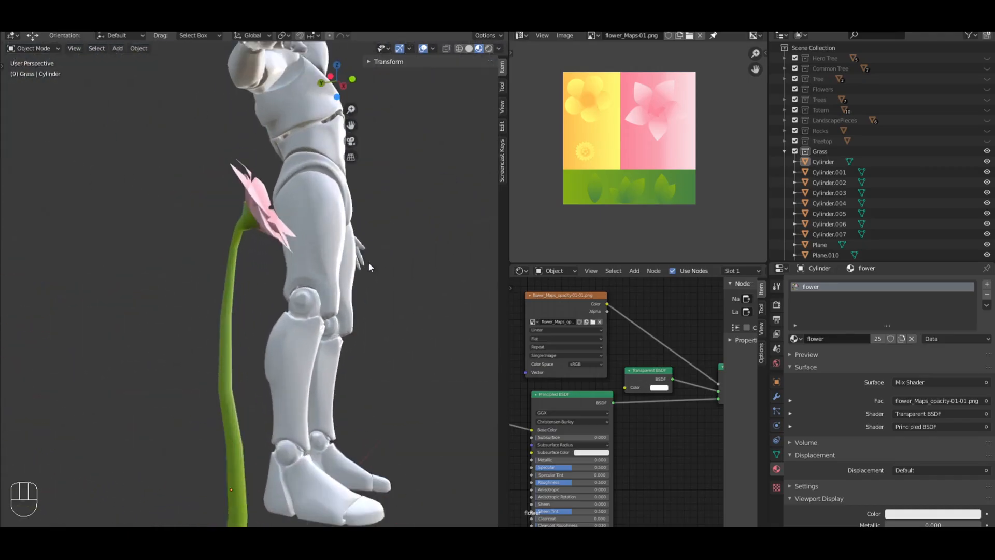
Step: Open the stem in Edit Mode with edge selection and clear the current selection
key(Tab)
key(ctrl+Tab)
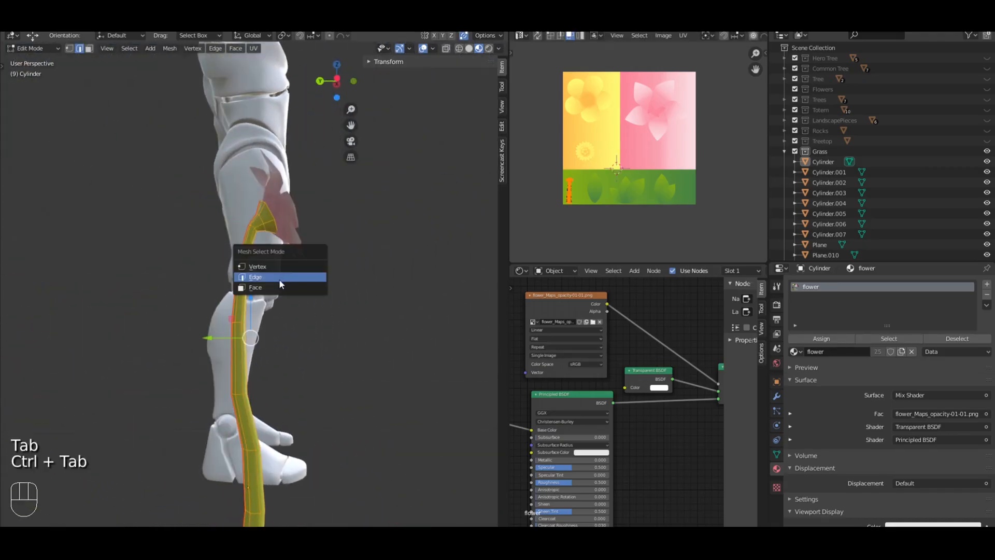
click(279, 282)
key(a)
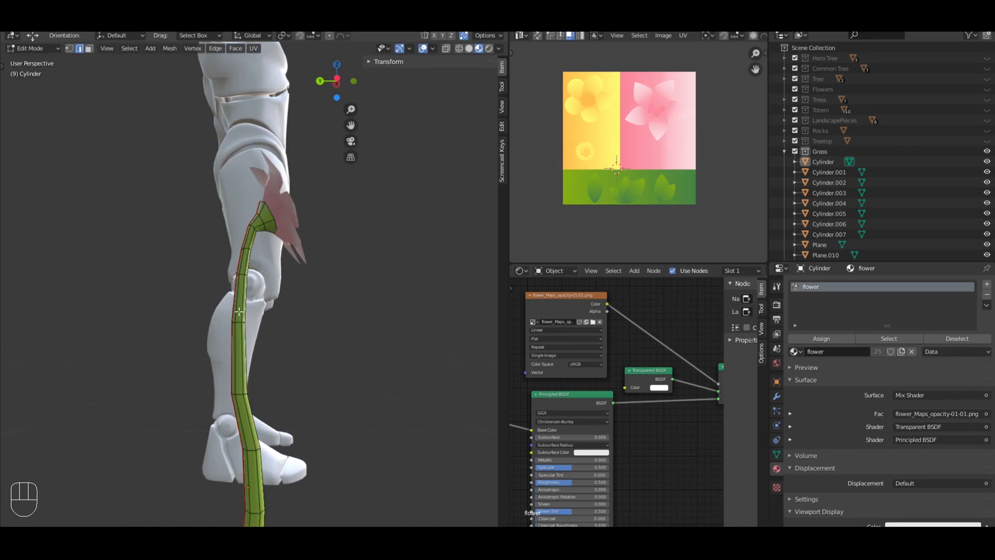
key(shift+v)
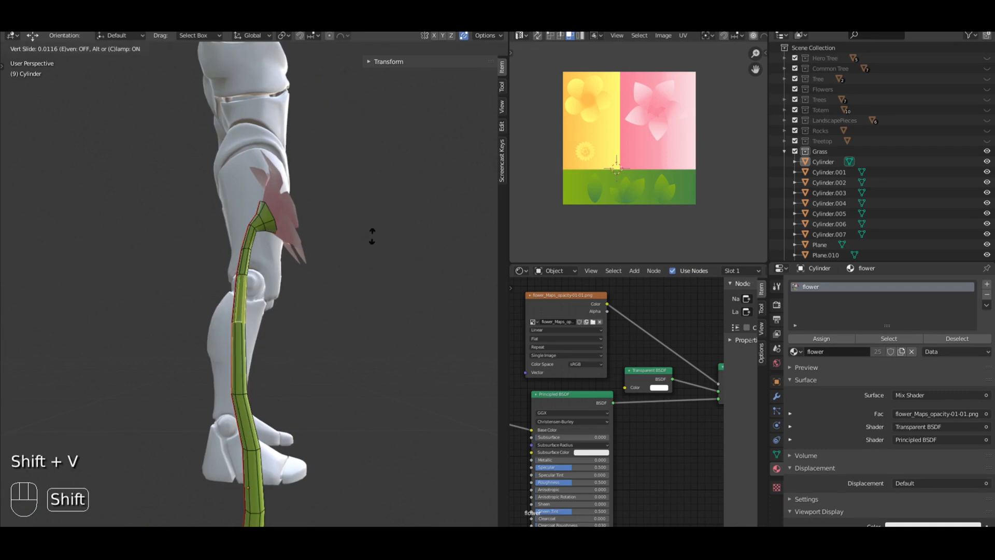
right_click(371, 355)
shift+middle_drag(364, 406, 401, 337)
key(a)
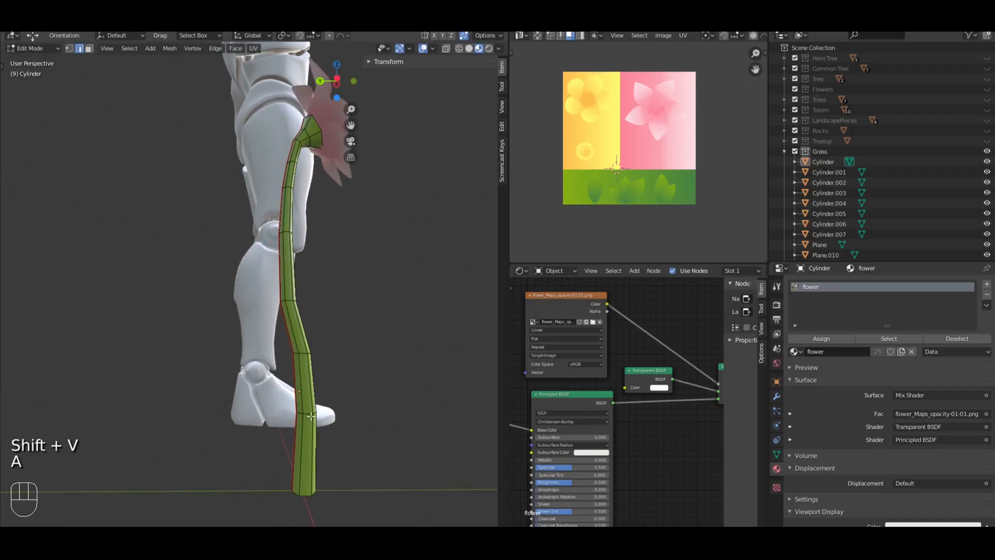
key(shift+v)
right_click(396, 257)
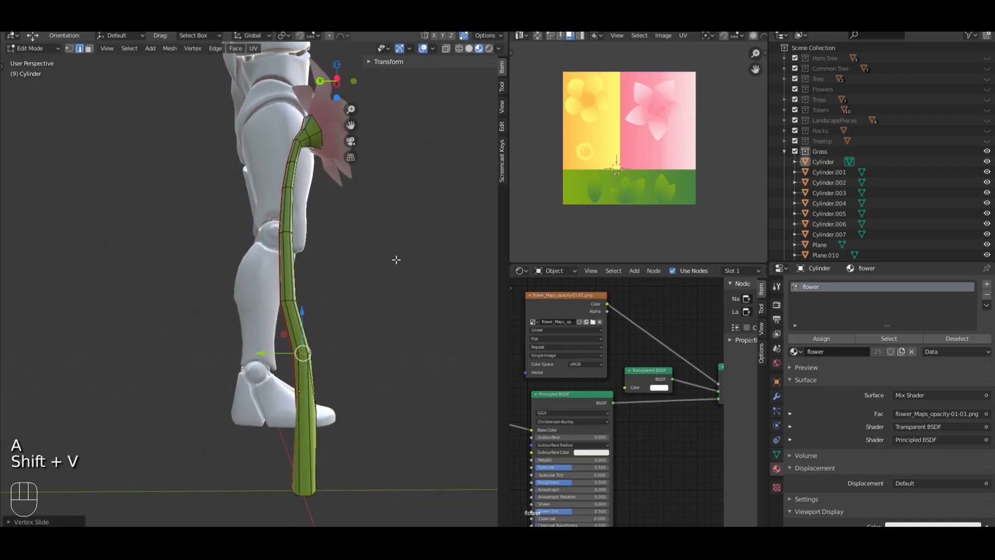
key(ctrl+z)
Step: Vertex-slide three edge rings along the stem, nudge a ring sideways along the Y axis, and leave Edit Mode
key(a)
key(shift+v)
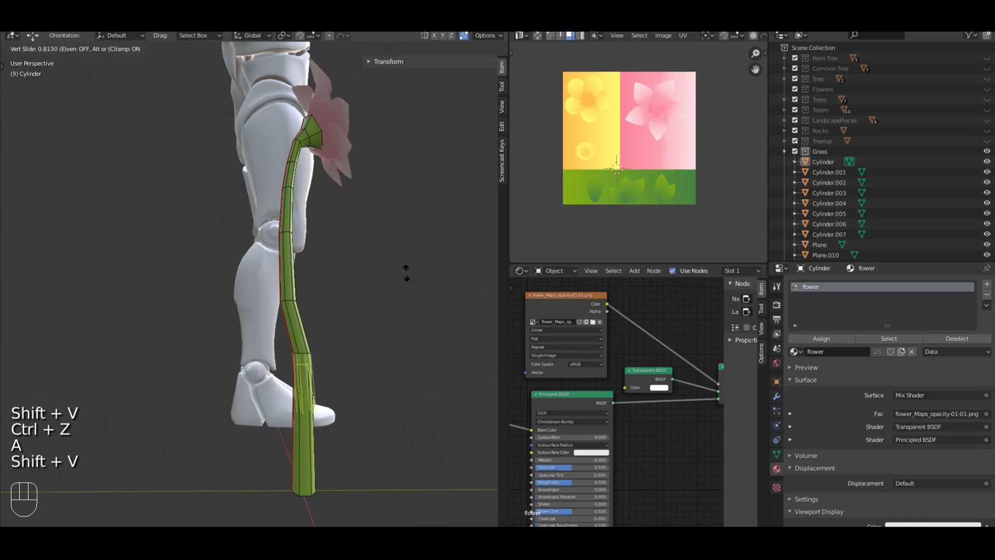
click(400, 228)
key(shift+v)
click(367, 174)
key(shift+v)
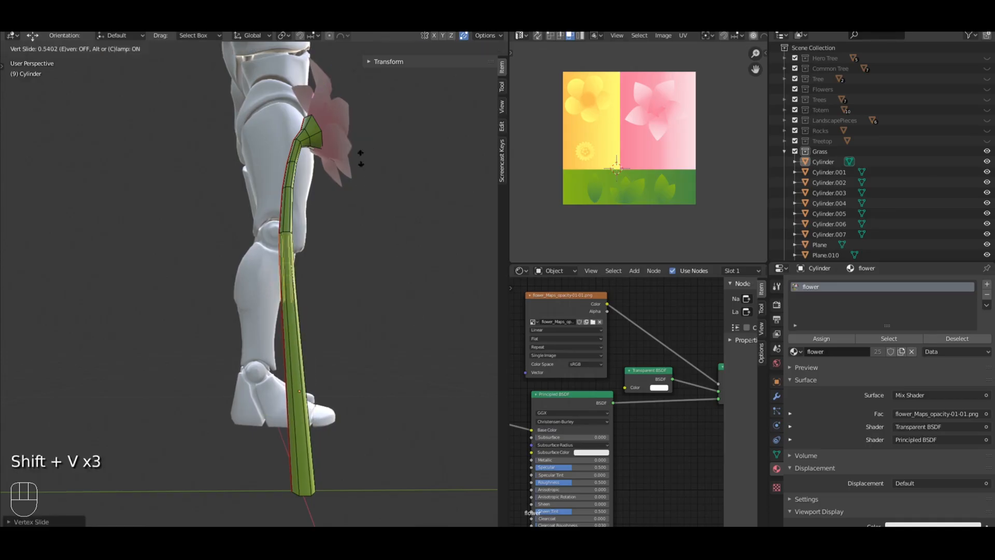
click(358, 100)
drag(253, 297, 260, 297)
key(a)
key(Tab)
Step: Reopen the stem in Edit Mode and nudge its edge rings sideways to refine the curve
scroll(427, 258, down, 3)
middle_drag(426, 258, 222, 268)
key(Tab)
key(a)
key(a)
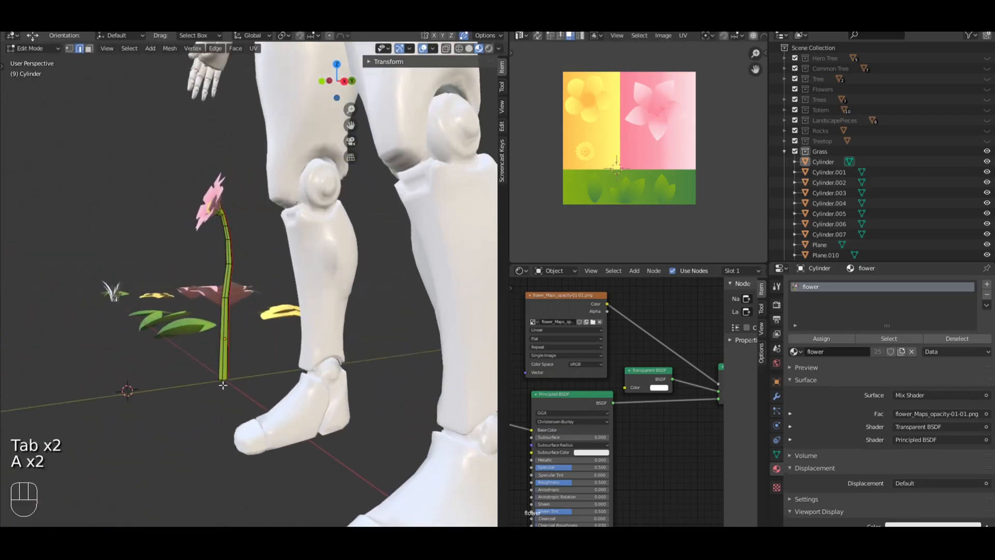
drag(226, 284, 222, 287)
drag(252, 321, 248, 321)
key(Tab)
middle_drag(254, 320, 444, 303)
key(a)
scroll(361, 313, down, 3)
key(Tab)
key(a)
key(Tab)
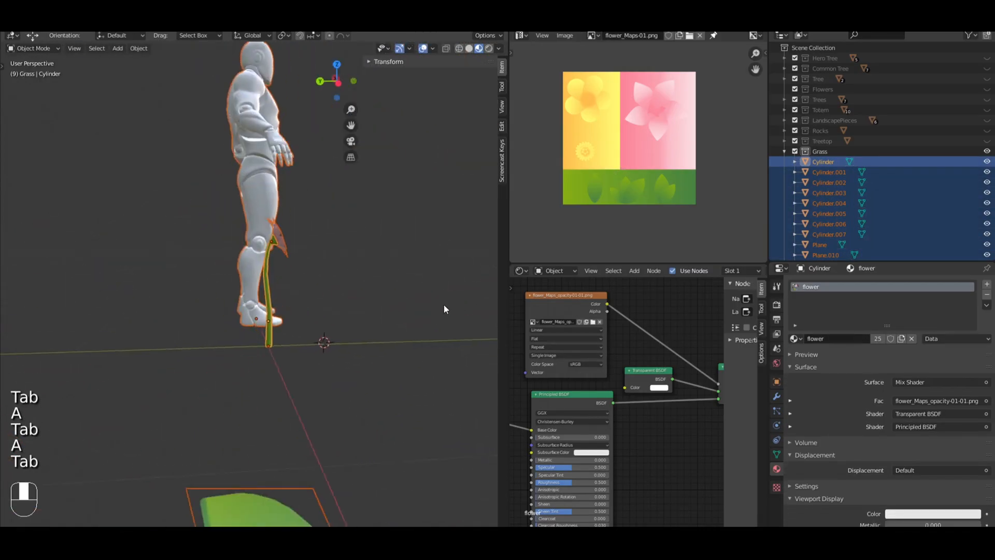
Step: Select an edge ring in the lower part of the stem in Edit Mode and shift it slightly sideways
scroll(443, 305, up, 5)
key(Tab)
key(a)
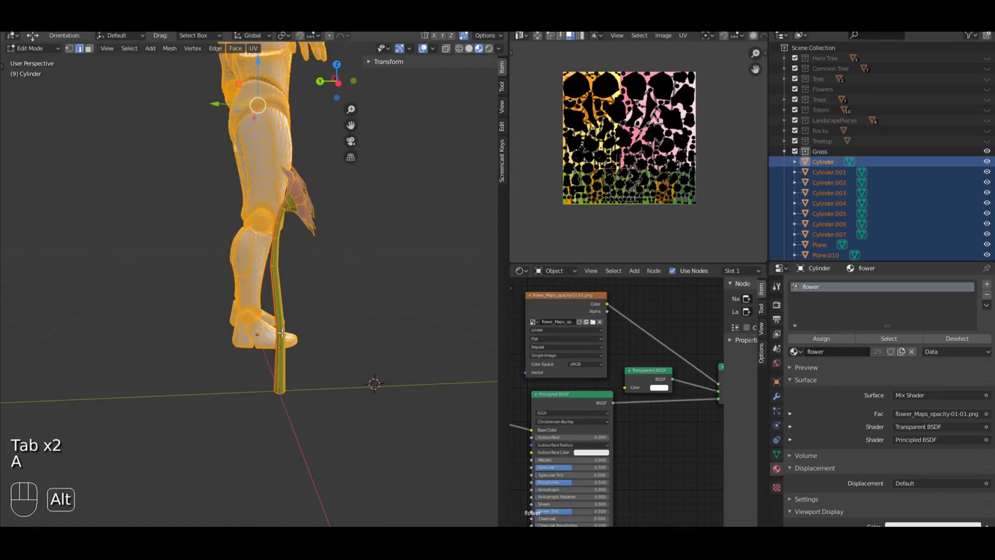
key(alt+a)
alt+shift+click(281, 333)
drag(231, 337, 233, 335)
key(Tab)
Step: Examine the flower and its stem curve from several angles in Object Mode
key(a)
middle_drag(419, 313, 254, 291)
key(a)
key(a)
click(242, 285)
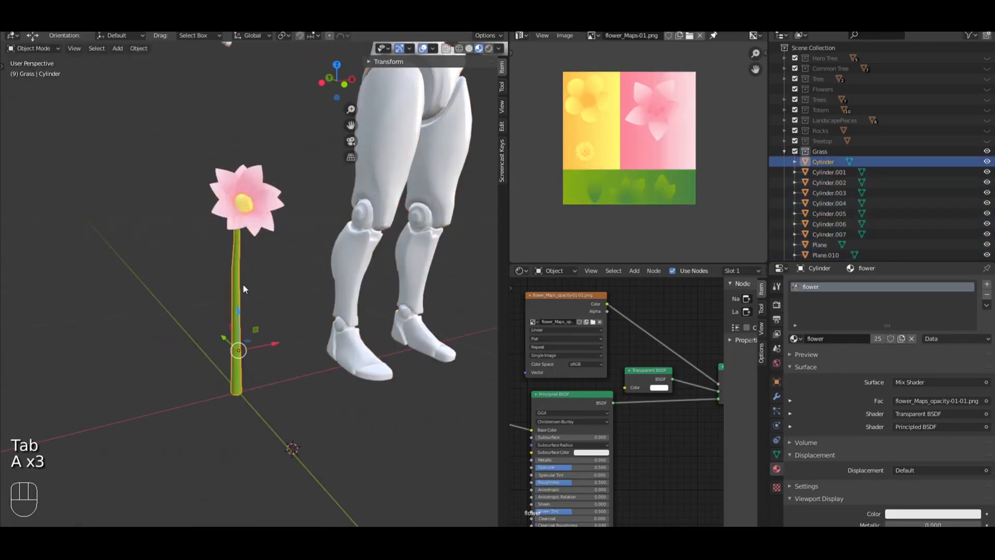
middle_drag(332, 285, 344, 264)
scroll(243, 284, down, 4)
key(a)
scroll(342, 263, up, 3)
Step: Scale the edge ring around the middle of the stem to about 0.95 in Edit Mode
click(254, 275)
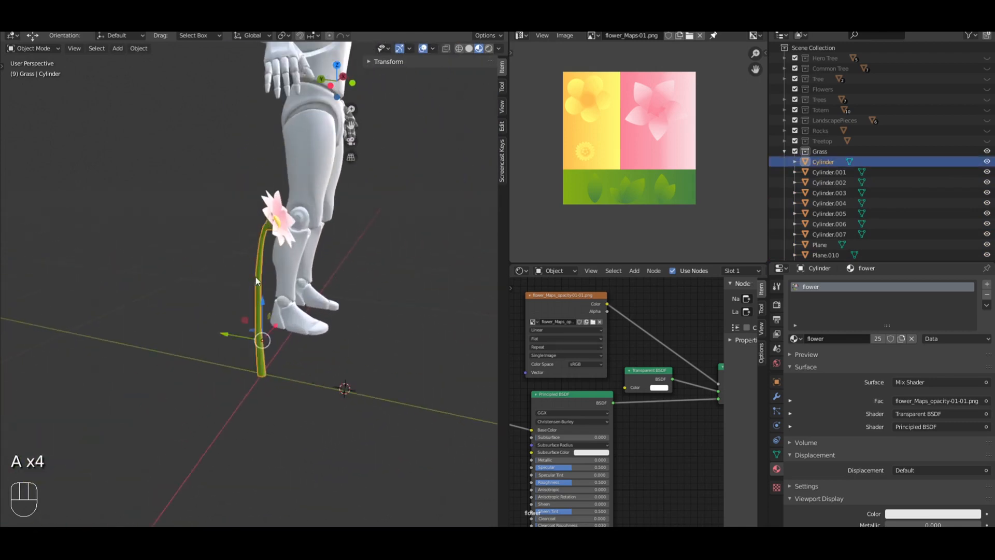
scroll(264, 275, up, 3)
key(Tab)
alt+shift+click(266, 268)
key(s)
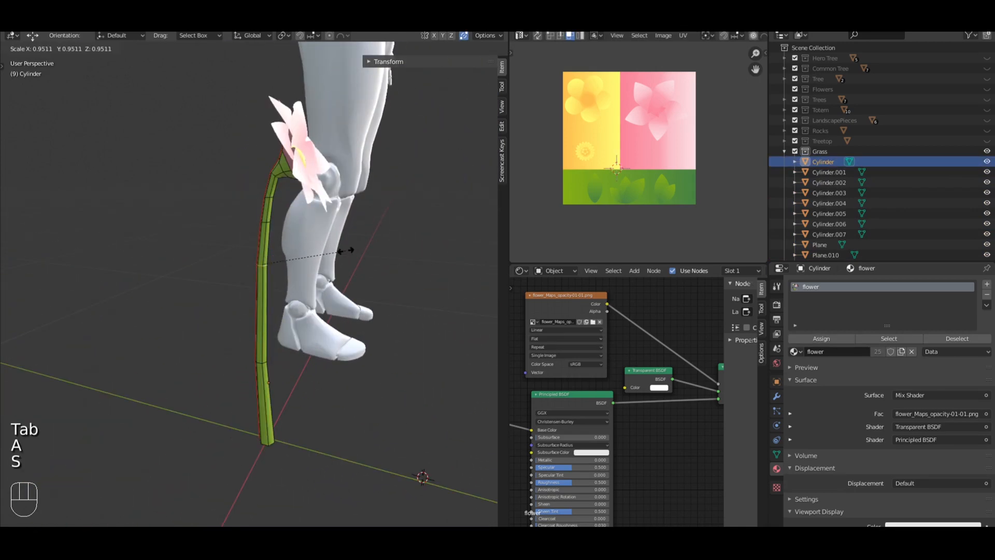
click(342, 251)
key(Tab)
Step: Join the flower head with the stem into one object, keeping the stem as the active object
scroll(345, 252, down, 2)
middle_drag(346, 251, 245, 252)
key(s)
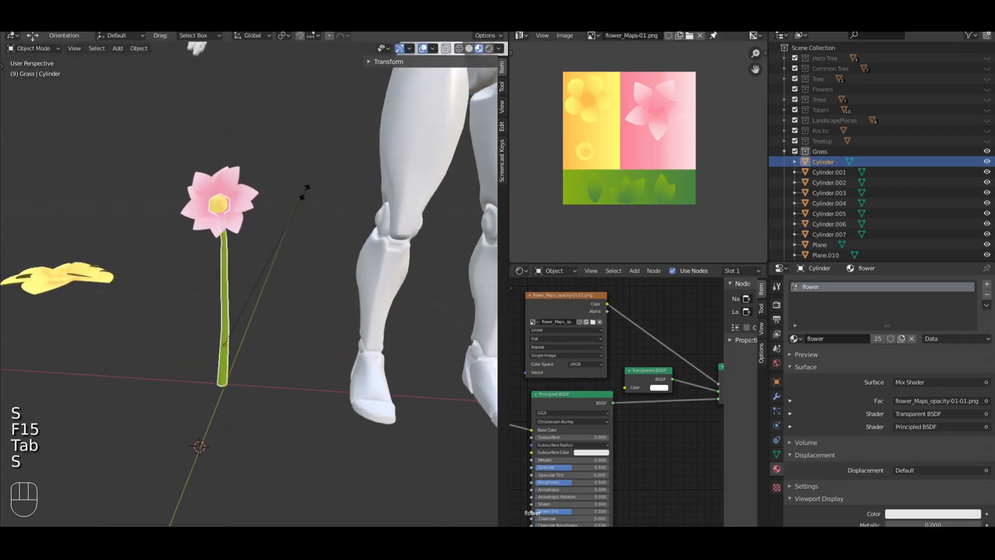
right_click(240, 280)
key(a)
click(233, 200)
shift+click(234, 267)
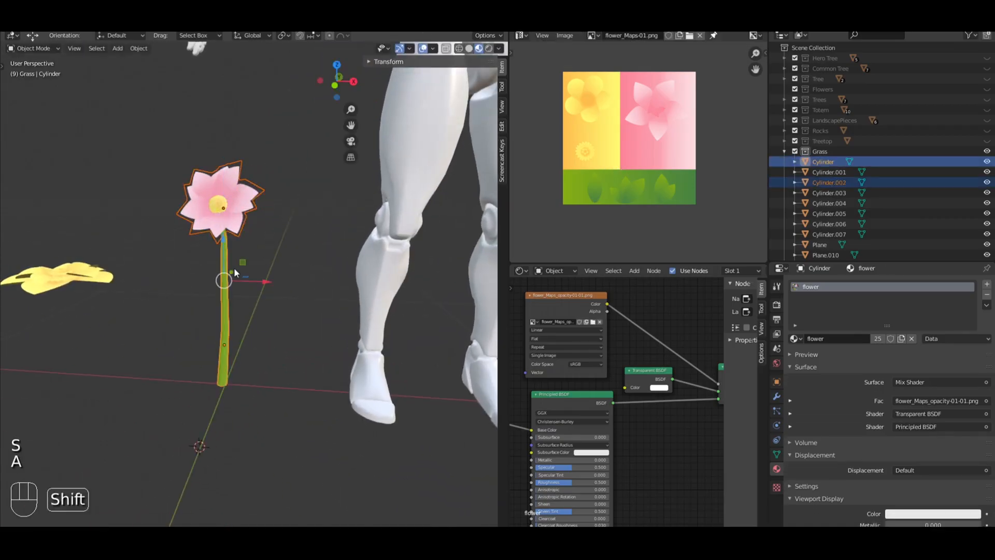
key(ctrl+j)
Step: Scale the joined flower down and lower it about 0.06 m towards the ground in front view
key(s)
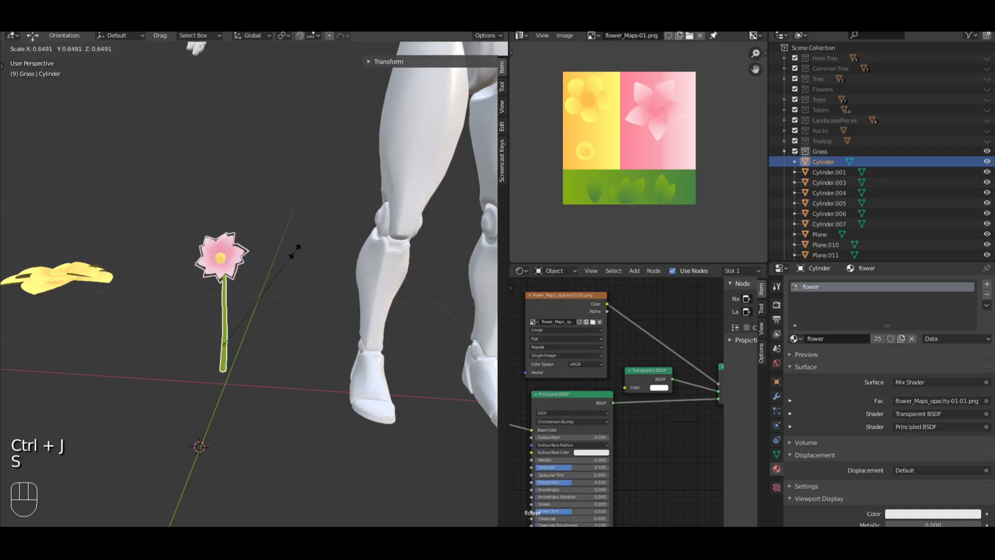
click(258, 281)
key(KP_1)
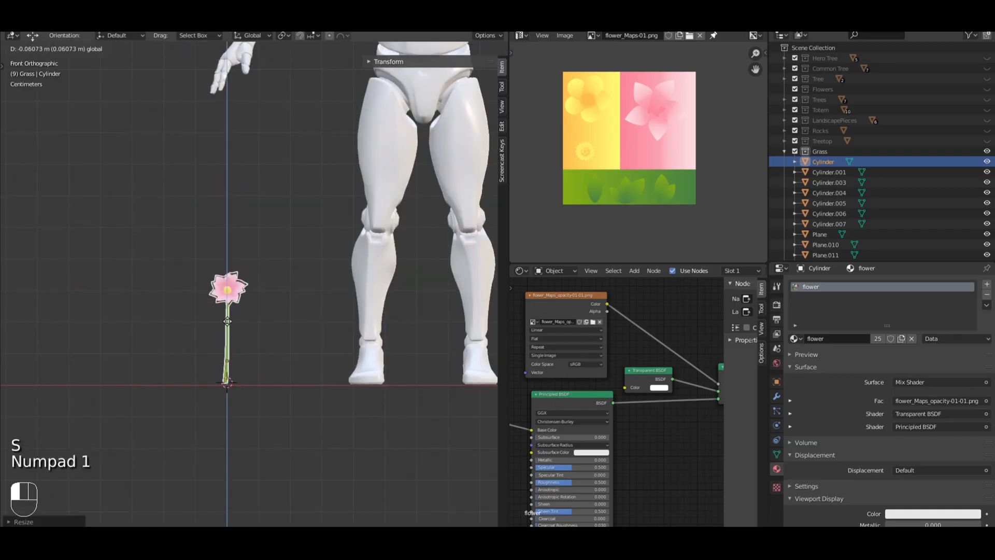
Step: Box-select the bottom end of the stem in wireframe display and vertex-slide it upward to shorten the stem
key(Tab)
scroll(252, 345, up, 3)
shift+middle_drag(260, 356, 324, 300)
key(a)
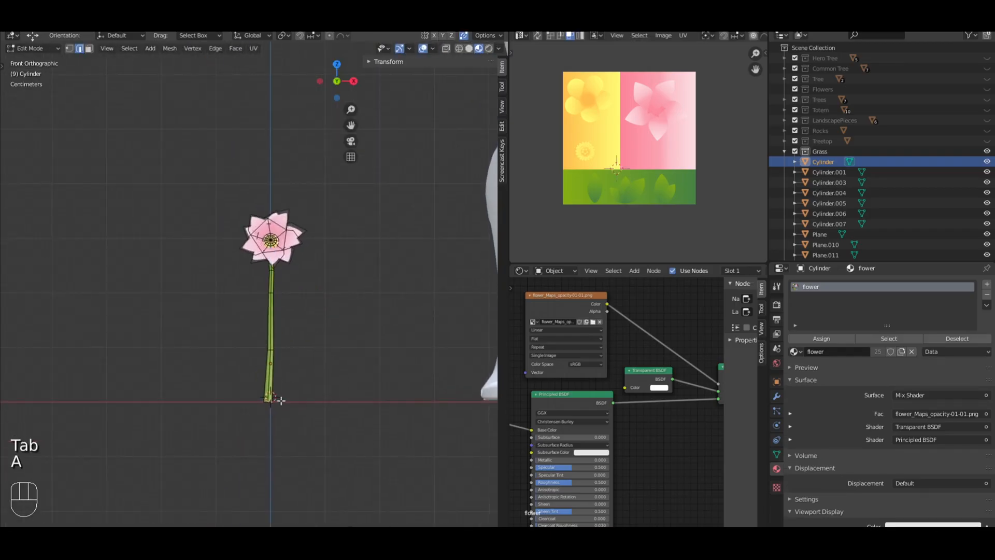
key(b)
drag(299, 412, 195, 374)
key(z)
key(z)
key(a)
key(b)
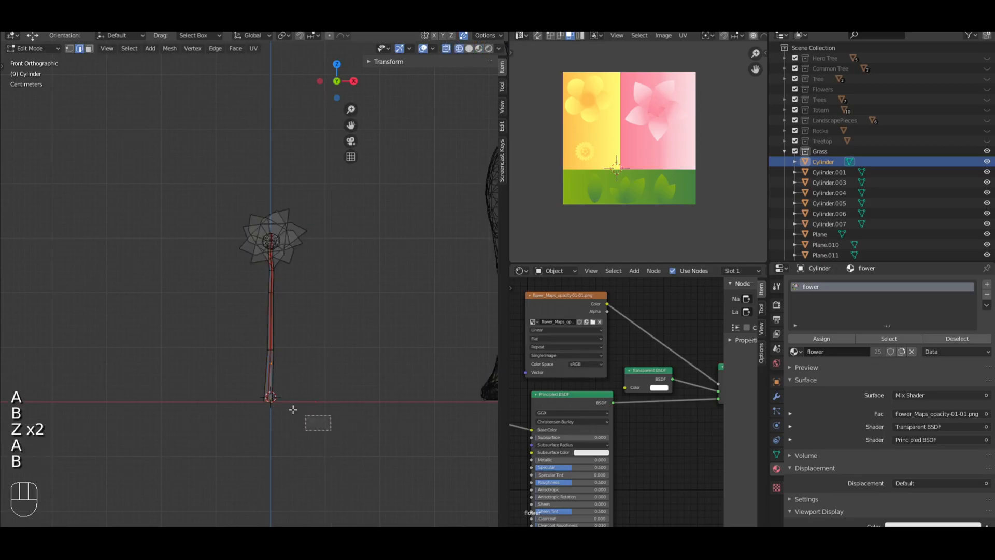
key(shift+v)
click(364, 222)
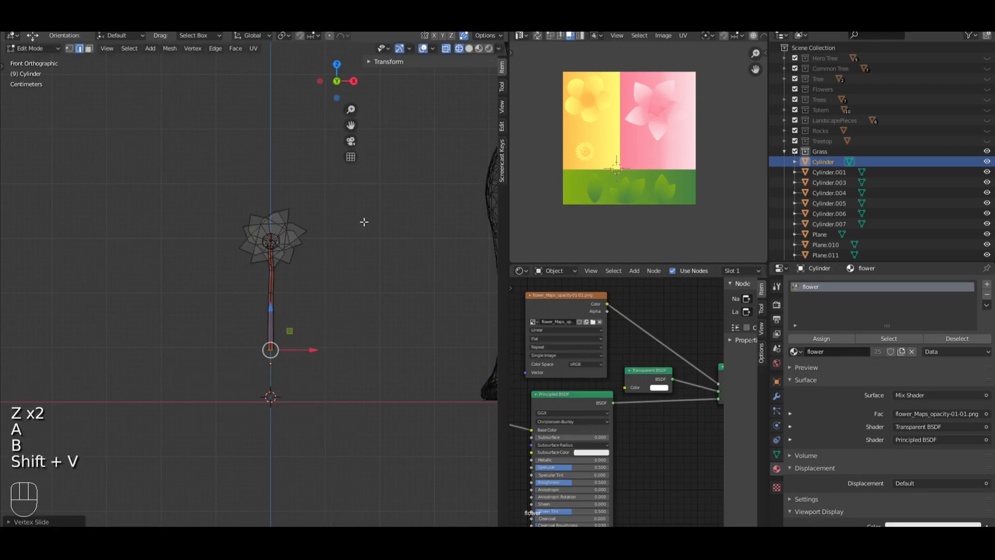
Step: Leave Edit Mode, show the flower in Material Preview and frame it for checking
key(Tab)
key(a)
key(z)
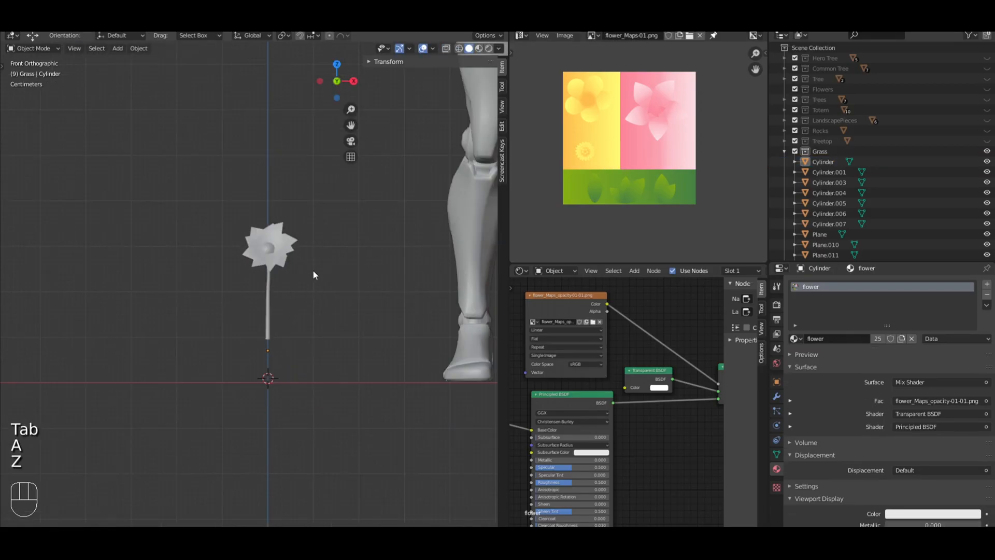
click(479, 48)
click(280, 271)
key(KP_Decimal)
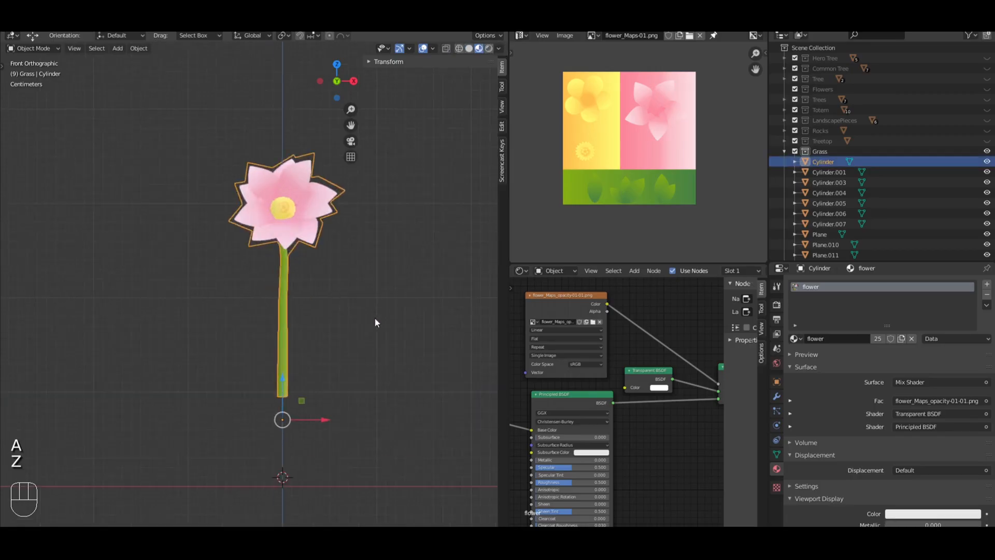
Step: In Edit Mode with wireframe display, narrow the stem's middle edge loop and shift it slightly down and sideways
key(Tab)
key(a)
key(z)
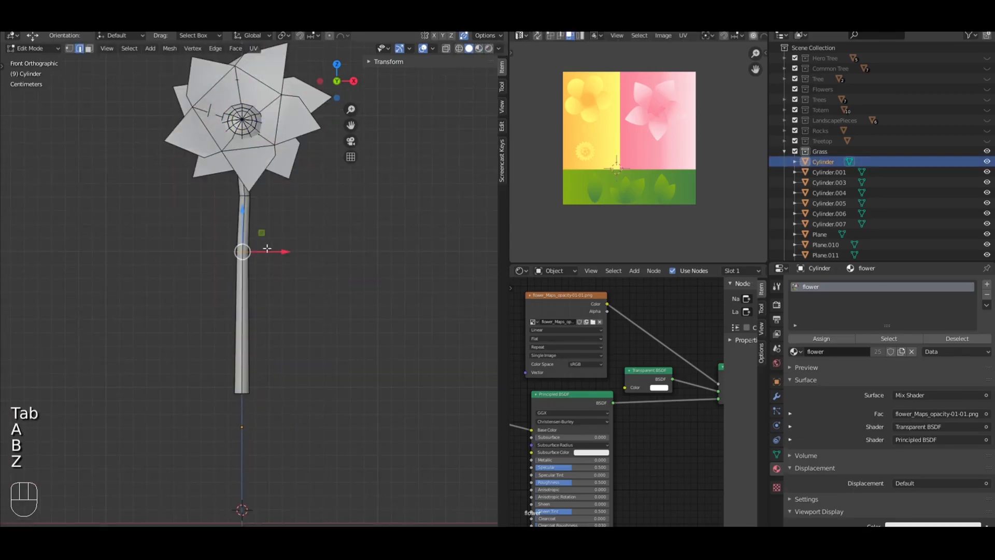
key(z)
key(a)
key(b)
key(s)
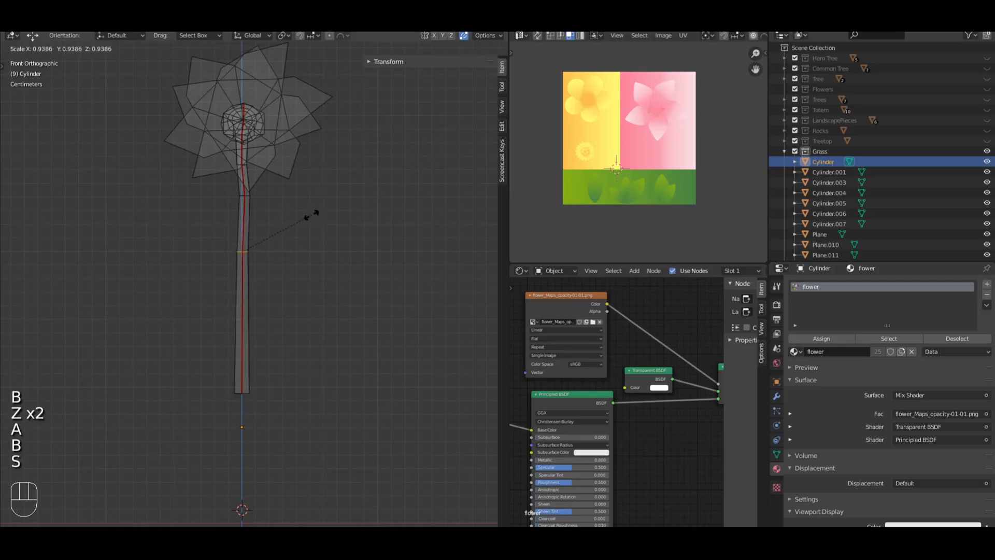
click(301, 218)
drag(243, 221, 243, 234)
drag(280, 266, 282, 267)
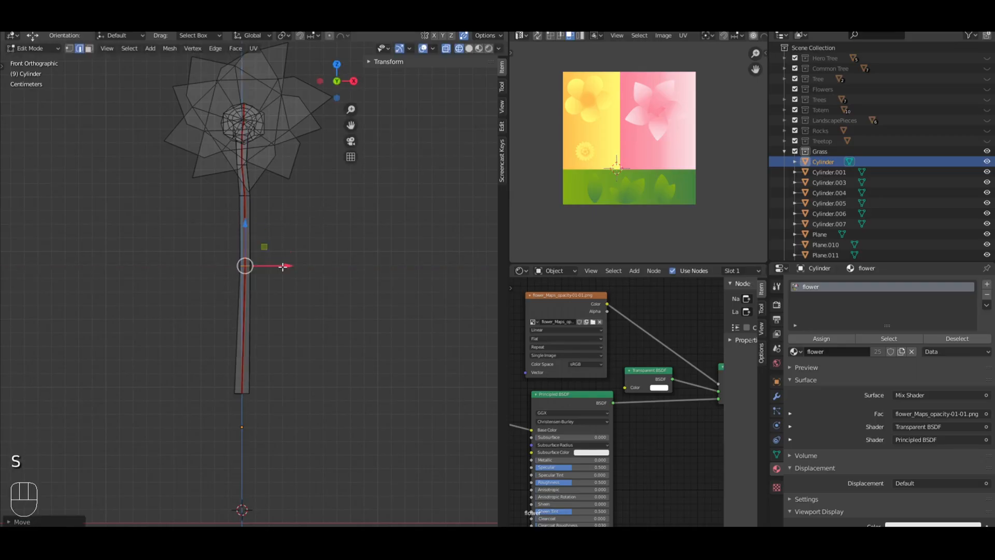
Step: Box-select the bottom end of the stem and scale it to adjust its thickness
key(a)
key(b)
drag(268, 413, 200, 377)
key(s)
click(340, 244)
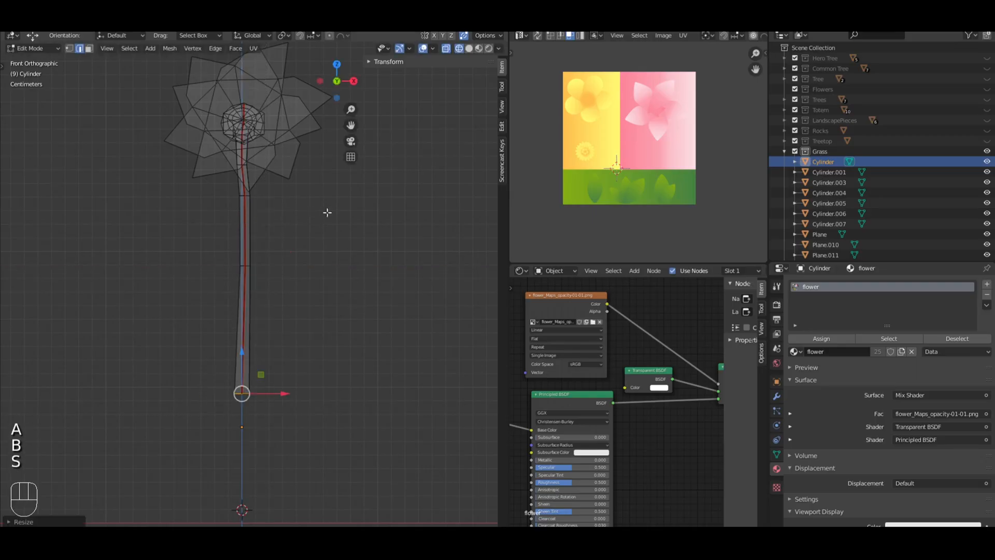
right_click(296, 155)
key(z)
scroll(296, 156, down, 2)
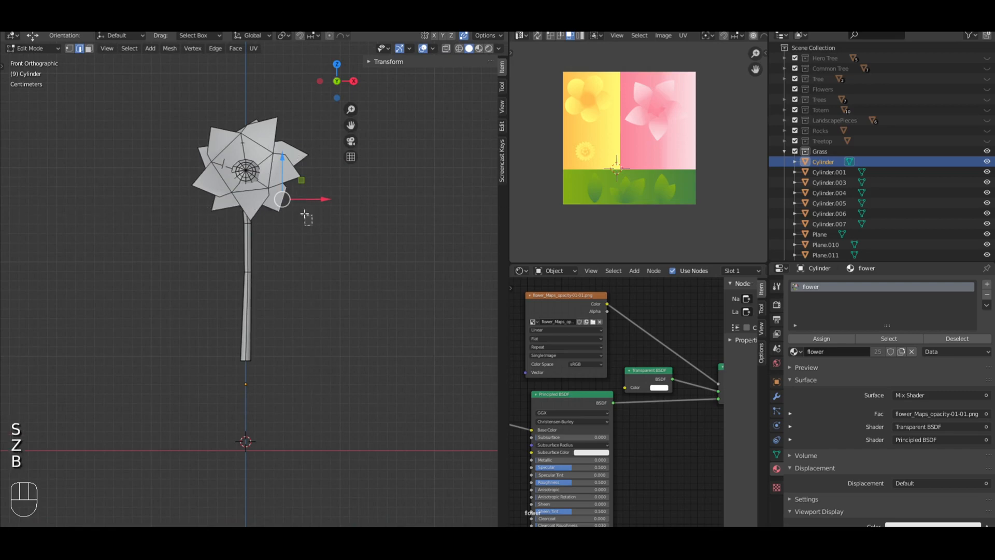
drag(304, 213, 271, 131)
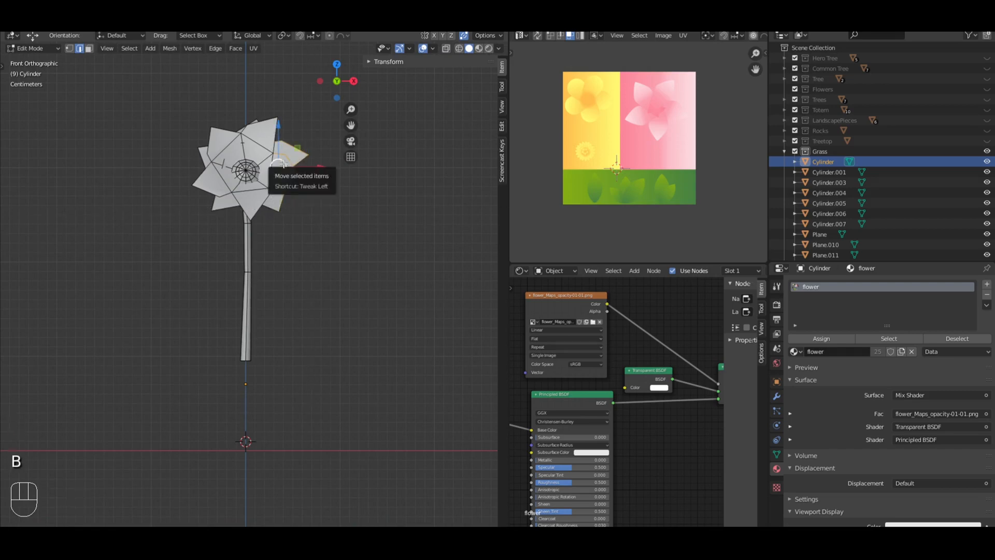
key(z)
key(z)
key(z)
key(b)
drag(295, 200, 267, 164)
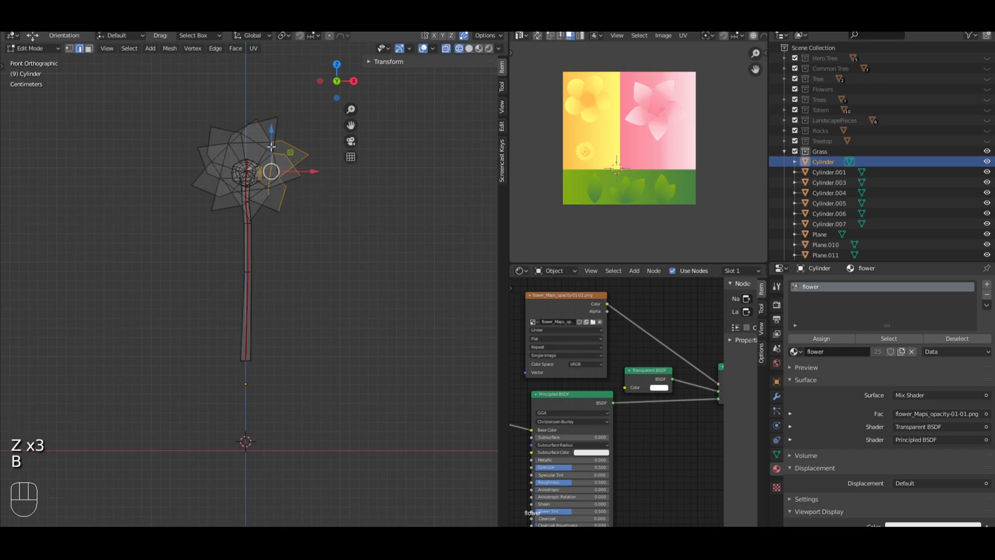
key(ctrl+l)
key(a)
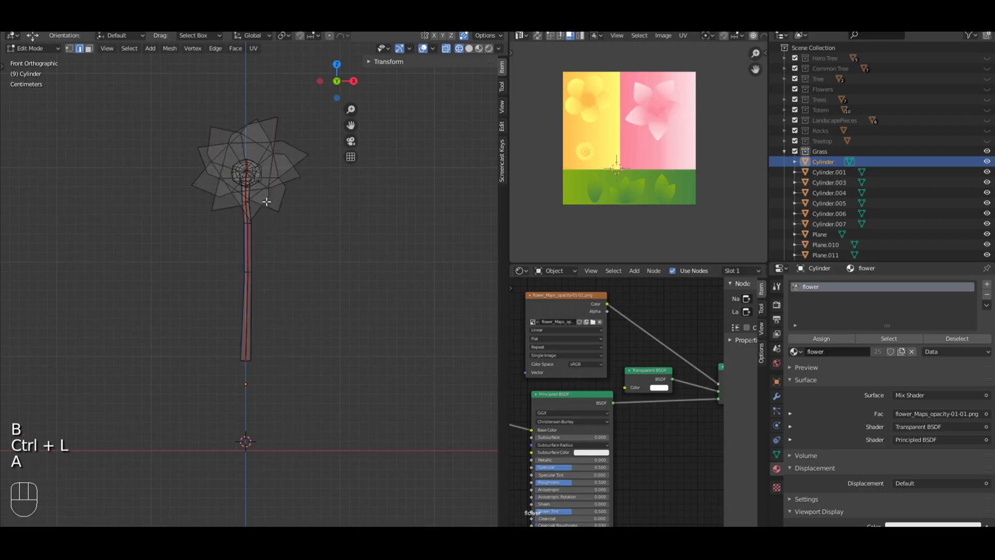
key(b)
drag(303, 217, 257, 129)
key(ctrl+l)
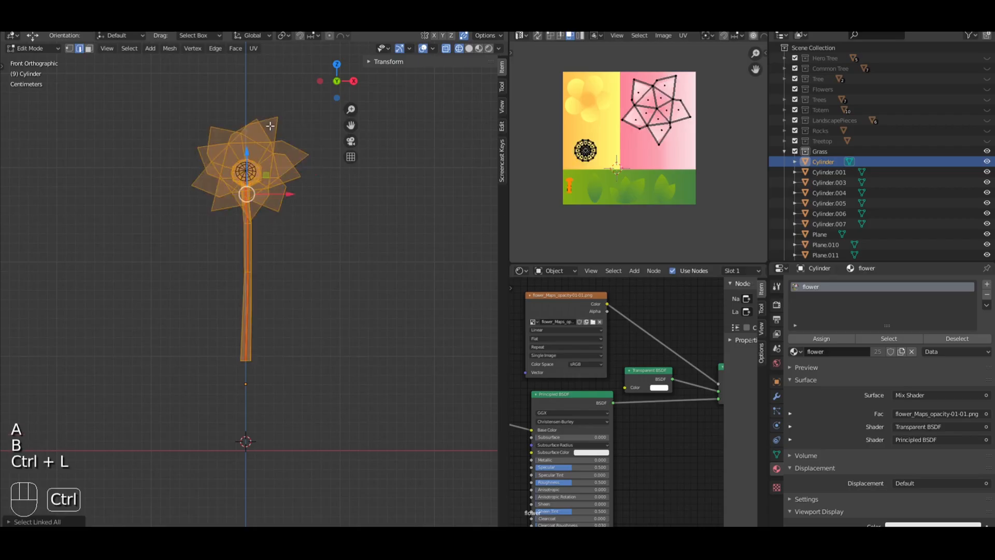
key(a)
Step: Select all linked geometry of the petals and the flower centre, leaving the stem unselected
key(z)
mouse_move(290, 207)
middle_down()
mouse_move(342, 253)
mouse_move(264, 293)
mouse_move(287, 241)
middle_up()
scroll(262, 294, up, 4)
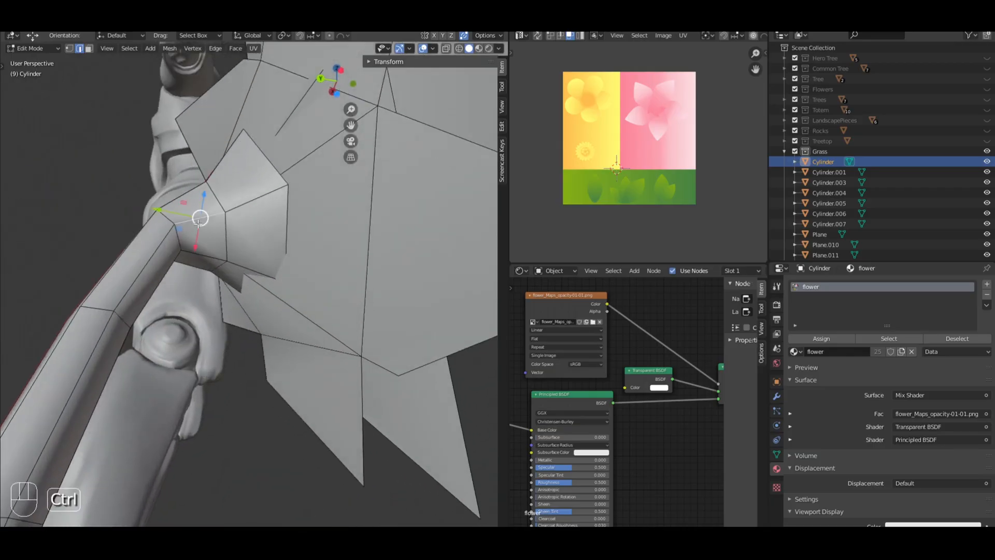
key(ctrl+l)
middle_drag(200, 218, 351, 290)
scroll(351, 290, down, 4)
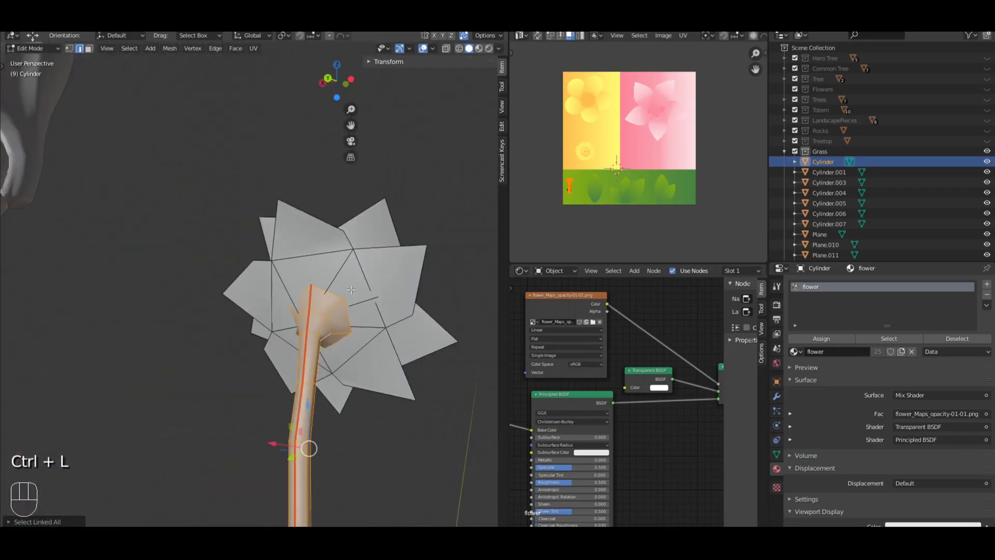
key(a)
key(ctrl+l)
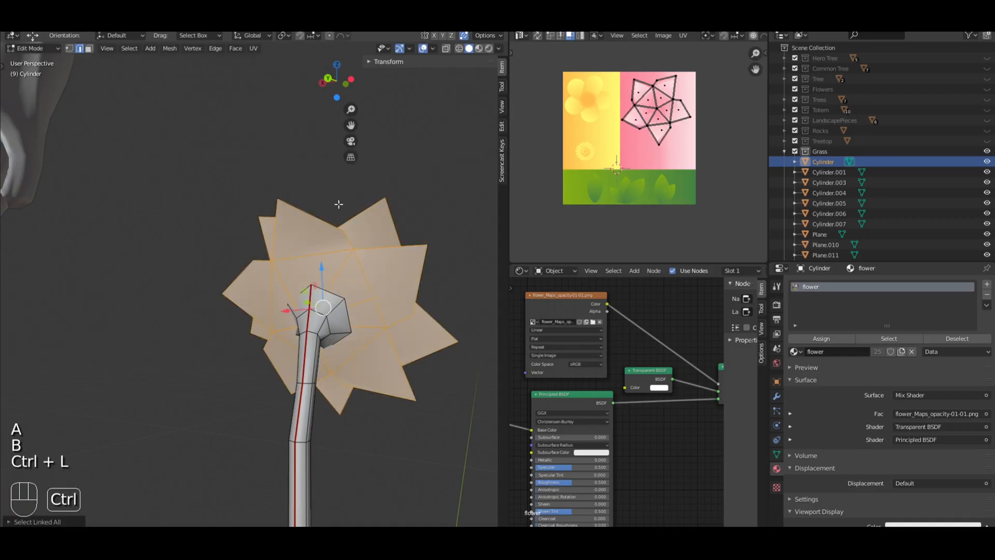
middle_drag(381, 210, 289, 225)
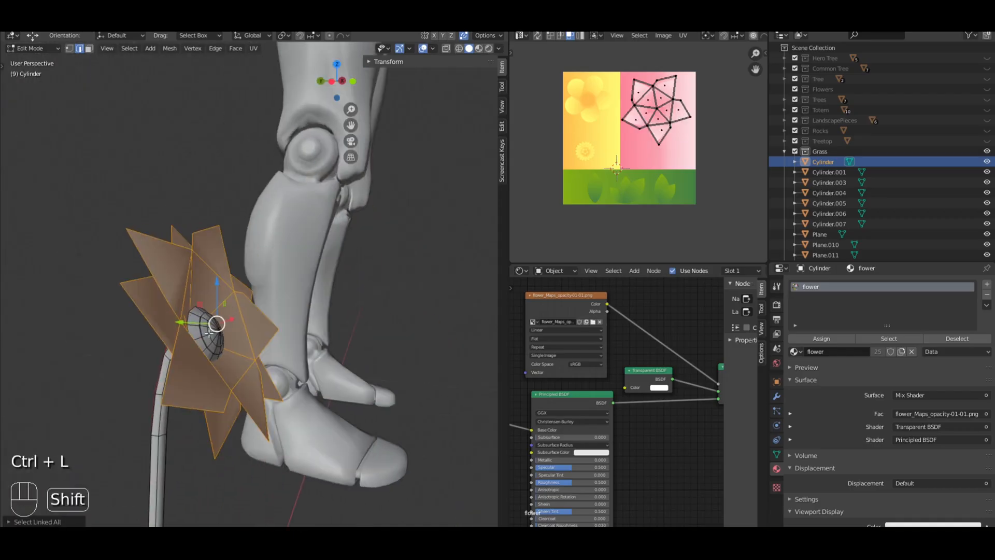
key(ctrl+l)
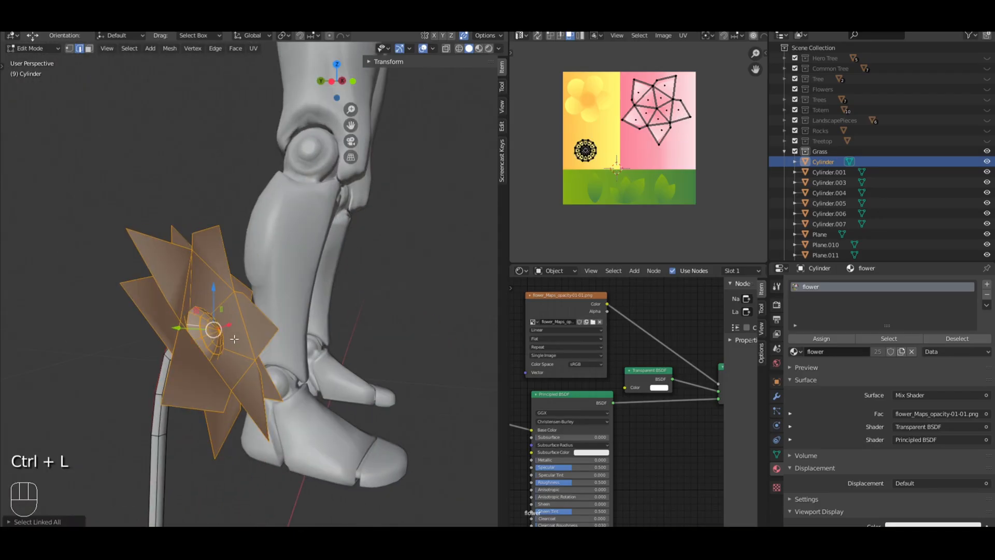
Step: Scale the selected petals and centre down in front view with Material Preview shading, and leave Edit Mode
scroll(391, 304, down, 3)
key(KP_1)
click(478, 48)
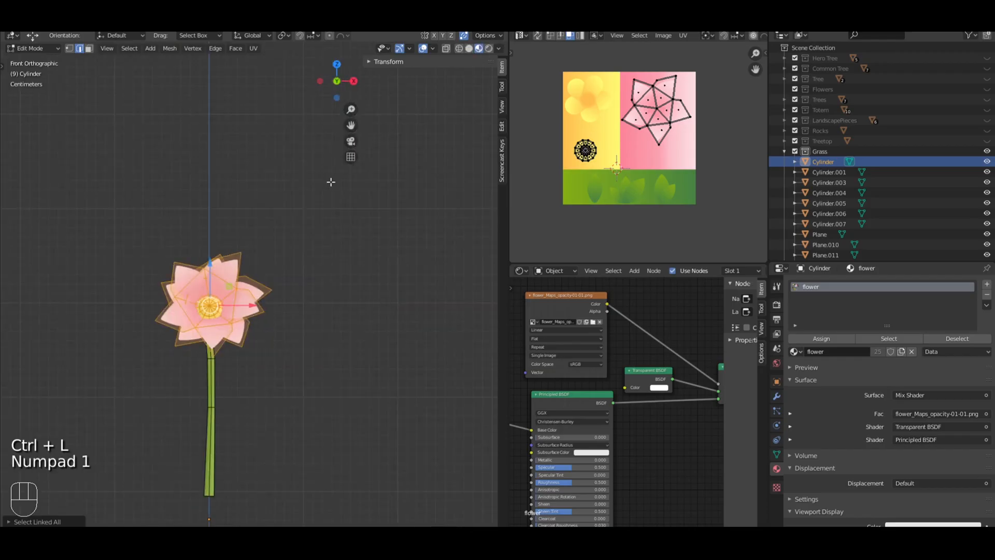
key(s)
click(297, 213)
scroll(289, 330, down, 3)
key(a)
key(Tab)
key(a)
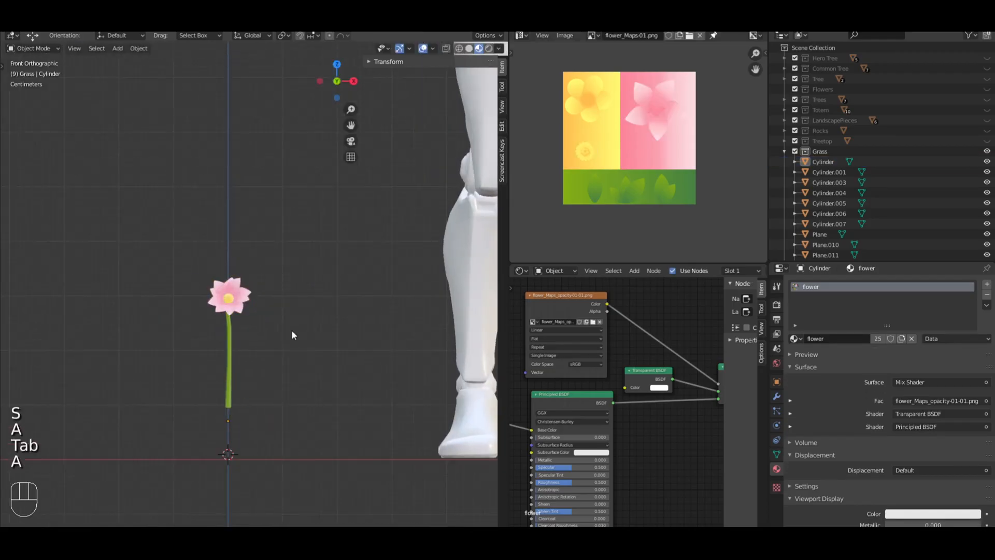
Step: Select the whole linked stem in Edit Mode from the side and move it slightly towards the petals
scroll(291, 329, down, 2)
shift+middle_drag(266, 343, 377, 303)
scroll(377, 304, up, 4)
key(Tab)
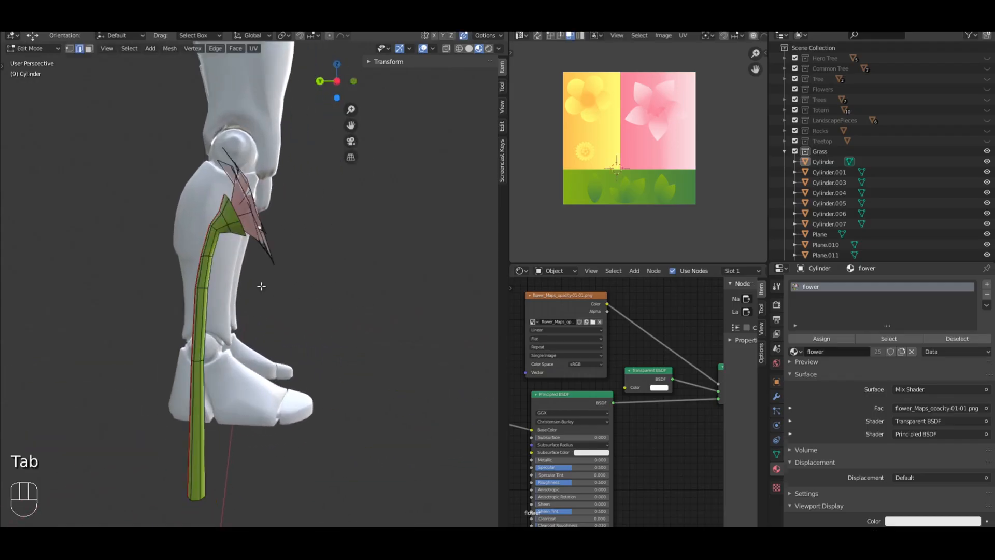
click(223, 229)
key(ctrl+l)
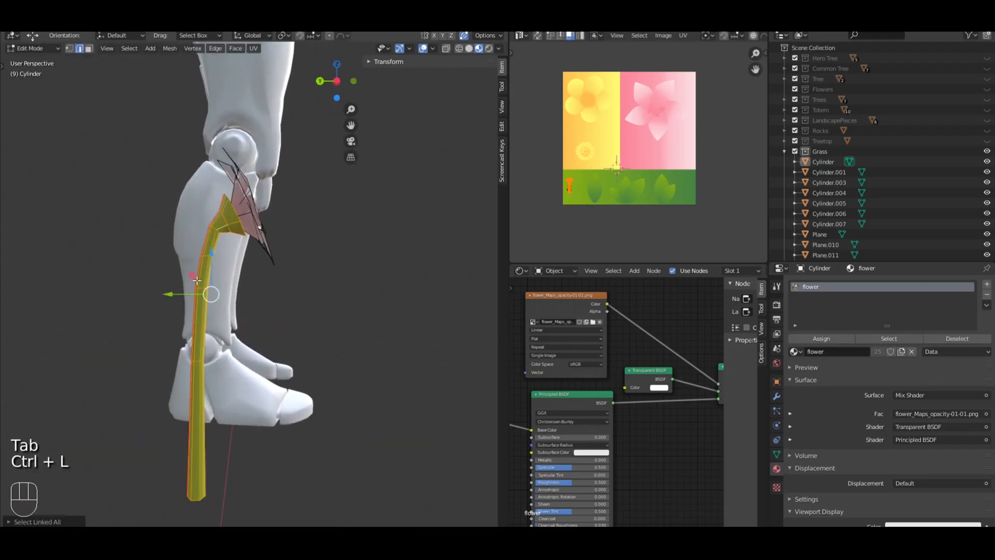
drag(192, 275, 197, 273)
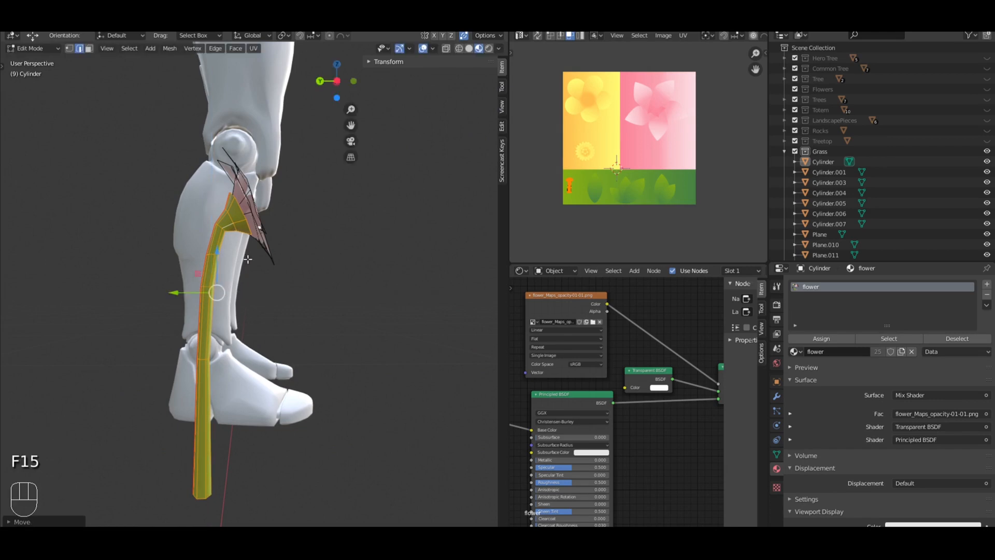
key(a)
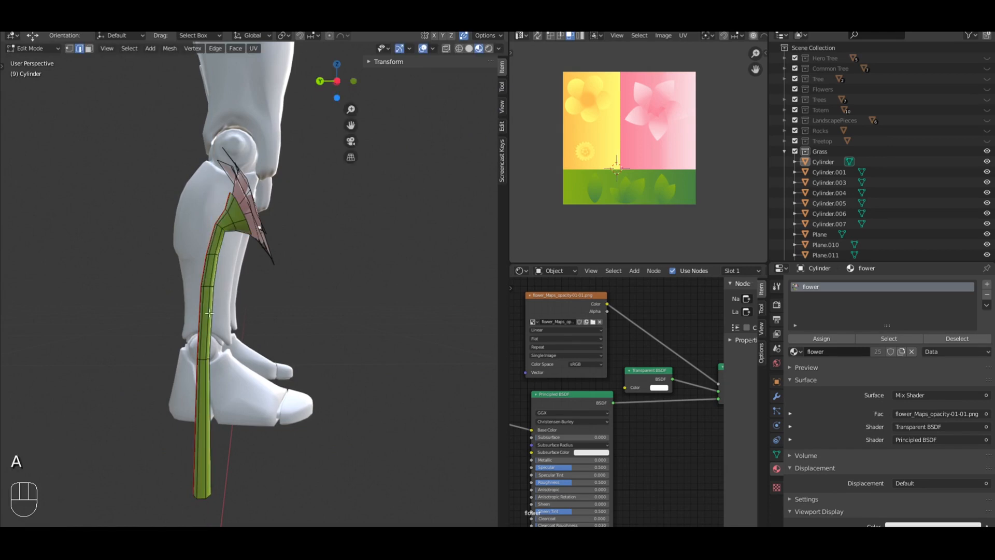
Step: Shift the stem's middle edge loops backward along Y to bend the stem, and return to Object Mode
alt+shift+click(206, 286)
drag(181, 321, 175, 321)
key(a)
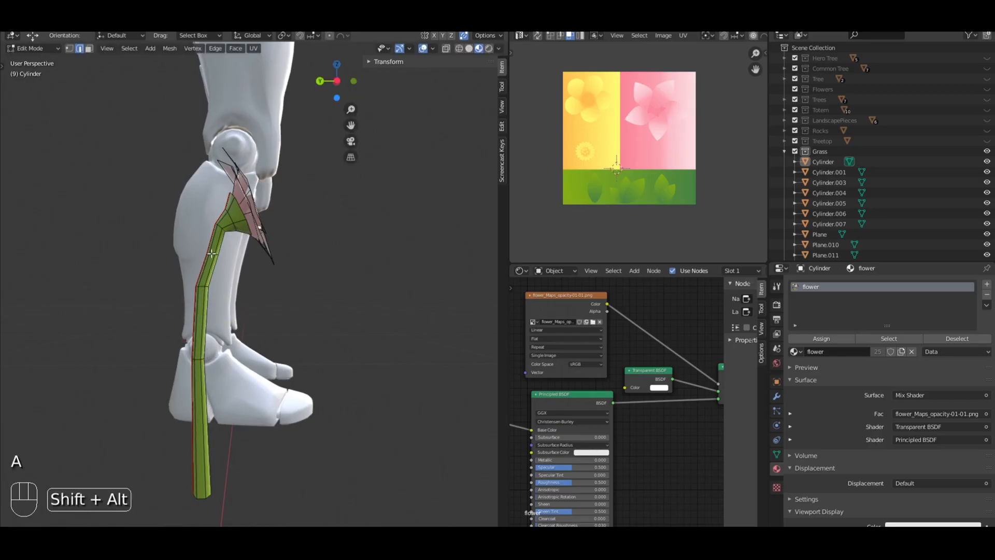
key(a)
key(Tab)
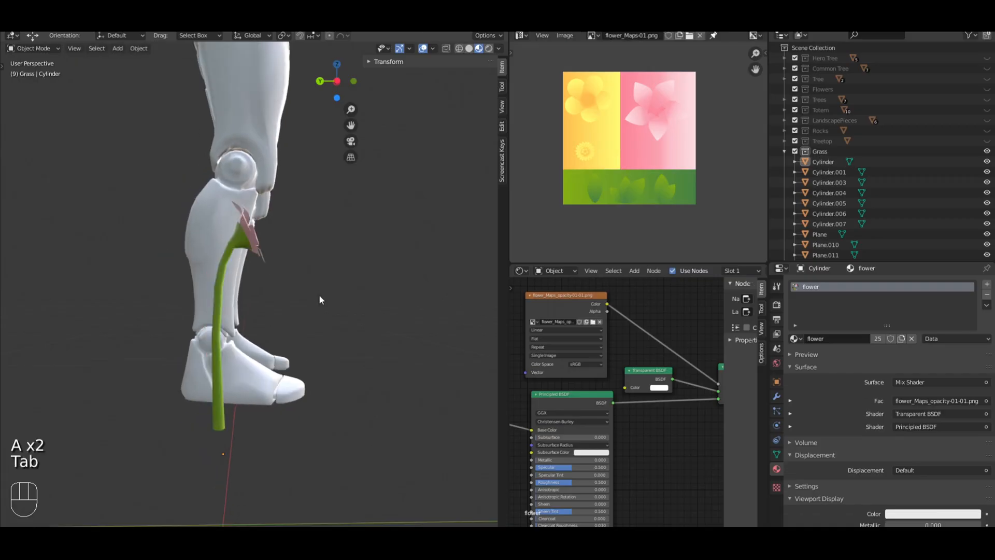
Step: Move the bottom edge loop of the stem backward along Y, and leave Edit Mode
key(Tab)
alt+shift+click(221, 430)
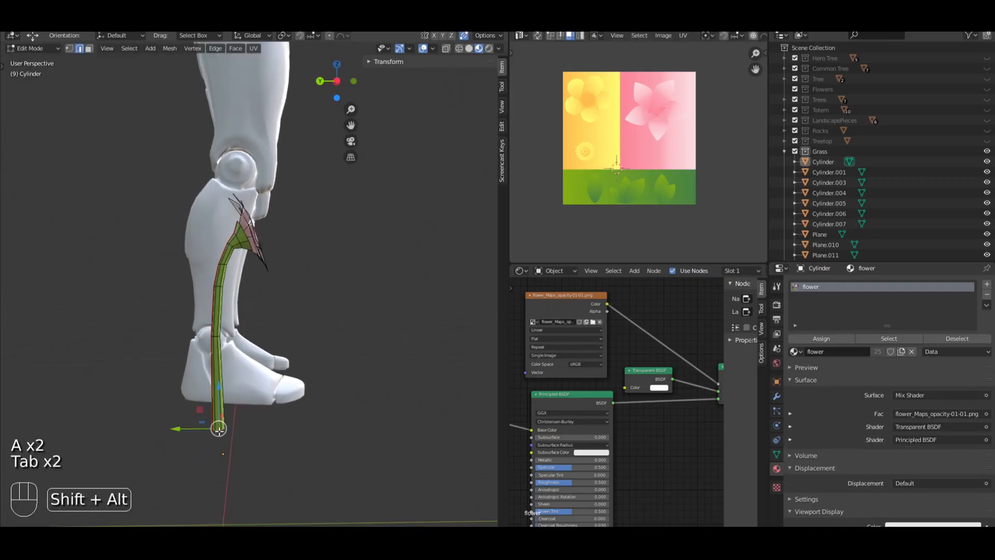
drag(184, 428, 171, 428)
key(a)
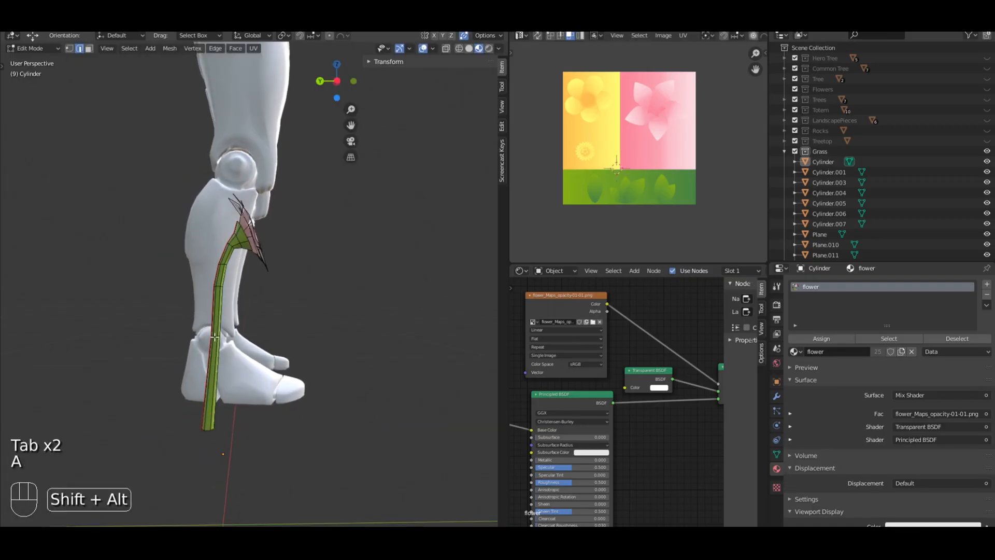
key(Tab)
key(a)
middle_drag(407, 318, 262, 318)
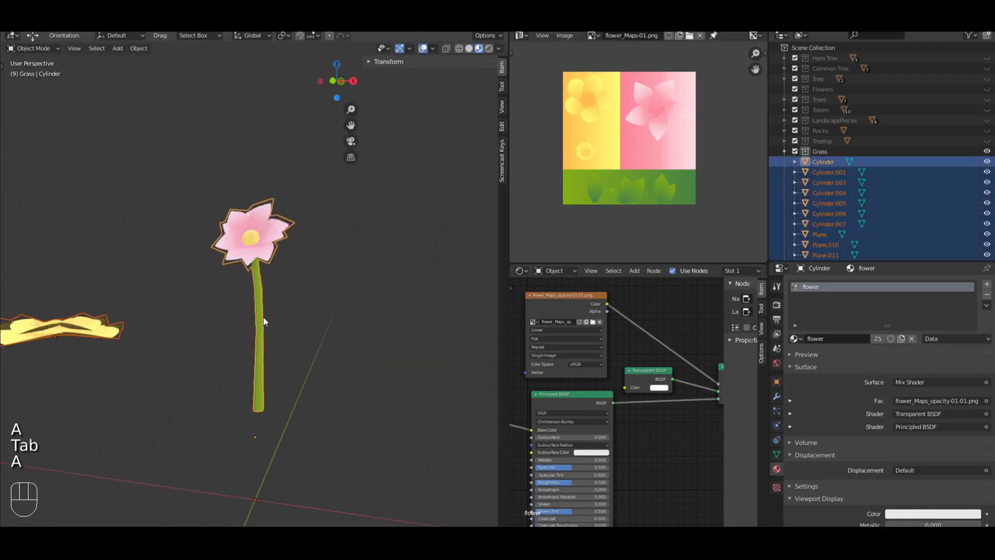
Step: Select only the pink flower and lower it along Z in front view until the stem base meets the ground line
key(a)
click(254, 257)
key(KP_1)
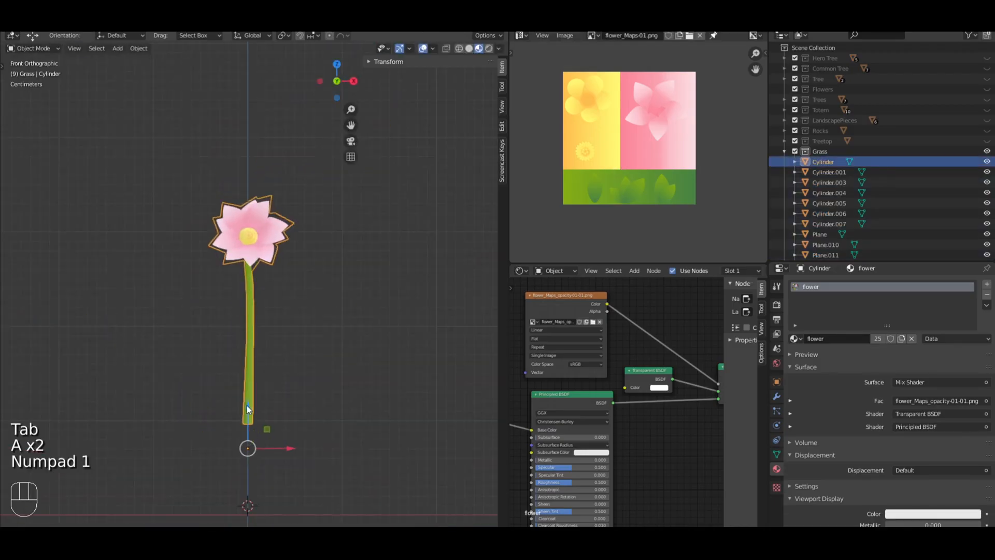
drag(247, 405, 247, 497)
shift+middle_drag(379, 470, 354, 381)
Step: Rotate the flower about Z and place its stem base on the world origin, applying the object transform
key(r)
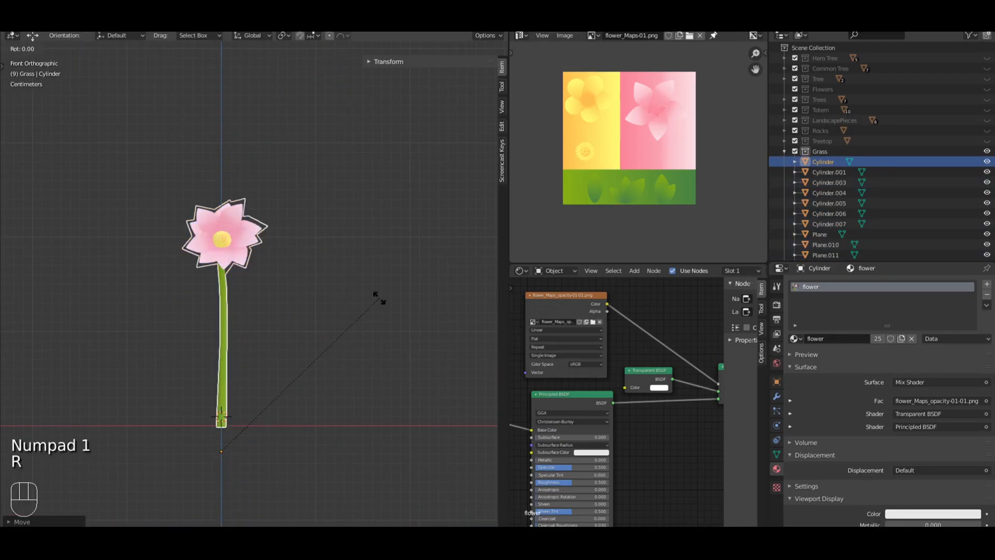
key(z)
click(244, 276)
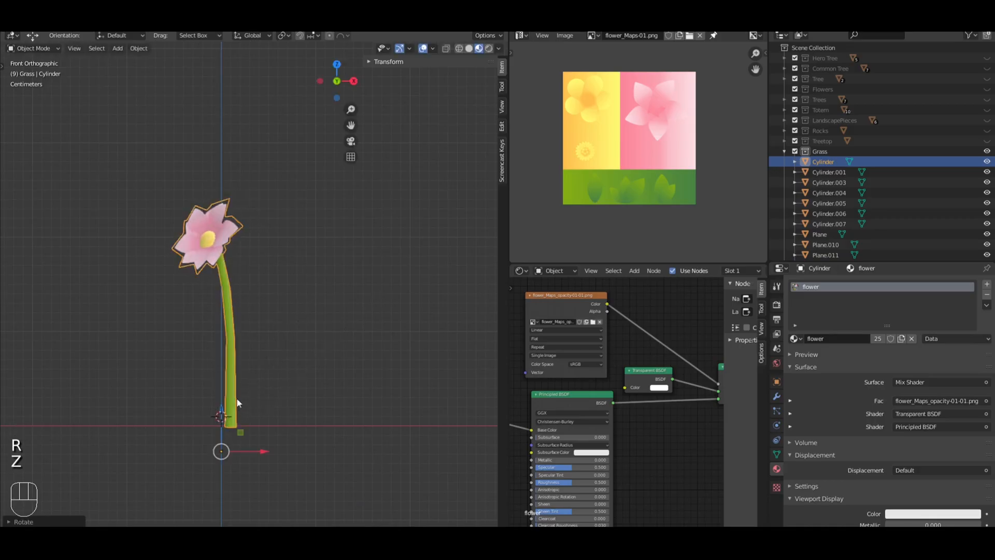
middle_drag(313, 299, 290, 396)
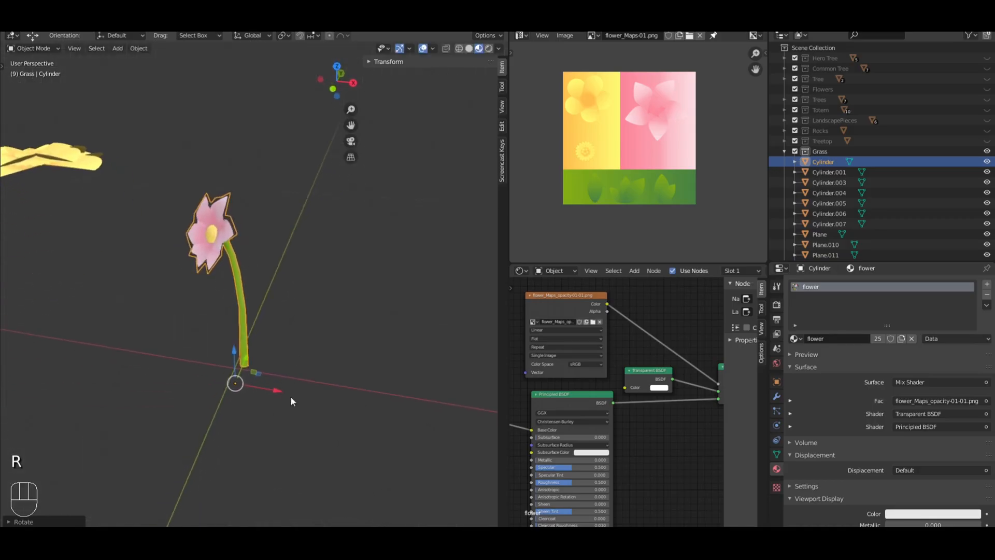
drag(272, 393, 270, 394)
drag(246, 354, 243, 359)
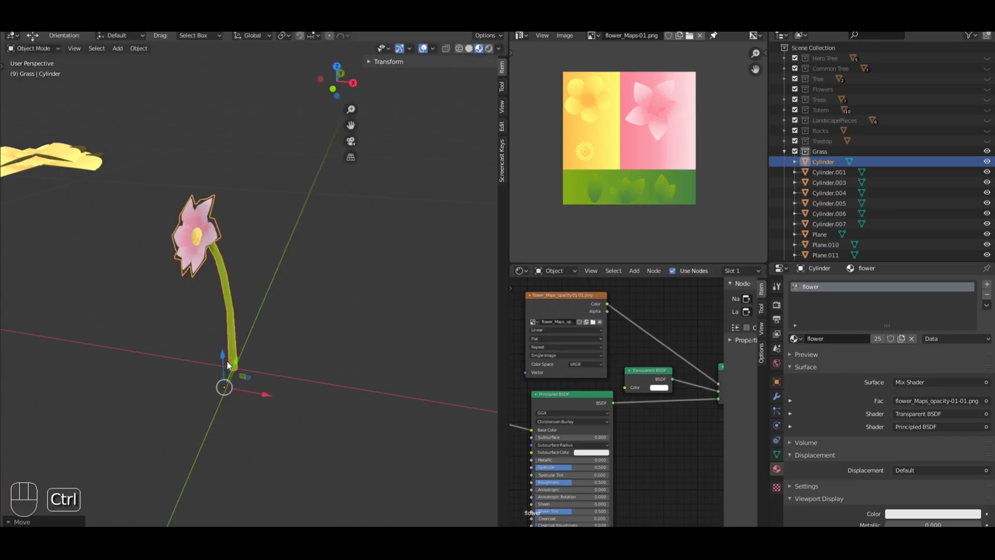
key(ctrl+a)
click(222, 361)
Step: Tilt the flower sideways about the Y axis around its base
middle_drag(249, 350, 369, 346)
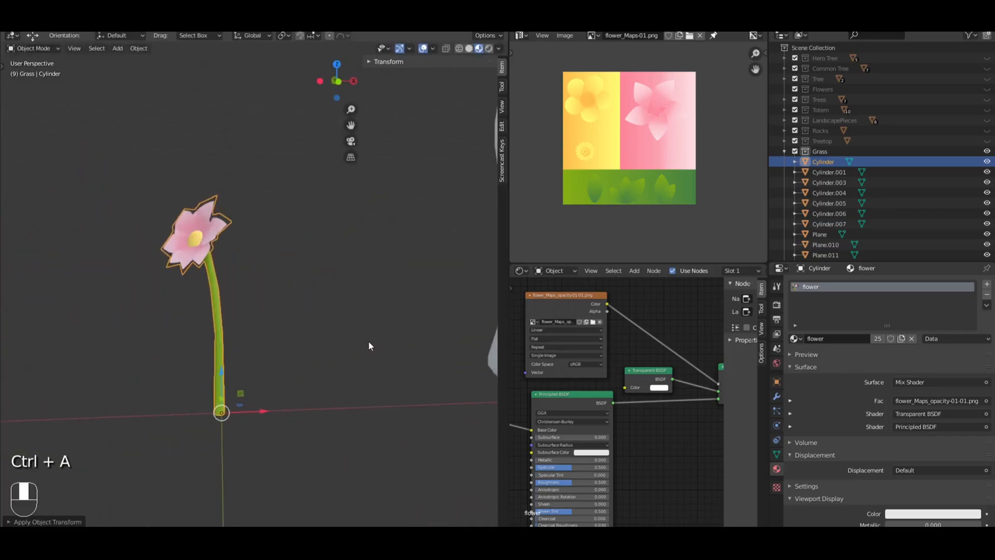
key(r)
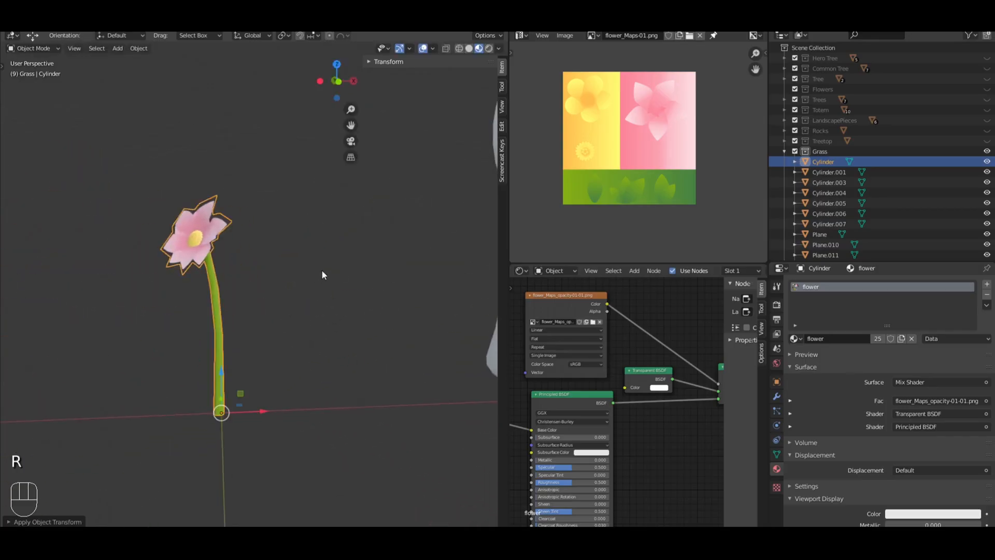
key(r)
key(y)
click(294, 265)
Step: Duplicate the flower upward along Z and make the copy larger, turned about the global Z axis
key(shift+d)
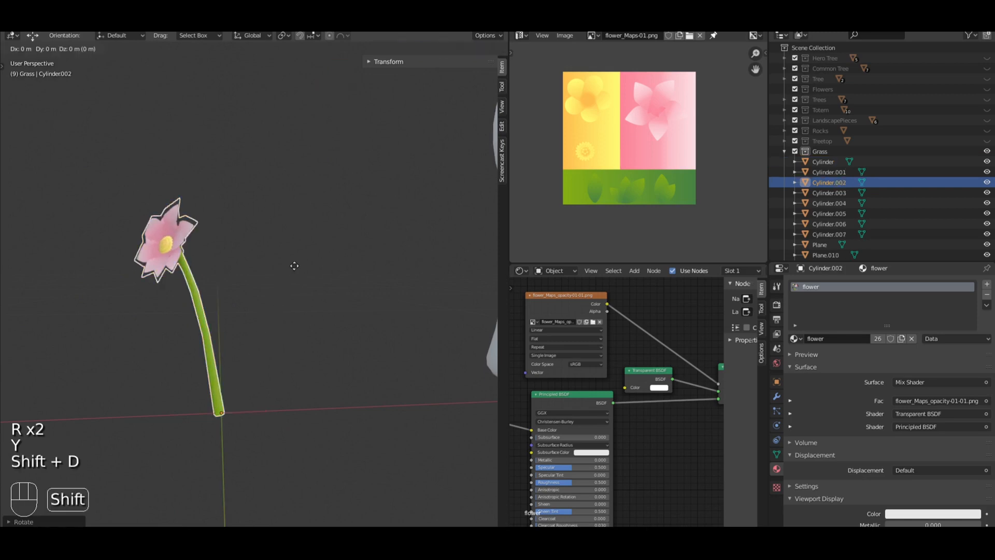
key(z)
key(r)
key(z)
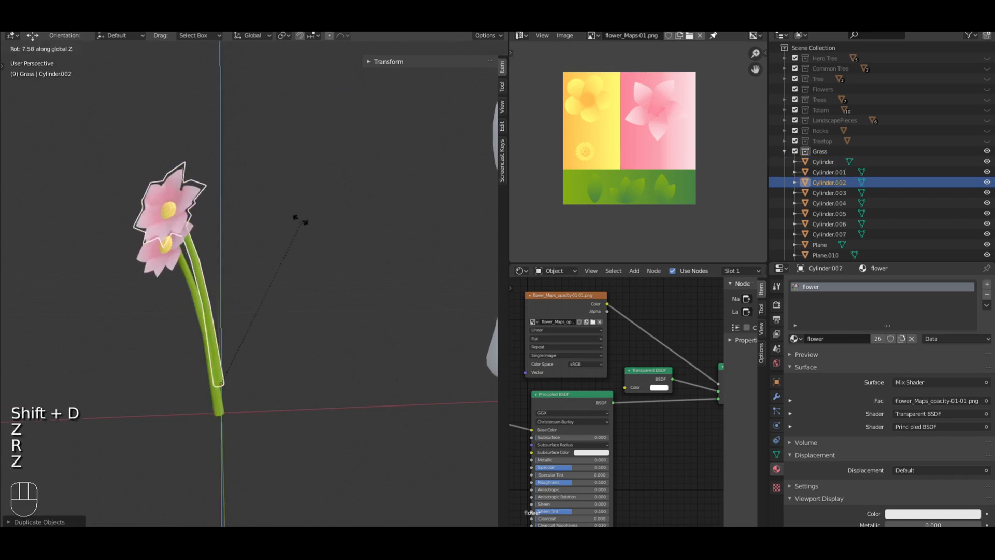
click(180, 158)
key(s)
click(281, 110)
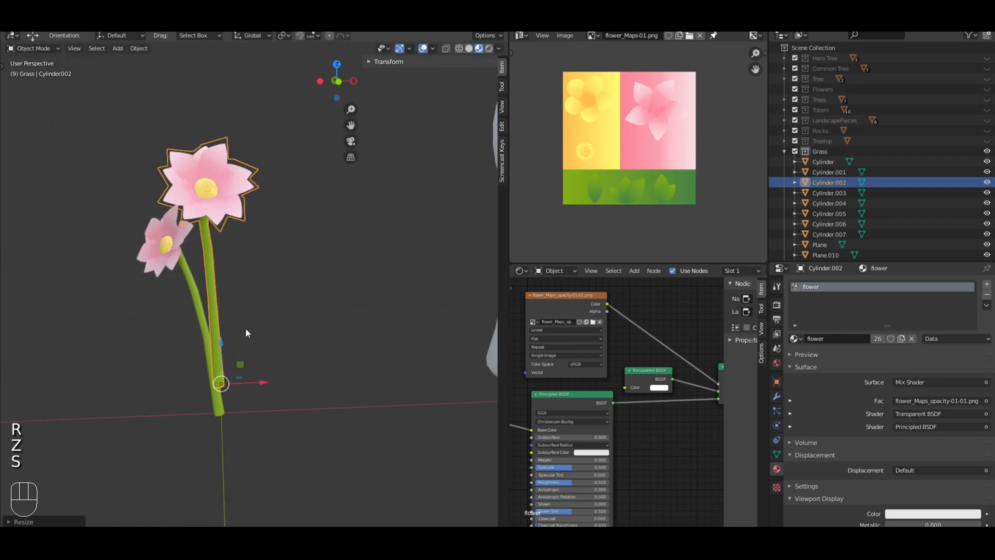
Step: Lower the duplicated flower onto the original's stem base, rotate it more upright and enlarge it
drag(219, 346, 221, 374)
drag(256, 405, 262, 404)
key(r)
click(315, 305)
key(s)
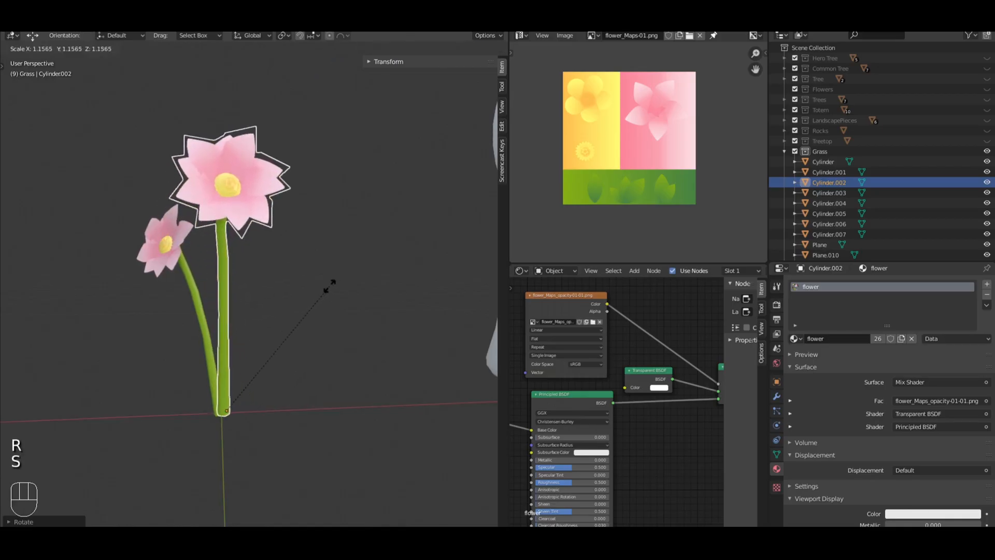
click(329, 287)
Step: Scale down both flowers, making the tilted one much smaller than the upright one
key(a)
click(196, 286)
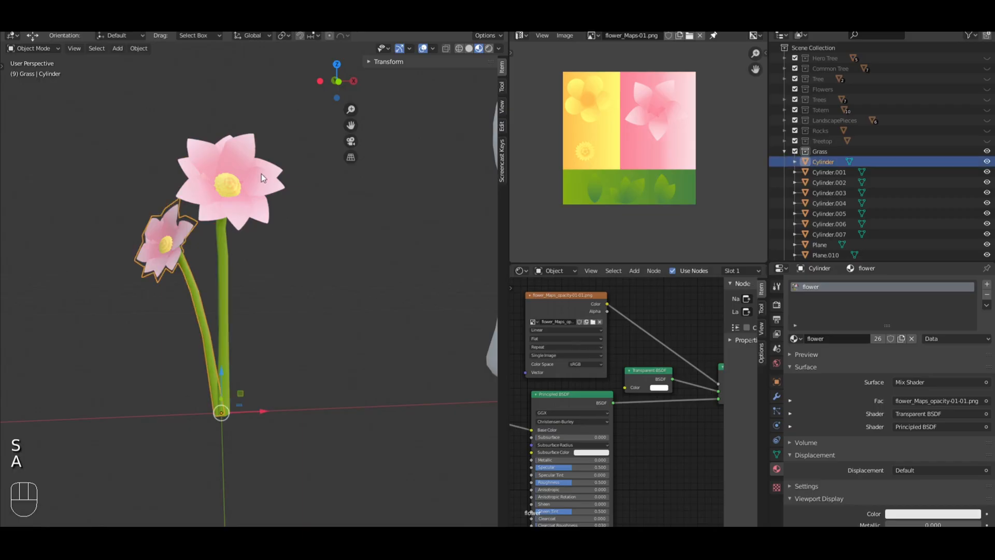
key(s)
click(248, 221)
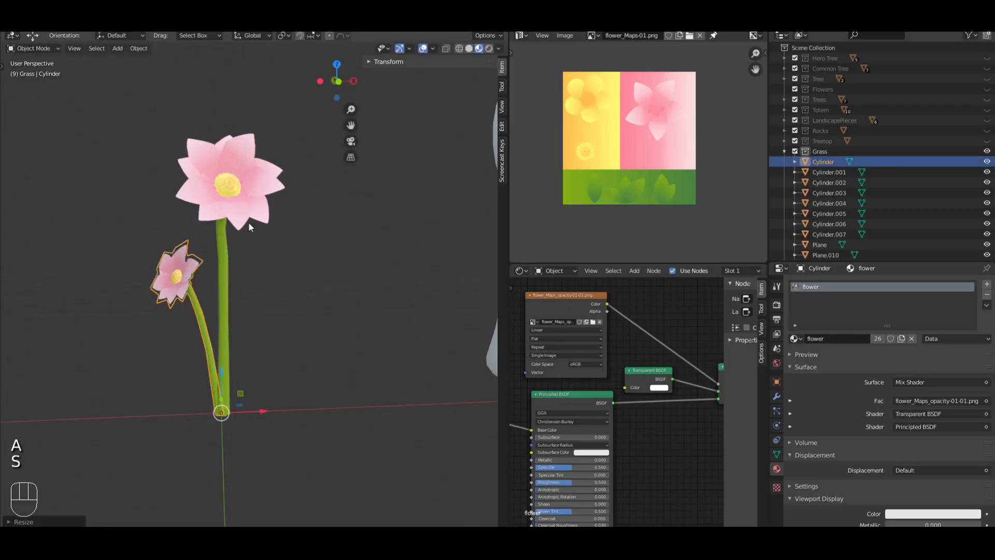
middle_drag(248, 221, 243, 241)
key(a)
click(219, 241)
key(s)
click(268, 274)
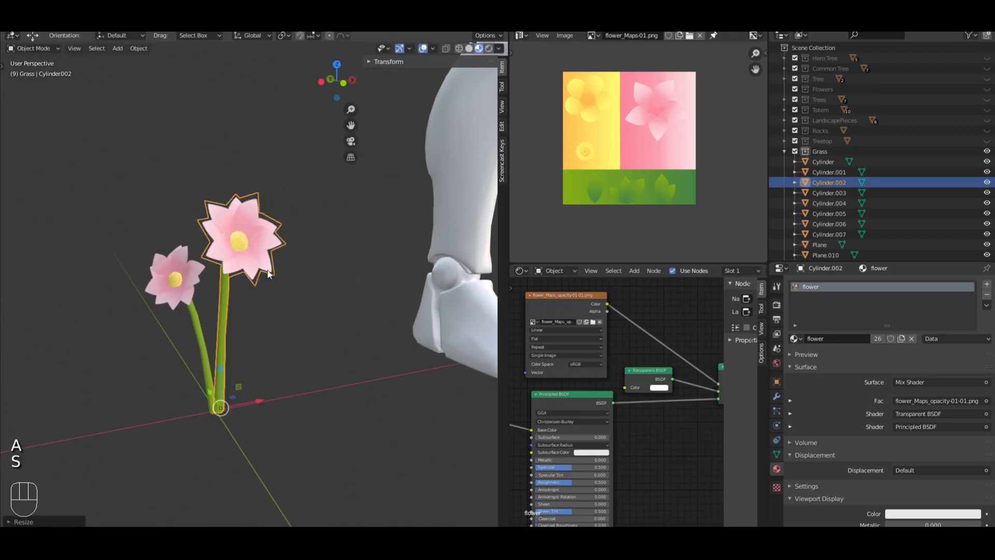
click(188, 299)
key(s)
click(230, 276)
key(a)
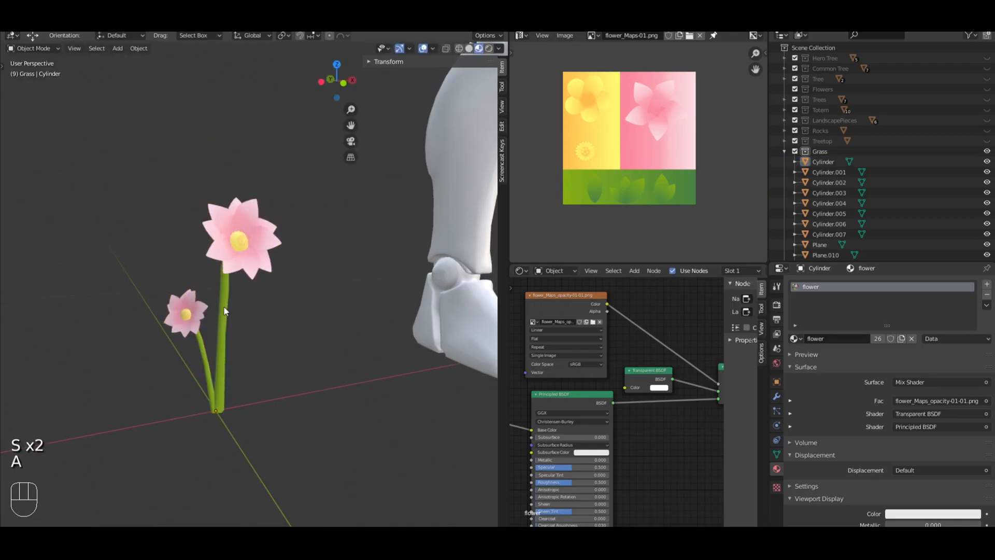
Step: Rotate the taller flower around the global Z axis
click(224, 307)
middle_drag(226, 306, 271, 248)
key(r)
key(z)
click(353, 292)
Step: Duplicate the taller flower, enlarge the copy as the tallest stem and rotate it around global Z to lean the opposite way
key(a)
key(a)
key(a)
click(223, 374)
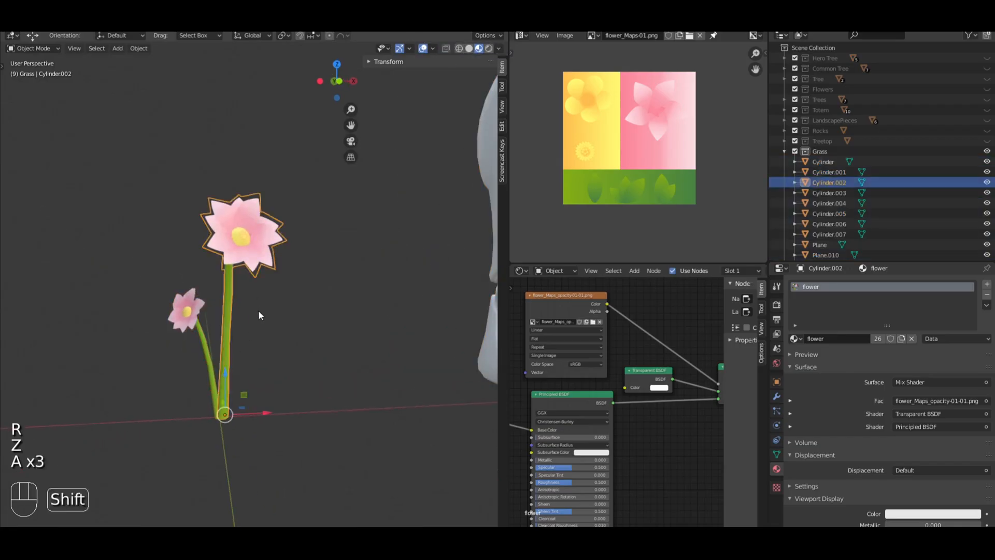
key(shift+d)
key(z)
key(s)
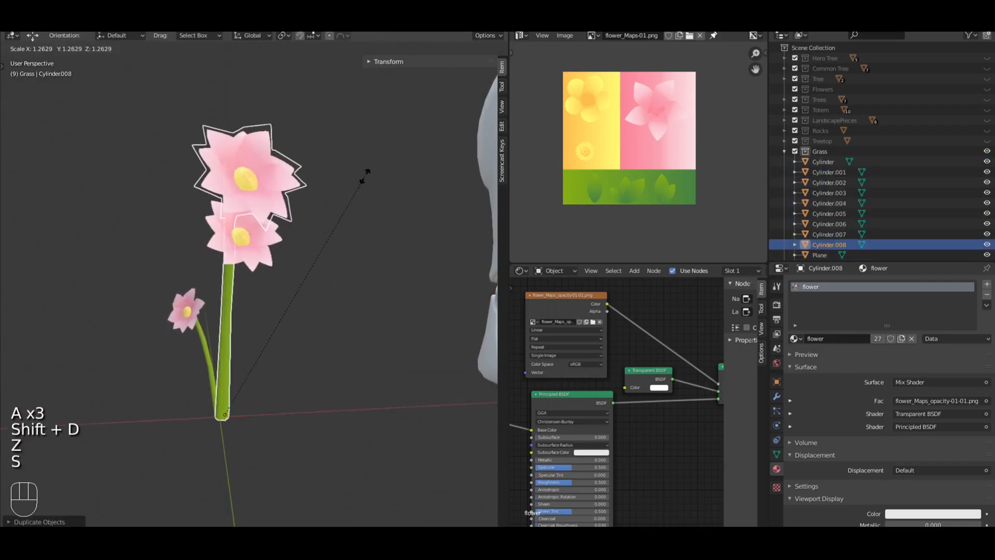
click(369, 173)
key(r)
key(z)
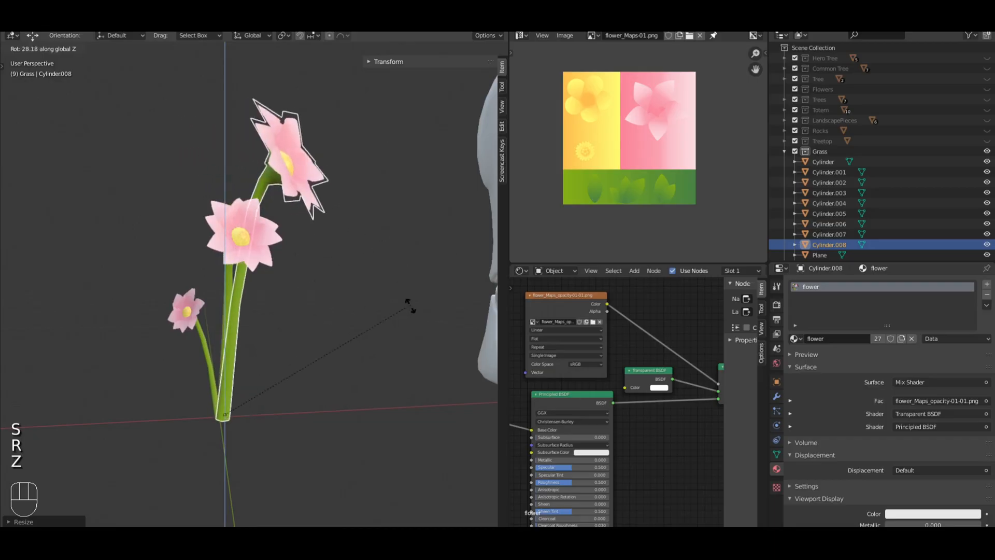
click(409, 311)
Step: Rotate the medium flower around the global Z axis to face away from the tallest one
key(a)
middle_drag(409, 312, 252, 236)
click(251, 235)
key(r)
key(z)
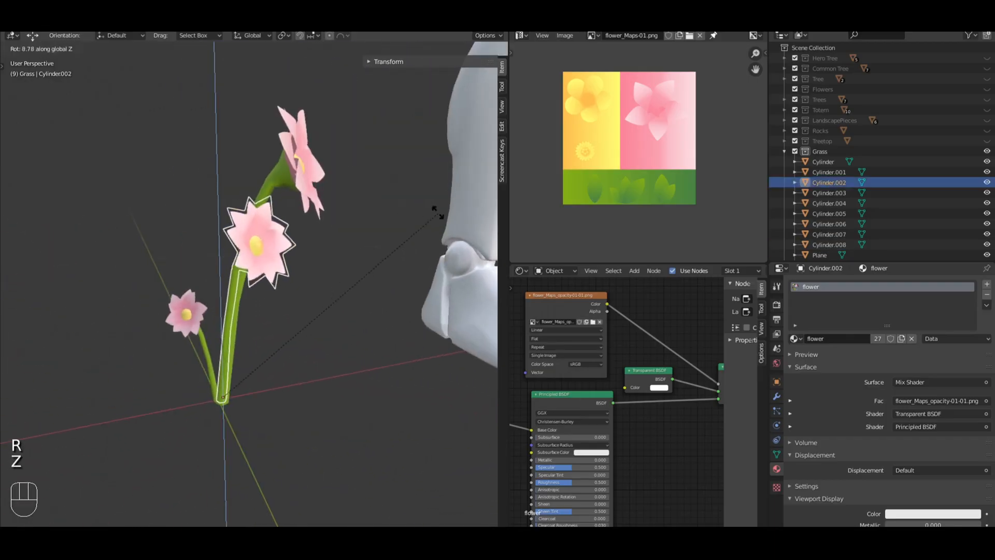
click(364, 395)
Step: Rotate the smallest flower around Z to the opposite side of the stems
key(a)
mouse_move(397, 348)
middle_down()
mouse_move(277, 318)
mouse_move(64, 335)
mouse_move(460, 351)
mouse_move(404, 352)
middle_up()
click(201, 329)
middle_drag(284, 302, 434, 306)
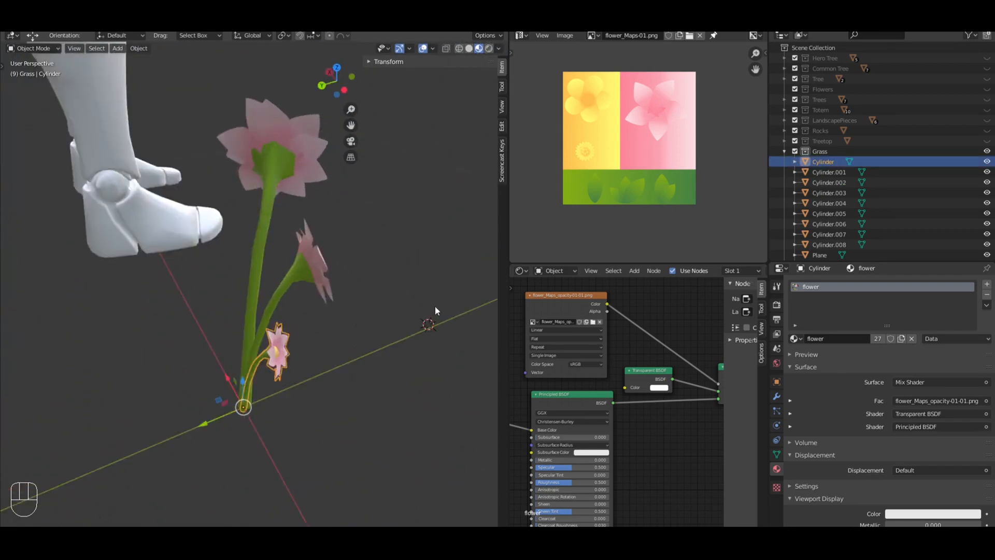
key(r)
key(z)
click(303, 283)
Step: Turn the medium flower around Z once more to spread the three heads apart
key(a)
click(302, 283)
key(r)
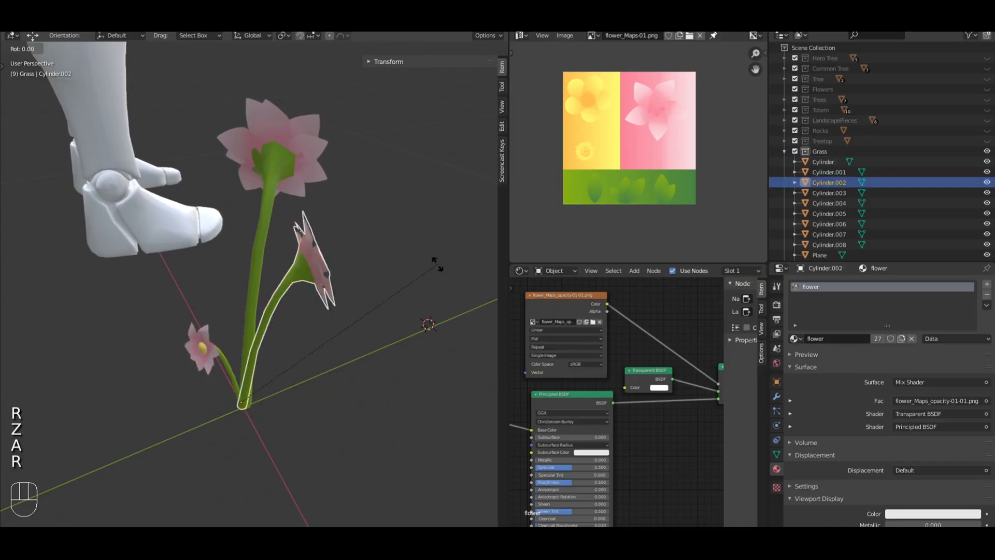
key(z)
click(376, 422)
key(a)
Step: Compare the flower cluster's size with the human figure in front view and examine its silhouette
middle_drag(375, 422, 329, 352)
scroll(329, 353, down, 8)
key(a)
key(a)
middle_drag(385, 336, 307, 323)
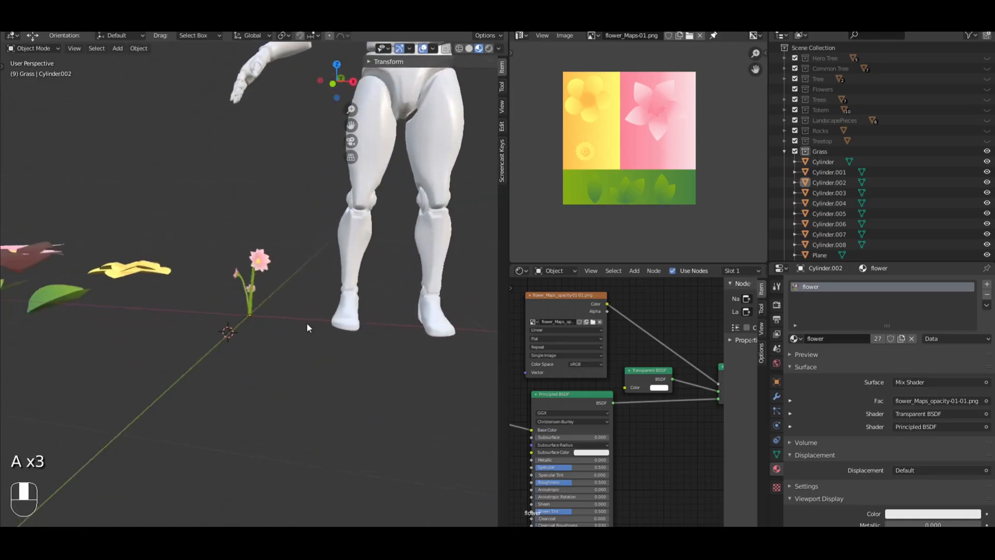
key(KP_1)
scroll(290, 371, up, 3)
scroll(297, 351, down, 5)
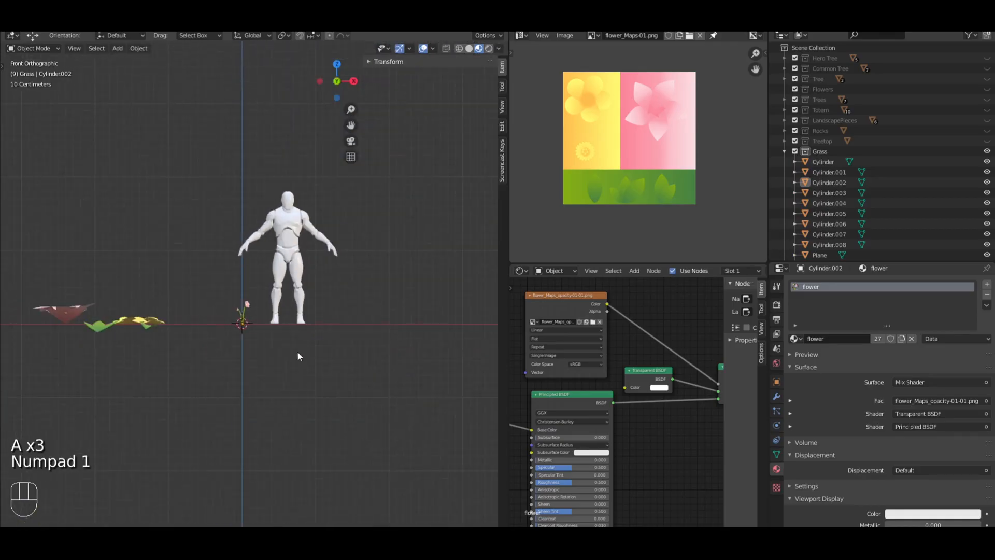
scroll(306, 375, up, 5)
scroll(328, 355, up, 3)
shift+middle_drag(328, 356, 374, 250)
key(a)
key(a)
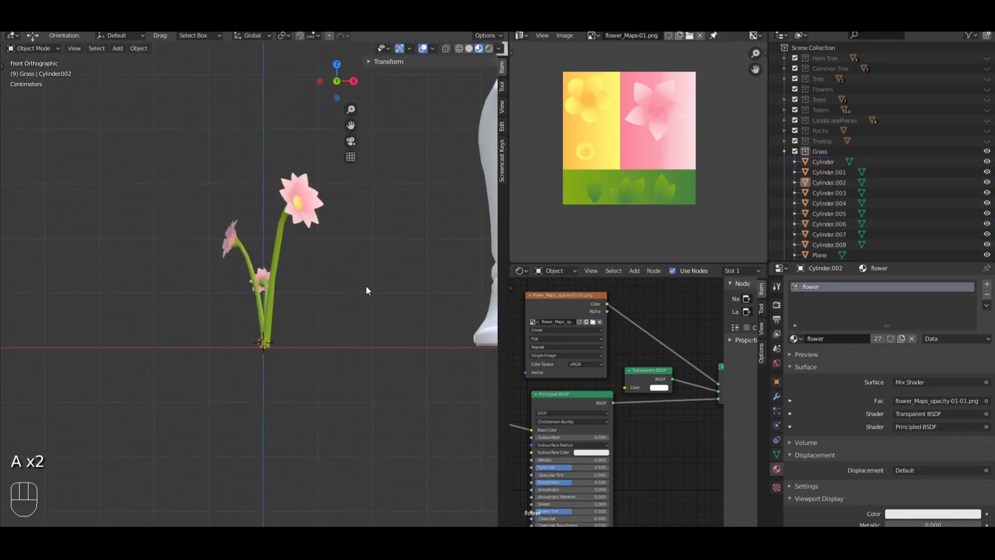
Step: Rotate and reposition the edge loop just below the tallest flower's head to smooth the stem bend
shift+middle_drag(365, 285, 299, 256)
scroll(224, 212, up, 4)
click(275, 202)
key(Tab)
key(a)
alt+shift+click(287, 196)
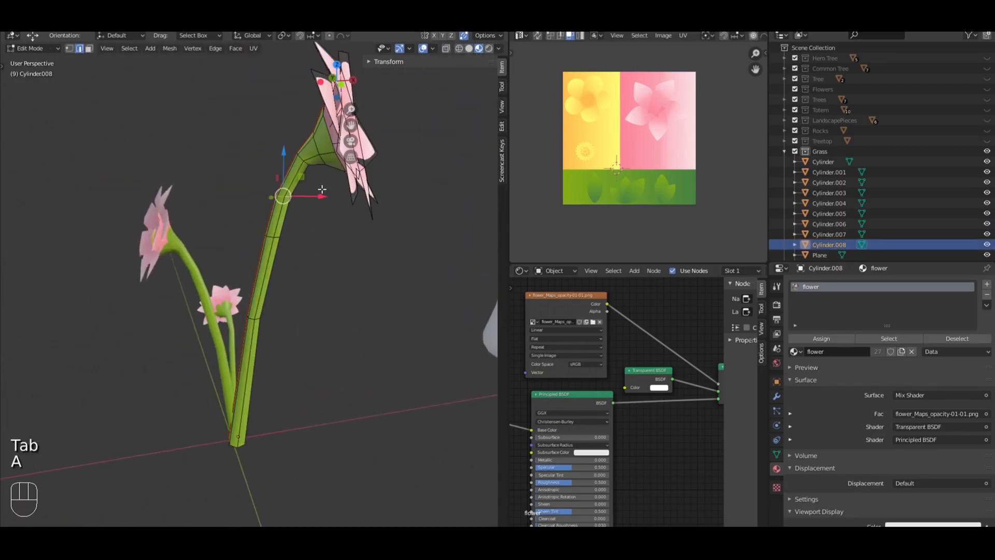
key(r)
click(374, 171)
key(g)
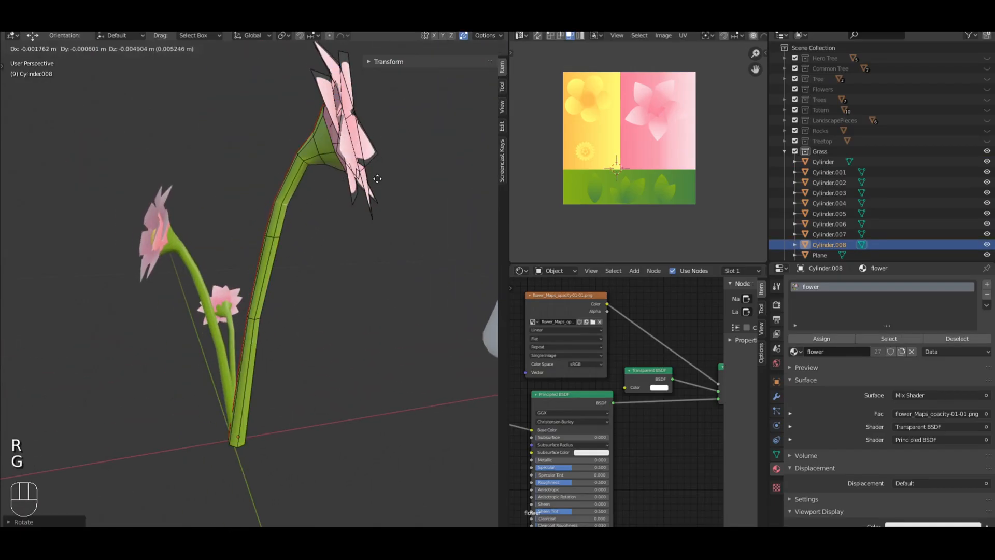
click(377, 180)
Step: Shift the next lower edge loop of the tallest stem slightly to even out its curve
key(a)
alt+shift+click(274, 237)
key(g)
click(374, 236)
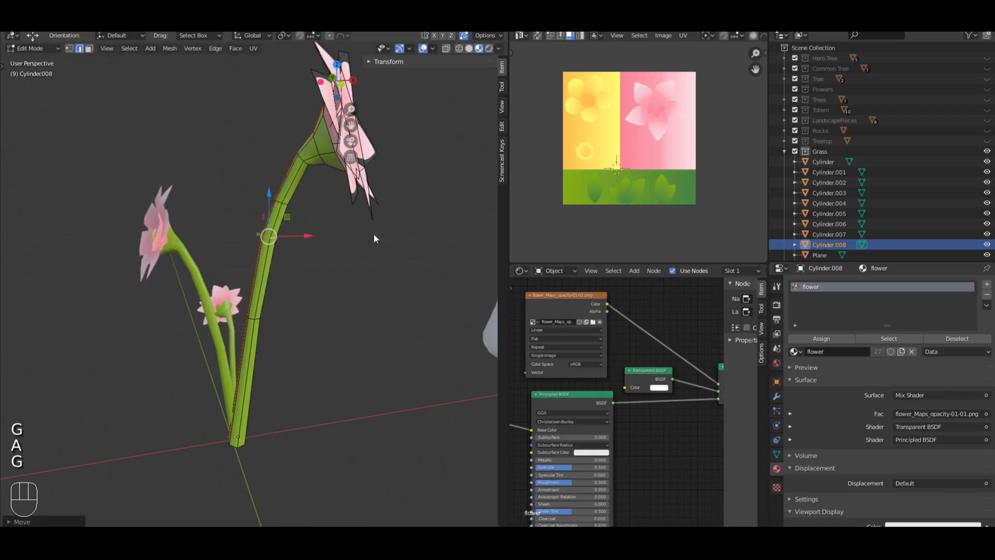
scroll(376, 236, down, 4)
key(Tab)
key(a)
Step: Move the same stem loop slightly along X while viewing the tallest flower from its front
middle_drag(405, 238, 305, 217)
scroll(309, 215, up, 3)
key(Tab)
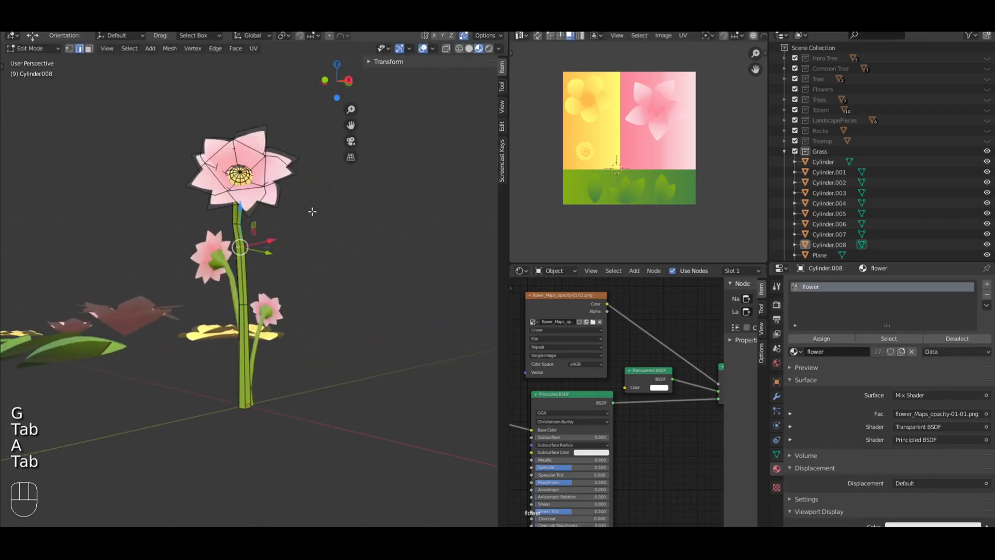
scroll(312, 211, up, 3)
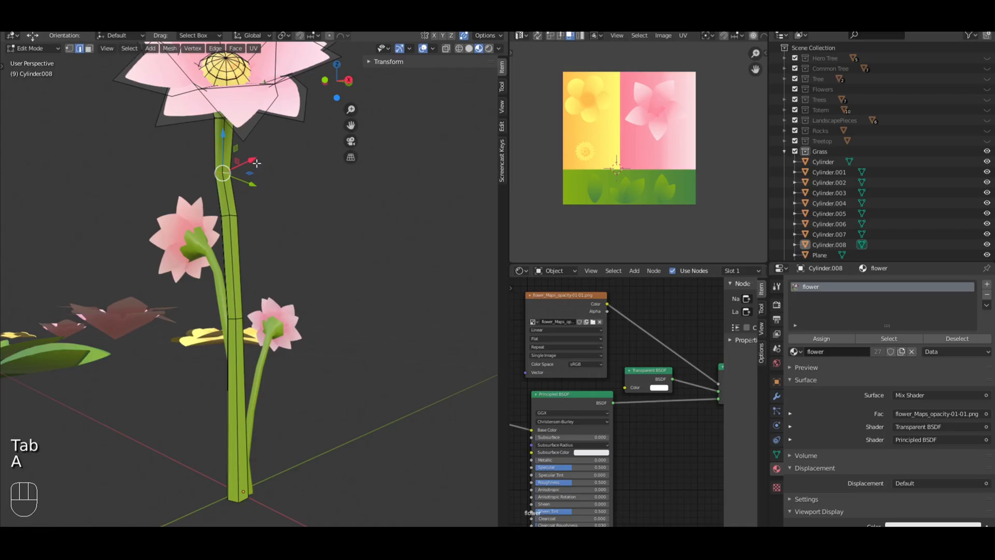
drag(256, 163, 259, 172)
scroll(325, 203, down, 4)
key(Tab)
key(a)
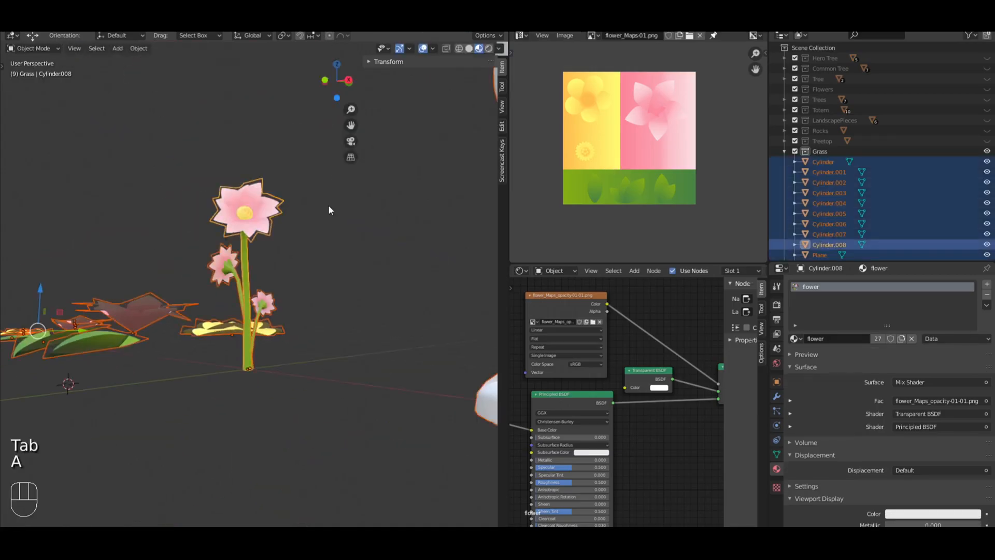
key(a)
Step: Select all three flowers of the cluster and join them into a single object
middle_drag(328, 204, 305, 284)
key(Tab)
key(a)
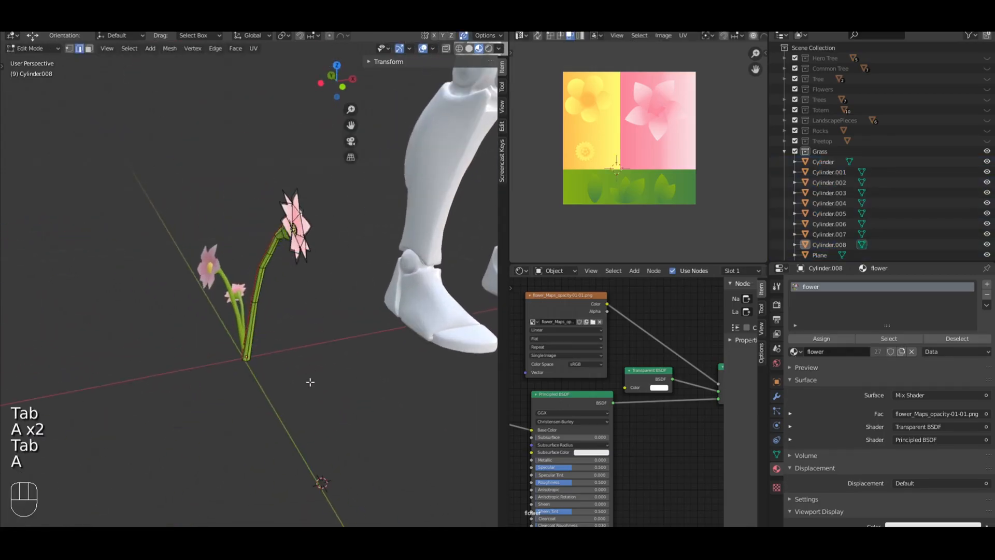
key(b)
drag(313, 384, 72, 127)
key(Tab)
key(a)
key(a)
key(b)
drag(292, 366, 165, 175)
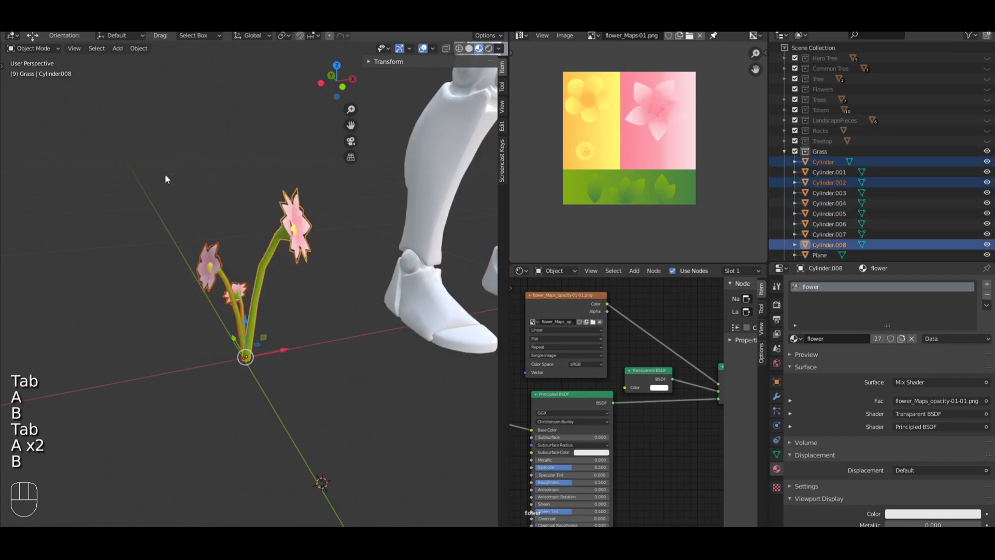
key(ctrl+j)
key(a)
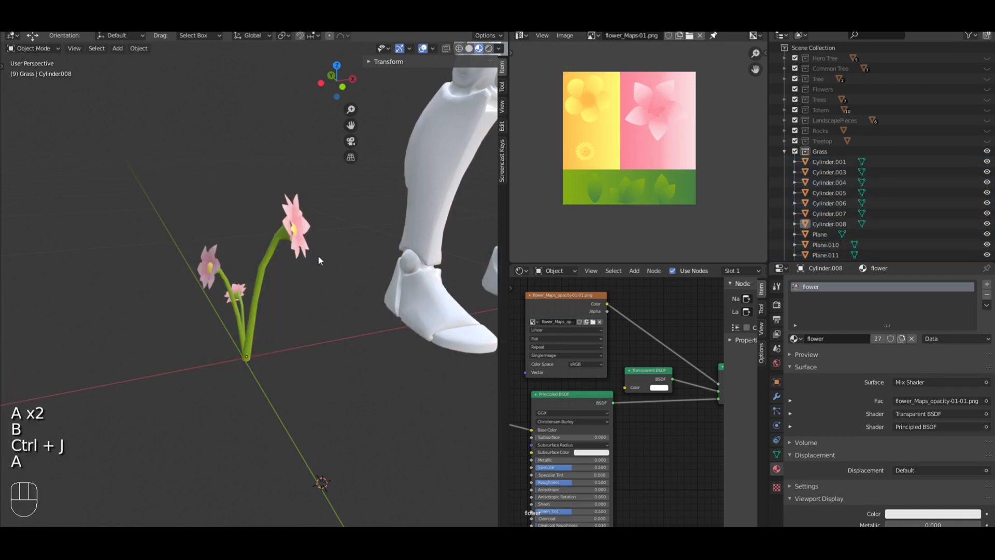
Step: Rename the joined flower object as sm_Flower1
click(293, 254)
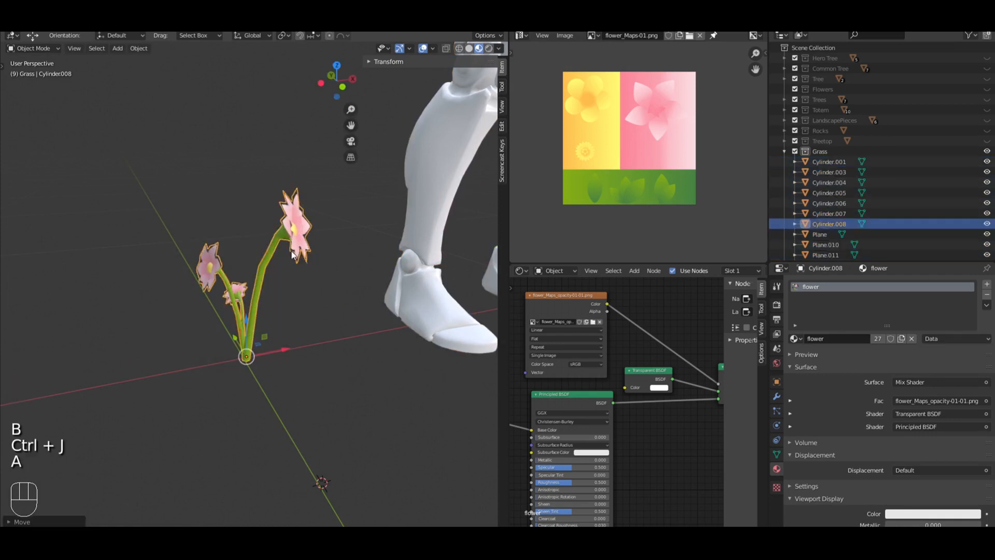
double_click(830, 224)
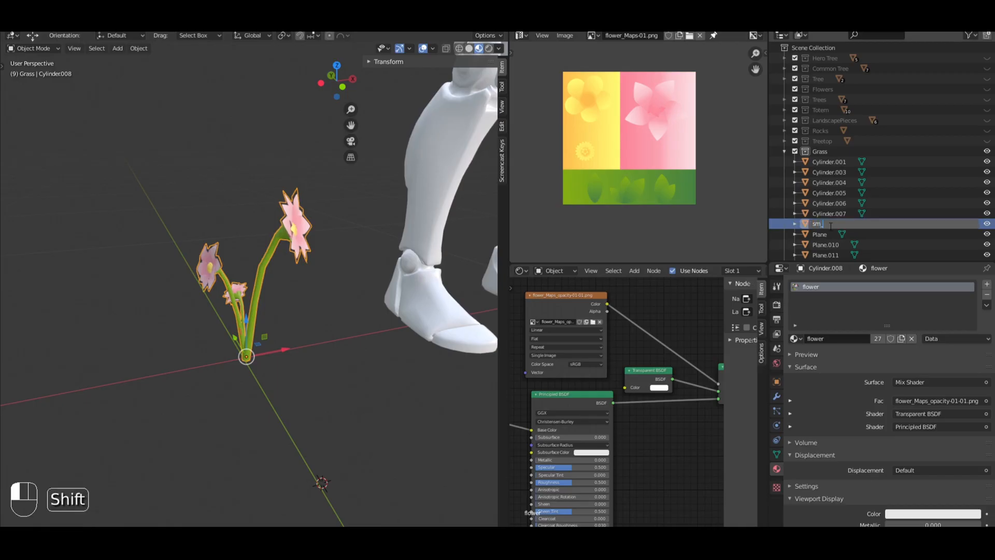
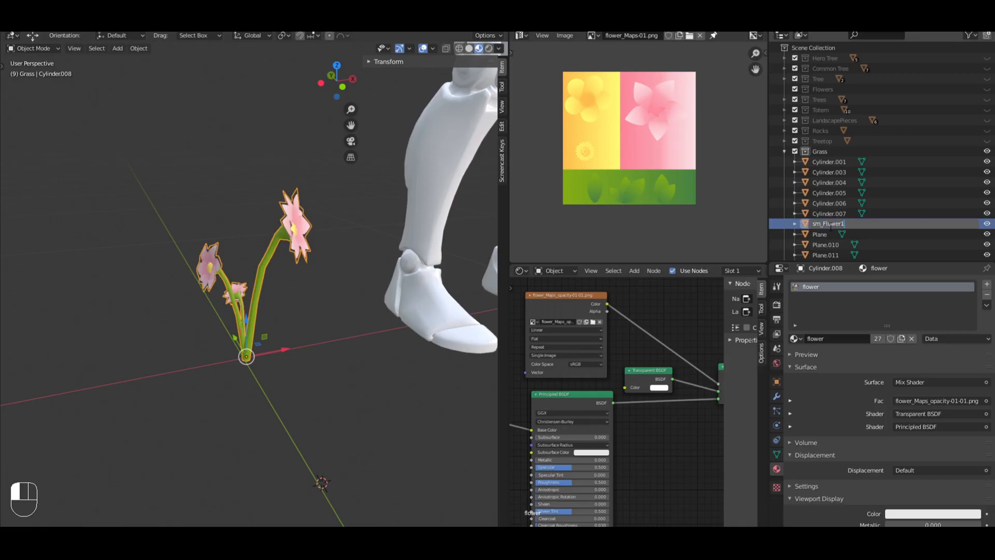
key(Return)
scroll(829, 226, down, 5)
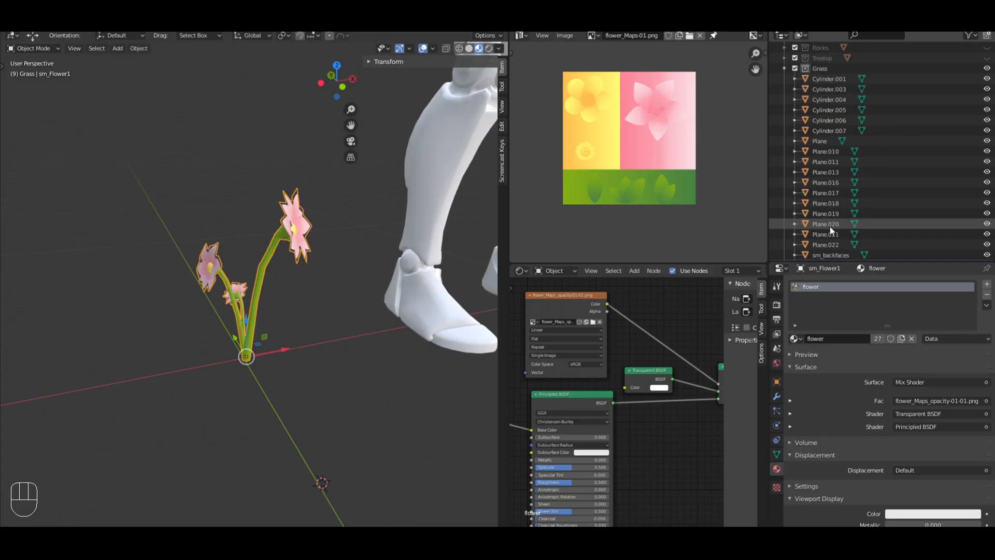
Step: Open sm_Flower1 in Edit Mode and select its entire mesh
middle_drag(325, 254, 302, 249)
key(a)
scroll(300, 239, up, 5)
click(291, 185)
key(Tab)
scroll(325, 241, down, 4)
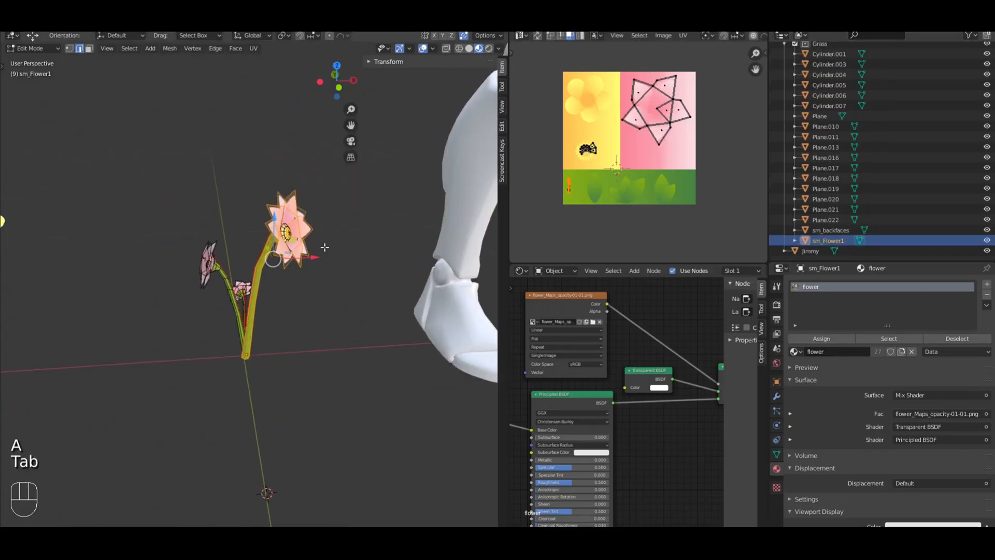
key(a)
key(a)
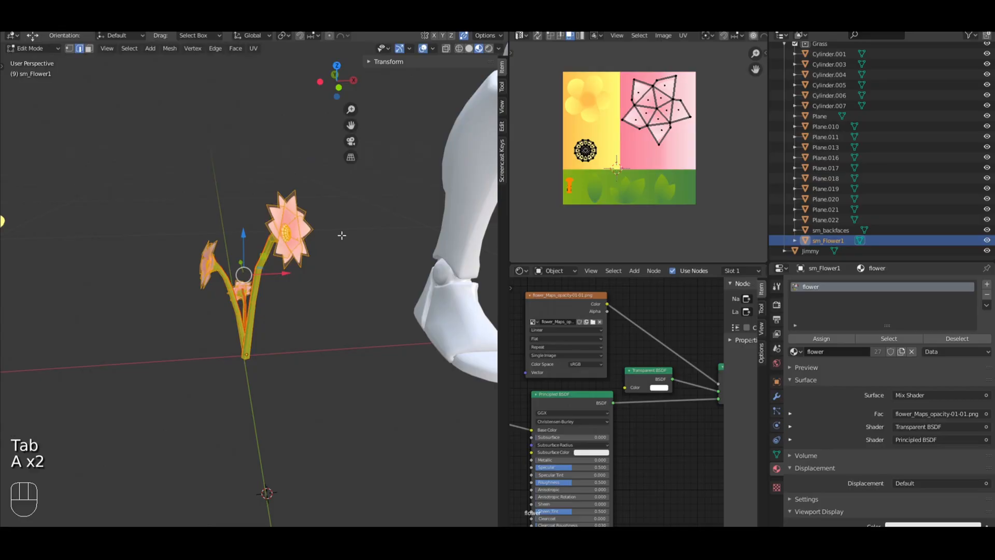
key(alt+n)
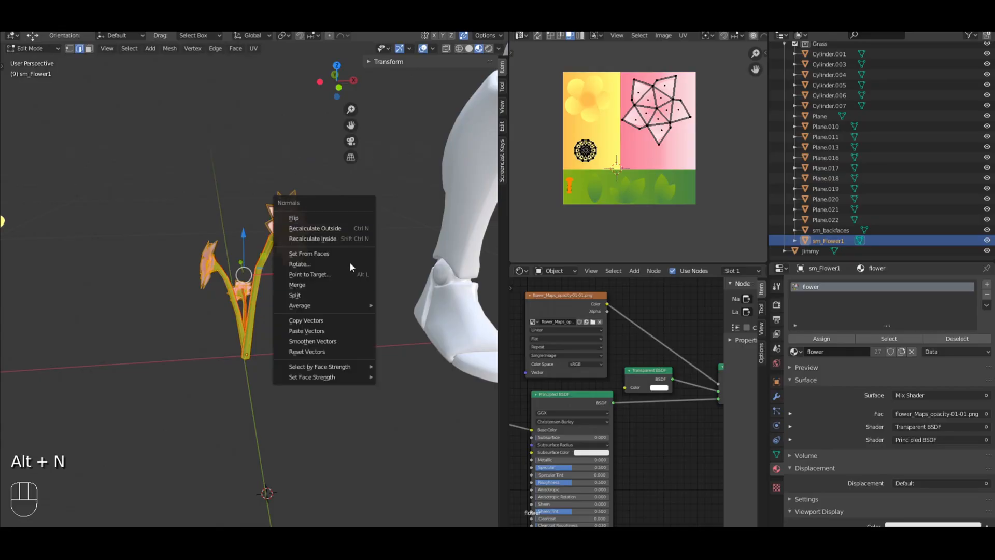
click(310, 274)
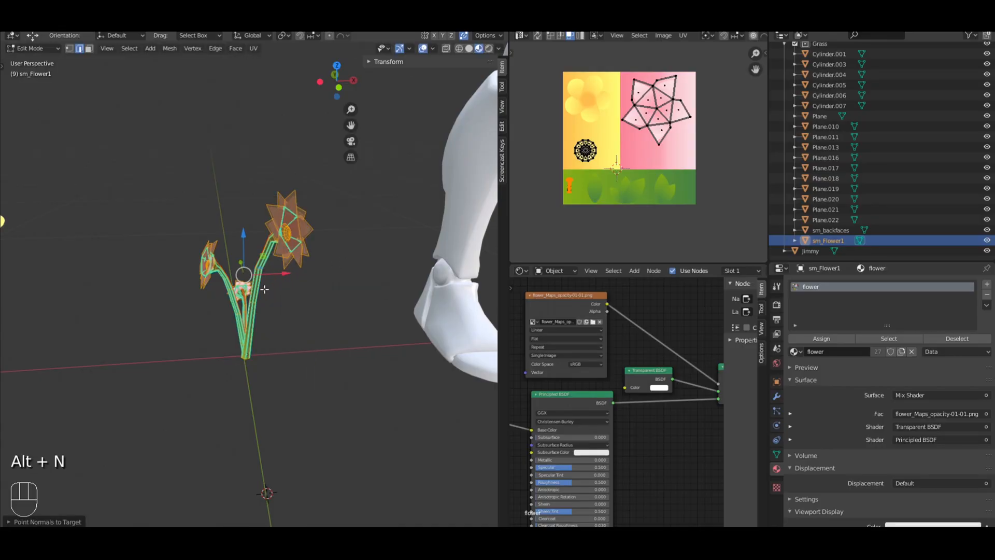
key(ctrl+z)
key(F15)
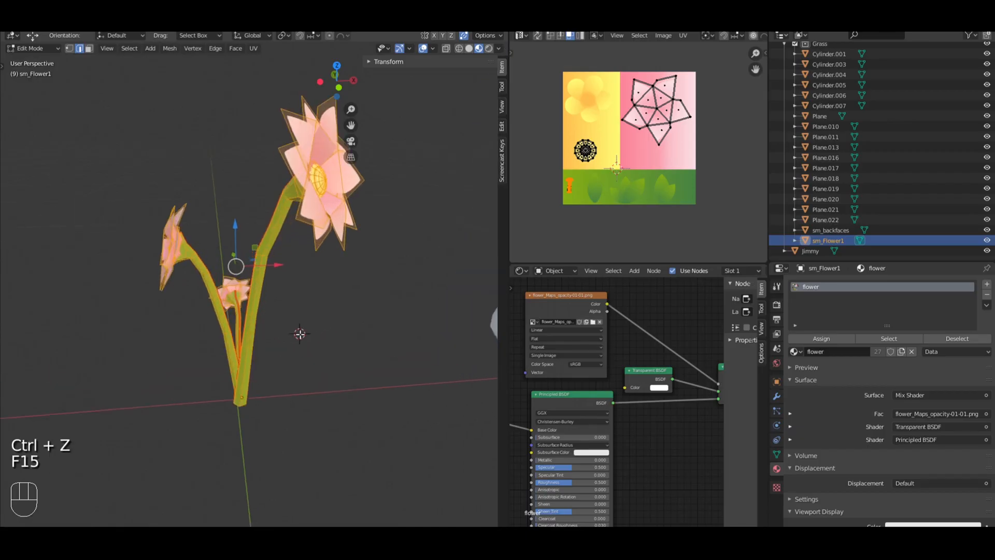
key(alt+n)
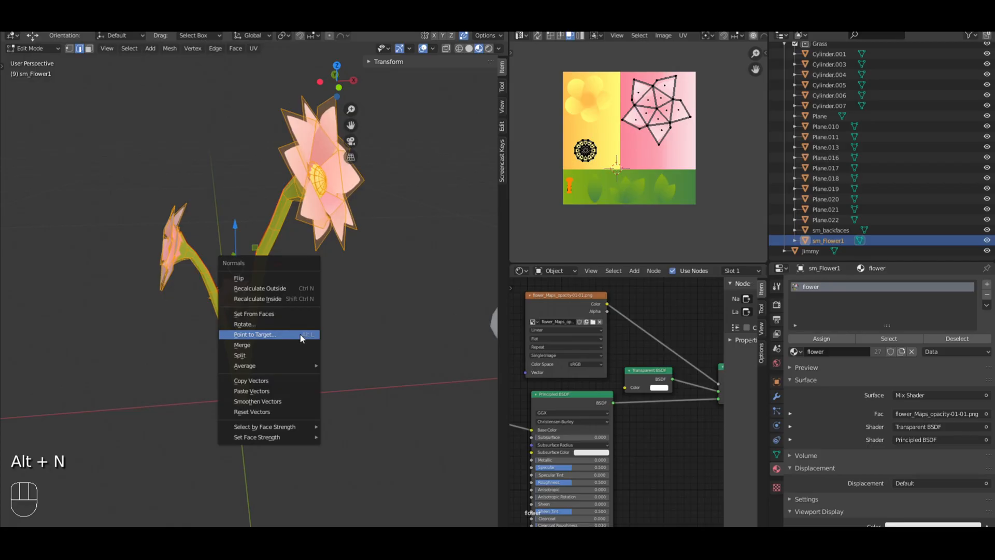
click(302, 334)
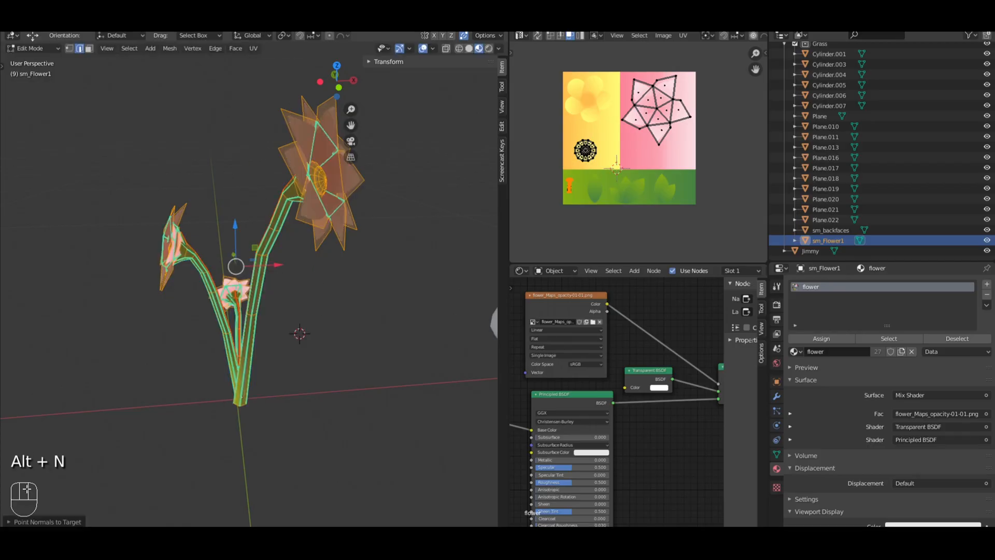
click(16, 516)
click(110, 508)
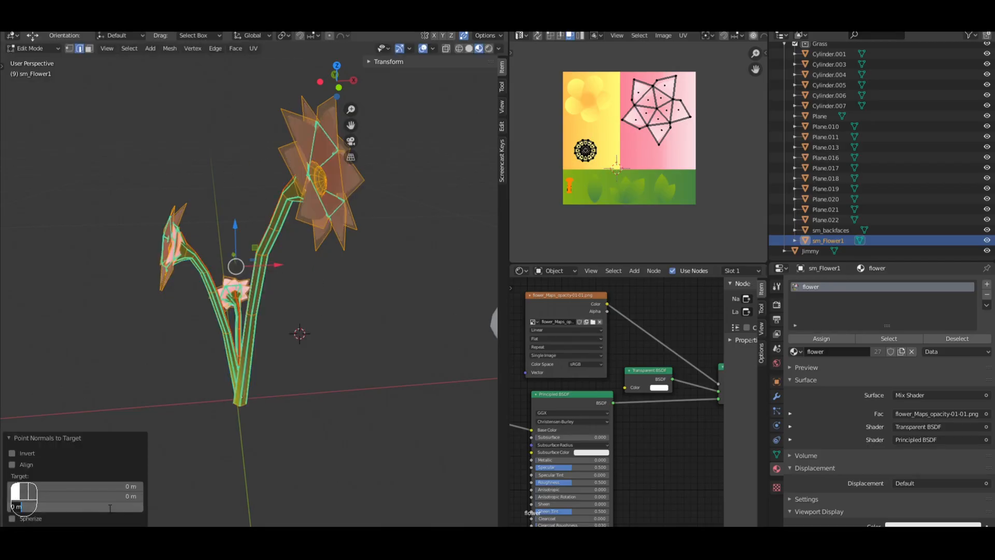
key(Return)
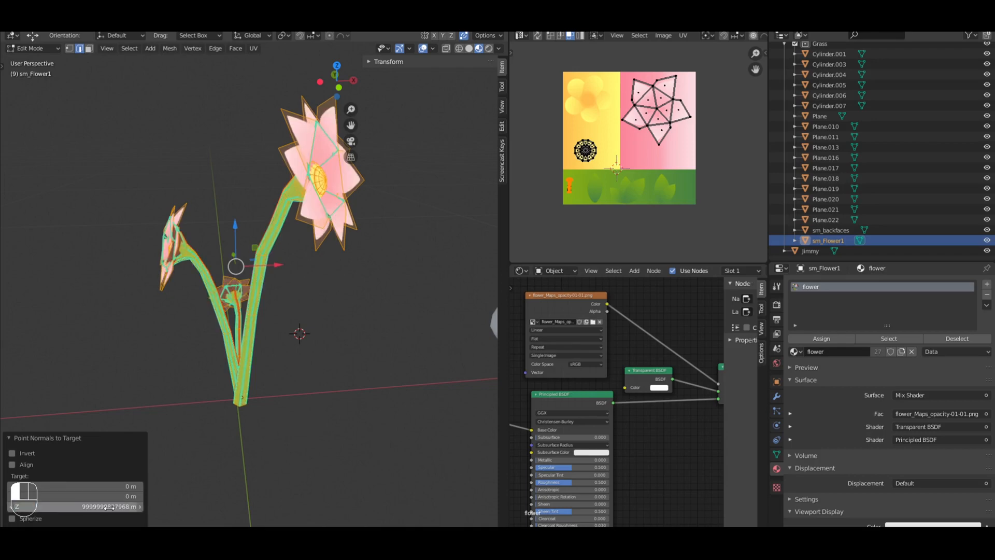
scroll(312, 306, down, 4)
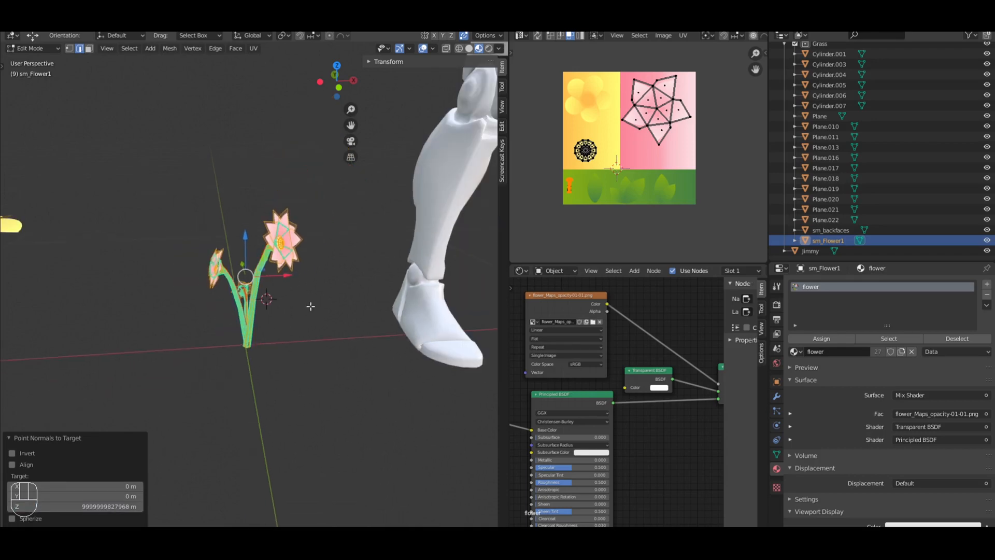
Step: Examine the shading of the flower cluster's petals and stems from several sides in Object Mode
key(Tab)
key(a)
middle_drag(315, 301, 282, 280)
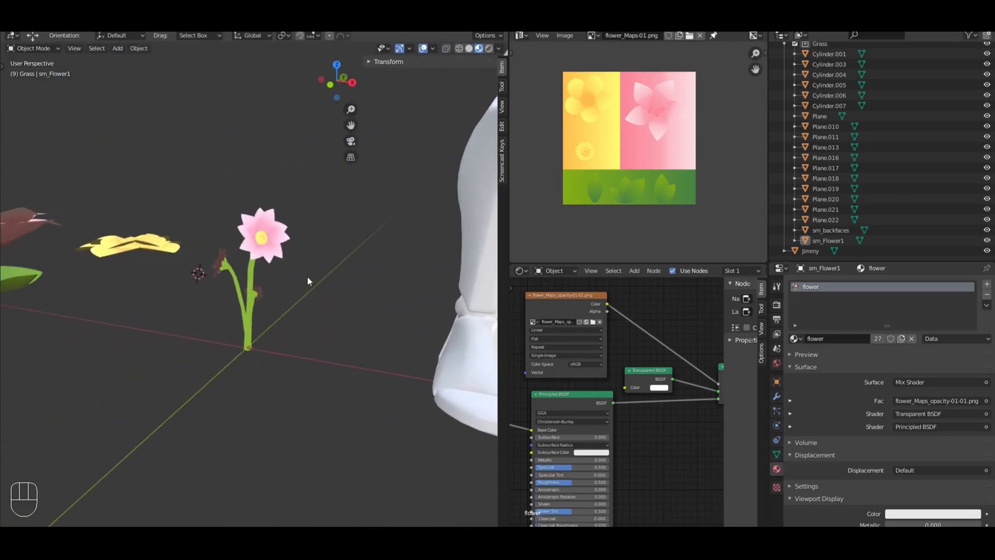
key(a)
key(a)
scroll(265, 243, up, 3)
click(266, 216)
middle_drag(266, 216, 369, 229)
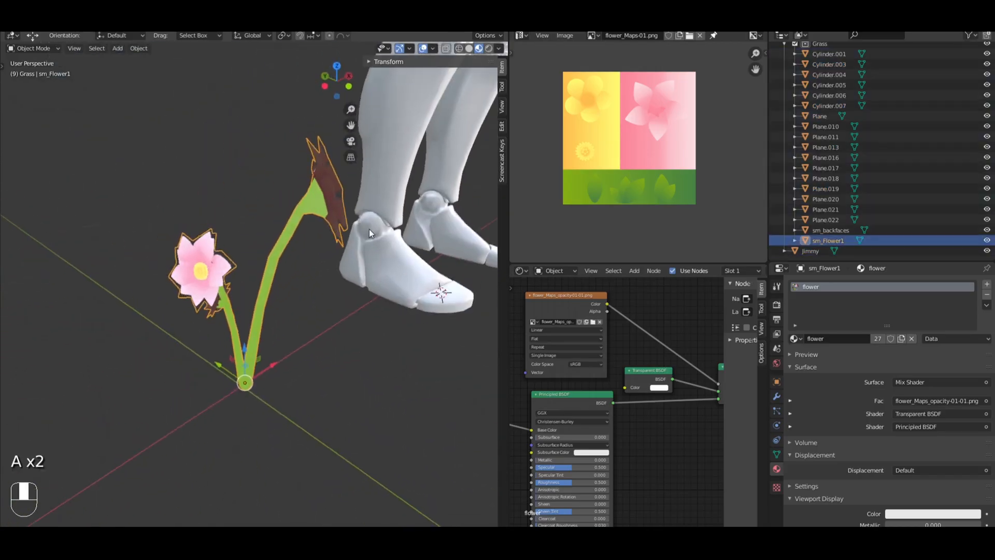
key(a)
key(a)
scroll(350, 246, up, 2)
Step: Clear the sharp marks from all edges of the sm_Flower1 mesh and check its shading in Object Mode
right_click(297, 201)
key(Tab)
middle_drag(300, 201, 320, 184)
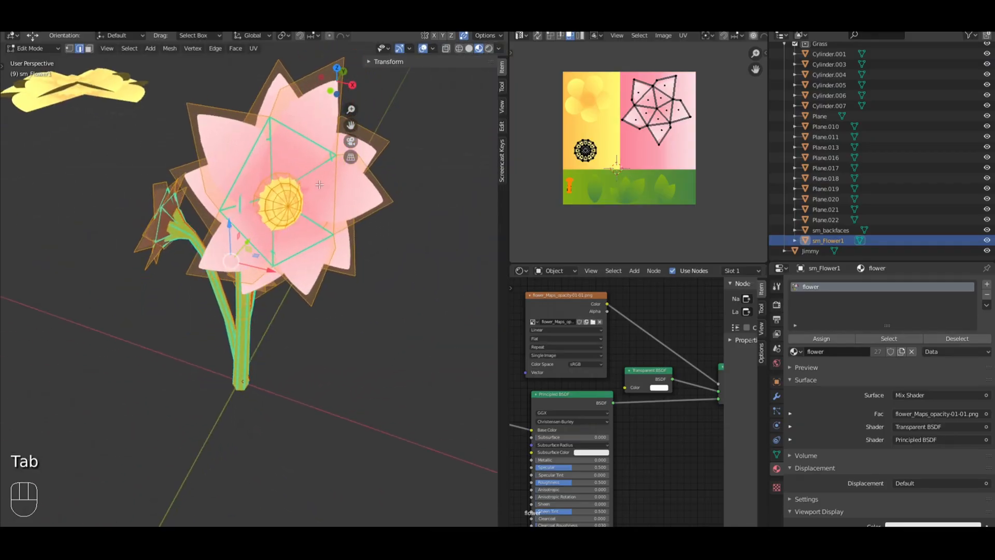
key(ctrl+e)
click(285, 222)
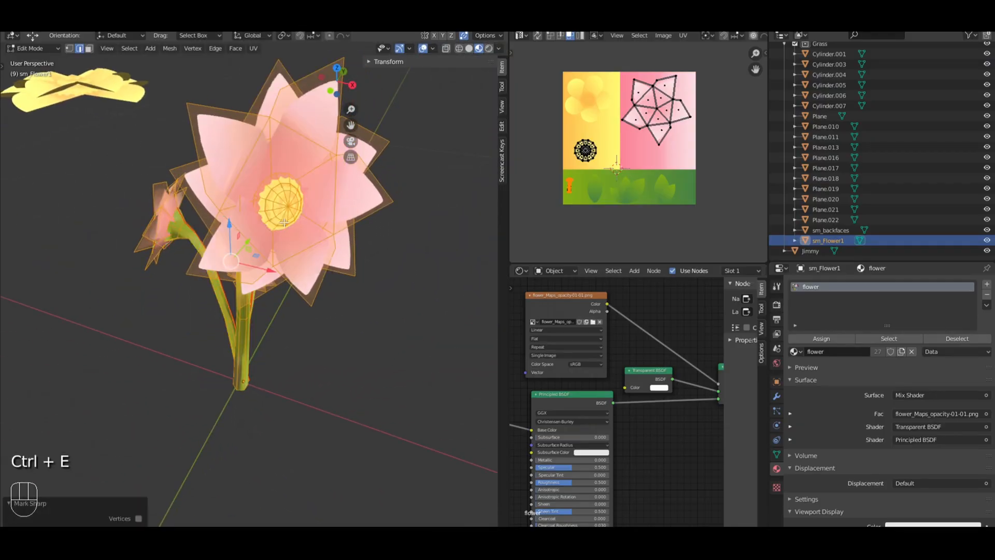
key(a)
scroll(284, 223, down, 4)
key(Tab)
mouse_move(285, 223)
middle_down()
mouse_move(318, 245)
mouse_move(332, 222)
mouse_move(245, 248)
mouse_move(344, 263)
mouse_move(406, 238)
mouse_move(311, 176)
middle_up()
key(a)
click(311, 175)
Step: Display the split normals of the sm_Flower1 mesh in Edit Mode through the viewport overlays
key(Tab)
key(Tab)
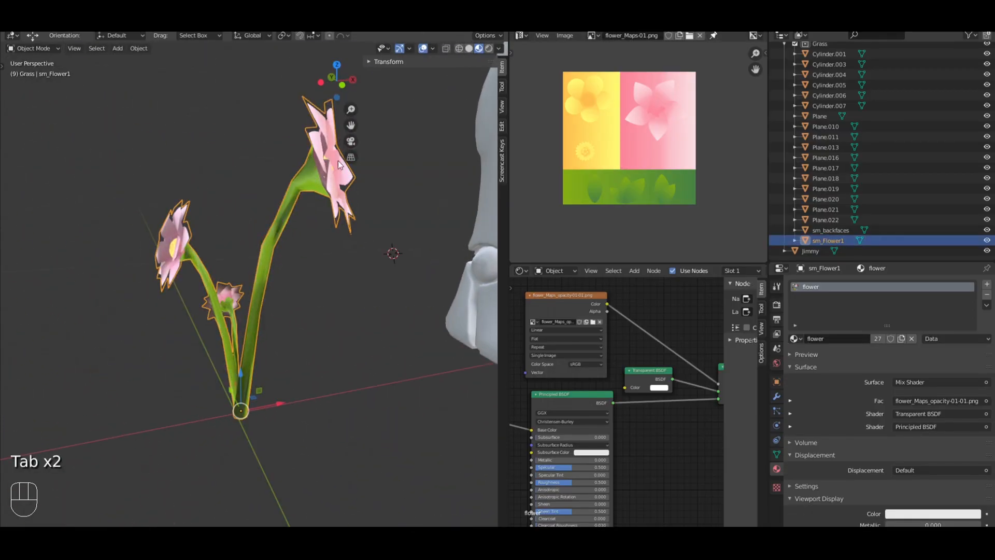
click(432, 48)
key(Tab)
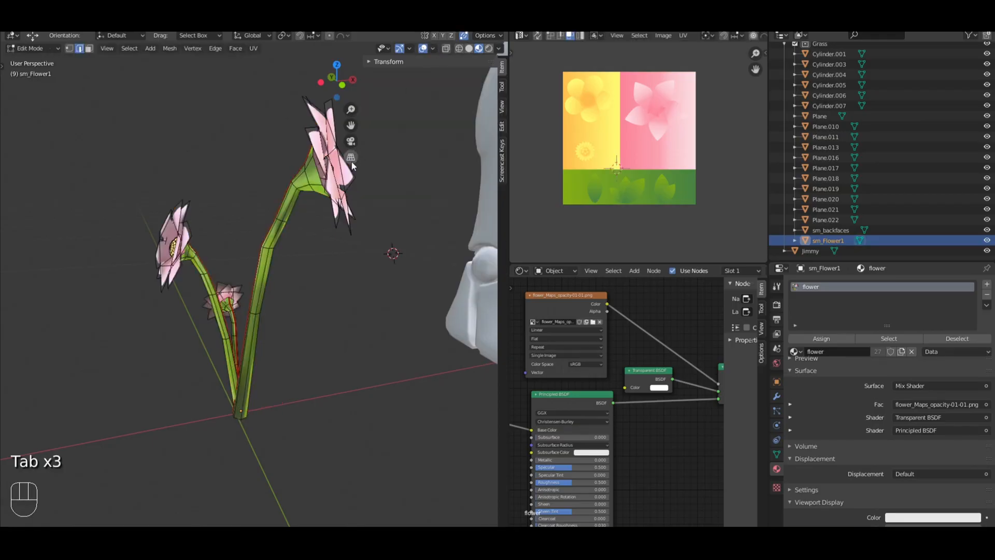
key(a)
key(a)
key(a)
click(434, 49)
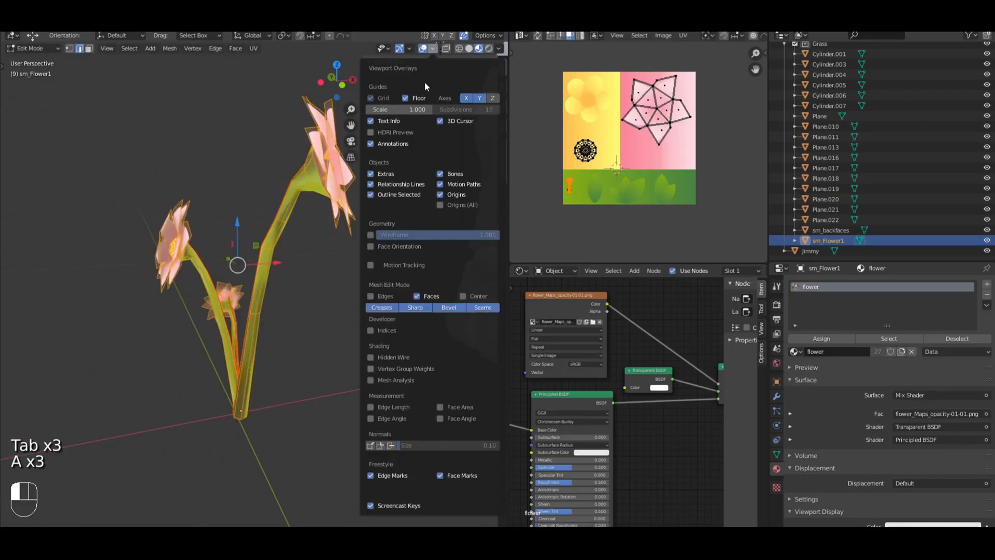
click(381, 446)
mouse_move(378, 444)
middle_down()
mouse_move(358, 290)
mouse_move(350, 278)
mouse_move(327, 277)
middle_up()
Step: Point all normals of sm_Flower1 straight up again using the same distant target, and return to Object Mode
key(a)
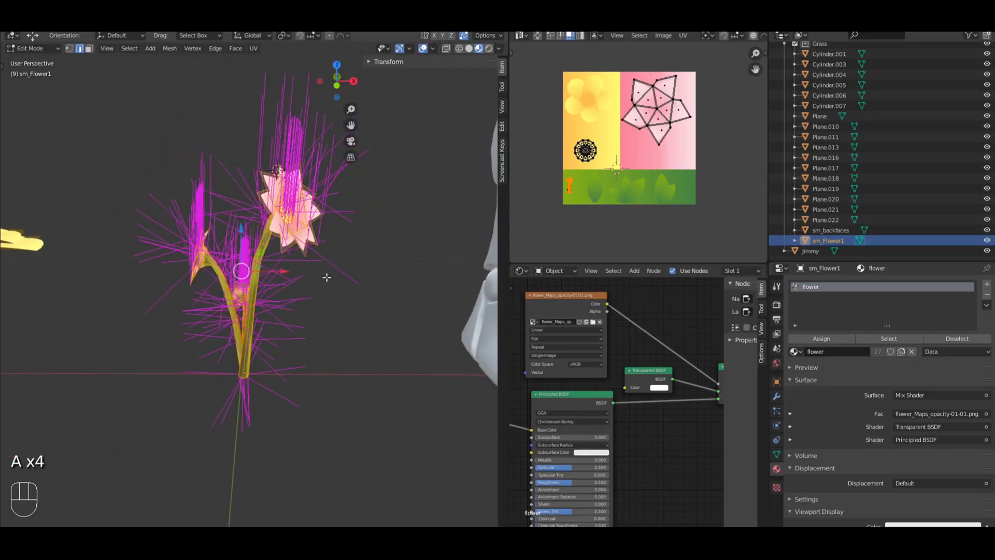
key(alt+n)
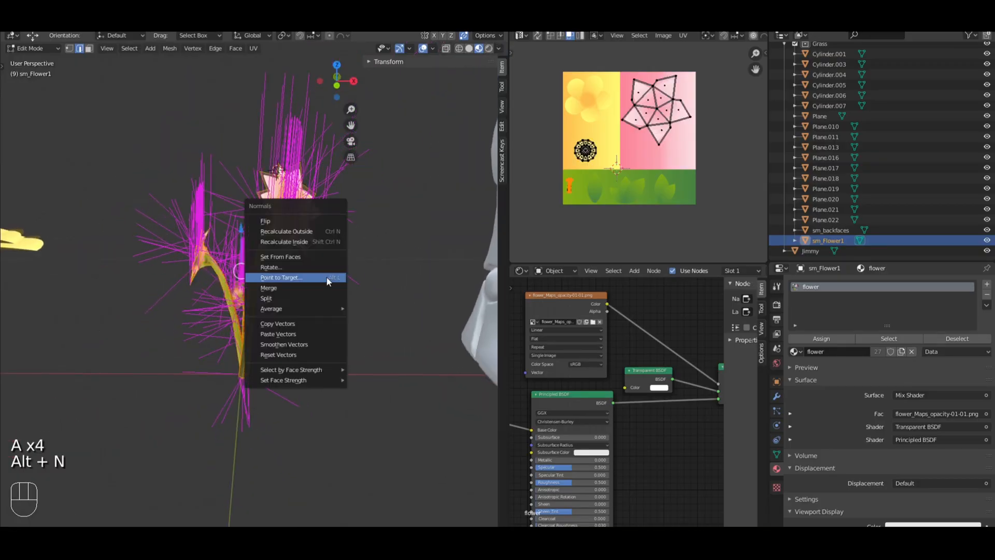
click(329, 281)
key(Tab)
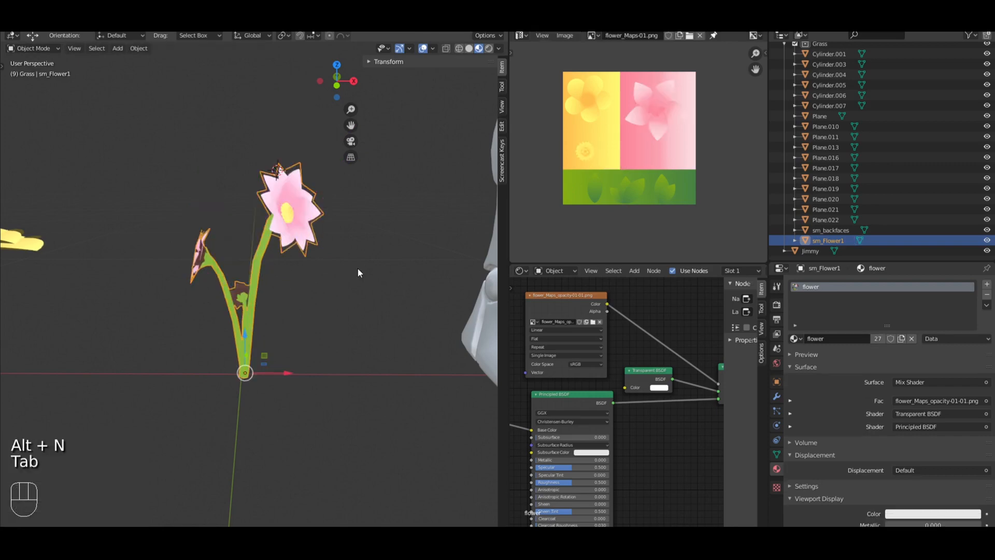
key(a)
middle_drag(357, 267, 338, 277)
key(Tab)
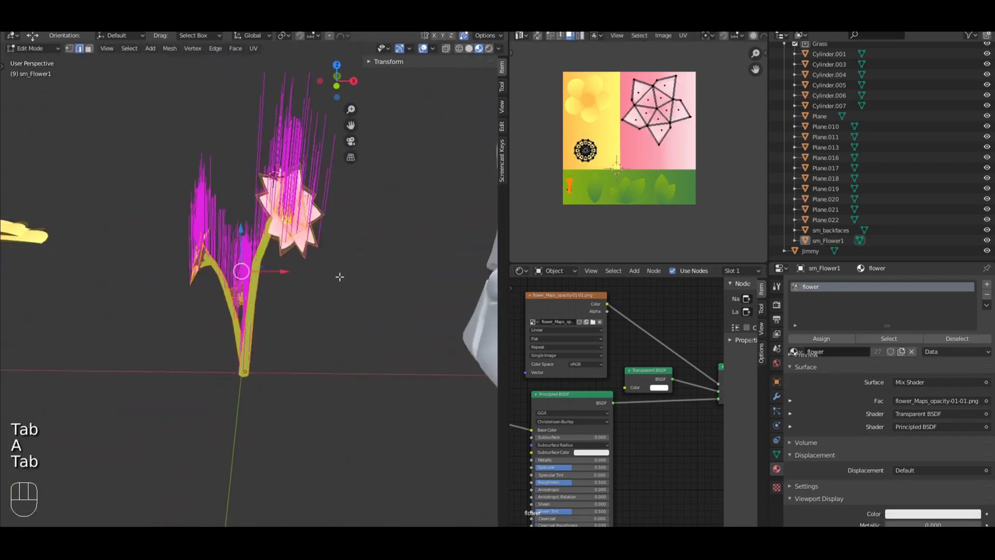
key(a)
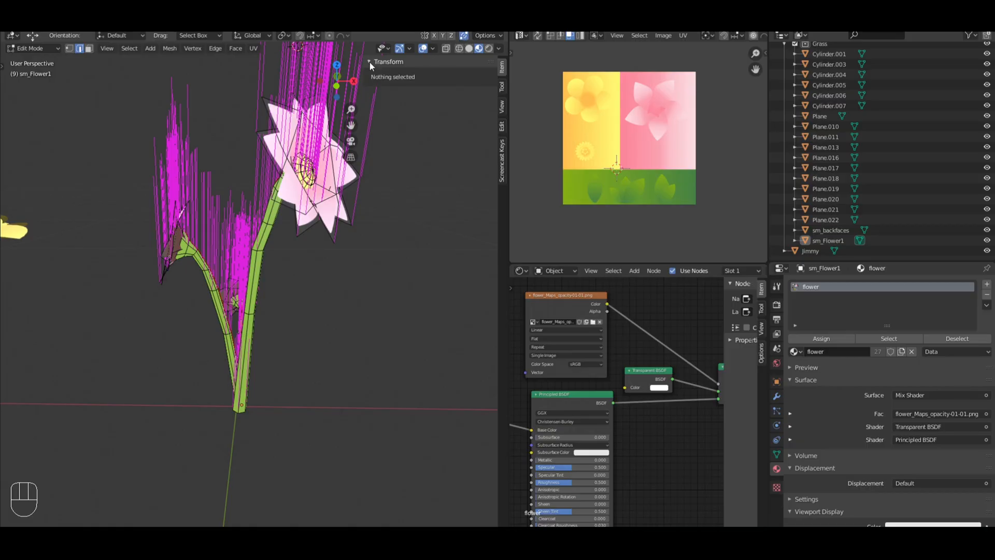
scroll(406, 133, down, 4)
key(Tab)
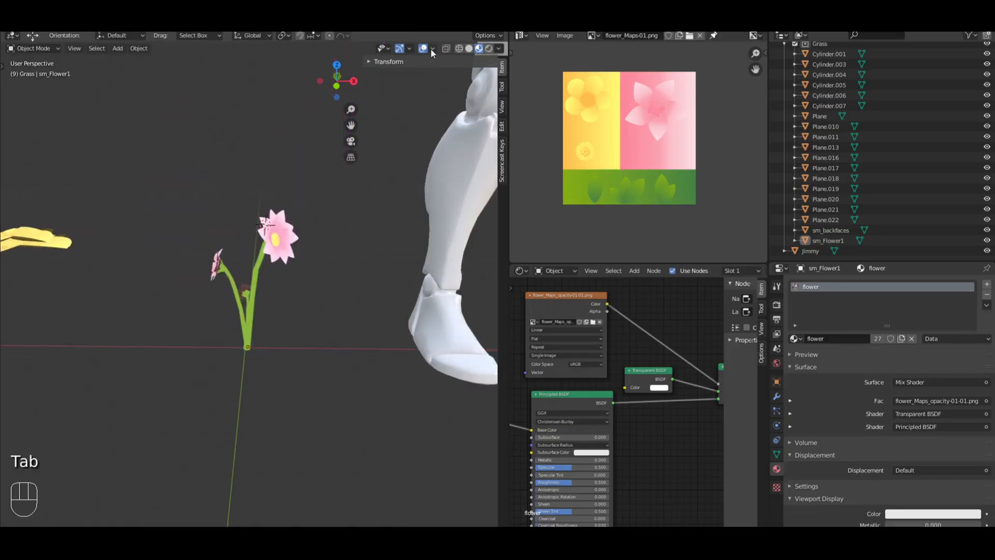
Step: Examine the flower cluster from the front beside the mannequin and the loose leaf and petal planes
scroll(350, 209, down, 6)
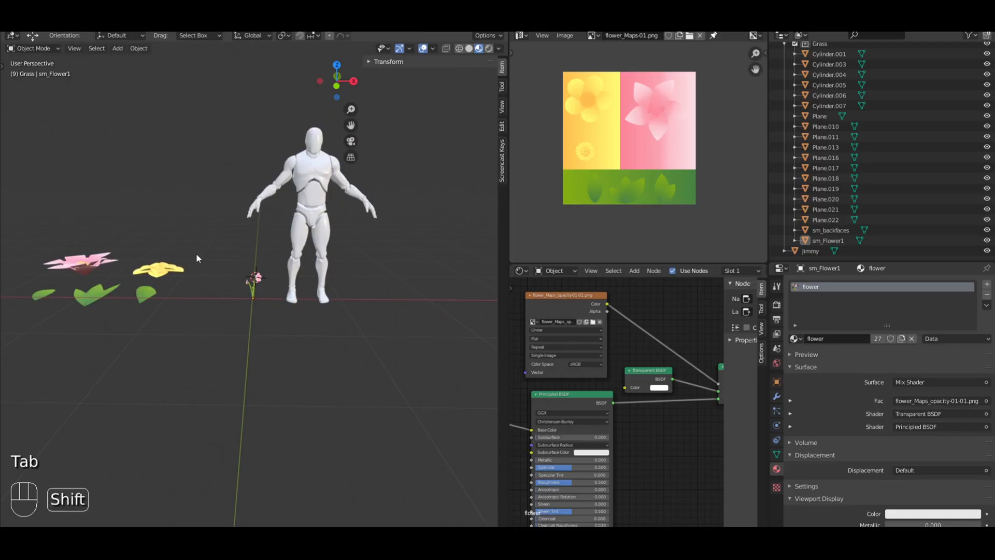
middle_drag(196, 258, 349, 304)
key(KP_1)
scroll(404, 290, up, 2)
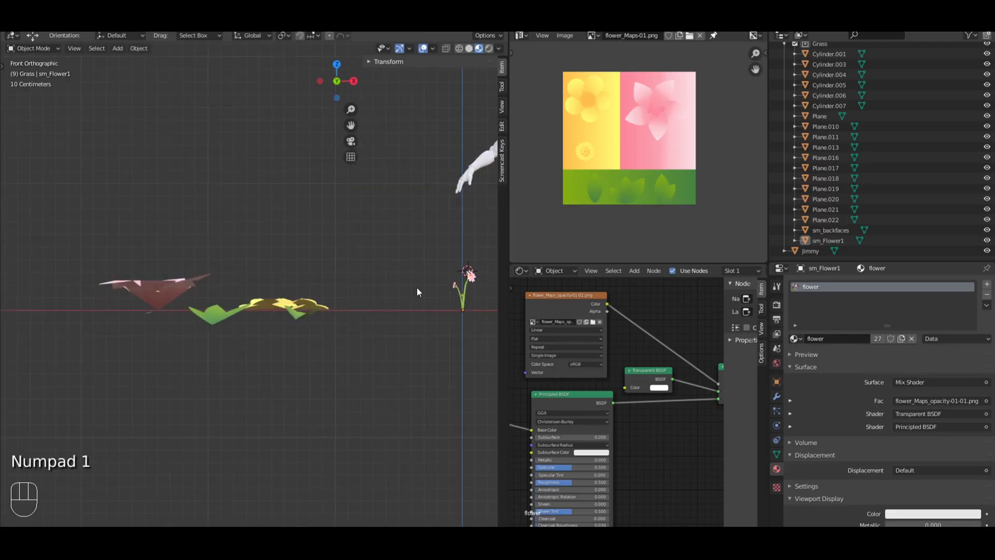
shift+middle_drag(417, 288, 213, 271)
scroll(228, 275, up, 8)
scroll(238, 263, down, 2)
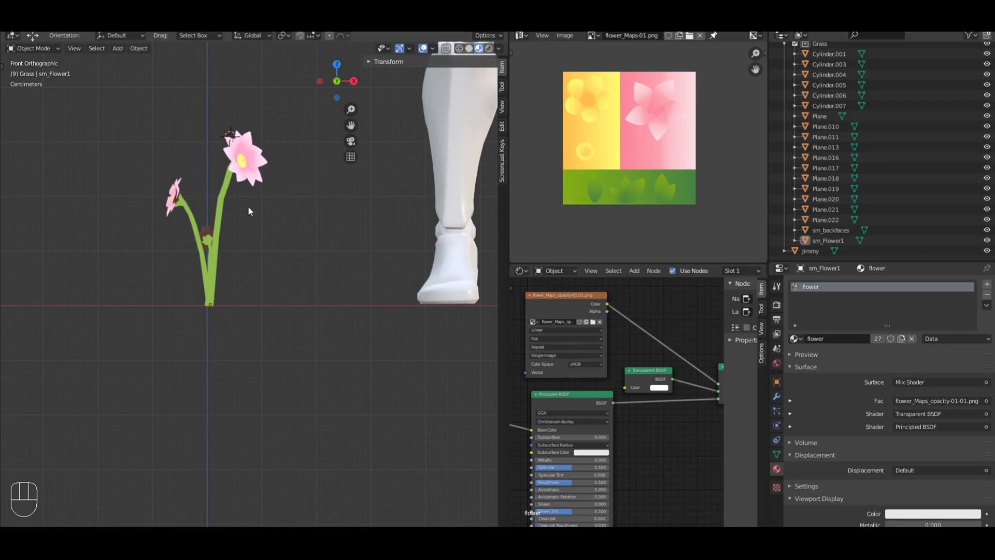
shift+middle_drag(210, 204, 321, 207)
scroll(161, 240, down, 3)
shift+middle_drag(160, 240, 278, 245)
click(391, 237)
shift+middle_drag(198, 237, 375, 232)
key(a)
Step: Move the three-pointed leaf plane 1.79 m along X to the flower cluster and view both from the front
click(203, 303)
middle_drag(203, 304, 240, 315)
click(160, 280)
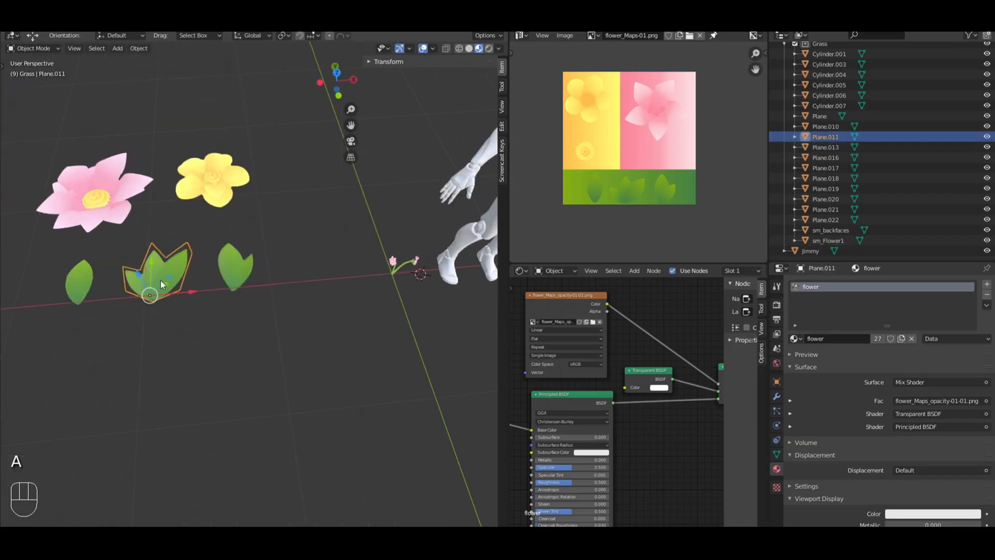
drag(190, 291, 413, 277)
scroll(266, 272, up, 5)
shift+middle_drag(454, 290, 360, 367)
key(KP_1)
scroll(361, 371, up, 3)
scroll(384, 273, down, 1)
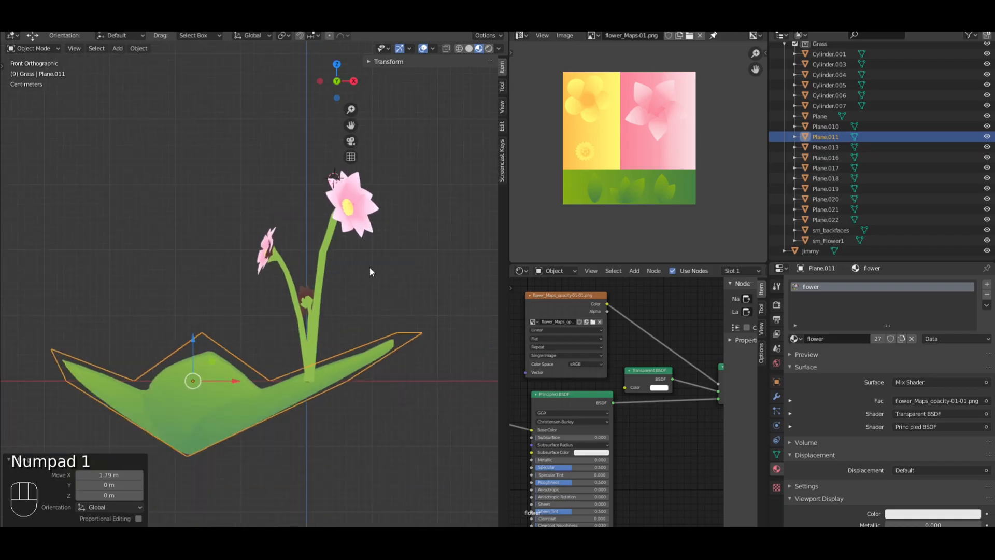
Step: Move sm_Flower1 along the ground away from the origin, behind the three-pointed leaf
key(a)
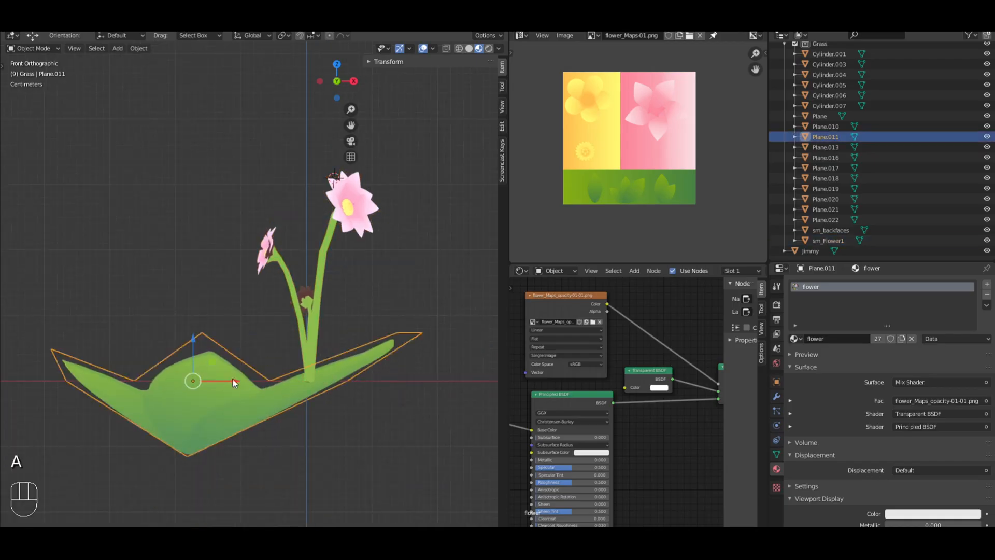
middle_drag(237, 380, 296, 403)
key(KP_7)
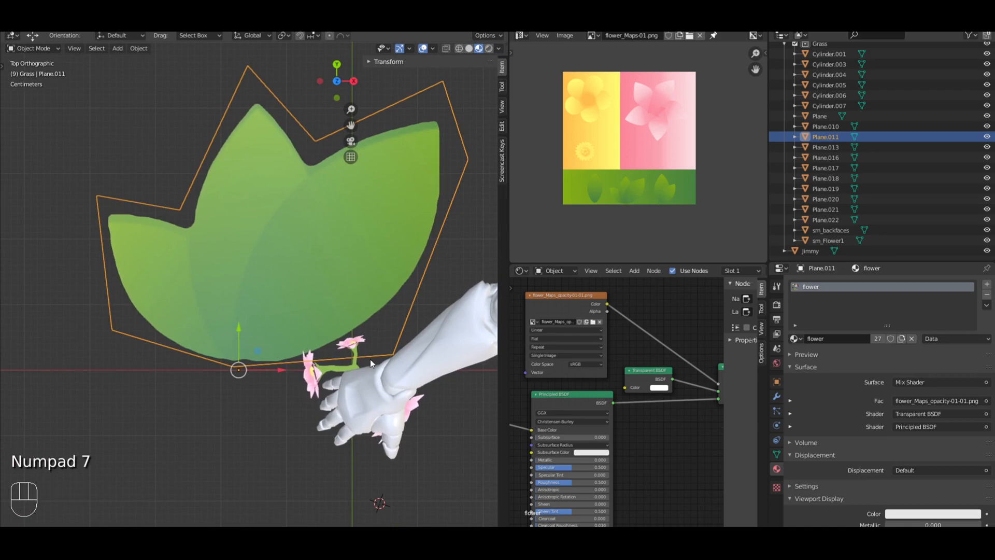
middle_drag(372, 363, 124, 182)
click(306, 336)
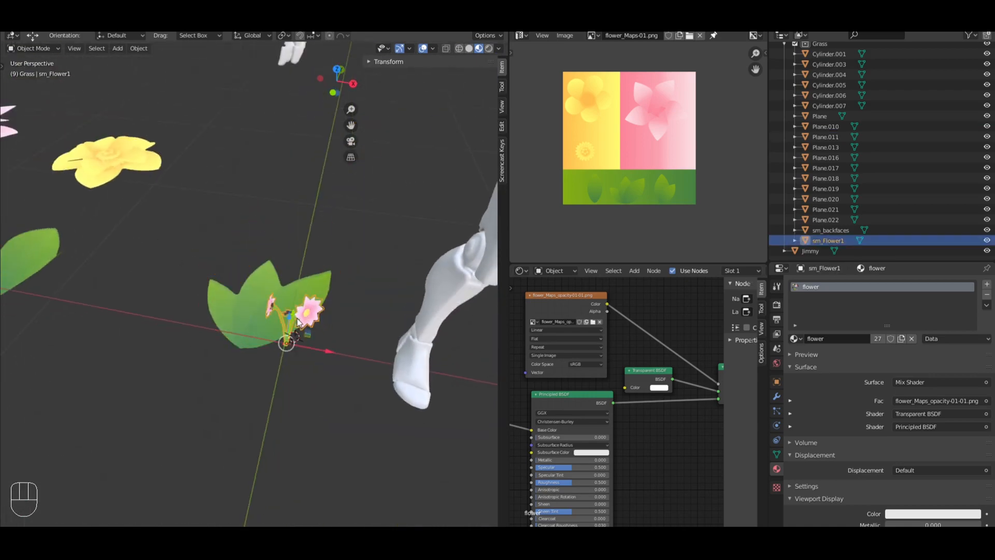
middle_drag(306, 336, 341, 296)
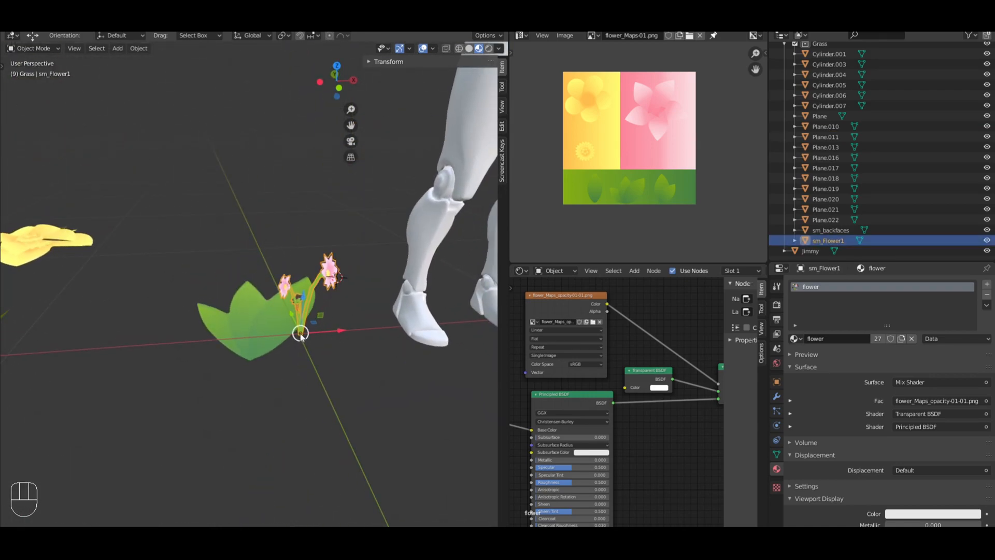
drag(291, 314, 220, 257)
key(a)
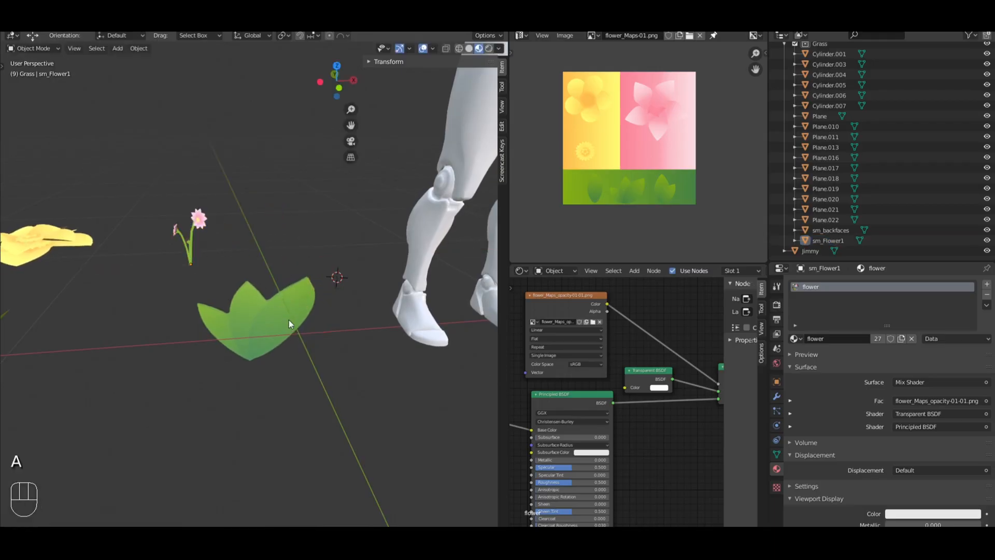
Step: Open the viewport overlay options for the whole sm_Flower1 mesh in Edit Mode, and return to Object Mode
key(Tab)
key(a)
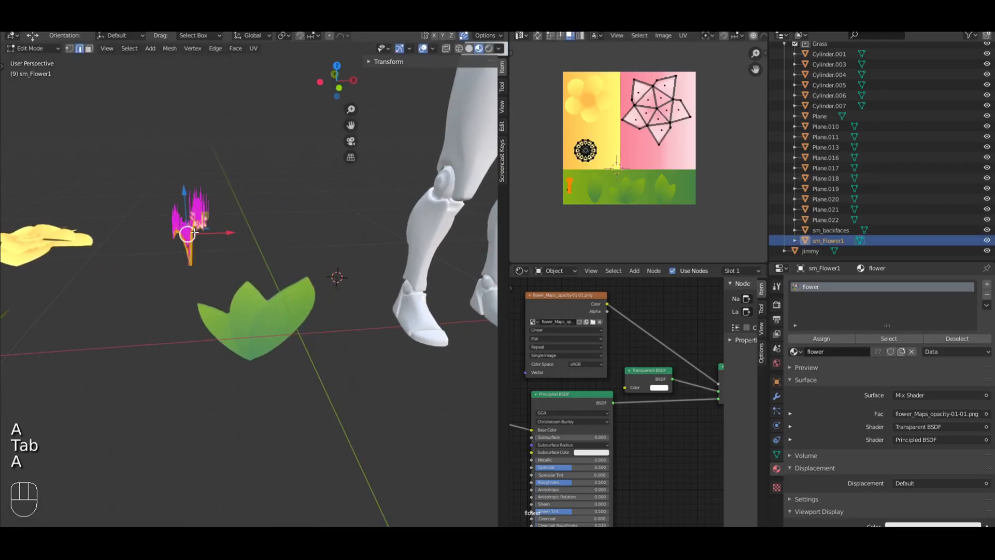
click(433, 49)
click(334, 328)
middle_drag(334, 328, 287, 322)
key(Tab)
Step: Move the three-pointed leaf plane along negative X, away from the origin, and deselect it
click(288, 322)
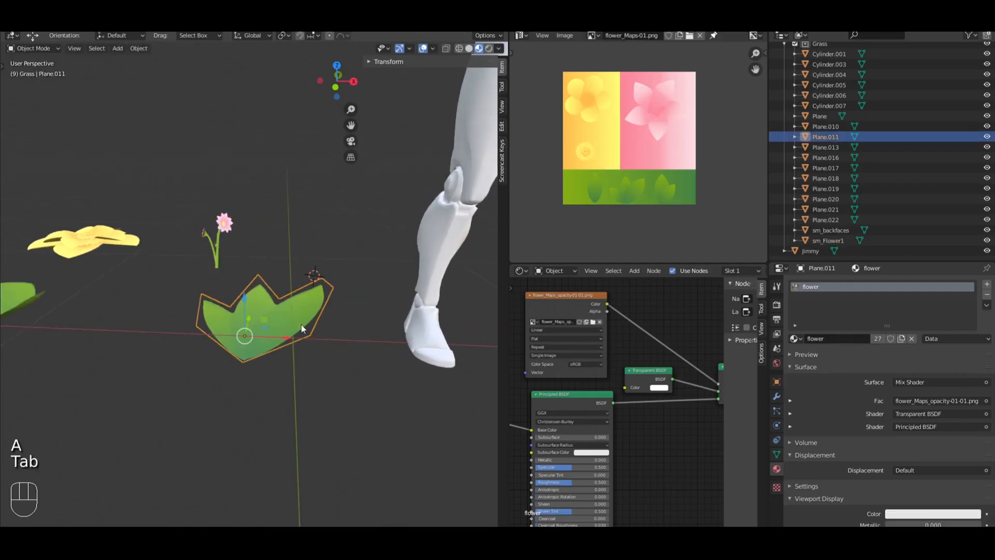
drag(281, 339, 191, 337)
key(a)
Step: Add a 6-vertex cylinder near the origin and scale it down to 0.065, viewed from the front
click(118, 49)
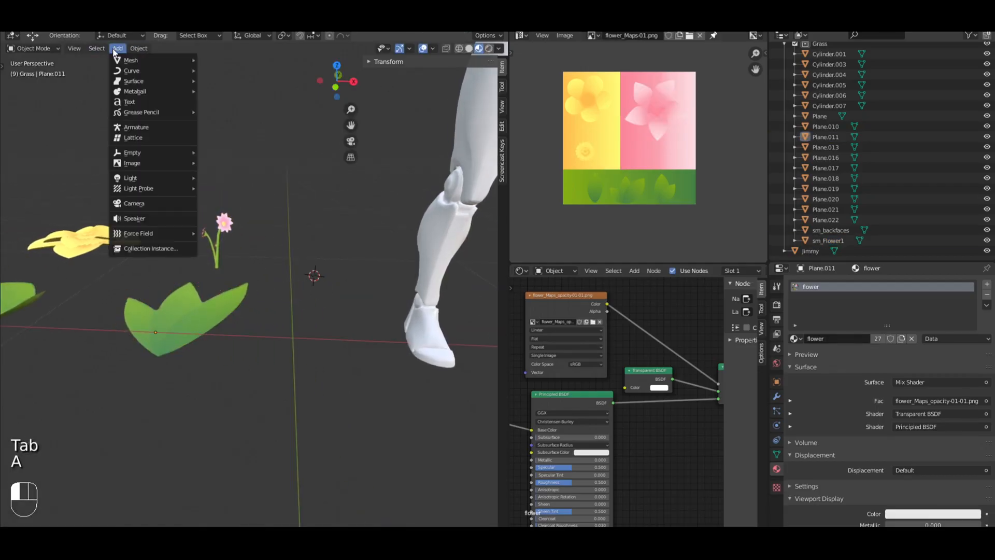
mouse_move(125, 61)
click(218, 113)
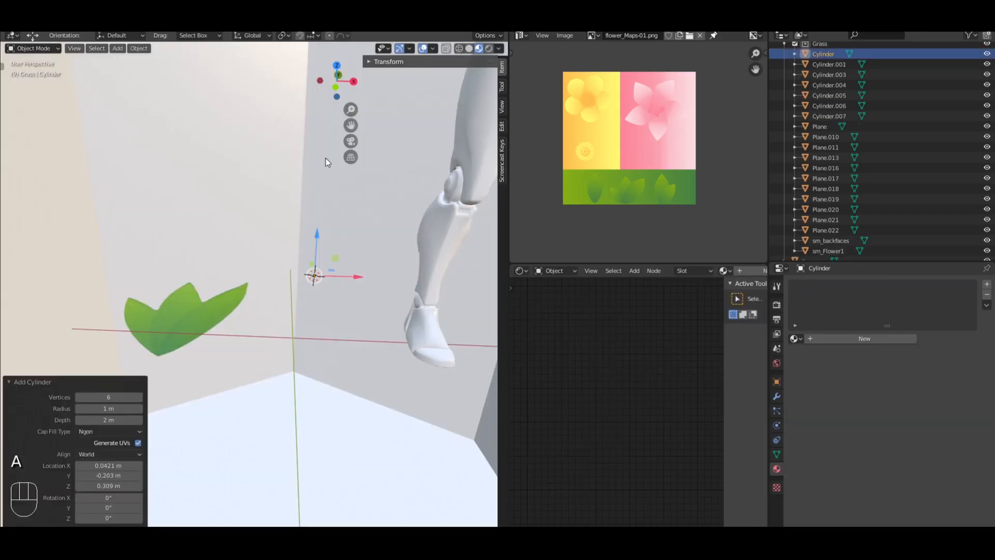
scroll(326, 162, down, 6)
key(s)
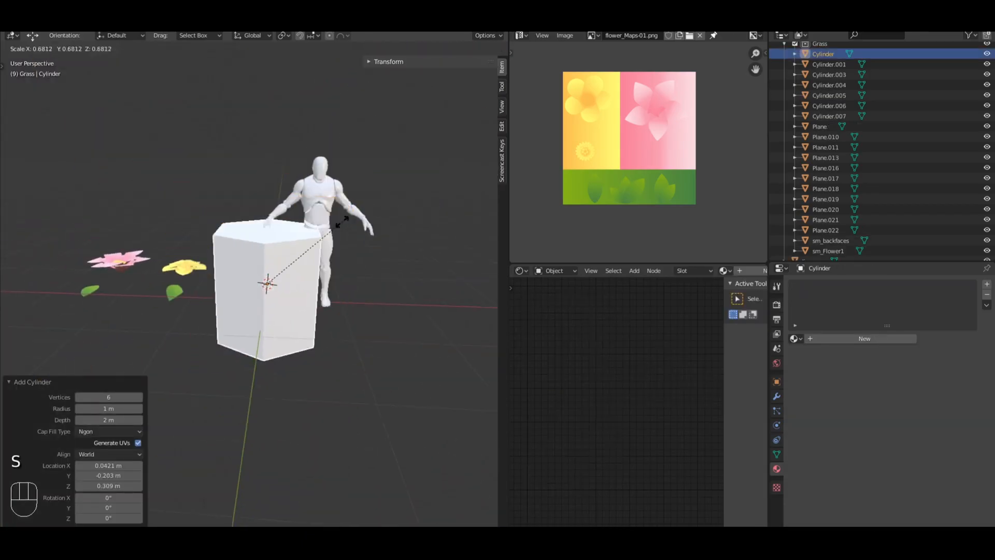
click(298, 263)
key(KP_1)
scroll(299, 264, up, 4)
scroll(433, 95, up, 2)
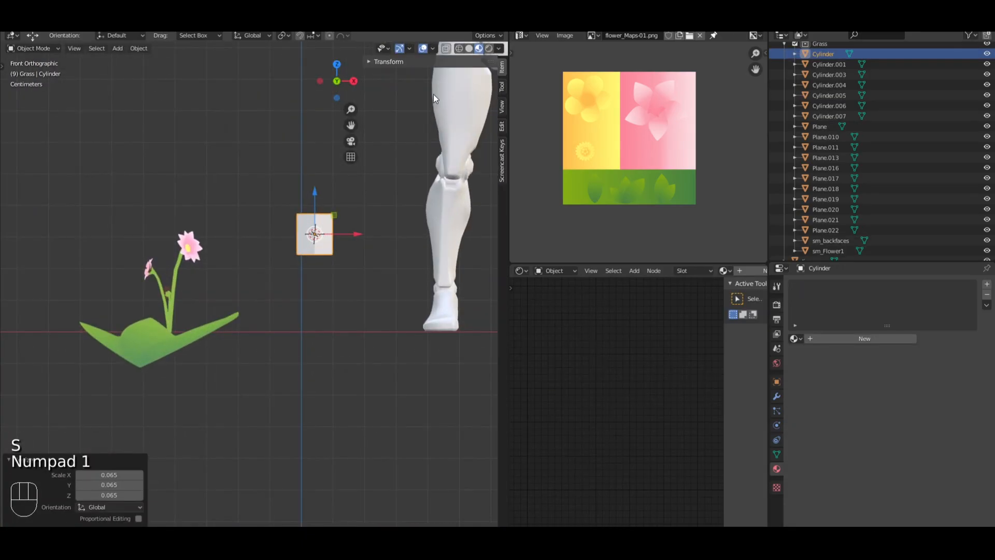
Step: Set the new cylinder's X, Y and Z location to 0
click(370, 62)
click(415, 87)
text(0)
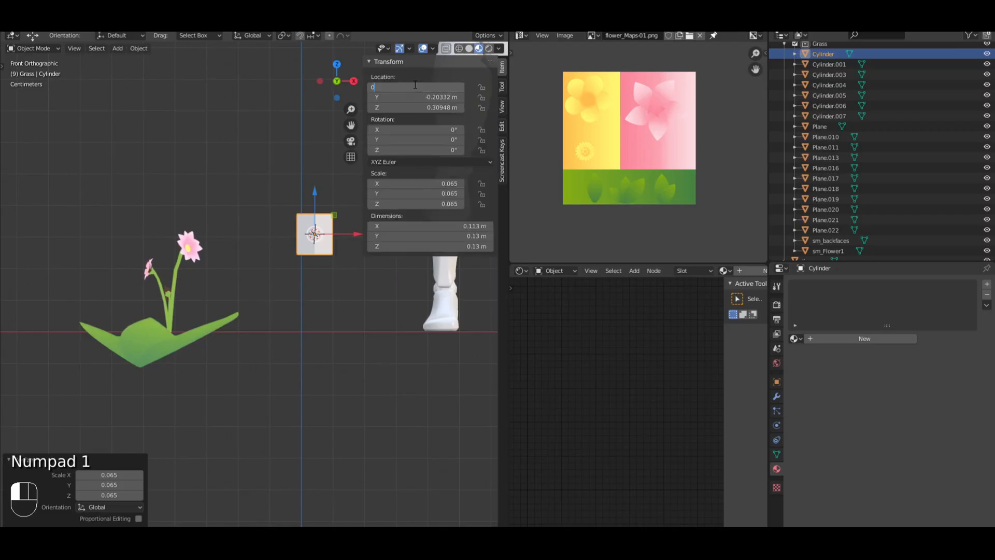
key(Tab)
text(0)
key(Tab)
text(0)
key(Return)
Step: Raise the cylinder about 0.0615 m along Z so its base meets the ground, and apply all its transforms
scroll(368, 300, up, 1)
shift+middle_drag(367, 305, 323, 292)
drag(269, 289, 271, 266)
key(ctrl+a)
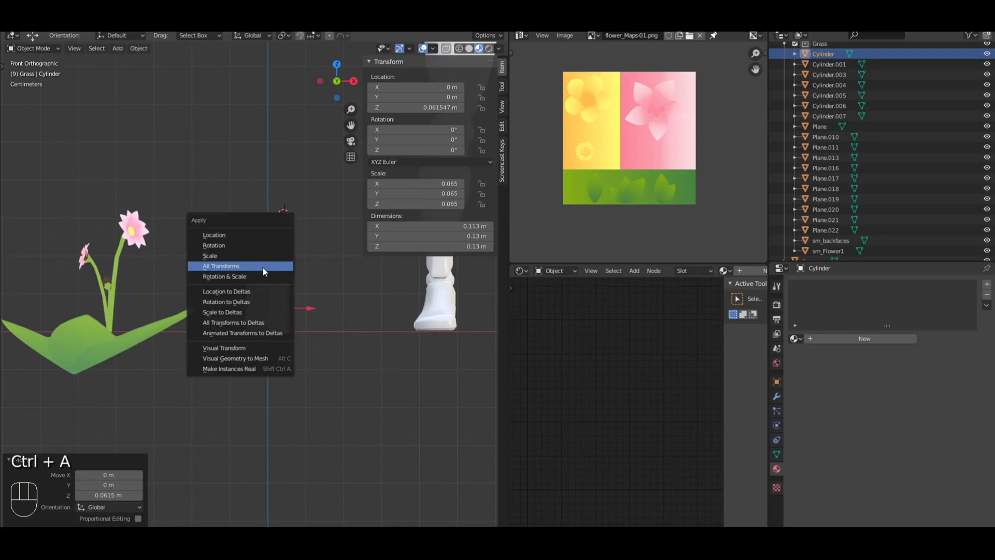
click(262, 267)
Step: Scale the whole cylinder object down uniformly to 0.350
shift+middle_drag(309, 271, 192, 366)
key(s)
click(250, 274)
Step: Hide the normals lines in the viewport overlays while editing the cylinder mesh
key(Tab)
key(a)
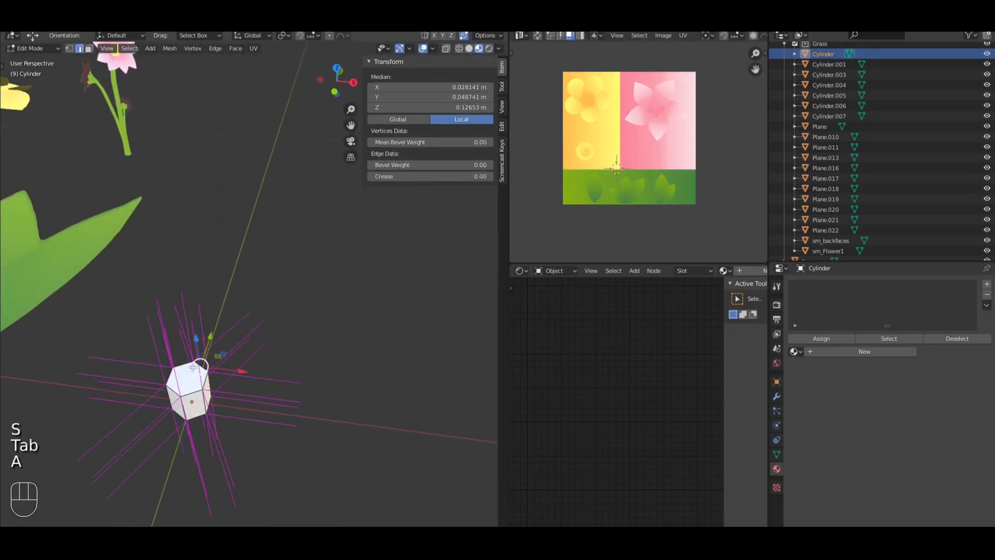
click(433, 49)
click(382, 446)
Step: Delete the cylinder's top and bottom cap faces, leaving an open six-sided tube
key(ctrl+Tab)
middle_drag(290, 370, 264, 278)
click(270, 318)
click(272, 369)
click(265, 357)
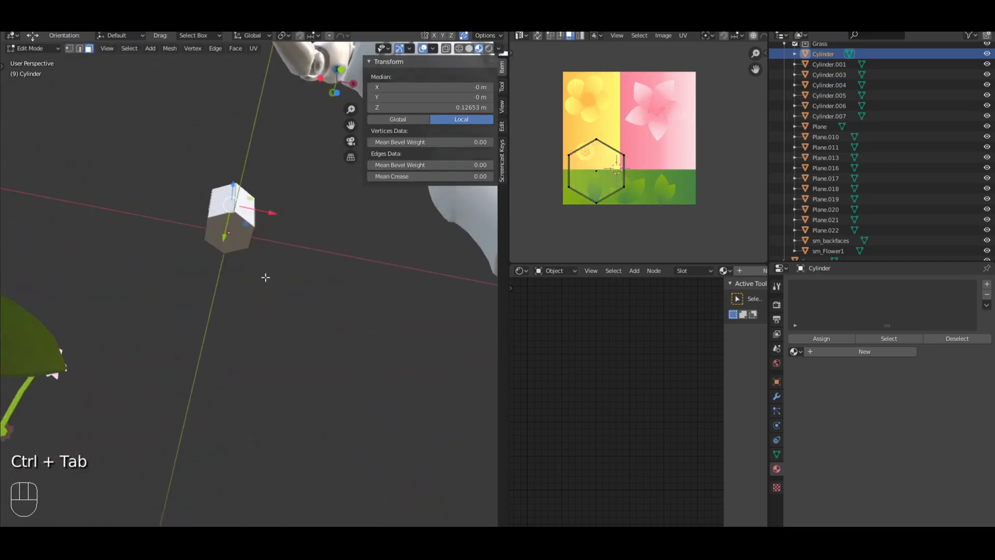
shift+click(230, 233)
key(Delete)
click(228, 232)
scroll(251, 290, down, 3)
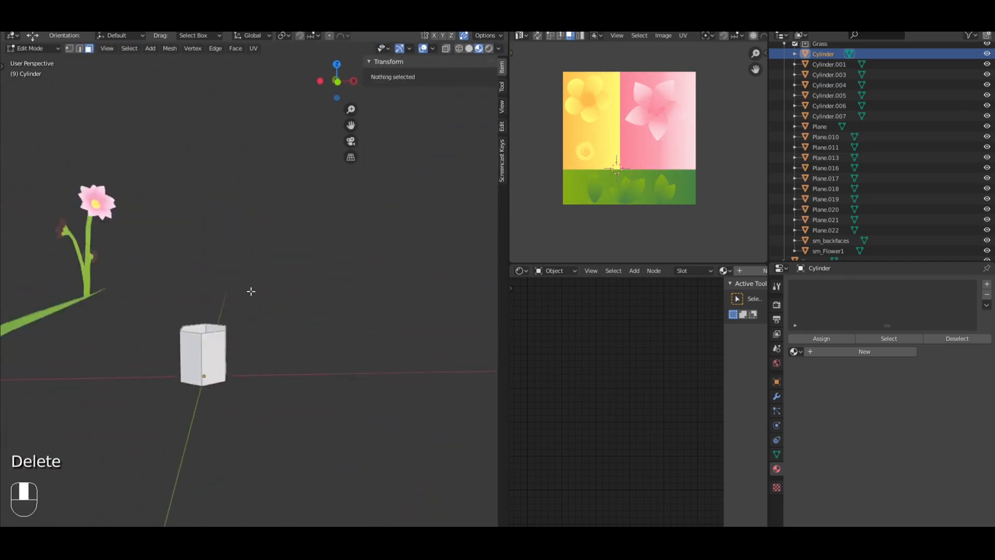
Step: Select all linked faces of the tube in front view and scale them down uniformly to about 0.408
key(KP_1)
scroll(246, 314, up, 2)
scroll(246, 314, down, 1)
click(231, 319)
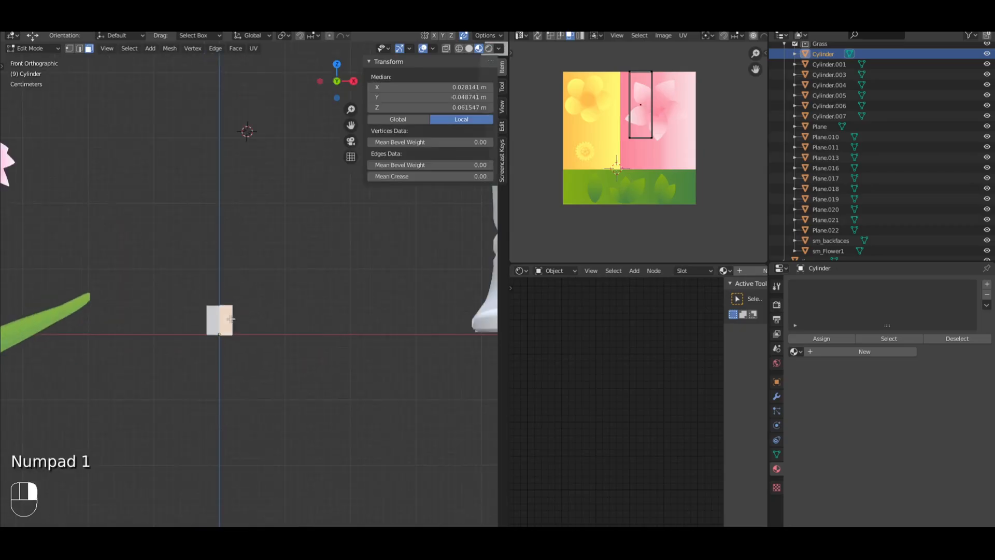
key(ctrl+l)
key(s)
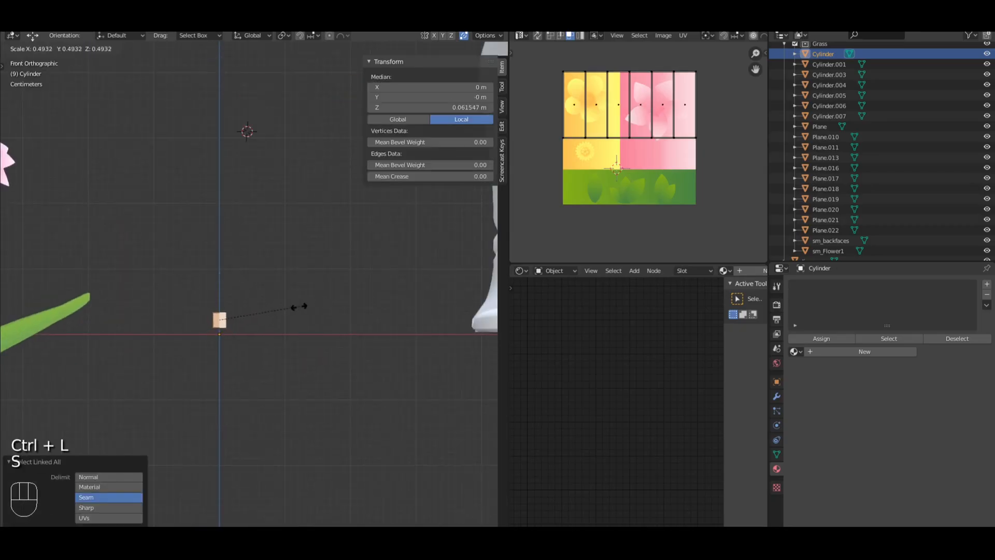
click(283, 301)
Step: Stretch the tube along Z to about 0.147 m tall and raise it so its base sits on the ground
key(s)
key(z)
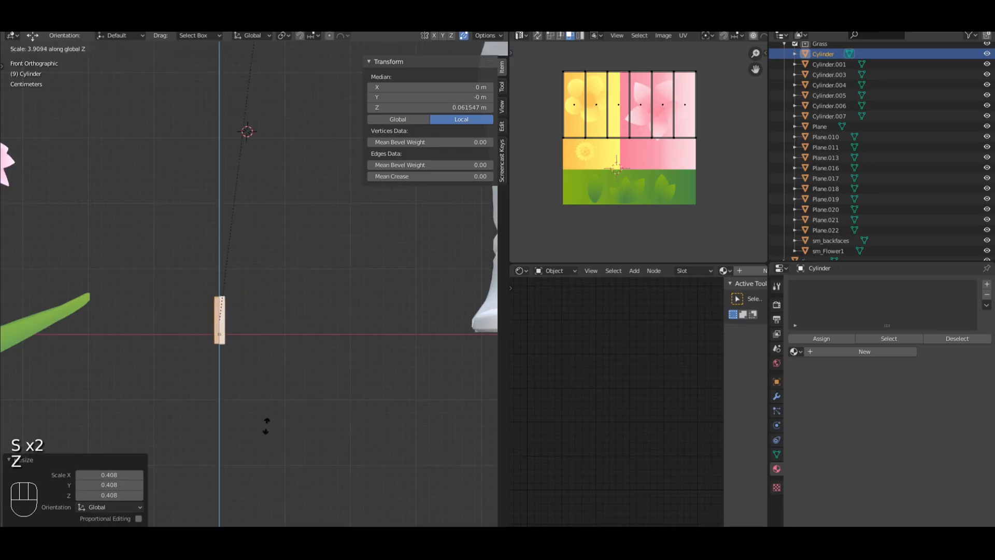
click(293, 70)
drag(214, 280, 225, 249)
key(Tab)
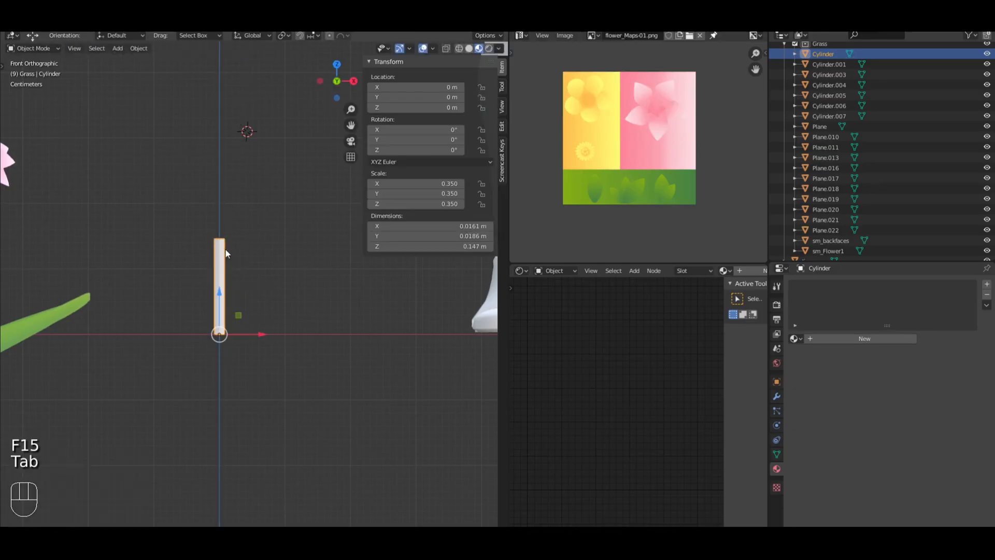
Step: Box-select the tube's top edges in wireframe and move them up about 0.0843 m along Z to lengthen the stem
scroll(241, 264, down, 3)
scroll(264, 273, up, 3)
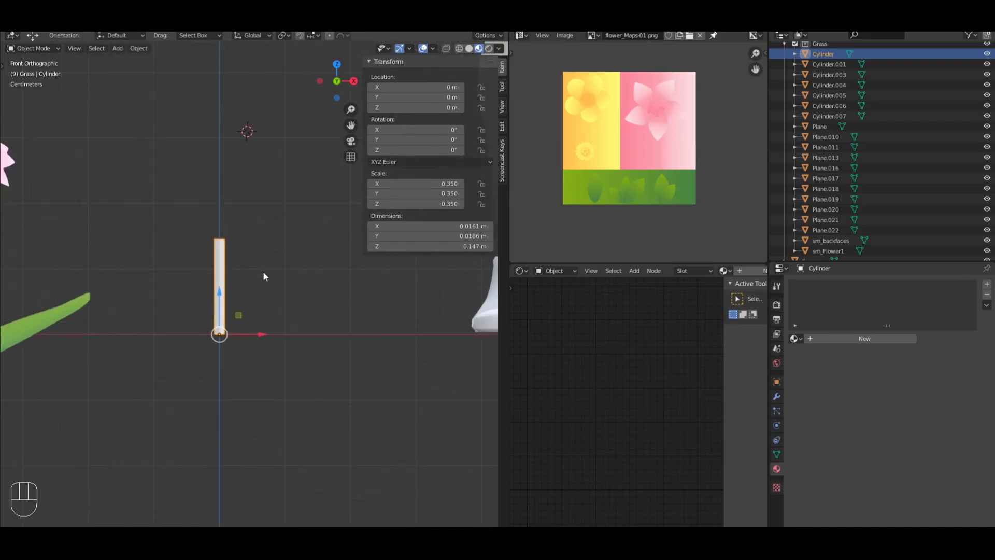
key(Tab)
key(ctrl+Tab)
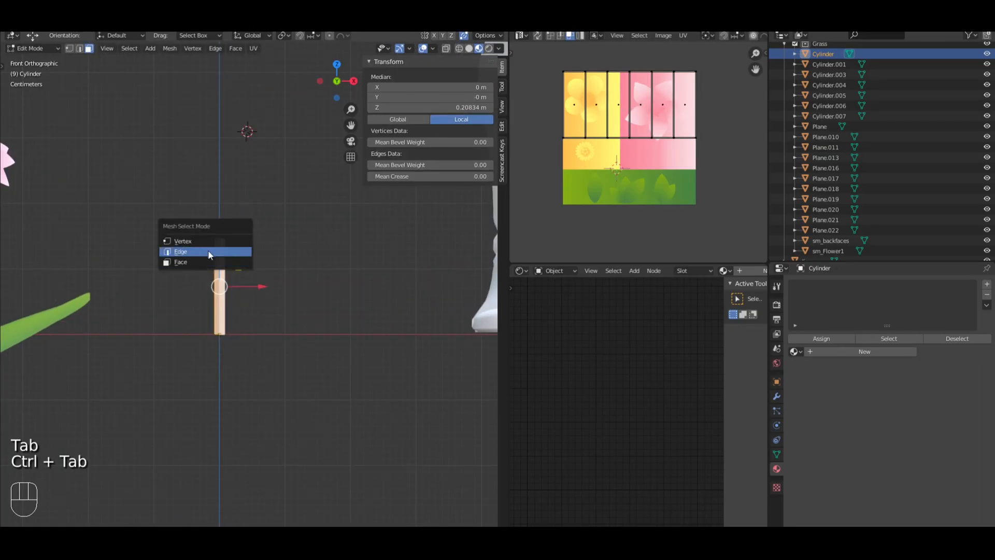
click(207, 250)
shift+middle_drag(350, 232, 249, 295)
scroll(275, 275, down, 2)
key(a)
key(b)
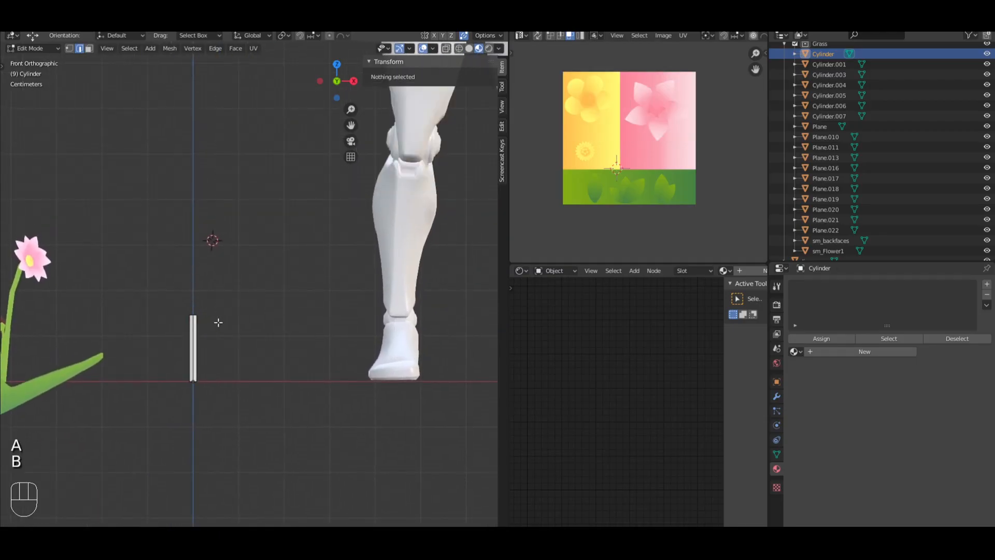
key(z)
key(z)
key(b)
mouse_move(217, 322)
mouse_down()
mouse_move(164, 281)
mouse_move(189, 240)
mouse_up()
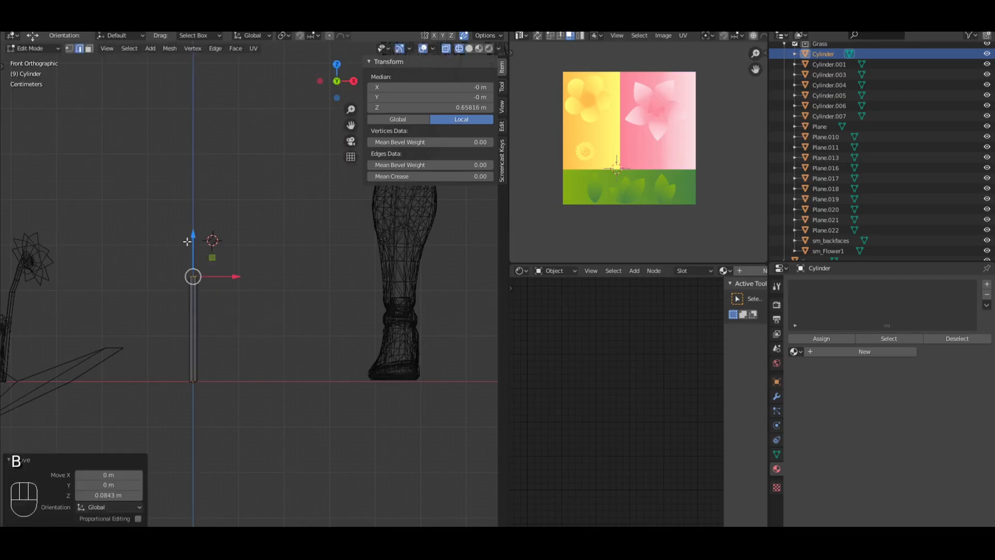
Step: Return to solid shading and add 5 evenly spaced horizontal loop cuts along the stem
key(Tab)
key(shift+z)
mouse_move(269, 279)
shift+middle_down()
mouse_move(369, 259)
mouse_move(287, 299)
shift+middle_up()
scroll(288, 300, up, 2)
key(Tab)
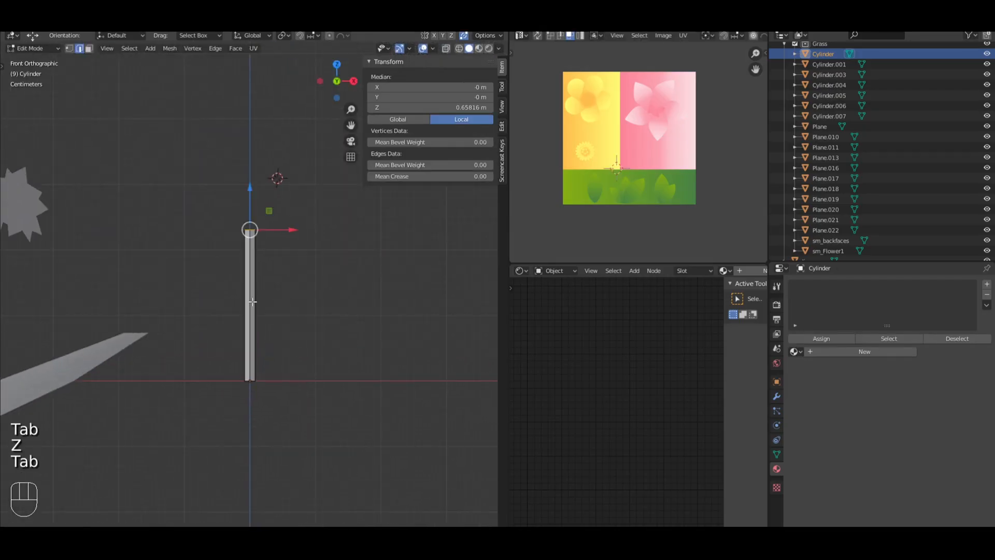
key(ctrl+r)
scroll(253, 297, up, 1)
double_click(253, 297)
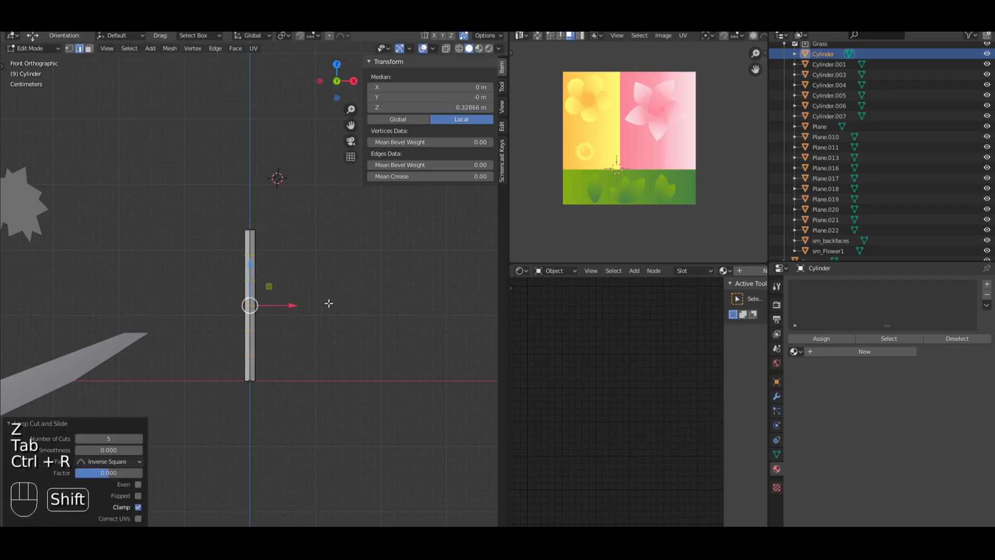
shift+middle_drag(329, 302, 278, 298)
middle_drag(277, 298, 319, 309)
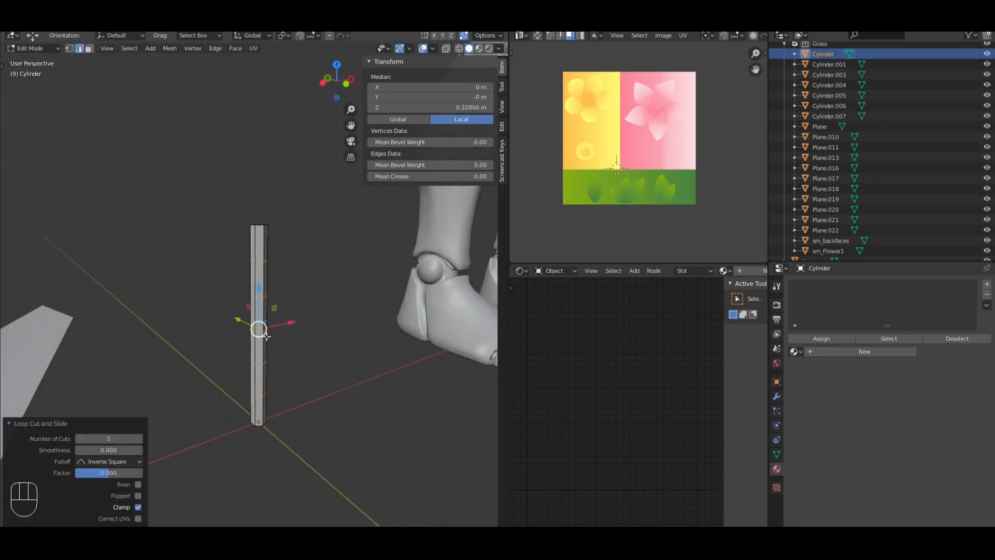
Step: Bend the stem by moving its middle edge loop 0.00719 m along Y with proportional editing at size 0.092
key(alt+a)
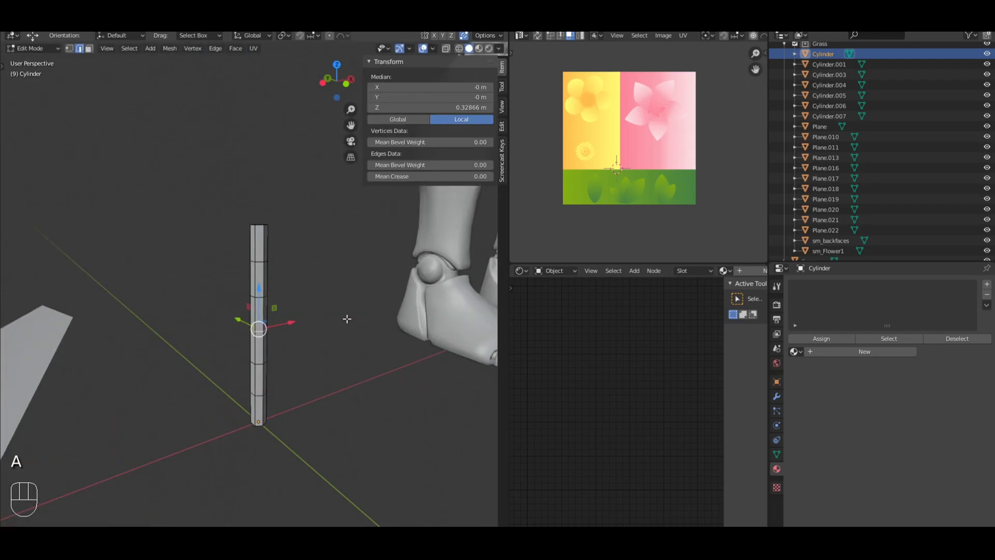
key(g)
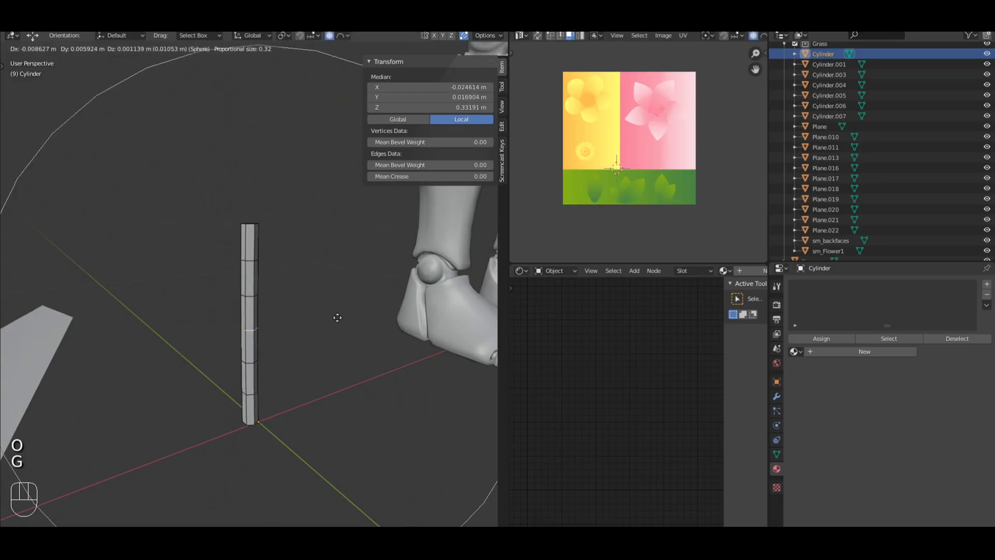
right_click(335, 317)
middle_drag(338, 318, 405, 329)
key(g)
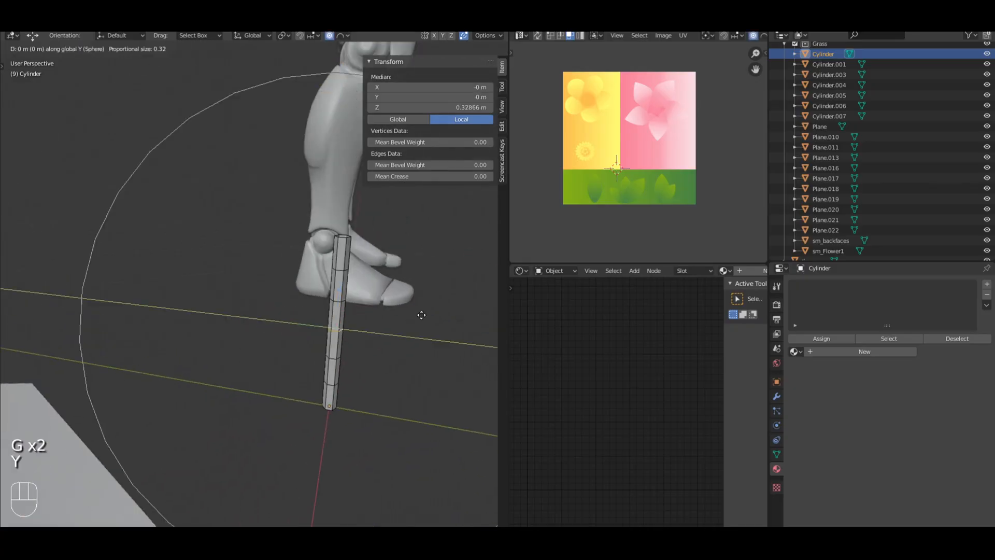
key(y)
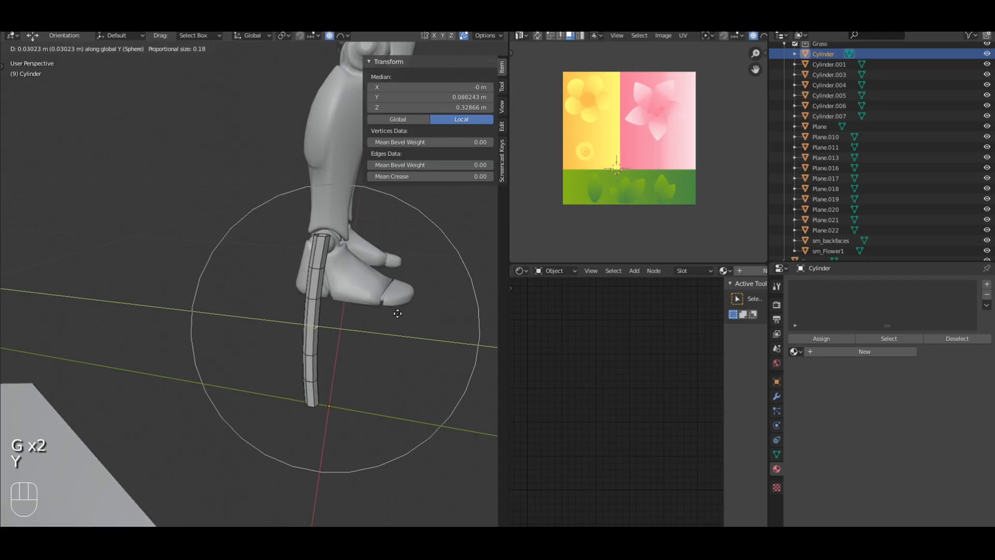
scroll(415, 329, up, 1)
scroll(415, 329, up, 8)
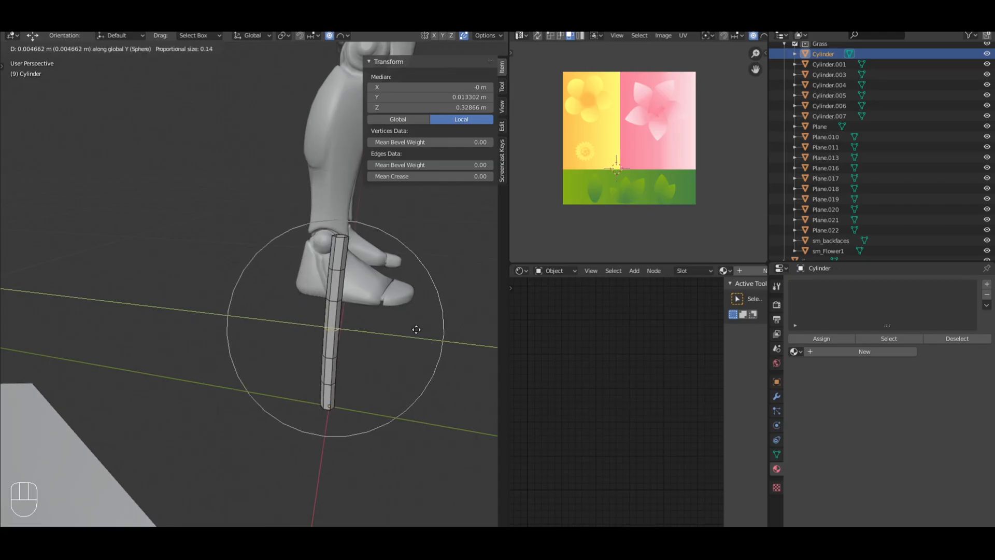
scroll(411, 329, down, 1)
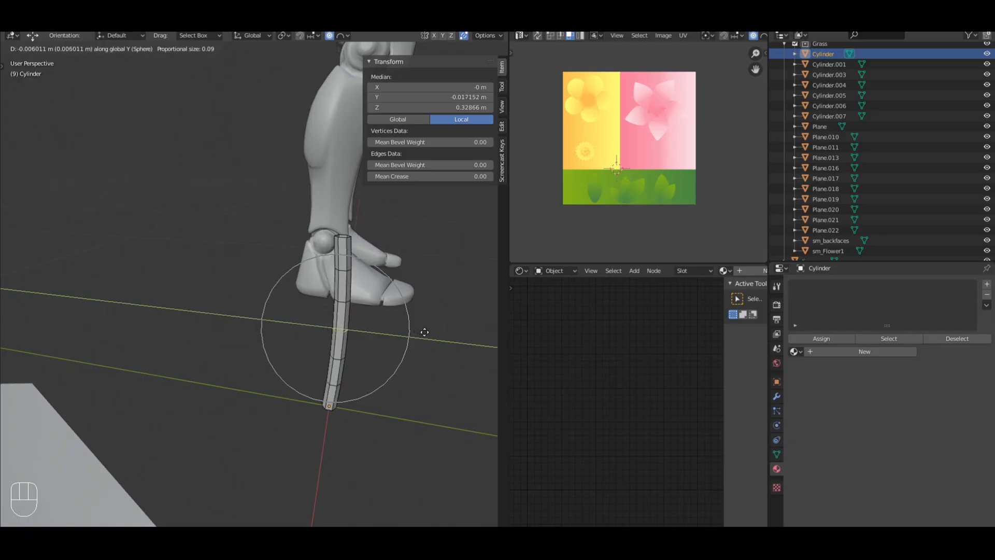
click(411, 326)
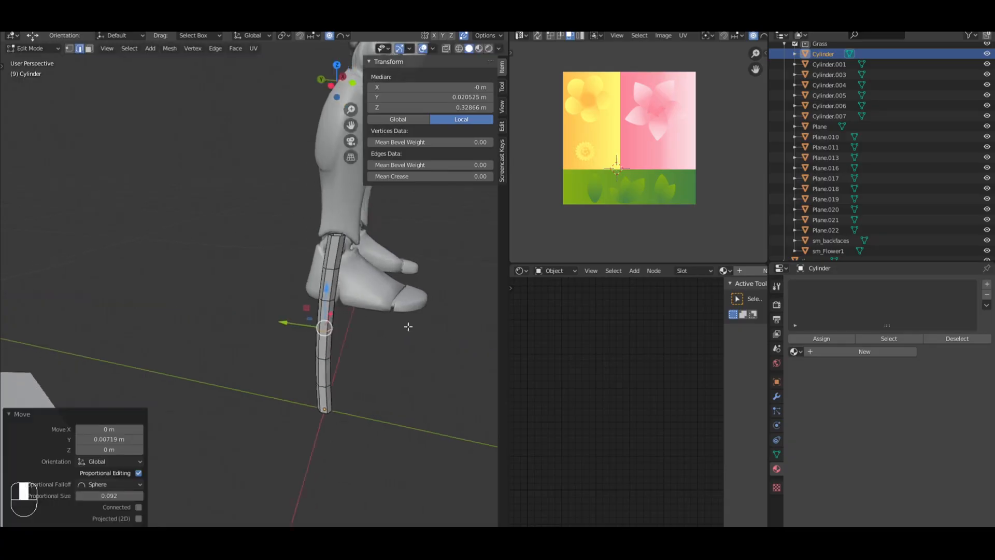
Step: Move the stem's middle edge loop about 0.01 m along positive X with proportional editing, and deselect it
middle_drag(407, 326, 266, 316)
drag(267, 317, 265, 316)
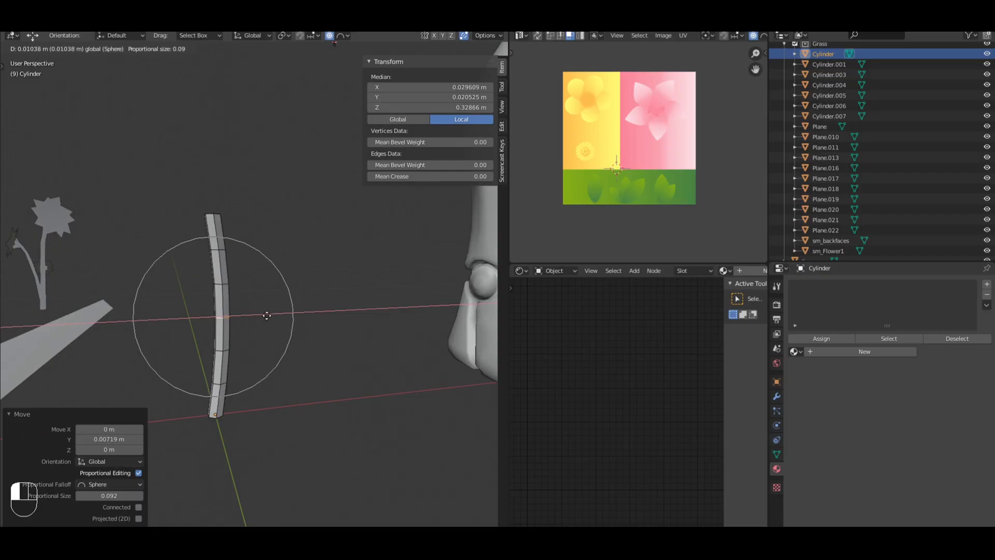
drag(267, 315, 267, 315)
key(a)
Step: Taper the stem by scaling its top edge loop to about 0.58 with proportional editing at size about 0.2
middle_drag(282, 272, 271, 291)
alt+shift+right_click(249, 252)
key(a)
scroll(272, 291, up, 2)
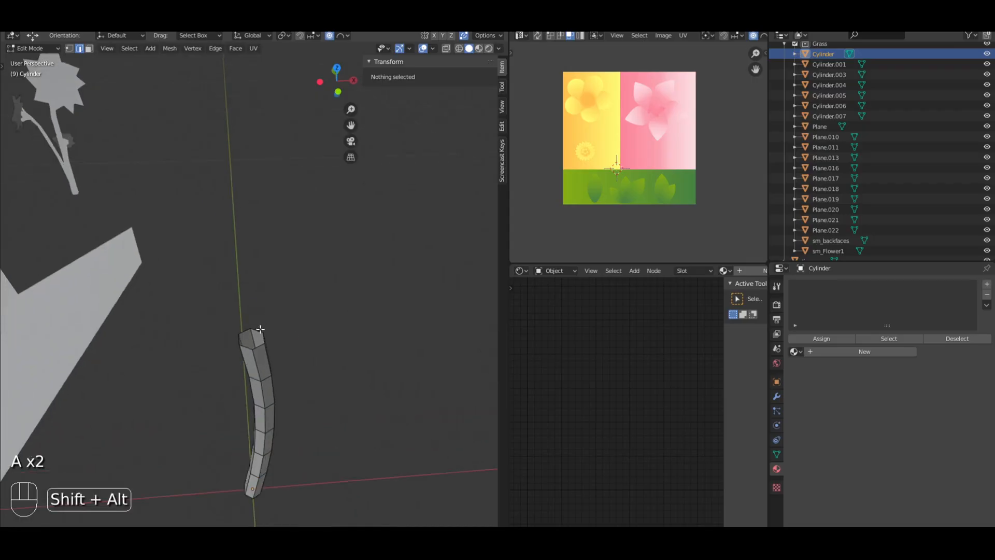
alt+shift+right_click(257, 330)
middle_drag(307, 330, 310, 272)
scroll(310, 273, down, 3)
key(s)
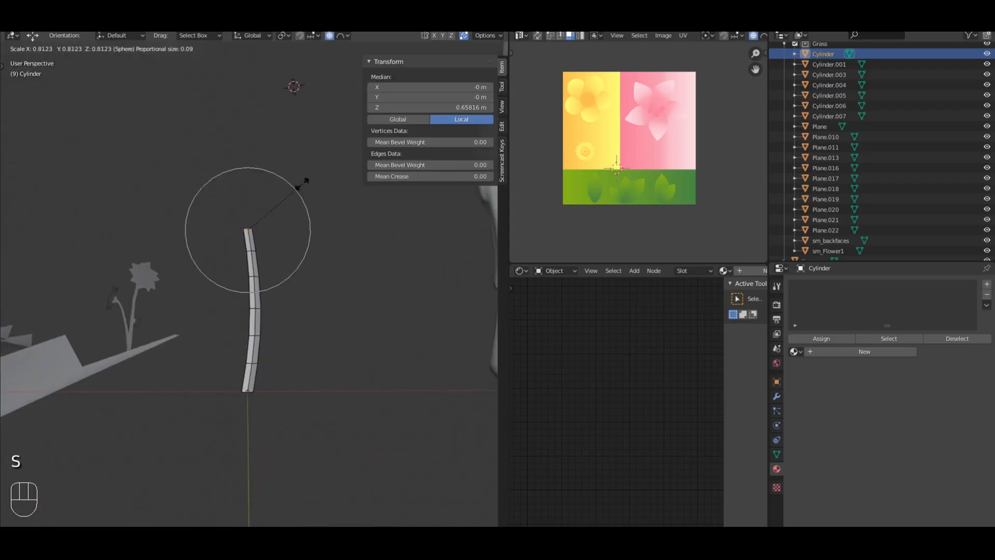
scroll(300, 184, down, 6)
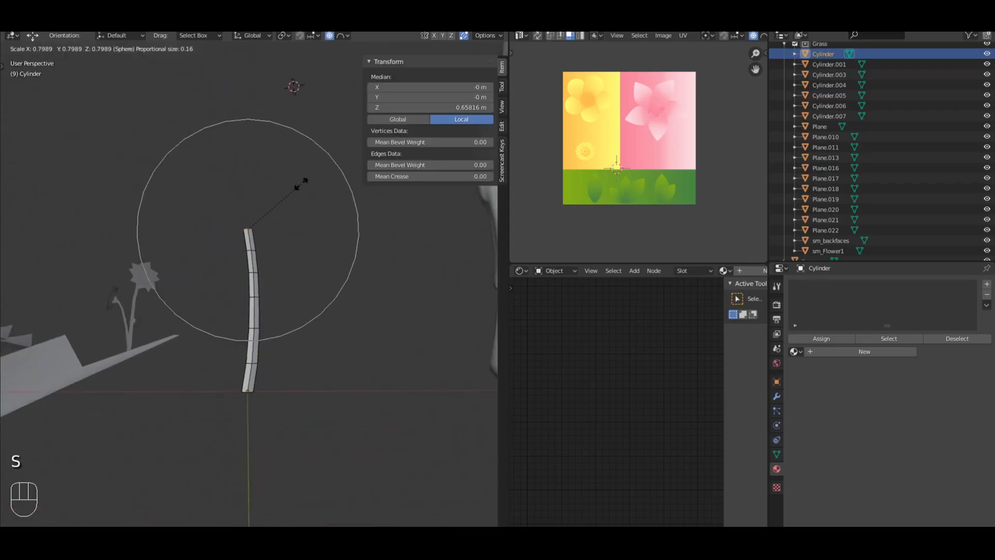
scroll(289, 189, down, 2)
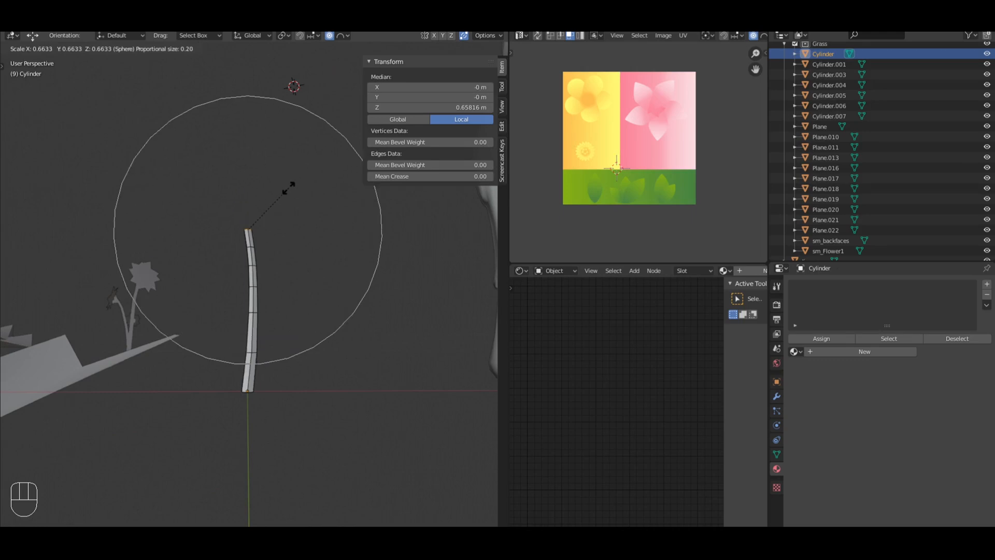
scroll(280, 191, up, 1)
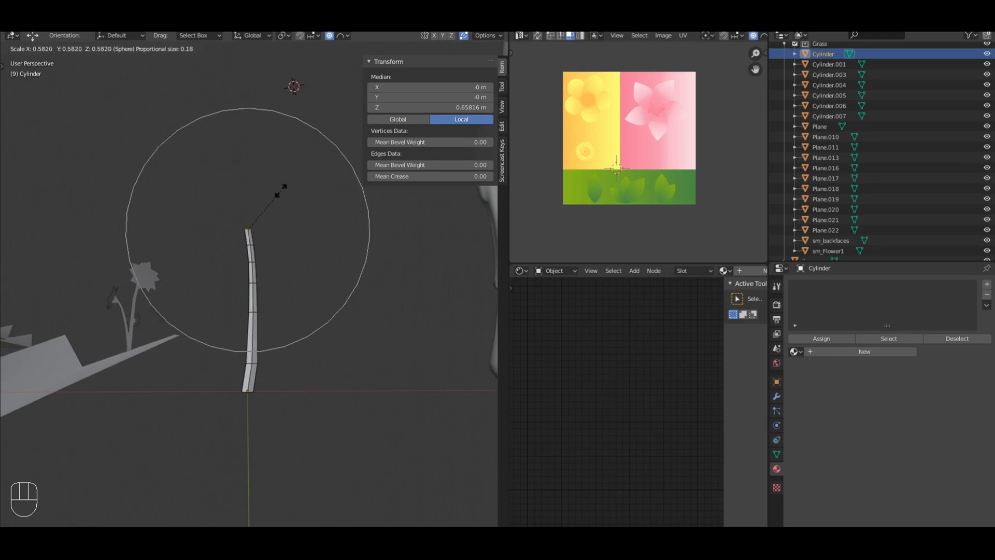
scroll(281, 191, down, 1)
click(280, 191)
key(Tab)
key(a)
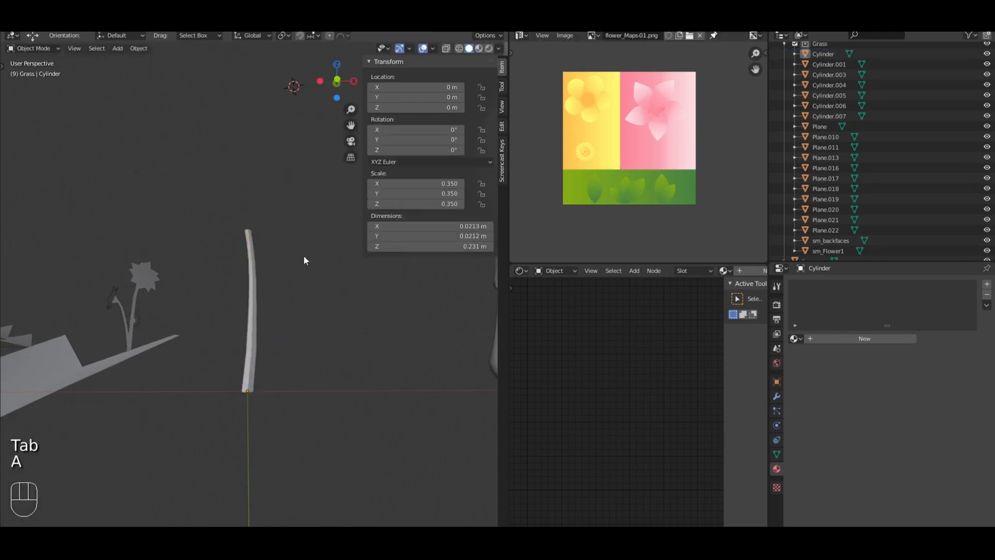
Step: Extrude the stem's top edge loop 0.00986 m upward along Z
middle_drag(304, 255, 312, 287)
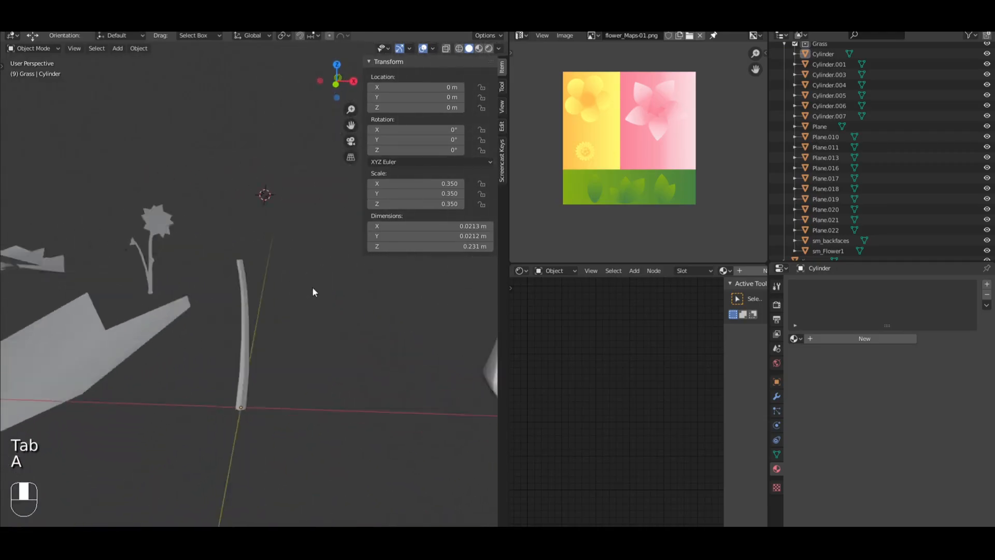
scroll(309, 289, down, 2)
scroll(291, 291, up, 6)
key(Tab)
middle_drag(238, 246, 307, 278)
key(e)
key(z)
click(243, 255)
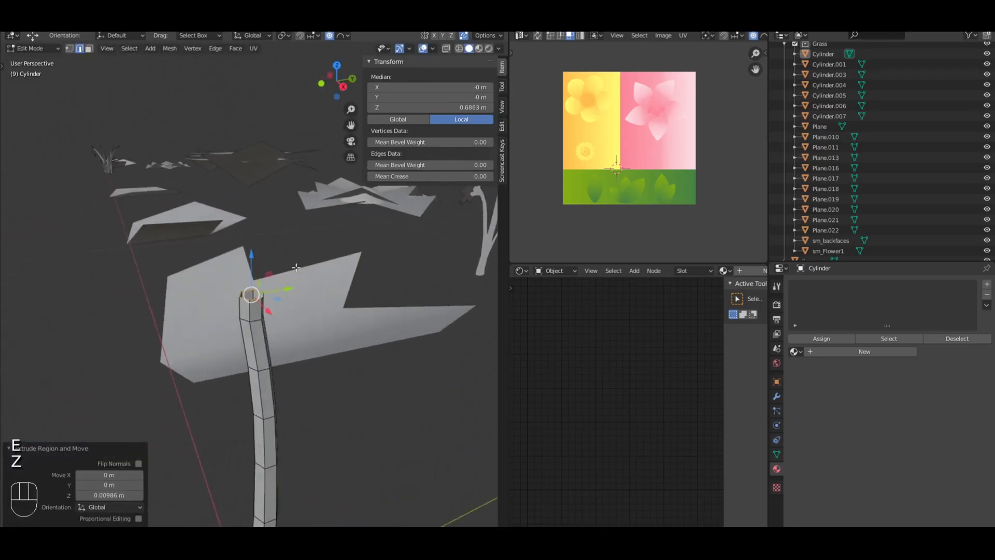
Step: Turn off proportional editing and move the extruded top loop 0.00469 m along negative Y to tilt the stem tip
key(ctrl+z)
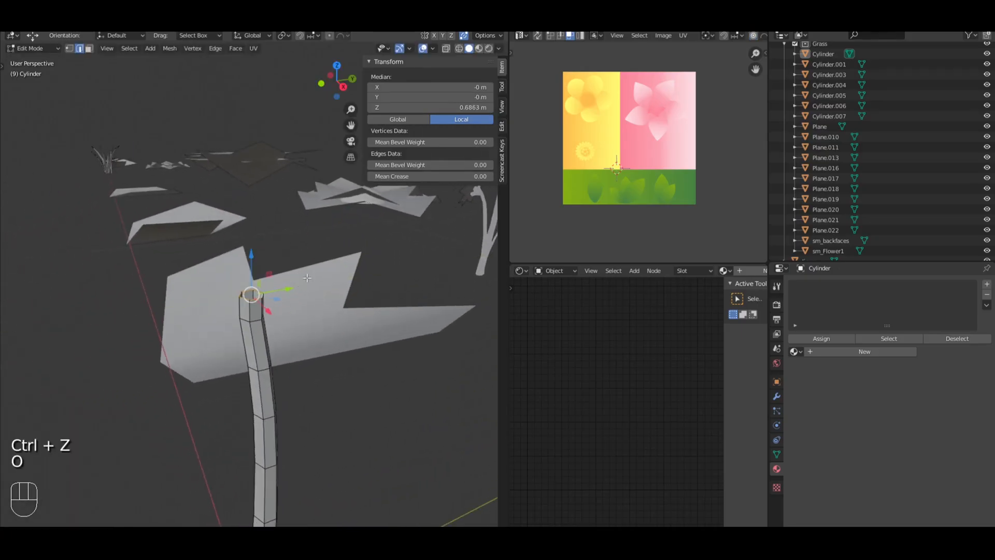
drag(282, 290, 272, 292)
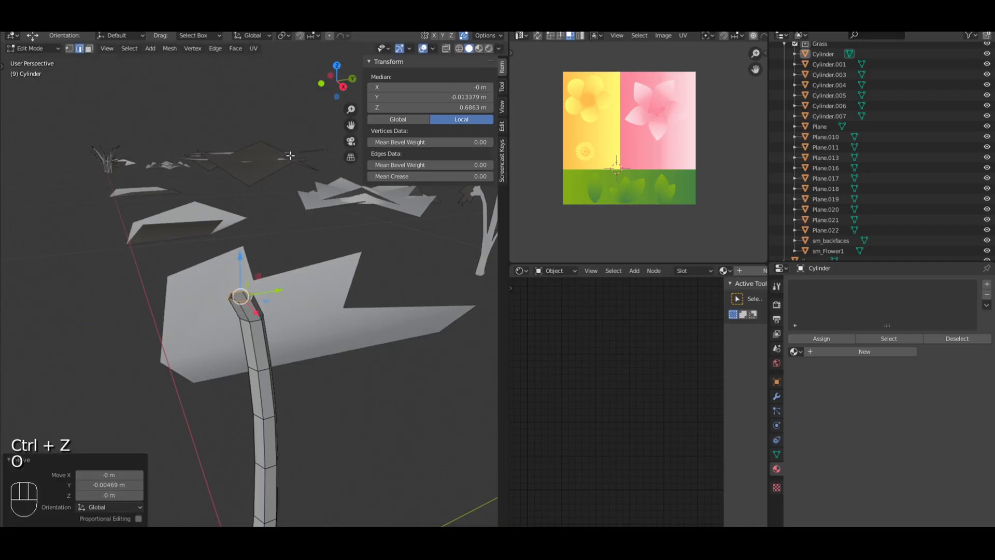
middle_drag(319, 288, 289, 257)
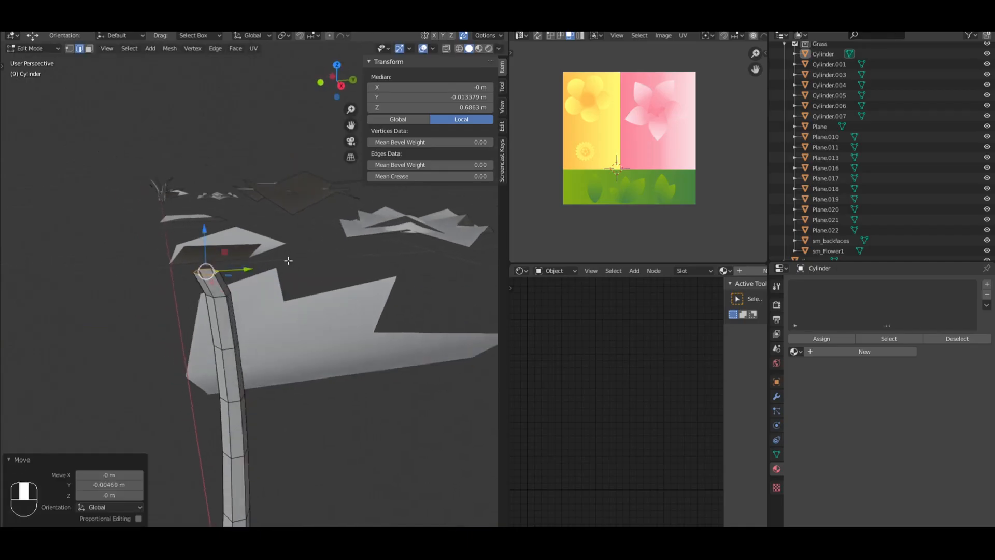
Step: Rotate the stem's top edge loop 36° about X and scale it by 1.432
key(r)
key(x)
click(229, 177)
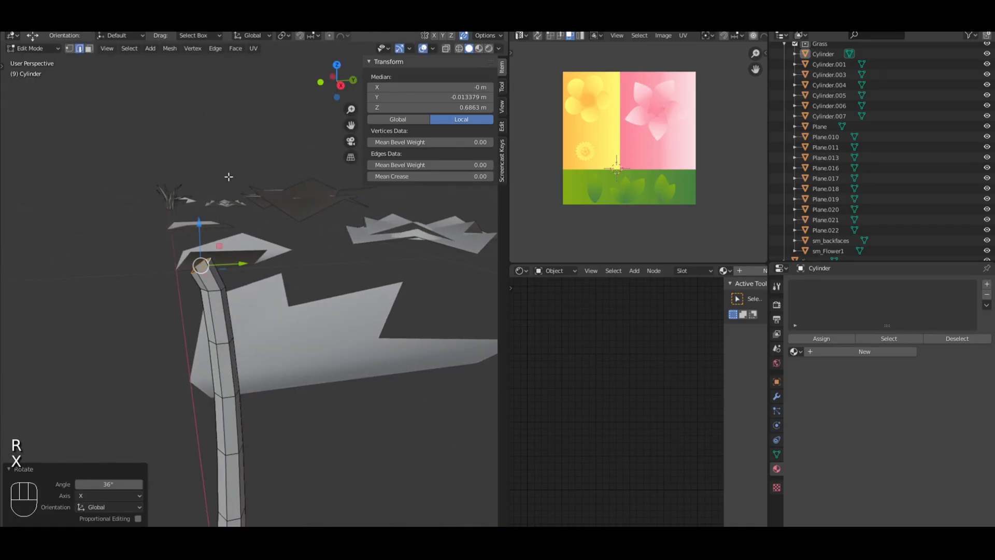
key(s)
click(277, 155)
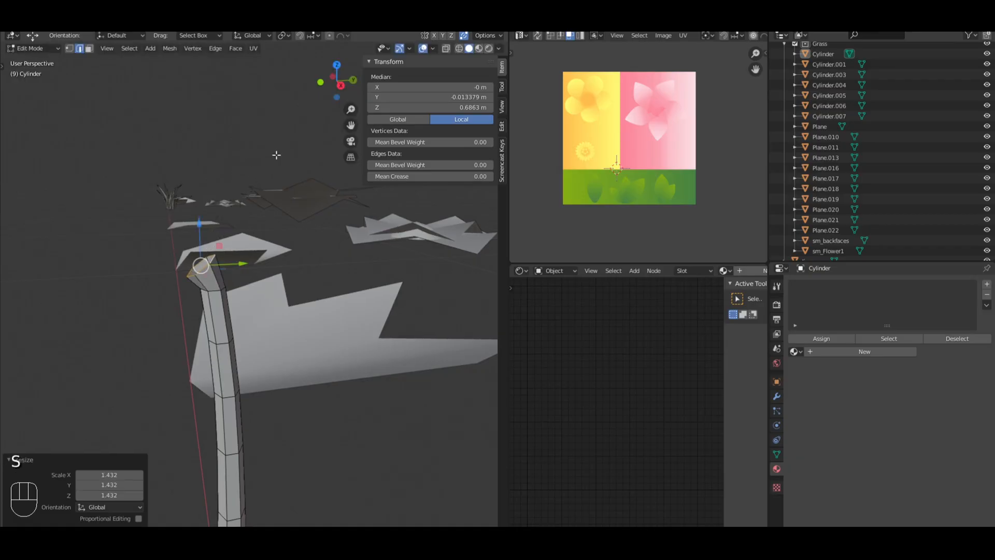
Step: Extrude the stem's top loop upward along Z and shift the new loop 0.00475 m along negative Y
key(e)
key(z)
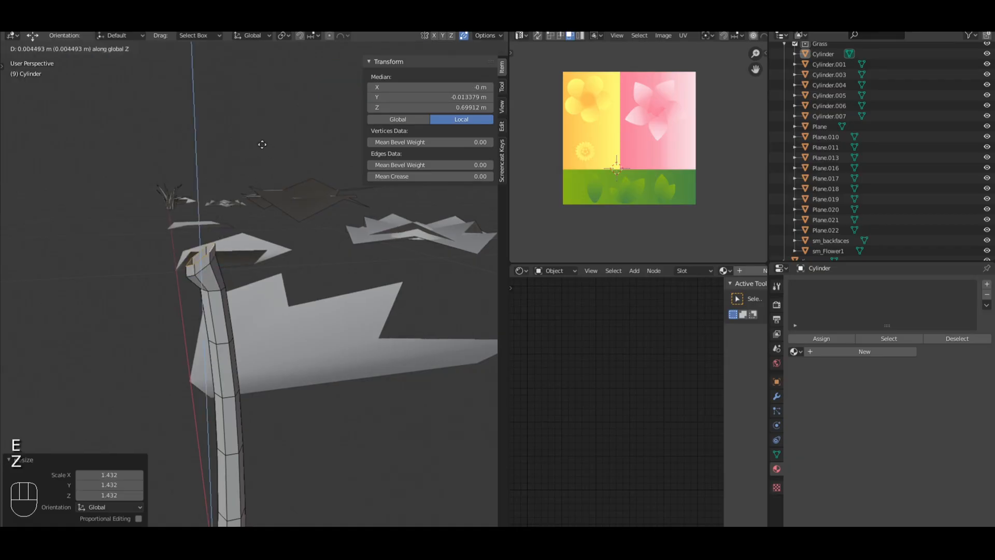
click(259, 138)
drag(242, 251, 240, 252)
Step: Scale up the newly extruded top loop to flare the stem tip, and return to Object Mode
key(s)
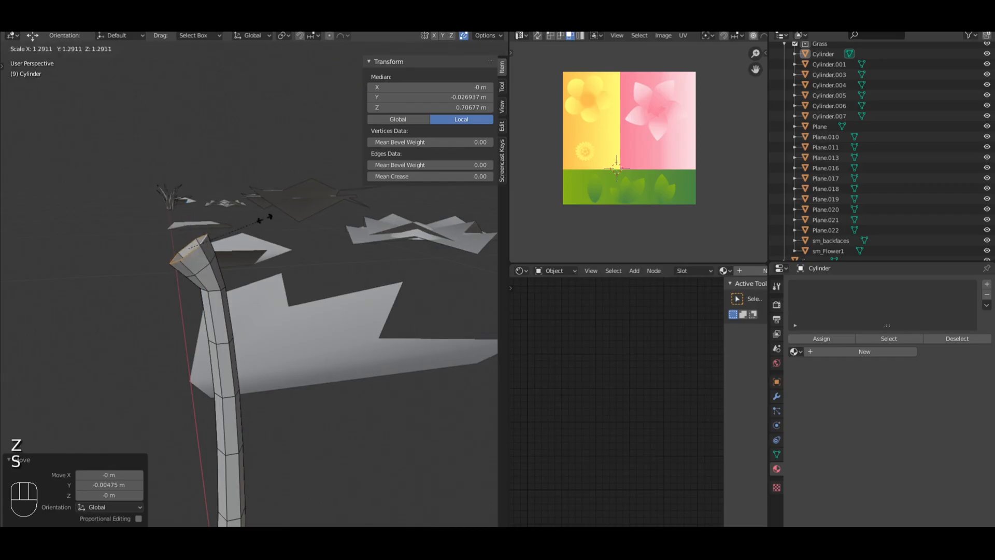
click(293, 211)
key(Tab)
Step: Select the three-pointed leaf plane near the stem and switch the viewport shading to Material Preview
scroll(293, 213, down, 4)
key(a)
middle_drag(292, 213, 216, 285)
key(a)
key(KP_1)
key(z)
key(z)
click(213, 280)
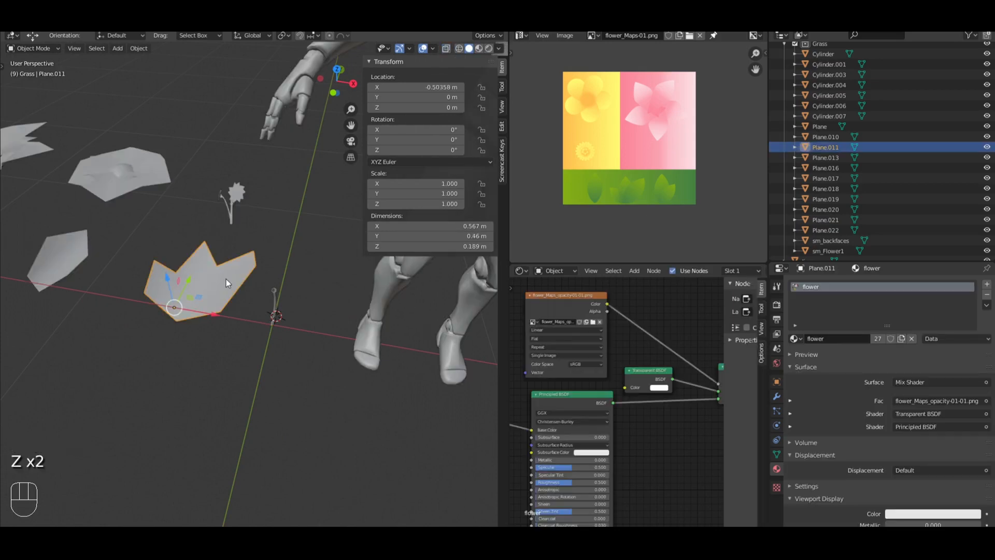
click(479, 50)
scroll(271, 276, up, 3)
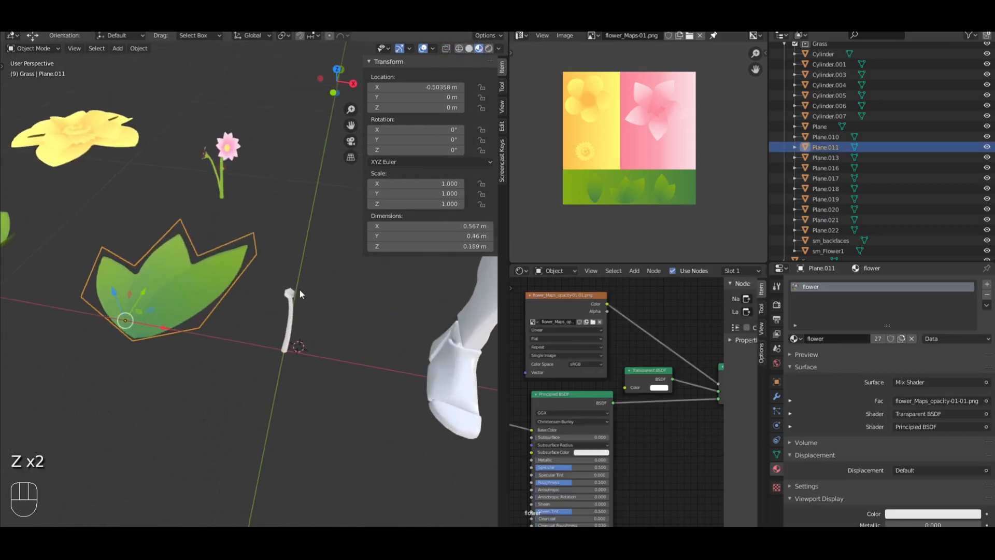
Step: Move the three-pointed leaf 0.499 m along X and about 0.11 m up to the stem base, and apply all its transforms
key(KP_1)
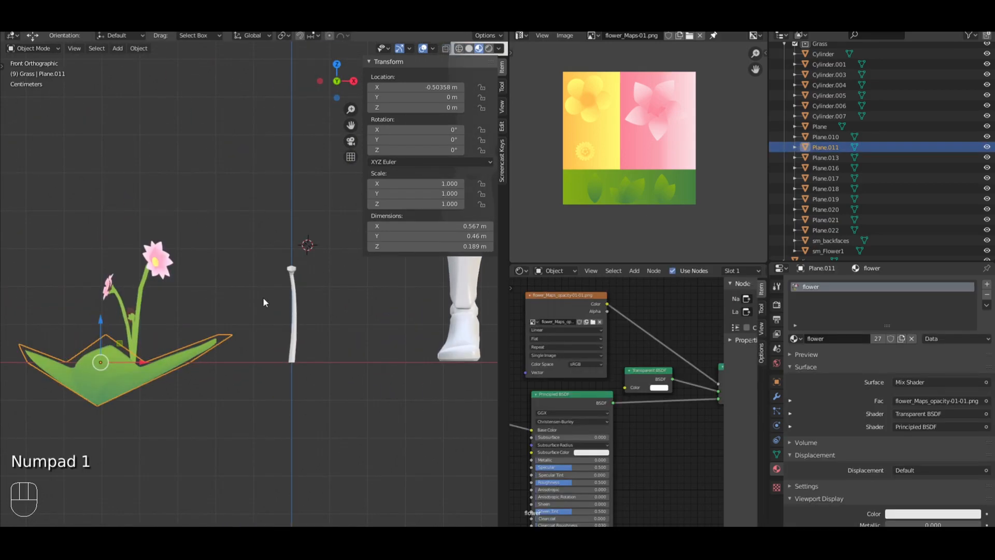
key(KP_7)
scroll(169, 305, down, 1)
shift+middle_drag(277, 297, 237, 325)
drag(131, 325, 285, 321)
middle_drag(284, 320, 244, 236)
key(g)
key(z)
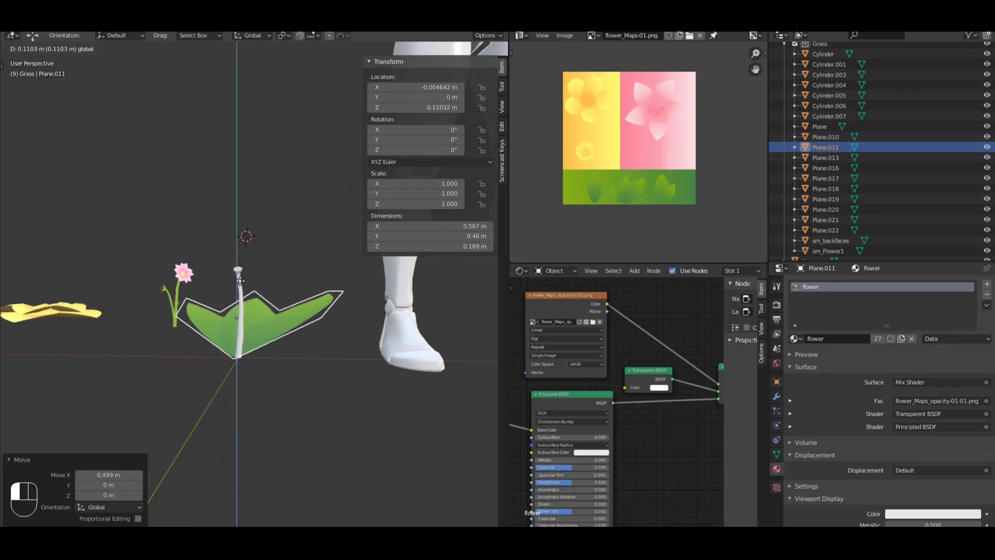
click(241, 281)
key(ctrl+a)
click(241, 285)
Step: Scale the three-pointed leaf down uniformly to 0.100 to suit the stem
scroll(287, 331, up, 4)
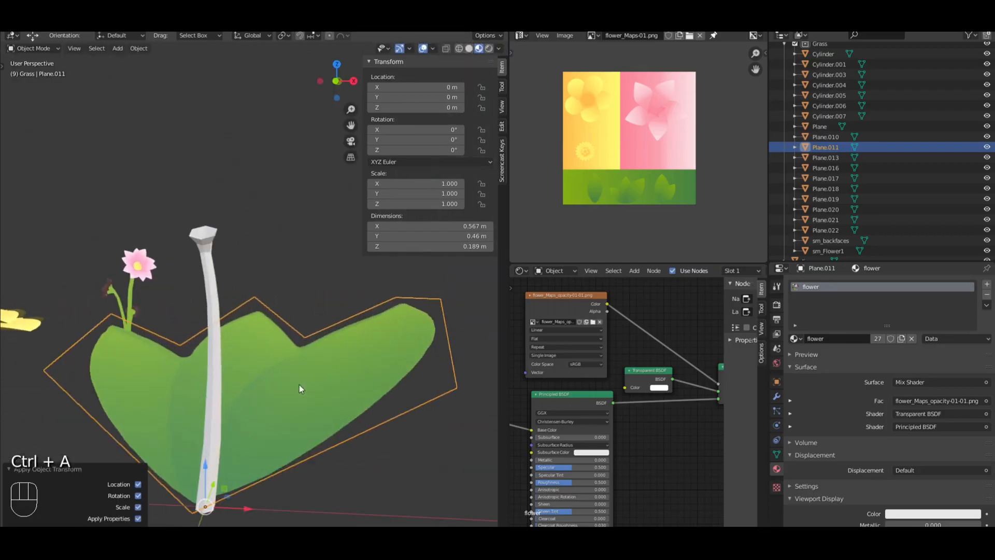
scroll(299, 385, down, 2)
key(s)
click(269, 377)
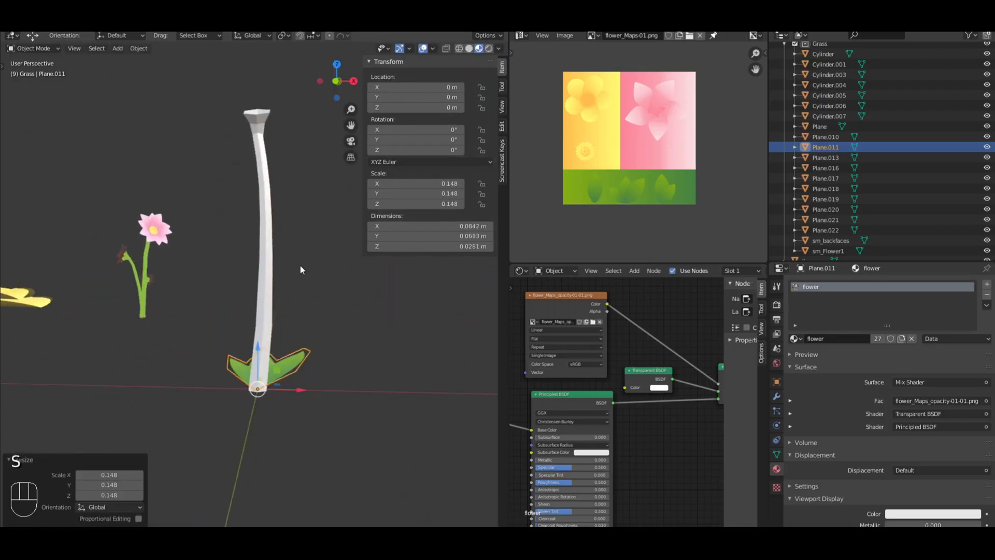
scroll(299, 263, down, 2)
middle_drag(299, 262, 202, 331)
scroll(307, 316, up, 10)
middle_drag(307, 318, 323, 238)
scroll(350, 246, up, 7)
key(s)
click(301, 284)
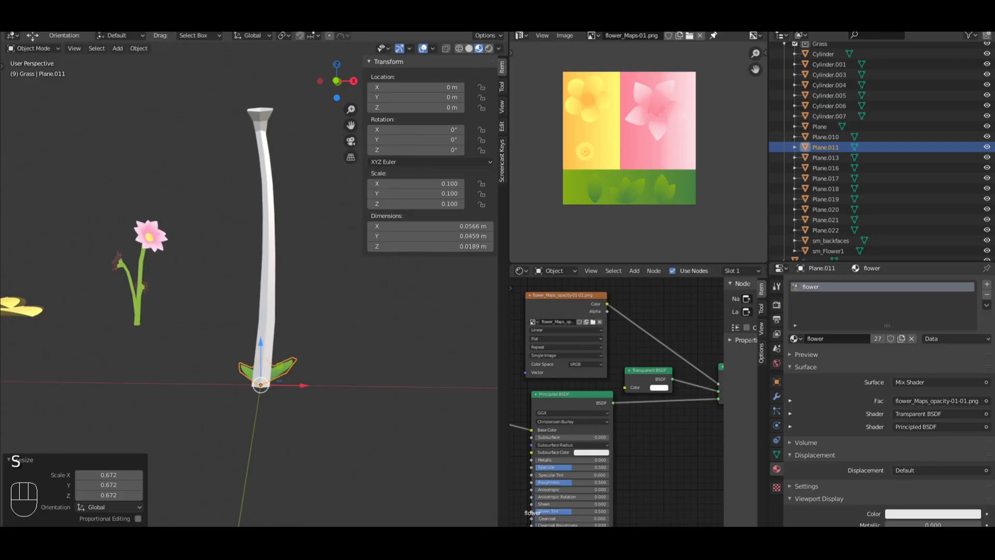
Step: Rotate the leaf 78.5° about X and about 61.9° about Y so it points sideways from the stem
key(r)
key(x)
click(210, 348)
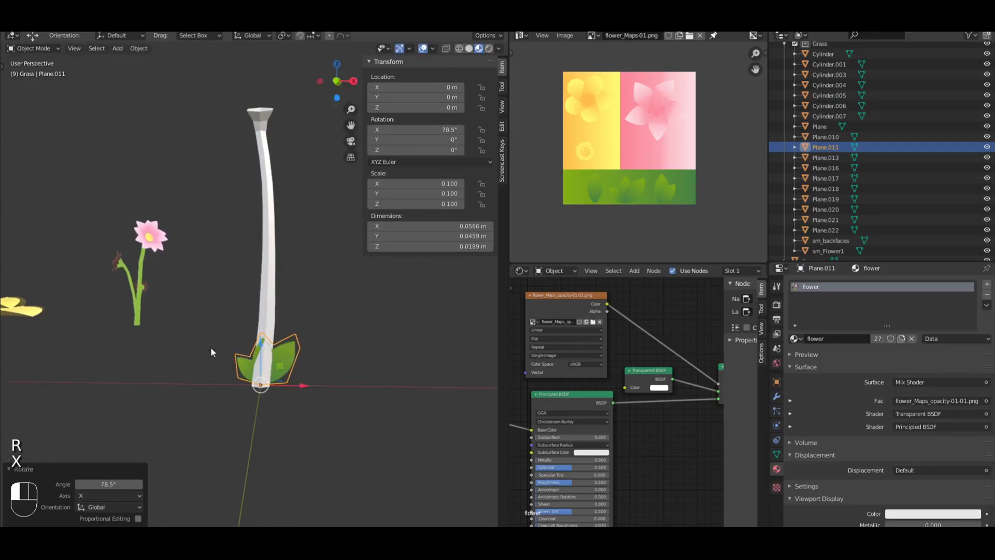
key(r)
key(y)
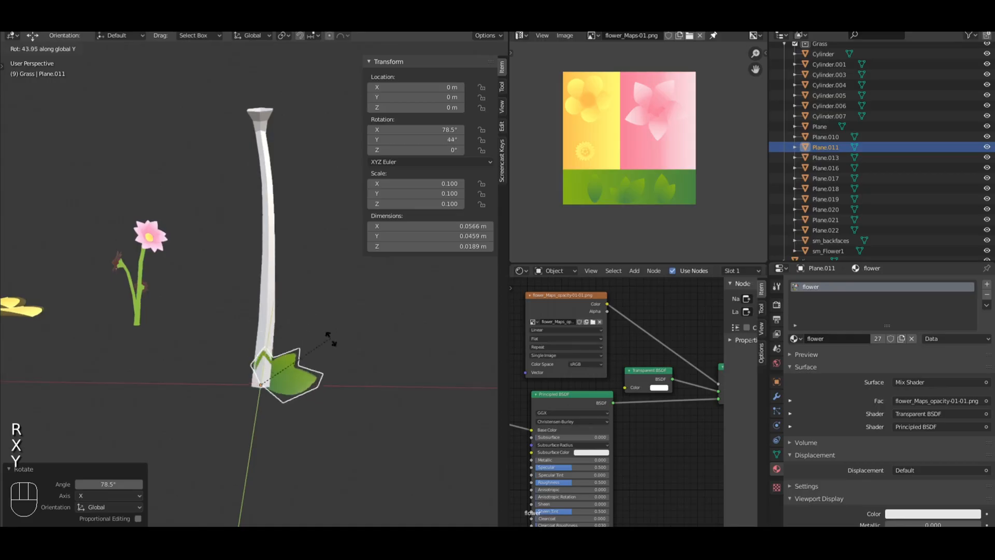
click(342, 376)
Step: Raise the leaf 0.0801 m along Z and move it 0.0118 m along X to the stem's side
key(g)
key(z)
click(293, 297)
key(g)
key(x)
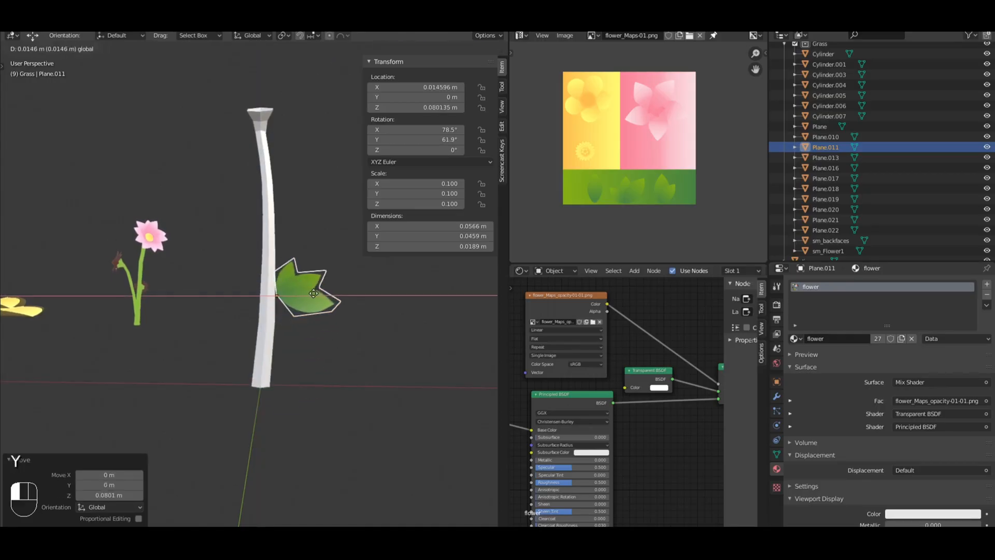
click(310, 290)
Step: Move the leaf about 0.0058 m along Y onto the stem and raise it another 0.0306 m along Z
middle_drag(325, 269, 231, 297)
key(g)
key(y)
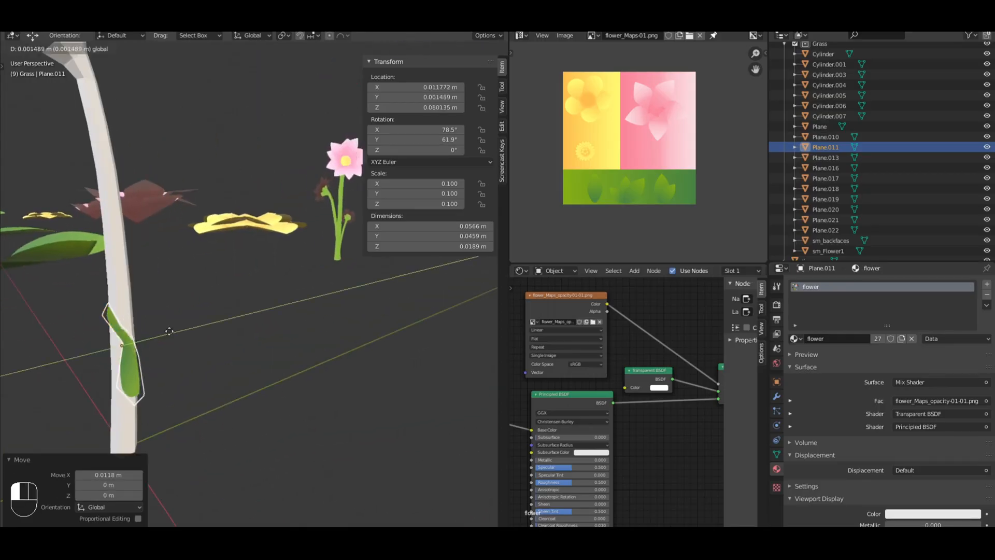
click(172, 329)
key(g)
key(z)
drag(123, 278, 119, 220)
middle_drag(123, 230, 197, 252)
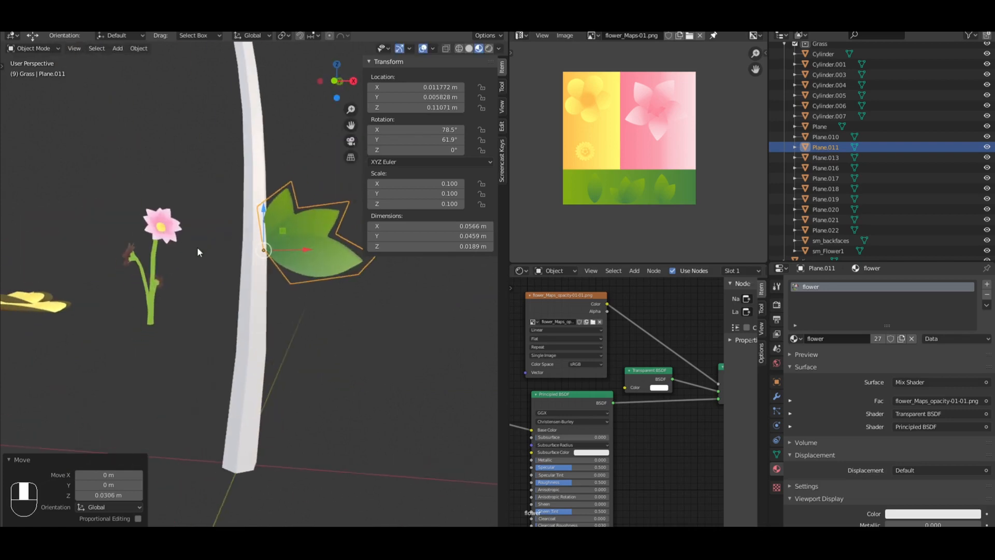
key(F15)
key(F8)
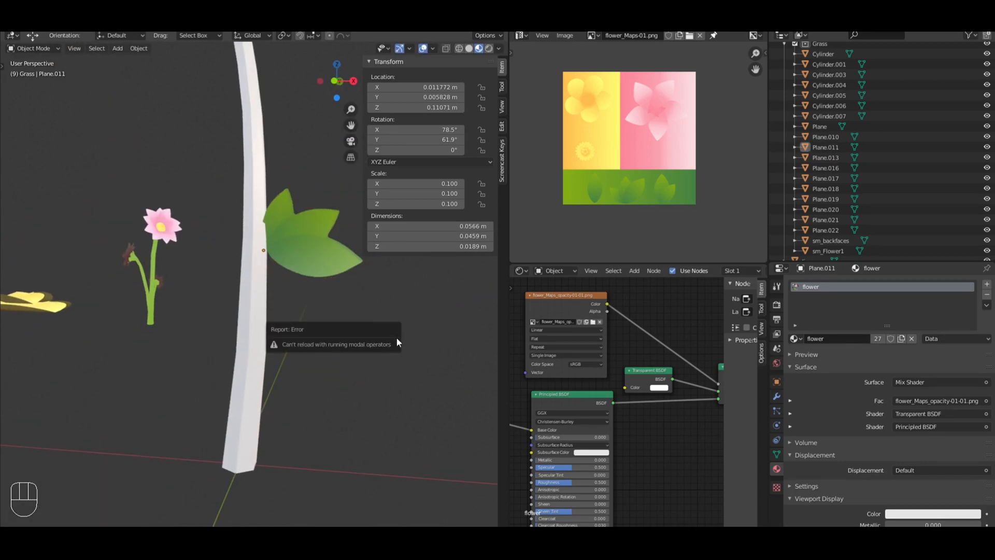
click(303, 243)
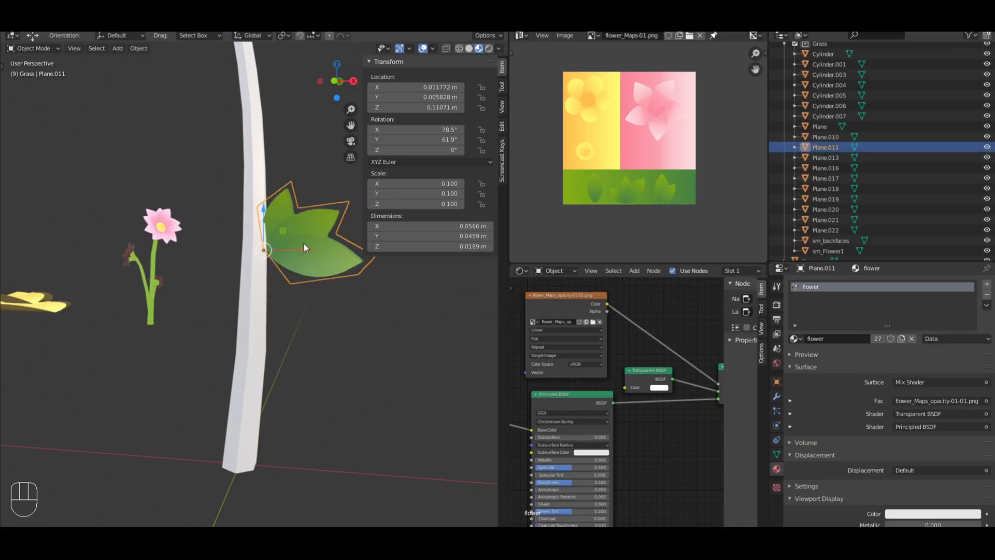
mouse_move(304, 243)
middle_down()
mouse_move(264, 264)
mouse_move(289, 233)
middle_up()
key(r)
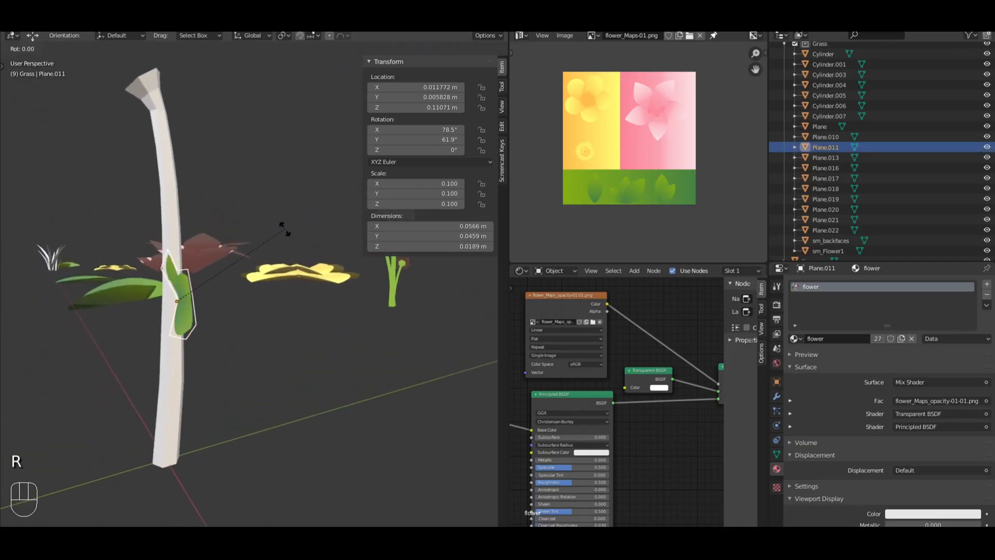
key(y)
right_click(230, 223)
Step: Select the stem cylinder and assign the existing flower material to it
key(a)
click(171, 203)
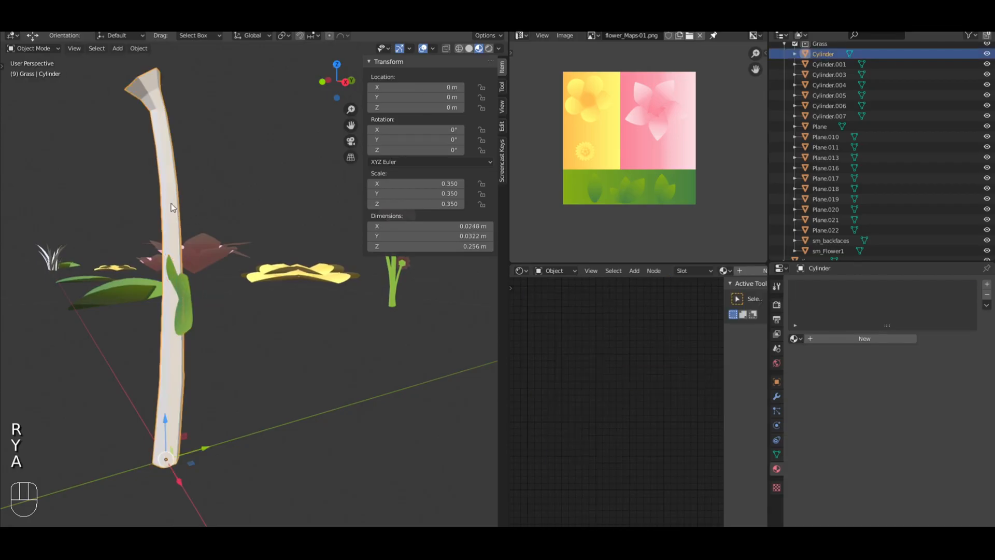
click(794, 338)
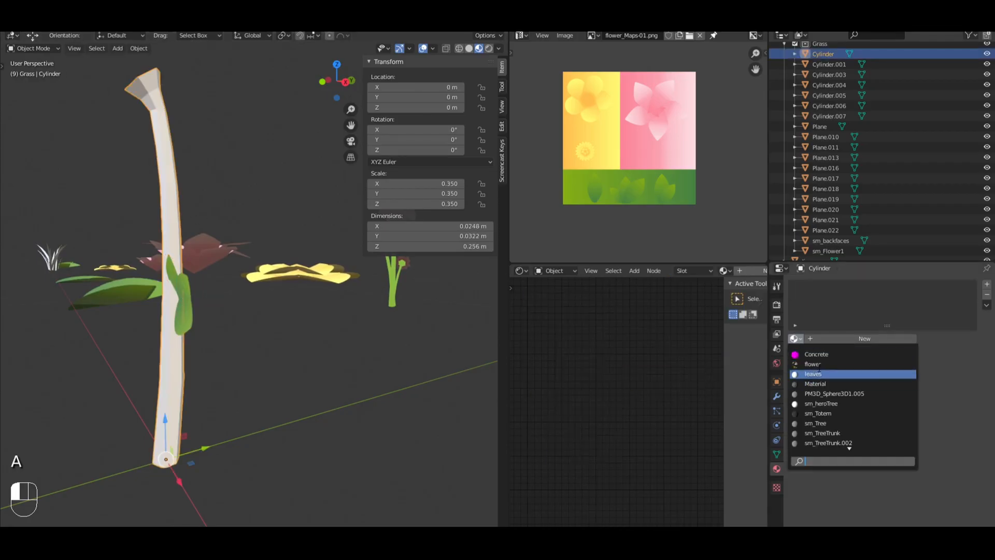
click(829, 373)
Step: Unwrap all of the stem's faces with the angle-based method in Edit Mode
key(Tab)
key(a)
key(a)
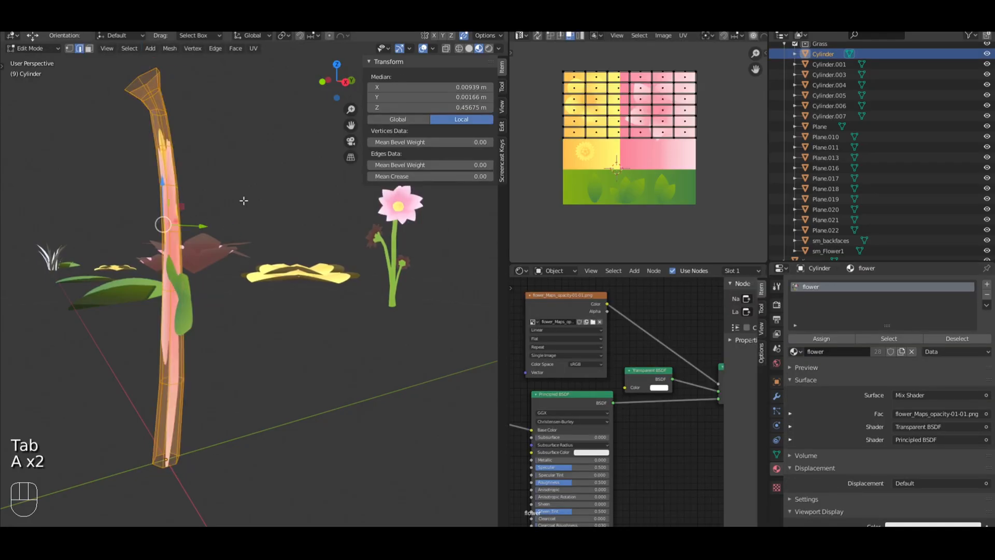
key(u)
click(200, 199)
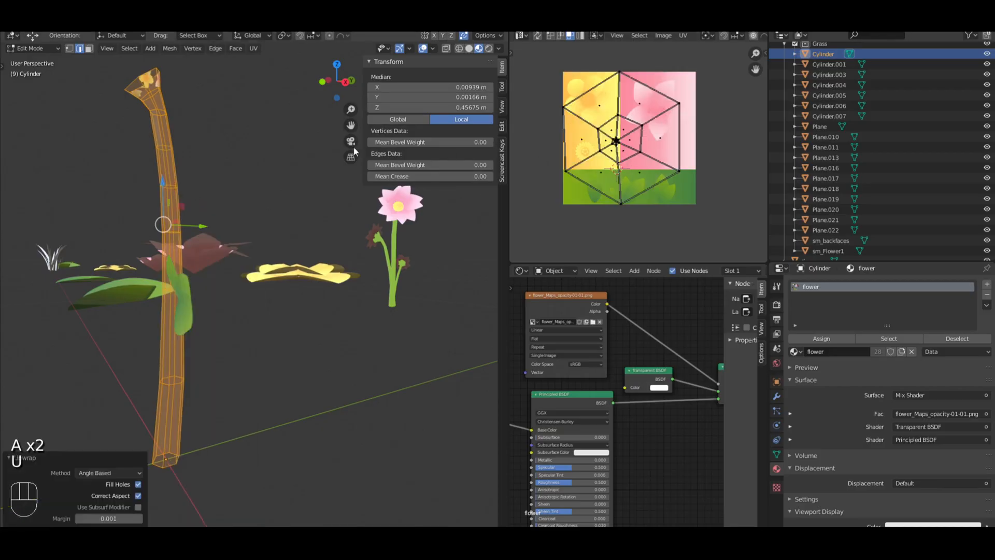
Step: Shrink the stem's whole UV layout and place it on the plain green area at the map's lower-left corner
middle_drag(242, 135, 244, 200)
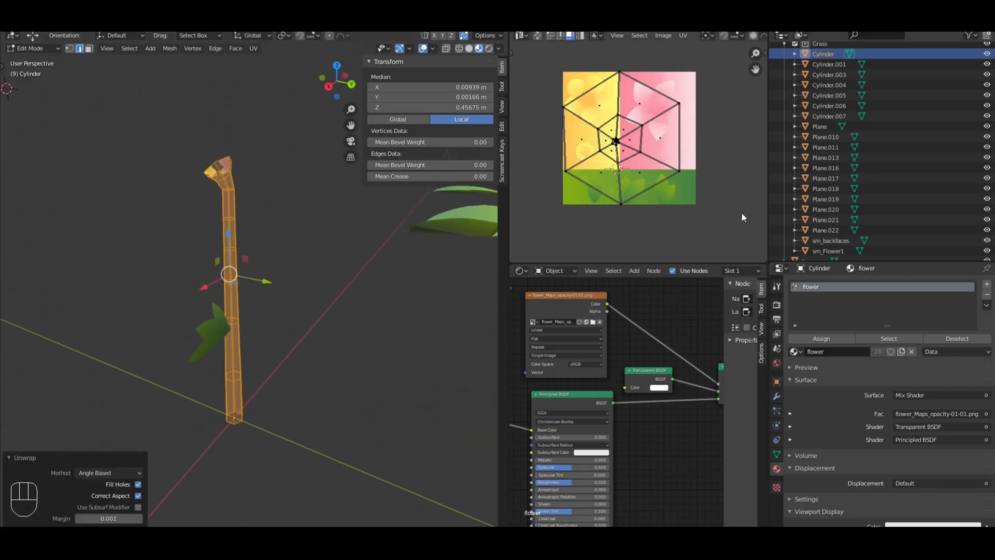
key(b)
drag(742, 217, 556, 66)
key(s)
click(616, 130)
key(g)
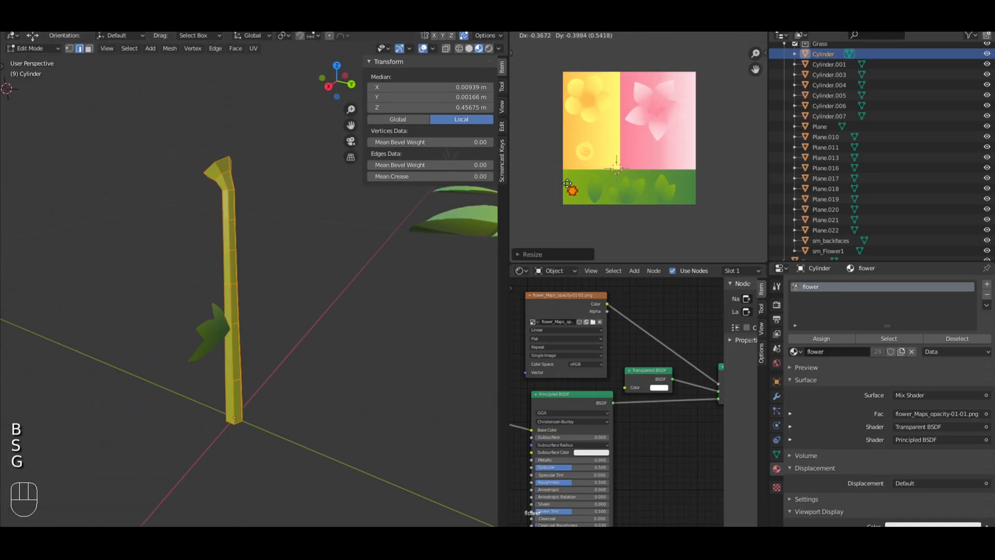
key(Tab)
Step: Apply Shade Smooth to the stem and deselect it
middle_drag(240, 205, 364, 200)
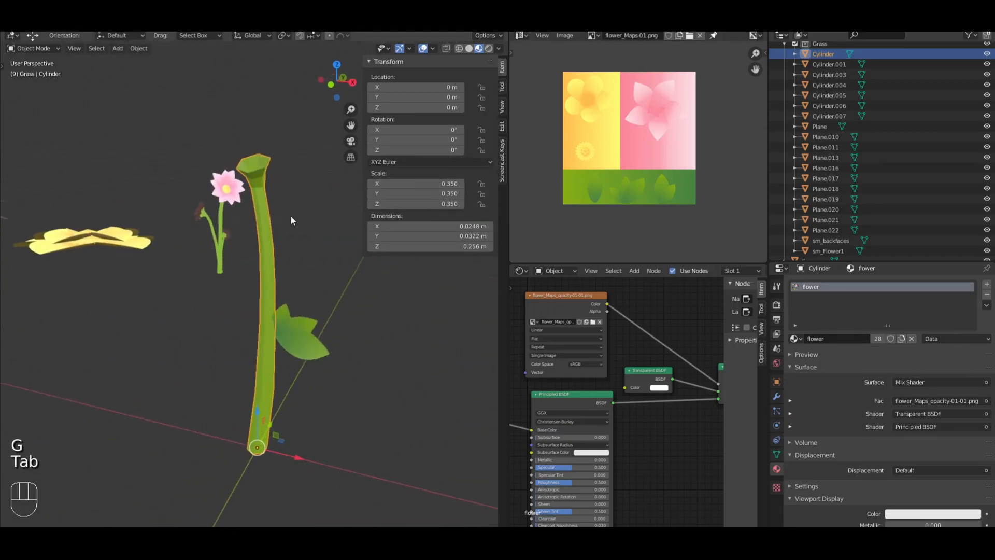
key(space)
text(smot)
key(BackSpace)
key(BackSpace)
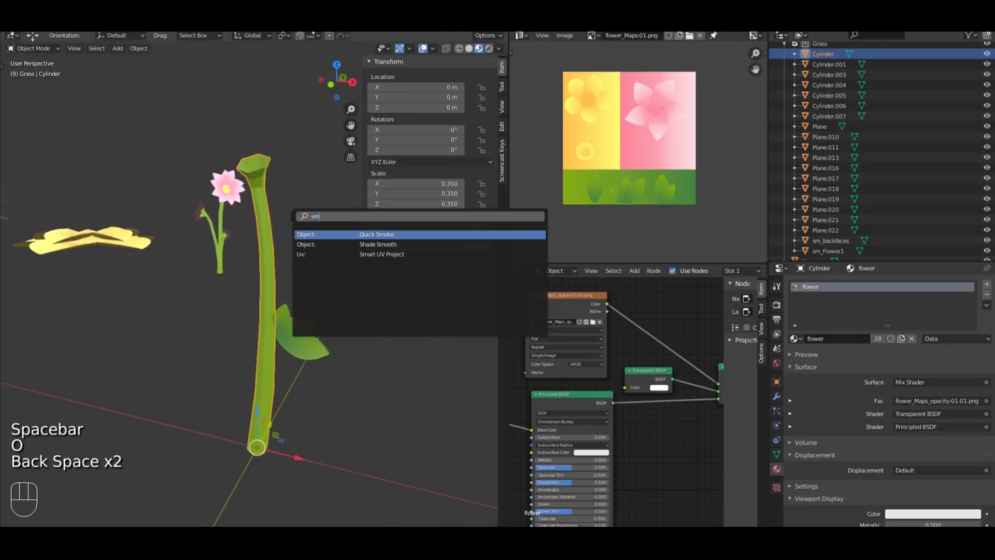
key(Down)
key(Return)
key(a)
key(Tab)
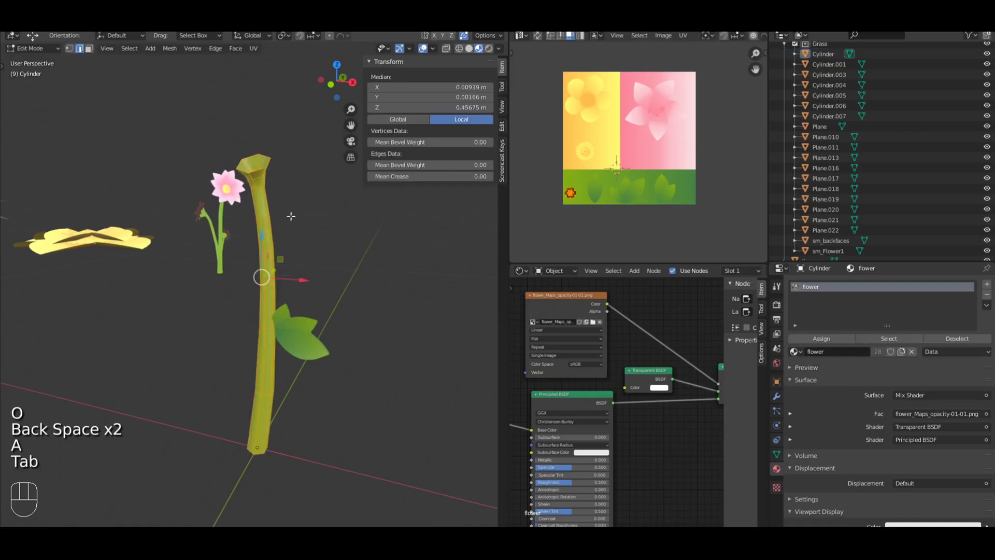
key(Tab)
key(a)
Step: Duplicate the smaller leaf beside the yellow flower and move the copy along X toward the stem
middle_drag(258, 241, 304, 267)
scroll(304, 267, down, 5)
mouse_move(155, 282)
shift+middle_down()
mouse_move(281, 311)
mouse_move(146, 295)
shift+middle_up()
scroll(156, 288, down, 4)
click(189, 267)
key(shift+d)
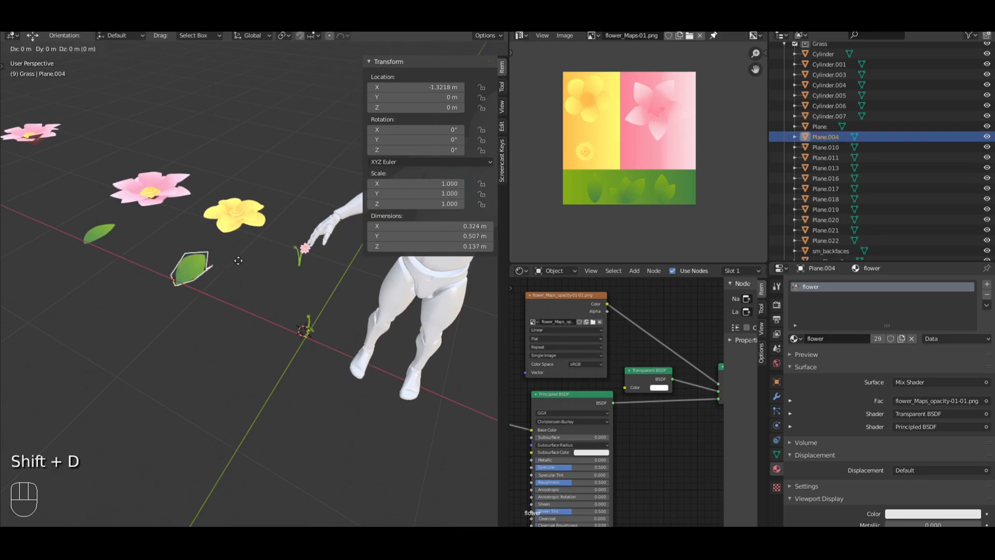
key(x)
click(346, 305)
Step: Align the duplicated leaf's base with the stem base at the origin and apply all its transforms
key(KP_1)
scroll(332, 319, up, 6)
shift+middle_drag(358, 298, 190, 258)
middle_drag(190, 258, 198, 300)
drag(234, 366, 322, 364)
key(KP_1)
drag(286, 331, 282, 298)
key(ctrl+a)
click(282, 297)
Step: Scale the duplicated leaf down uniformly to 0.107
middle_drag(368, 298, 313, 310)
scroll(301, 281, up, 3)
key(s)
click(235, 340)
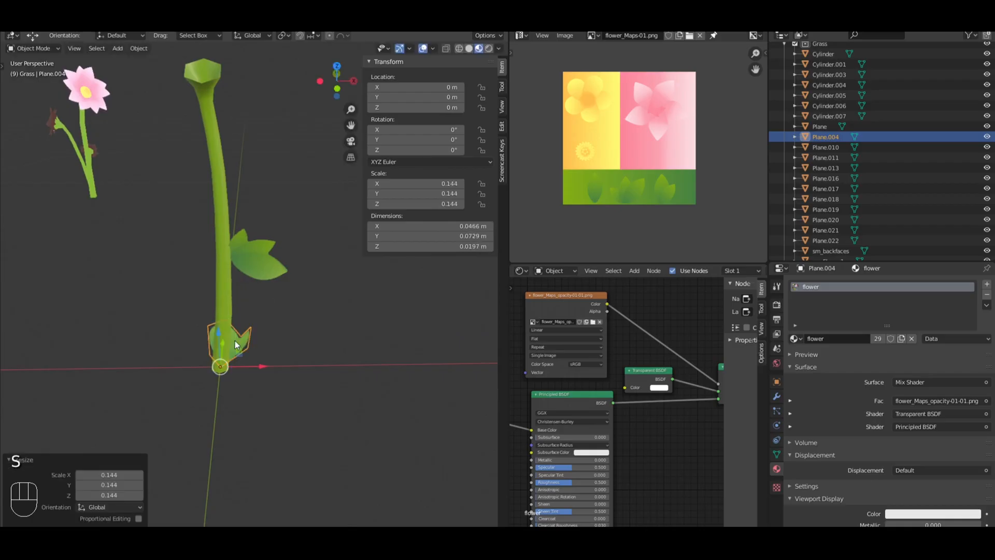
click(259, 294)
key(s)
click(313, 238)
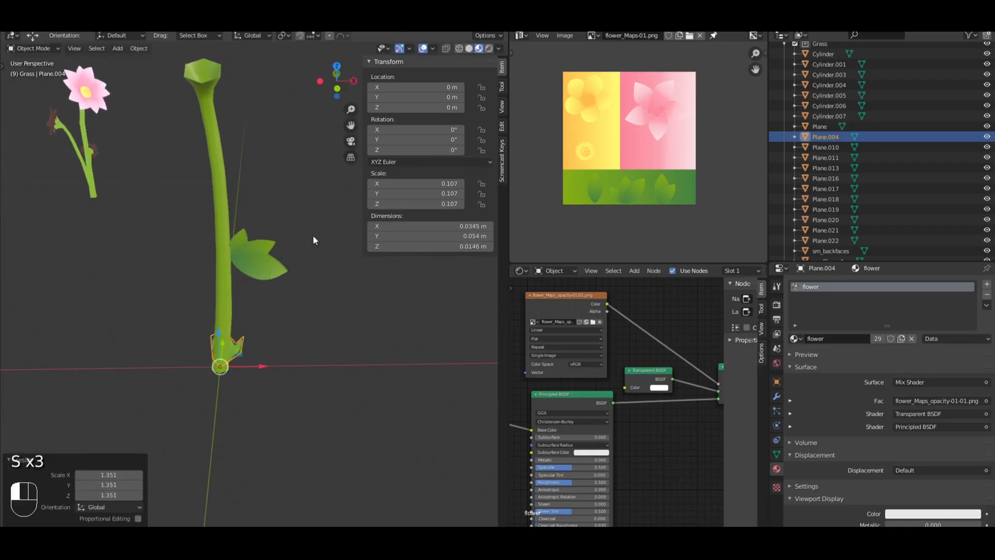
Step: Rotate the duplicated leaf 111° about Z and 30.7° about X so it extends from the stem's other side
key(z)
click(88, 337)
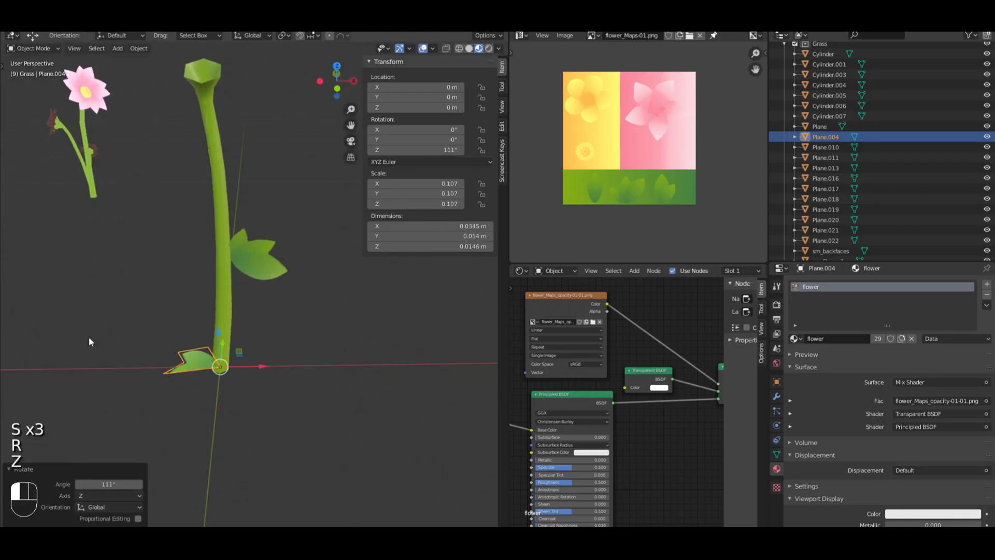
key(r)
key(x)
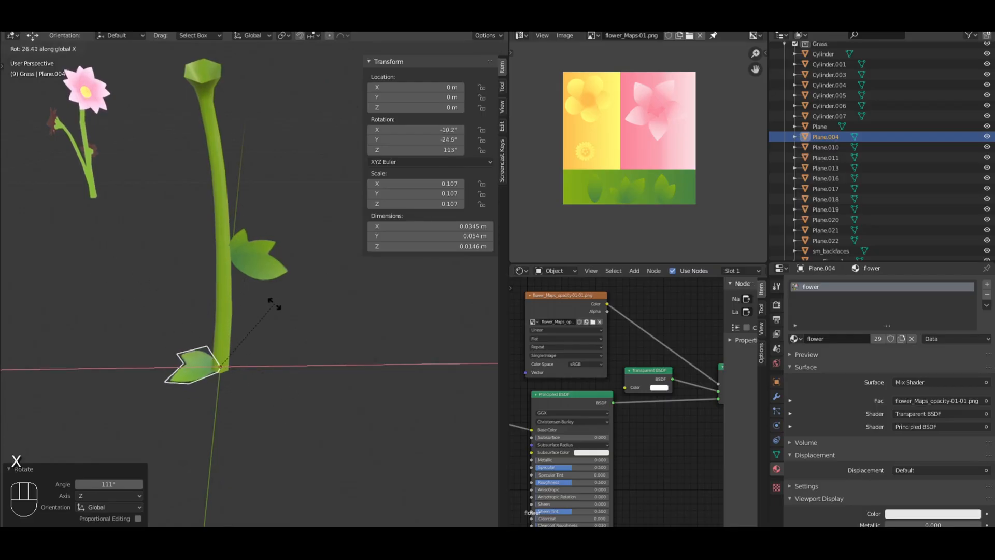
click(234, 325)
Step: Move the duplicated leaf up the stem to Z 0.18115 m and X 0.006623 m, and deselect it
key(g)
key(z)
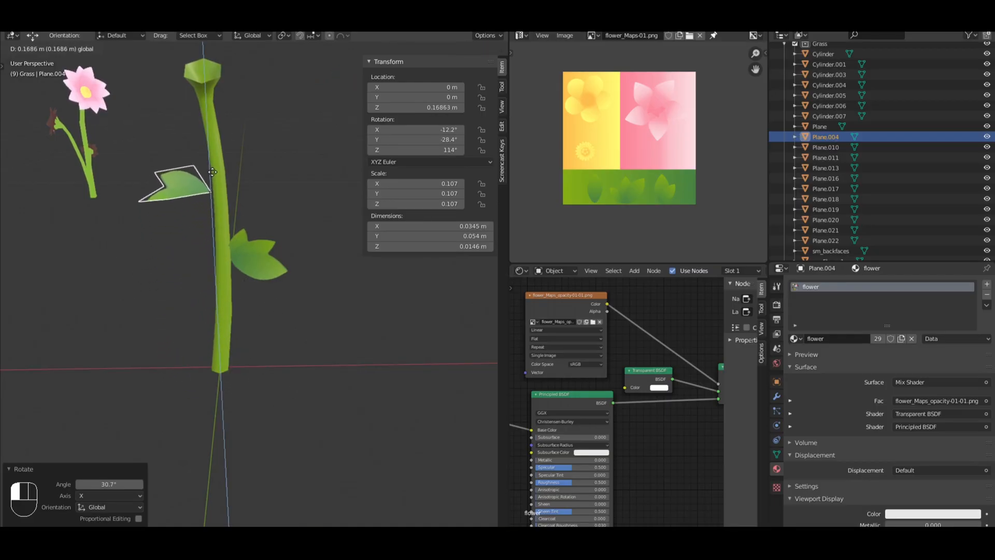
click(236, 175)
key(g)
click(242, 173)
key(a)
mouse_move(245, 172)
middle_down()
mouse_move(318, 192)
mouse_move(300, 200)
mouse_move(239, 161)
middle_up()
key(KP_1)
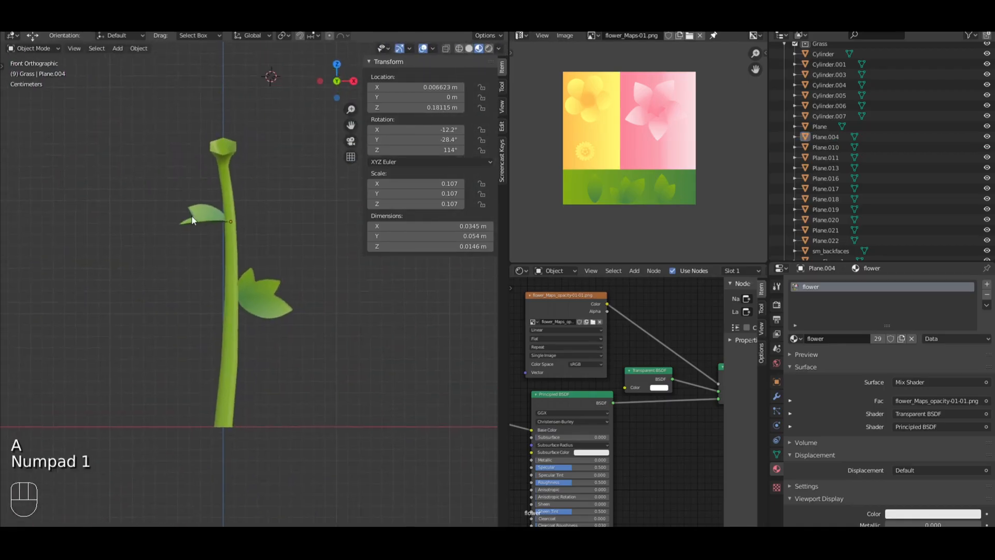
Step: Rotate the two-lobed leaf on the upper stem about 25° around the global X axis and deselect it
click(205, 213)
key(r)
key(x)
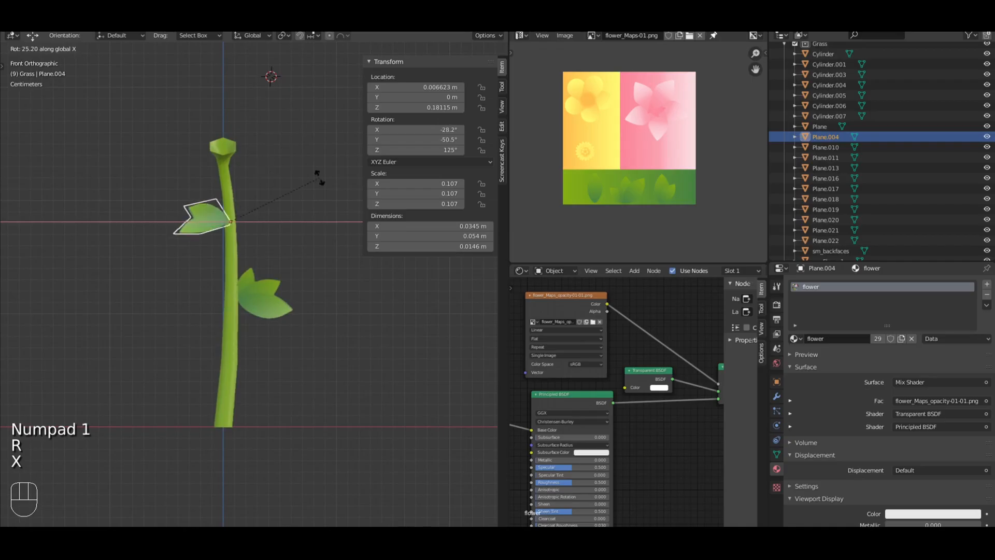
click(320, 181)
key(a)
middle_drag(321, 182, 353, 212)
Step: Rotate the three-lobed leaf about the global X axis to 37.4°, 54.7°, -35.4° and deselect it
click(243, 304)
click(286, 281)
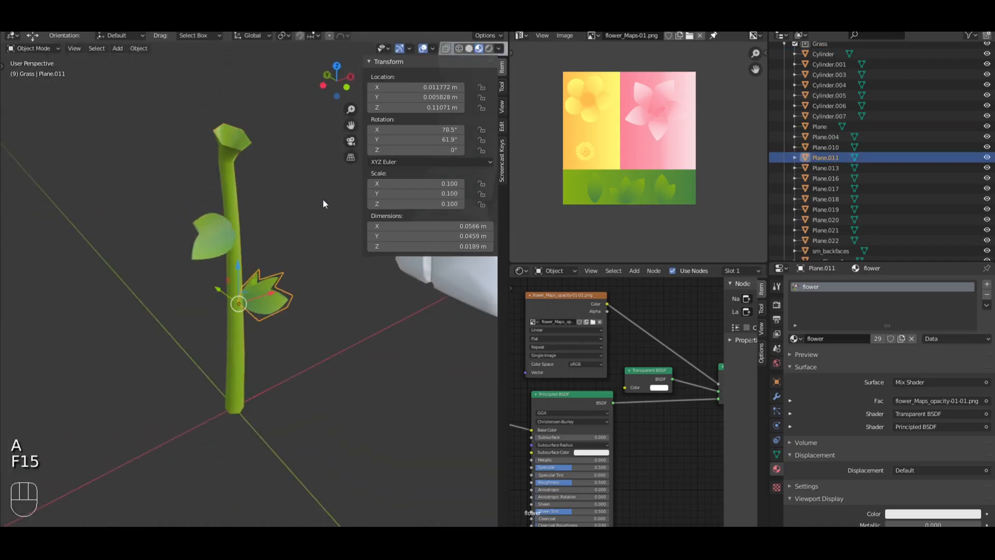
key(r)
key(x)
click(280, 160)
key(a)
middle_drag(280, 161, 219, 194)
key(KP_1)
scroll(296, 201, down, 3)
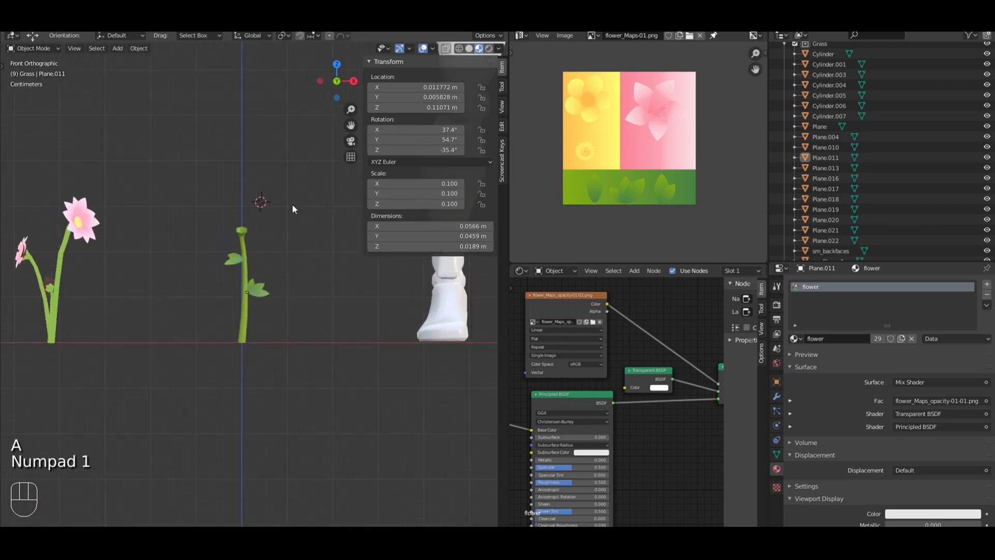
Step: Rotate the two-lobed leaf about the global Y axis to 8.56°, -58.2°, 94.6° and deselect it
scroll(291, 208, down, 2)
scroll(282, 212, up, 6)
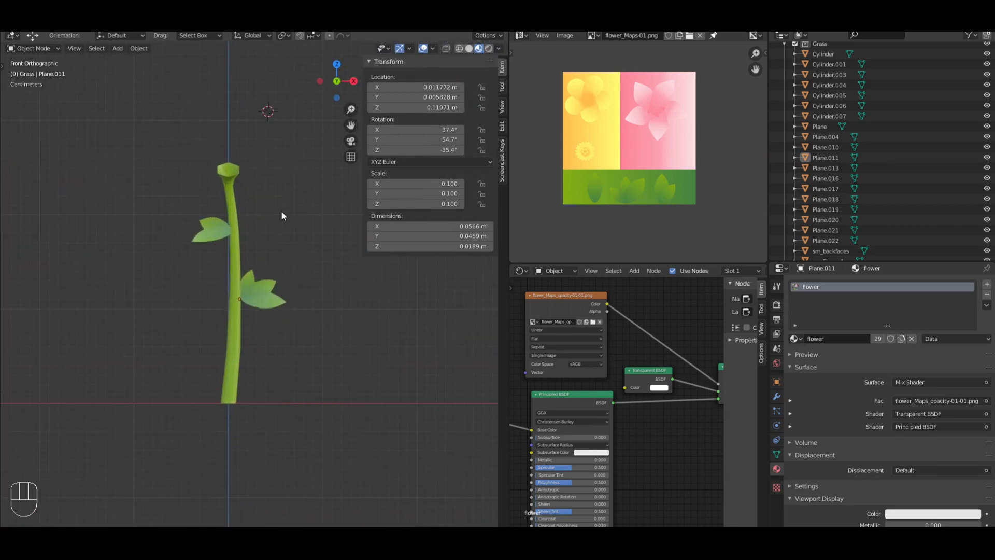
scroll(282, 212, up, 2)
click(200, 203)
key(r)
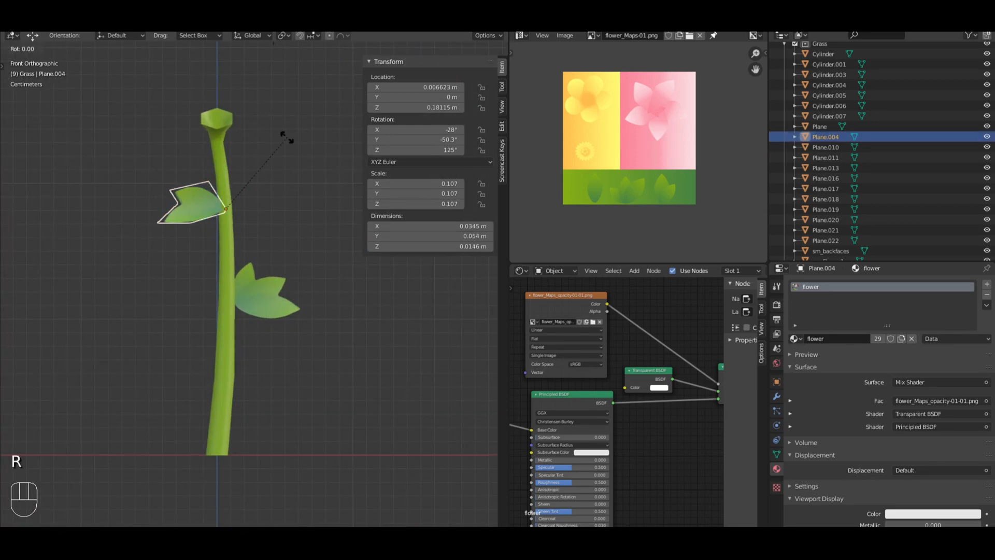
key(y)
click(286, 178)
key(a)
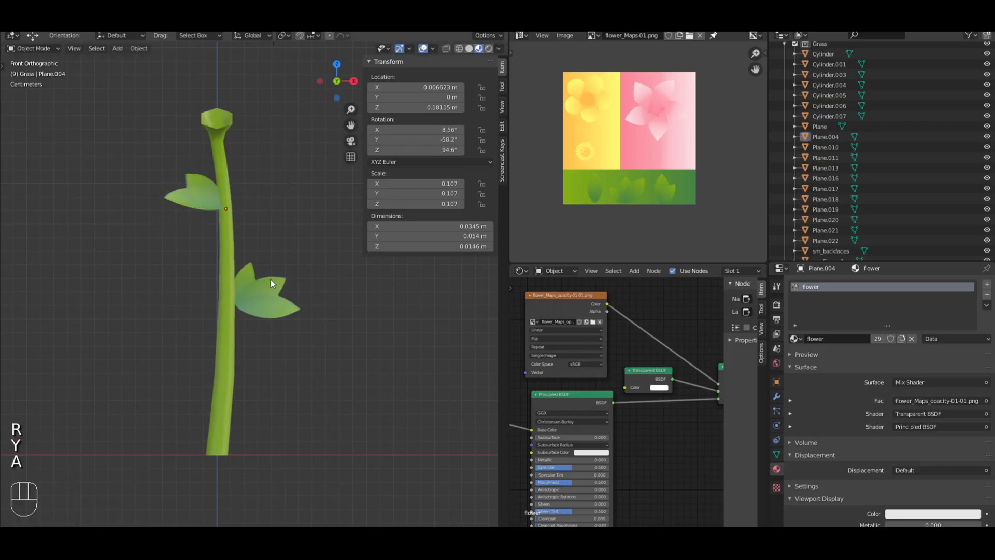
Step: Swap the leaves' heights, lowering the two-lobed leaf and raising the three-lobed leaf to Z 0.1737 m, X 0.007955 m
click(271, 279)
click(209, 195)
mouse_move(227, 170)
mouse_down()
mouse_move(238, 274)
mouse_move(240, 218)
mouse_move(216, 155)
mouse_move(217, 179)
mouse_up()
click(262, 264)
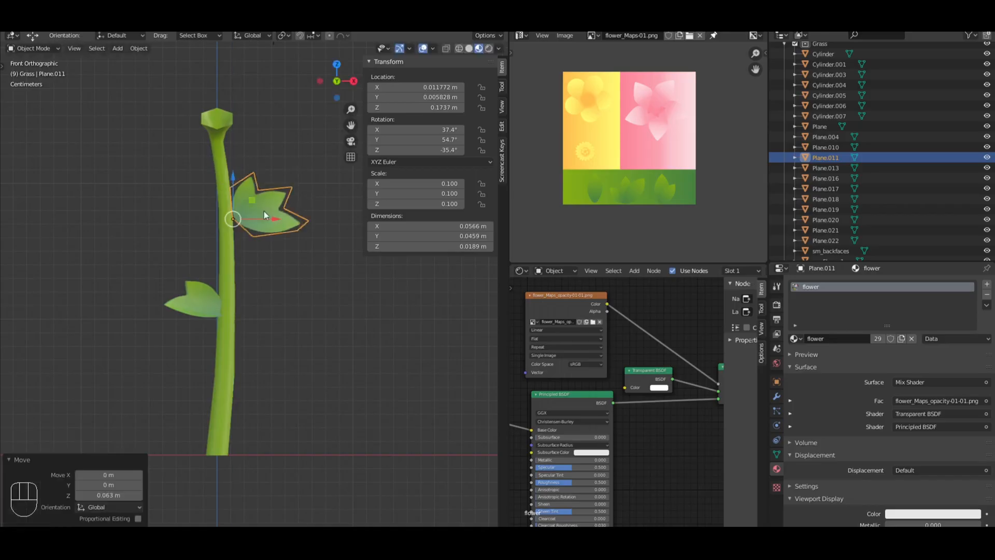
drag(273, 218, 267, 219)
key(a)
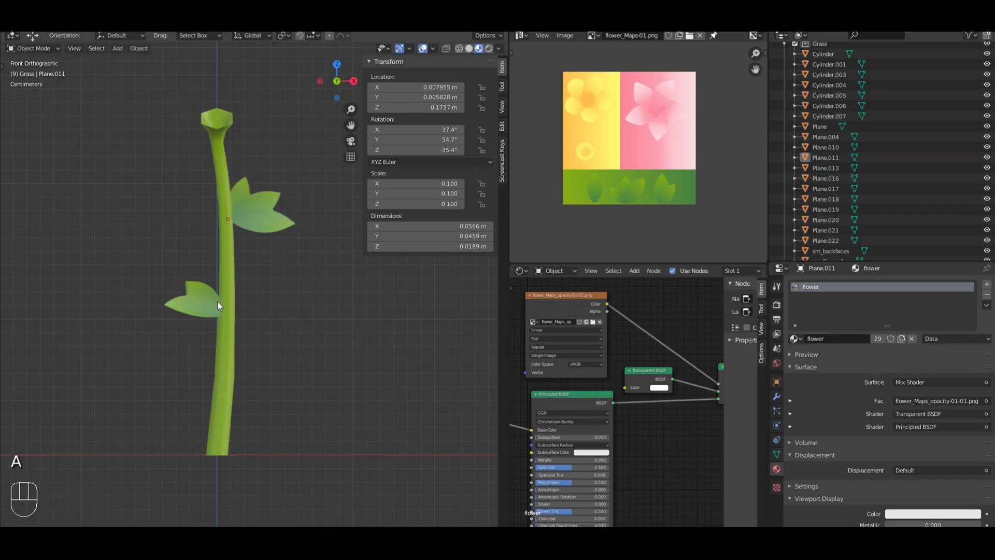
click(248, 219)
key(a)
scroll(292, 340, down, 4)
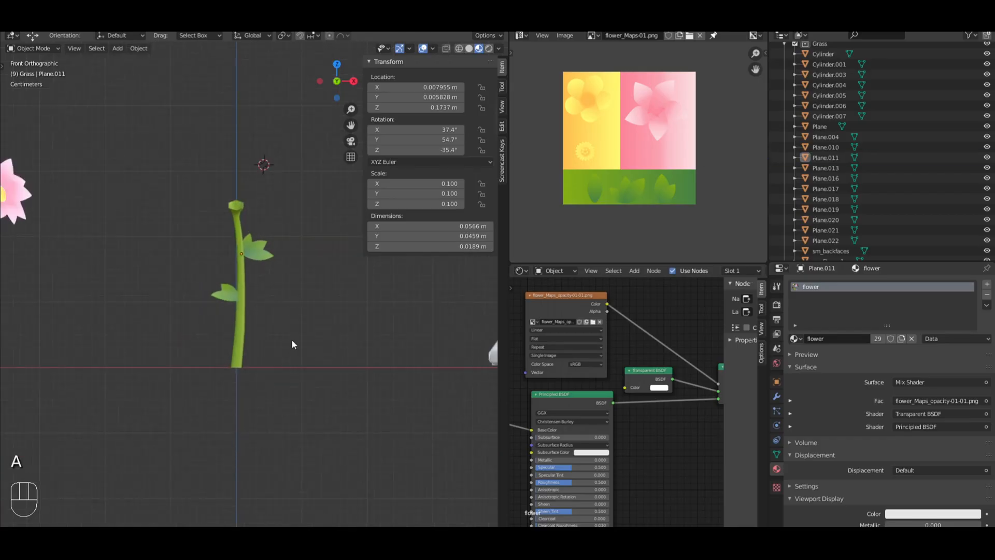
Step: Duplicate the single oval leaf and move the copy 2.48 m along X toward the stem
middle_drag(292, 339, 166, 340)
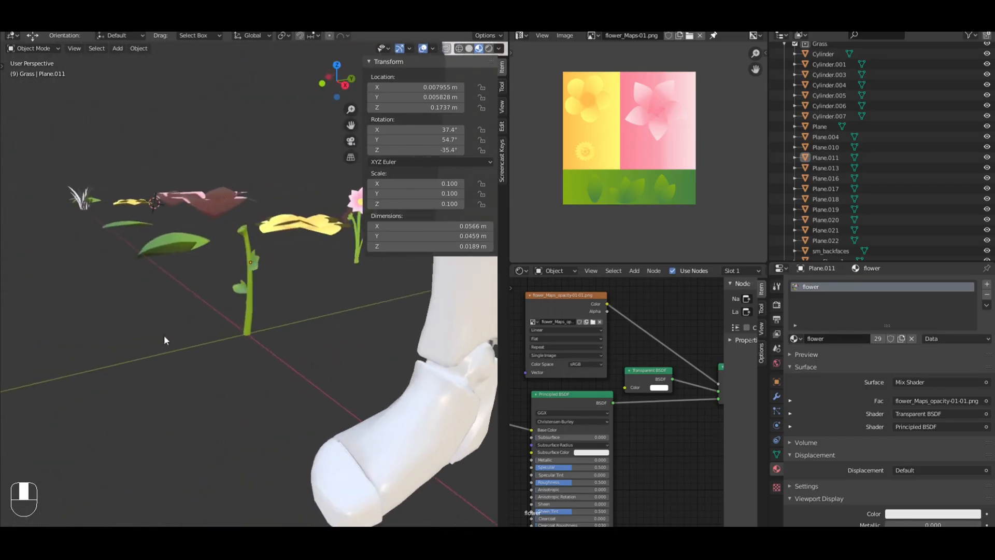
click(102, 222)
key(shift+d)
key(x)
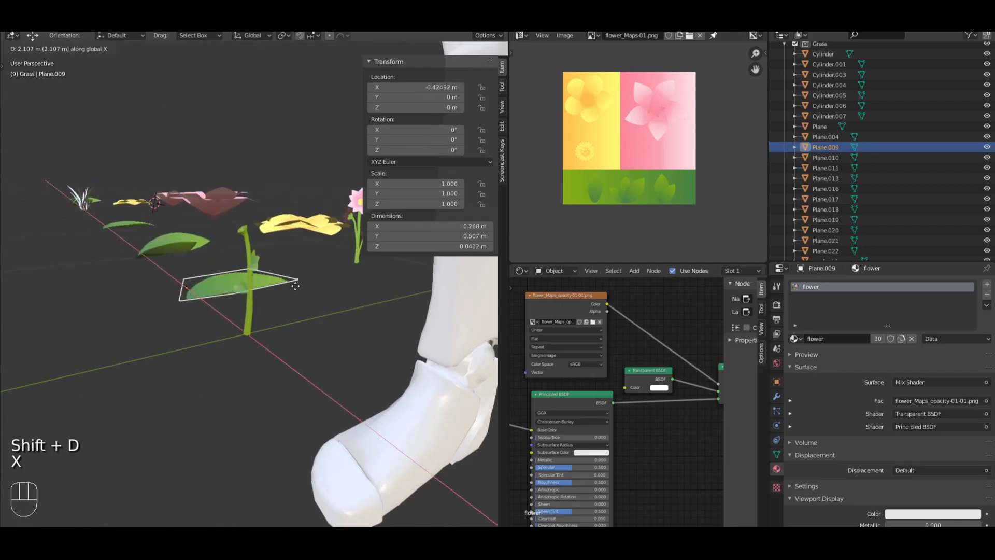
click(341, 328)
middle_drag(341, 328, 378, 204)
scroll(339, 322, up, 6)
scroll(337, 260, down, 4)
key(KP_1)
scroll(332, 276, up, 2)
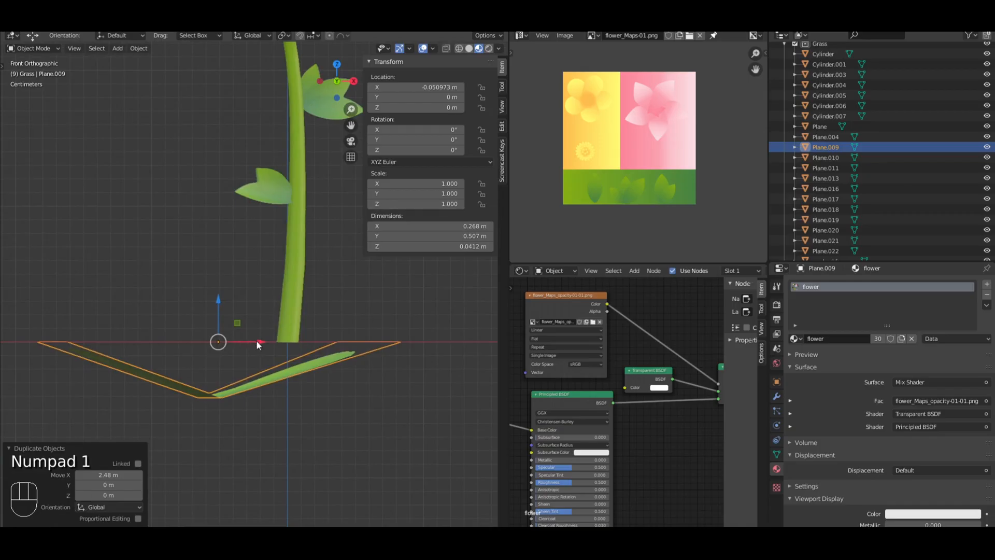
Step: Align the duplicated oval leaf's base with the stem base at the origin and apply all its transforms
drag(256, 344, 327, 344)
drag(293, 312, 288, 253)
key(ctrl+a)
click(288, 252)
Step: Scale the duplicated oval leaf down uniformly to 0.159 and raise it to Z 0.016795 m
middle_drag(288, 252, 344, 251)
key(s)
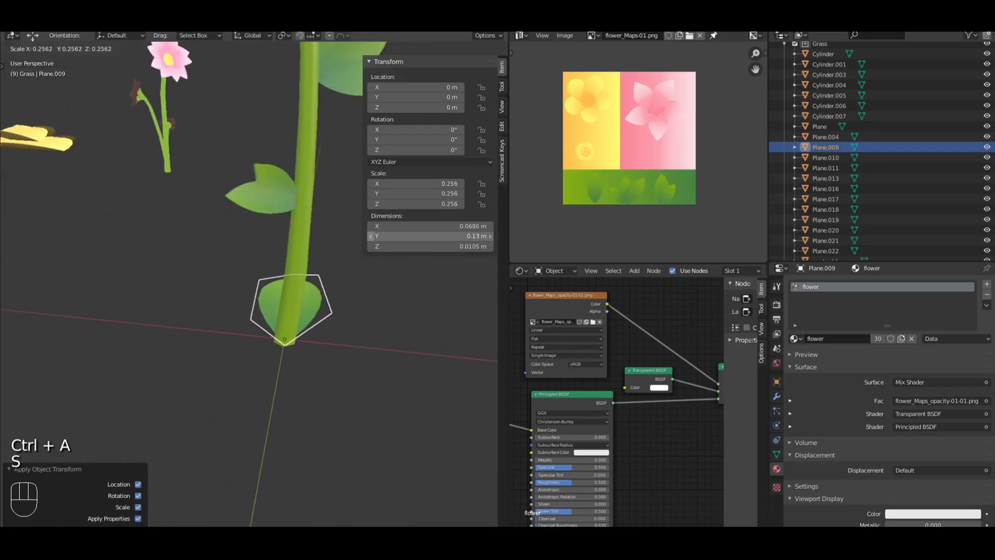
click(324, 322)
middle_drag(324, 322, 281, 285)
key(KP_1)
drag(236, 274, 238, 251)
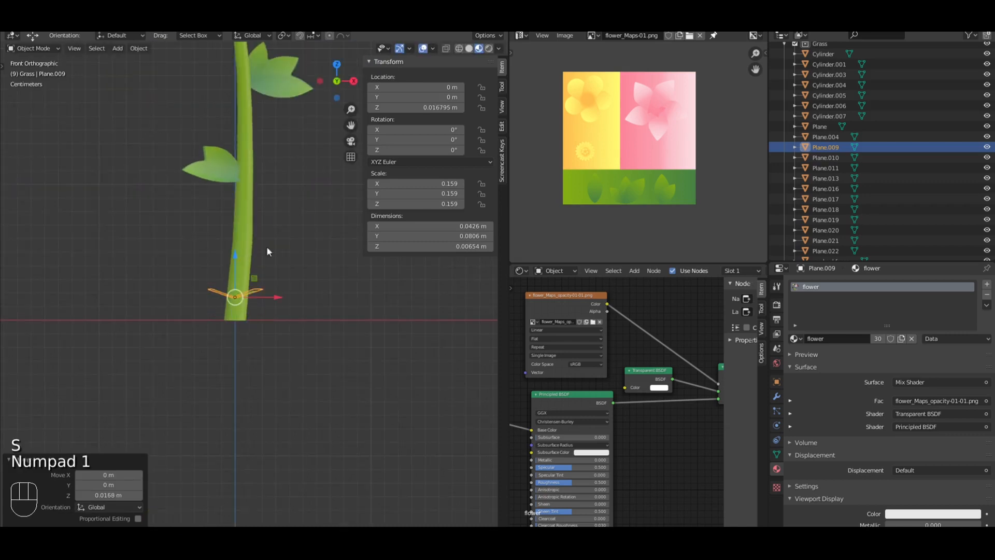
Step: Rotate the oval leaf 244° about Z and -80.2° about X
key(r)
key(z)
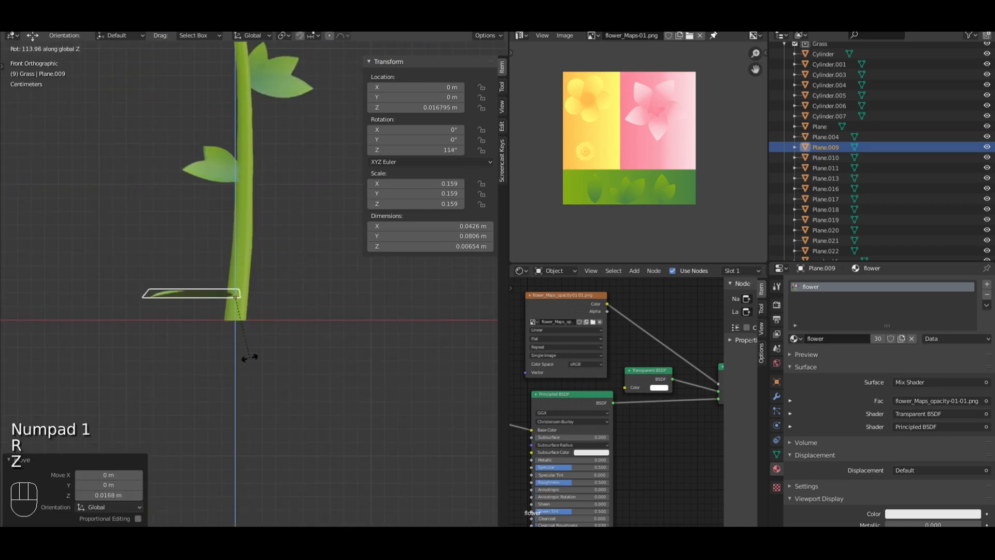
click(136, 247)
key(r)
key(x)
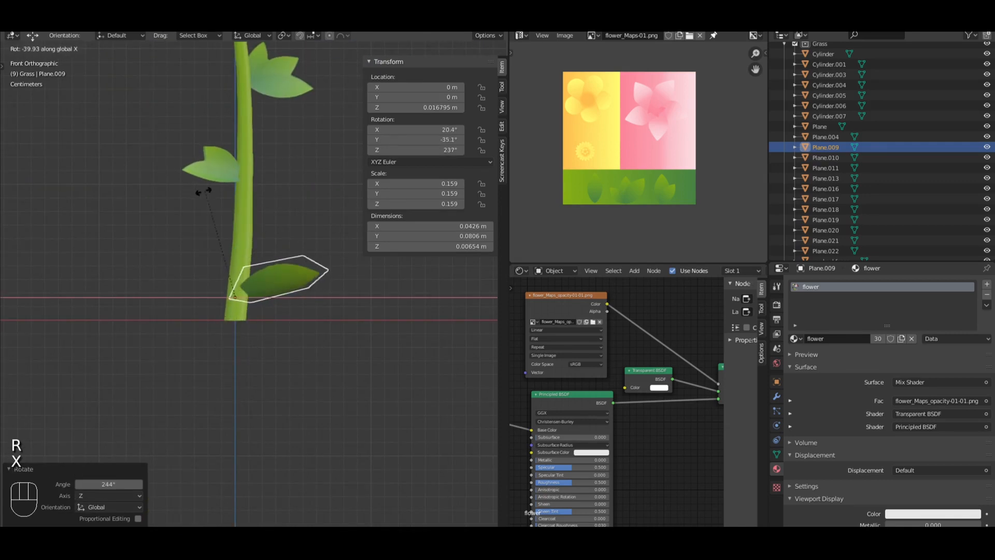
click(93, 205)
Step: Rotate the oval leaf 180° about X and -36.5° about Y so it extends sideways from the stem
middle_drag(94, 205, 210, 275)
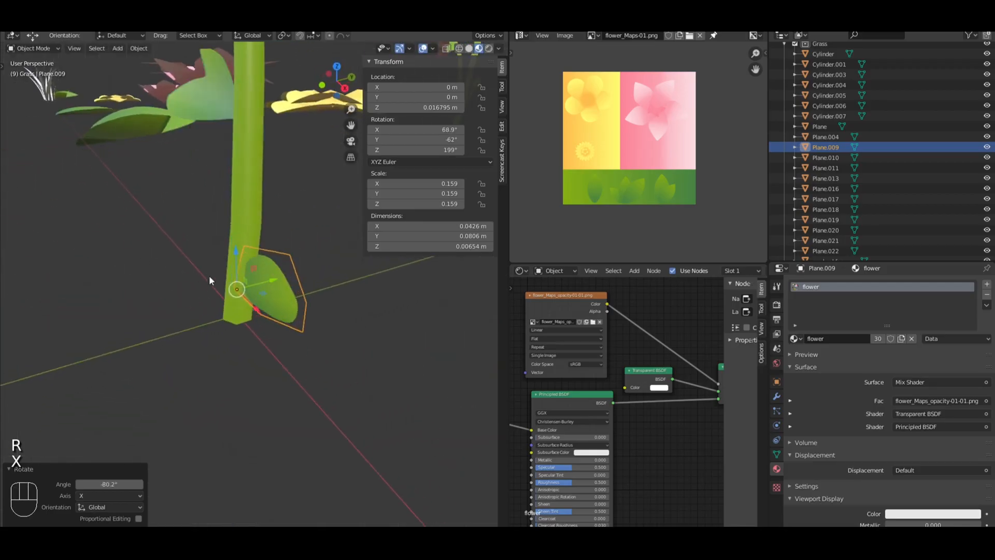
key(r)
key(z)
key(x)
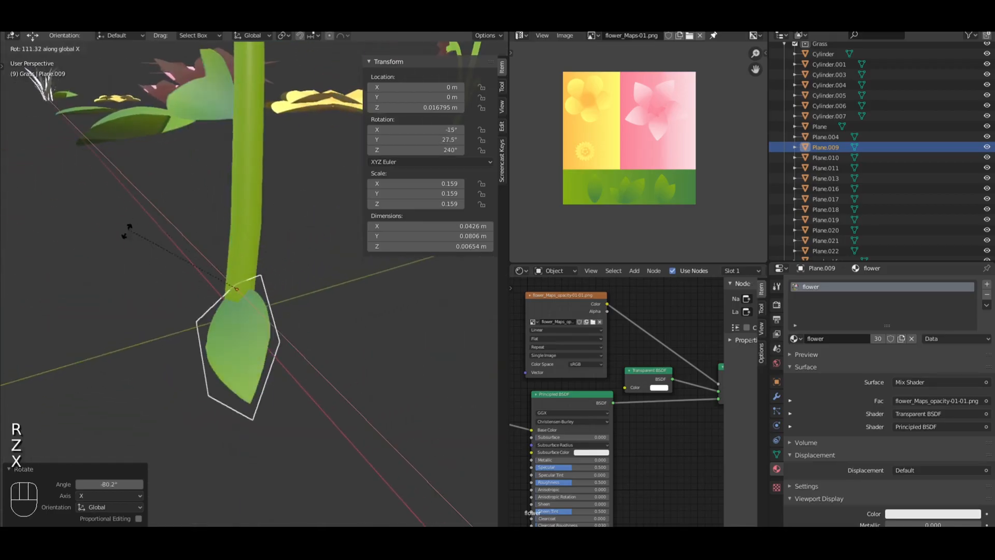
click(157, 356)
middle_drag(157, 357, 282, 276)
key(r)
key(y)
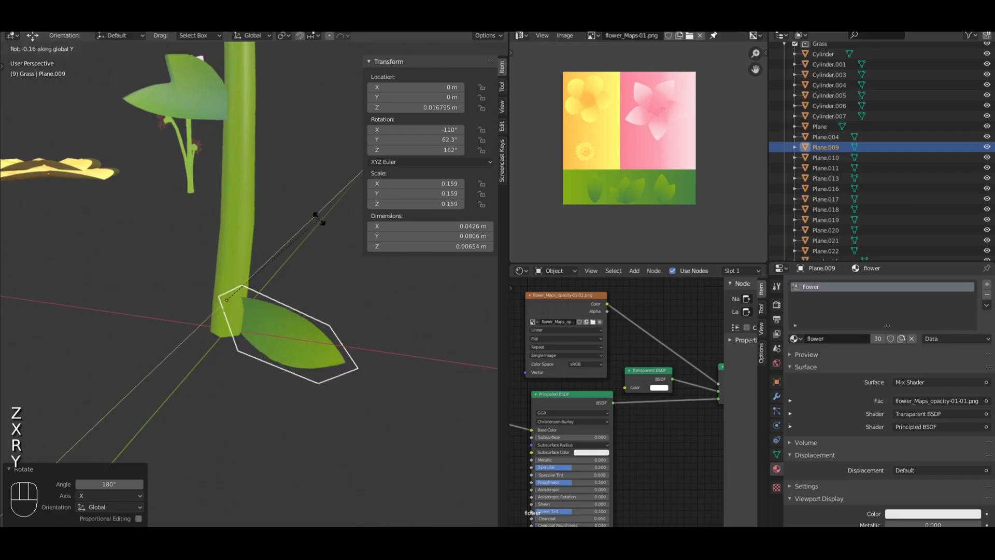
click(234, 267)
Step: Move the oval leaf up the stem to Z 0.038529 m and out to X 0.006847 m
key(w)
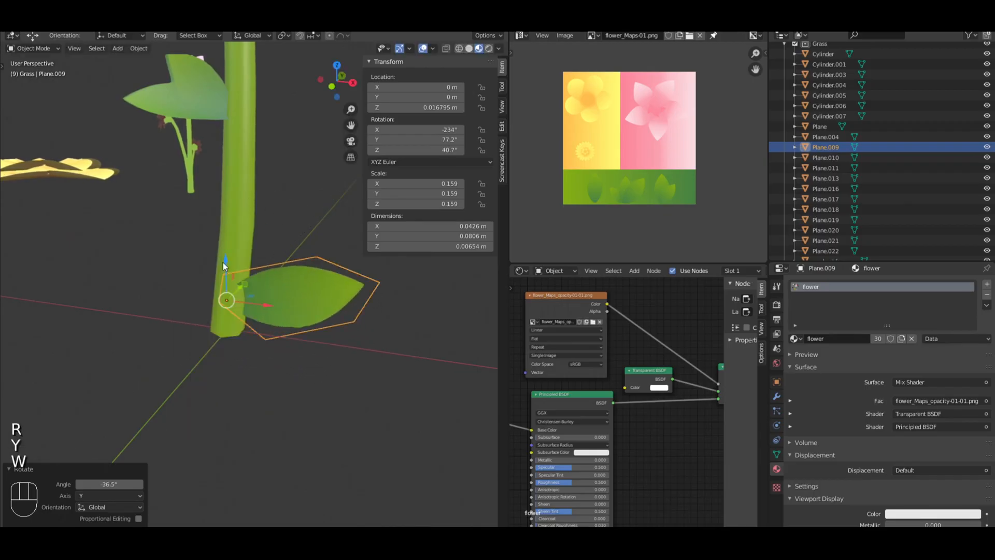
drag(224, 263, 228, 224)
middle_drag(232, 228, 270, 251)
mouse_move(271, 259)
mouse_down()
mouse_move(298, 267)
mouse_move(285, 259)
mouse_up()
scroll(287, 236, down, 2)
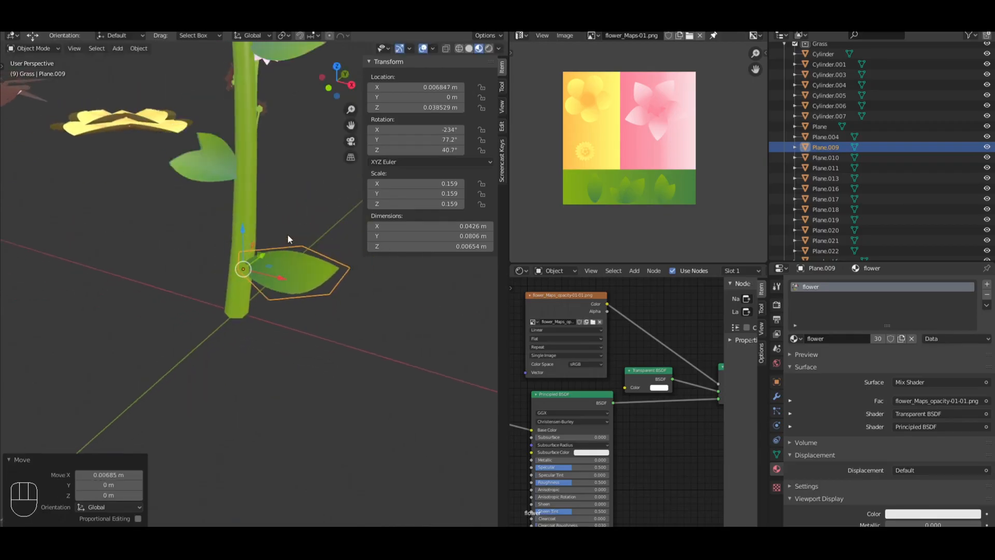
Step: Scale the oval leaf down uniformly to 0.080 and deselect it
key(KP_1)
key(s)
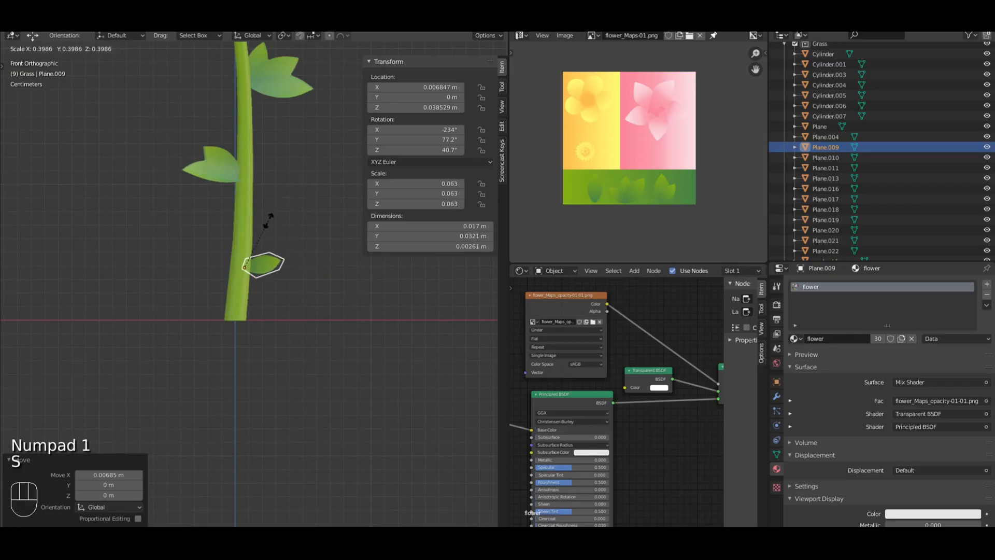
click(285, 211)
key(a)
scroll(287, 205, down, 3)
shift+middle_drag(288, 200, 272, 235)
scroll(275, 232, up, 4)
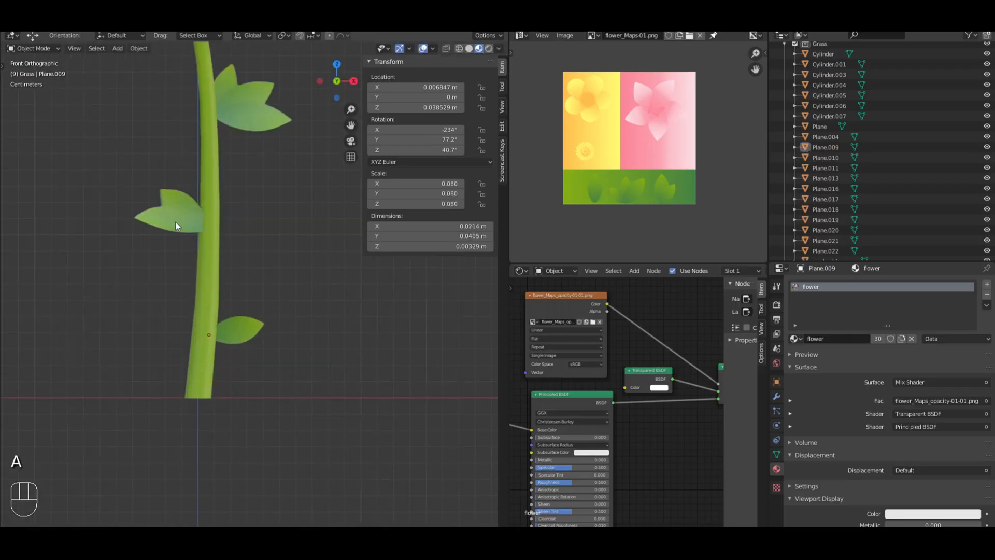
Step: Lower the two-lobed leaf to Z 0.0891 m and scale it down uniformly by about 0.857
click(176, 222)
drag(206, 194, 206, 215)
key(s)
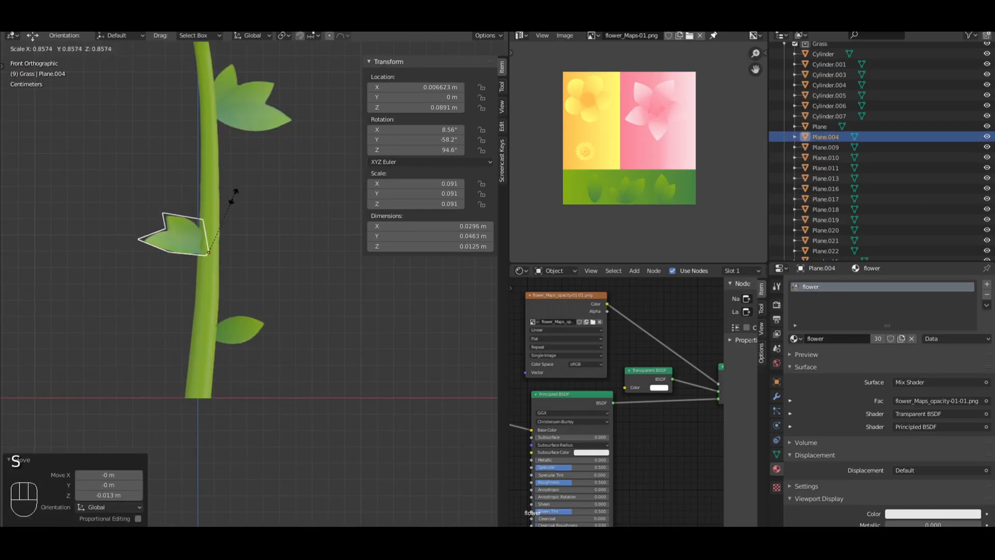
click(234, 197)
key(a)
Step: Lower the three-lobed leaf to Z 0.16606 m and rotate it -14.1° about the global X axis
click(251, 120)
shift+middle_drag(251, 120, 253, 183)
drag(213, 137, 213, 149)
middle_drag(287, 125, 217, 123)
key(r)
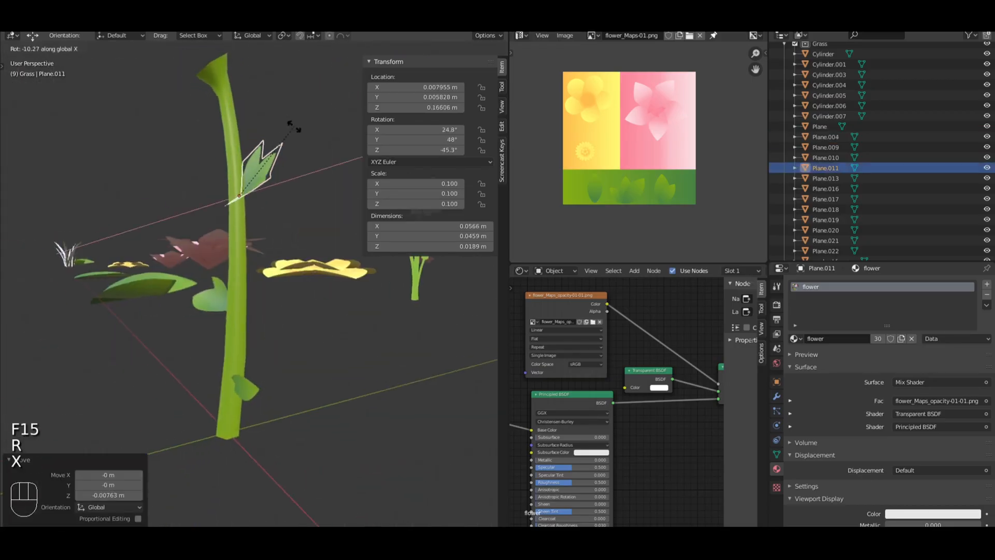
click(297, 131)
key(KP_1)
Step: Scale the three-lobed leaf by 1.081 and rotate it -7.6° about the global Y axis
key(s)
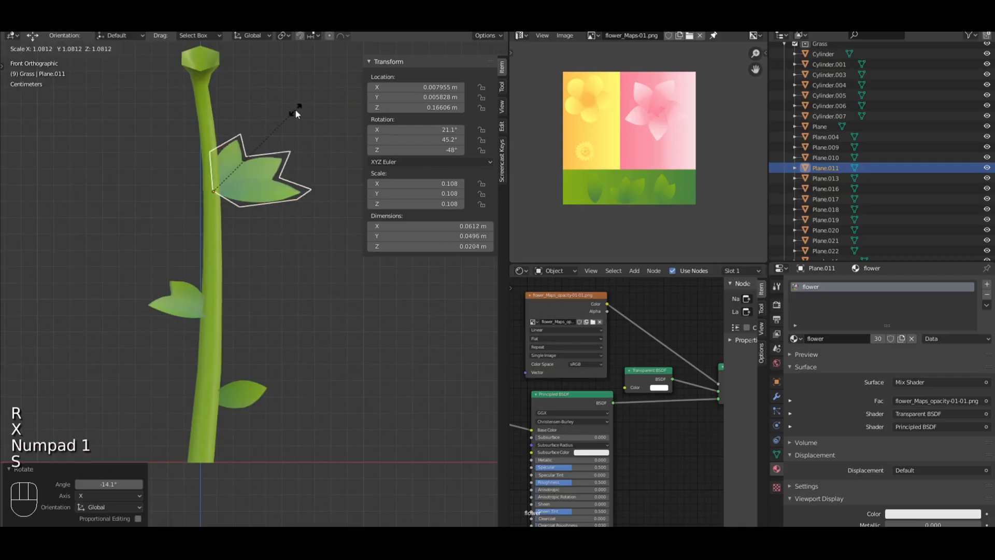
click(296, 111)
key(r)
key(y)
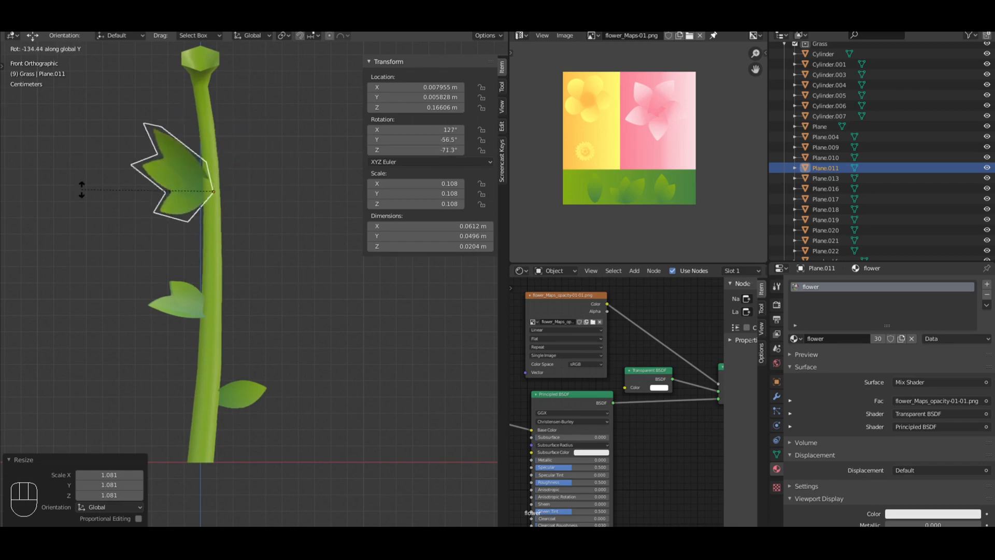
click(267, 120)
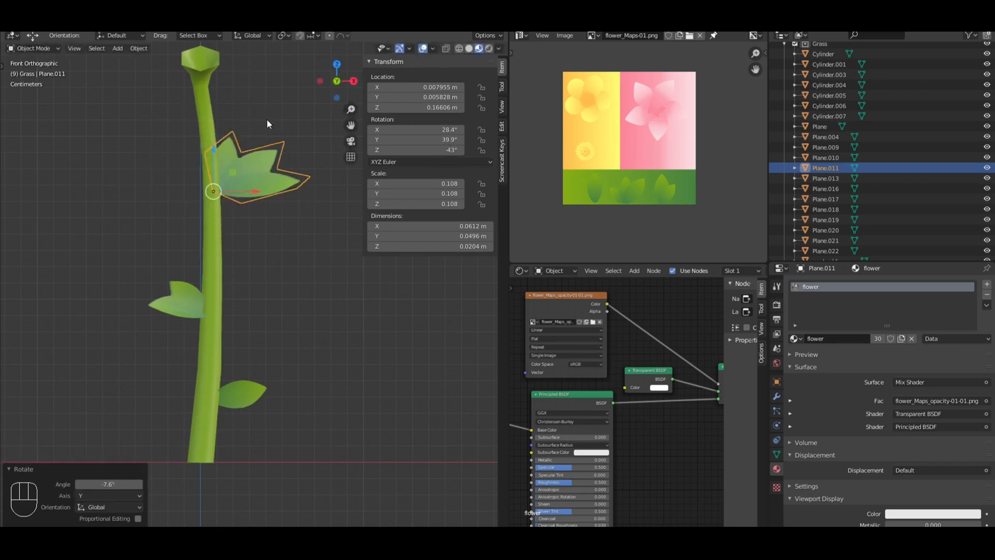
Step: Scale the three-lobed leaf by 0.844, rotate it about 11° in the front view and deselect it
key(a)
click(269, 166)
key(s)
click(272, 105)
key(r)
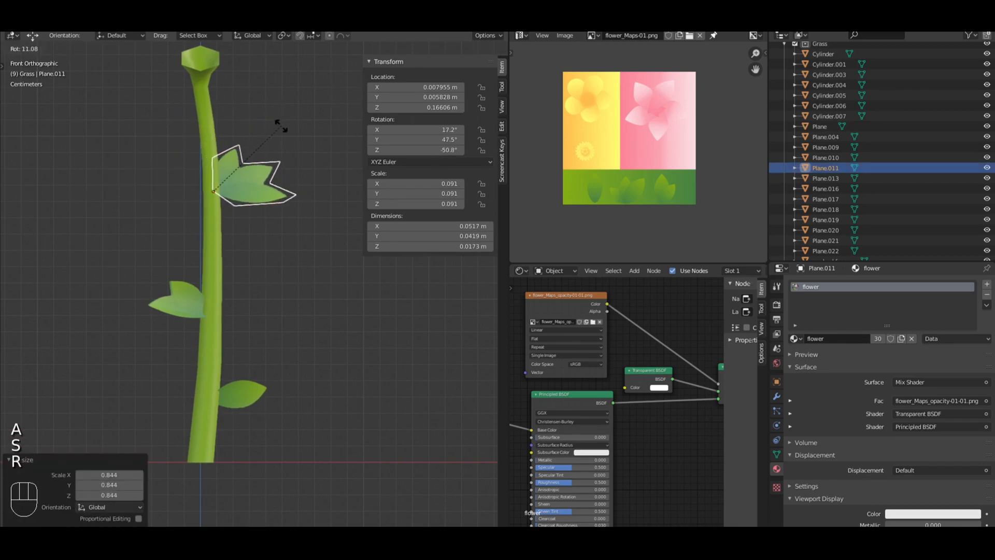
click(282, 125)
key(a)
scroll(282, 125, down, 5)
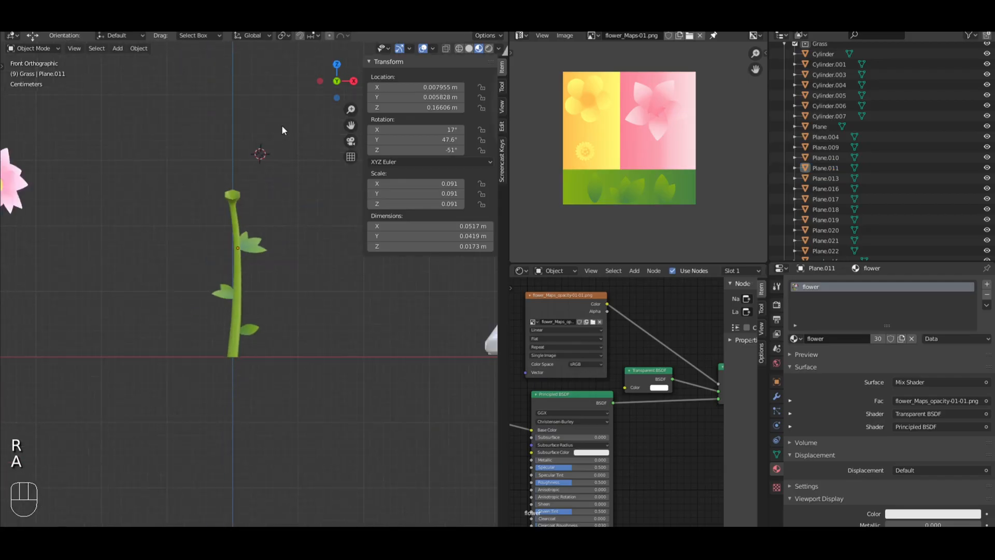
scroll(281, 125, up, 4)
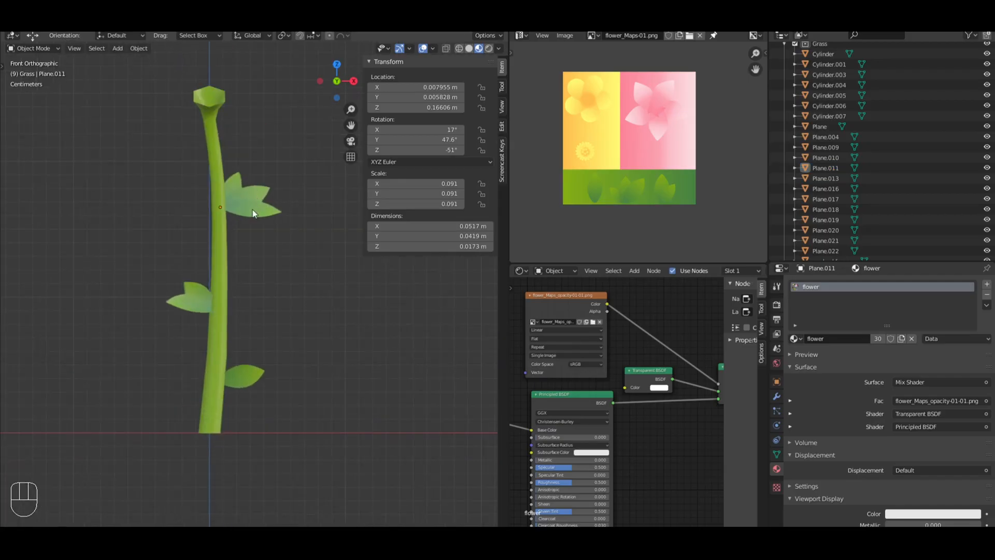
key(a)
key(a)
middle_drag(297, 195, 313, 256)
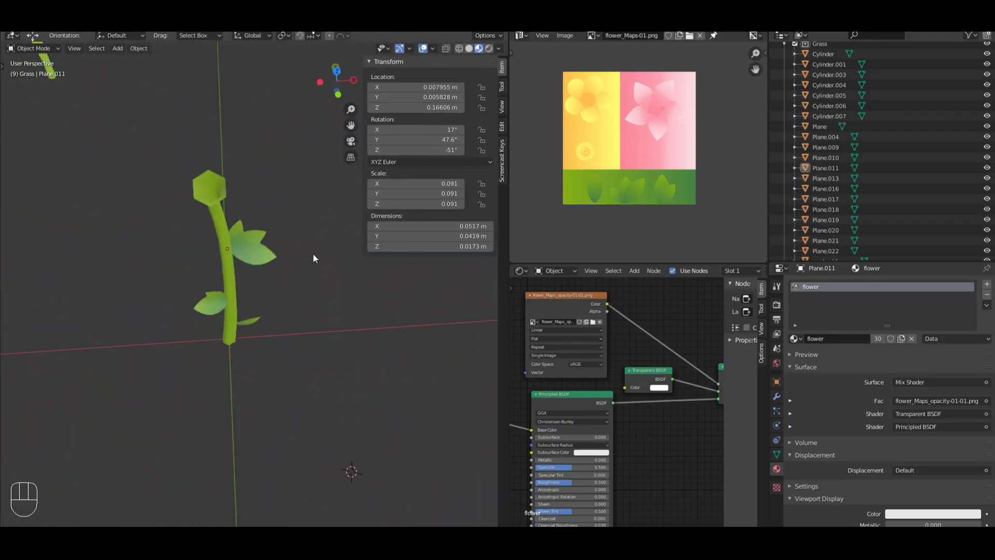
Step: Duplicate the yellow flower and move the copy 1.41 m along X, in line with the new stem
key(KP_1)
scroll(313, 256, down, 9)
click(101, 293)
middle_drag(140, 262, 189, 266)
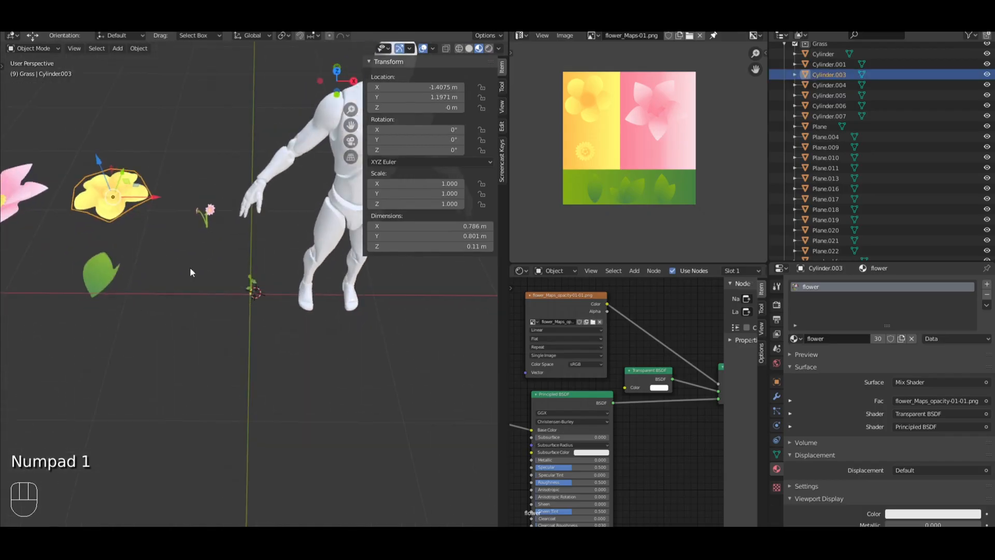
key(shift+d)
key(x)
click(341, 268)
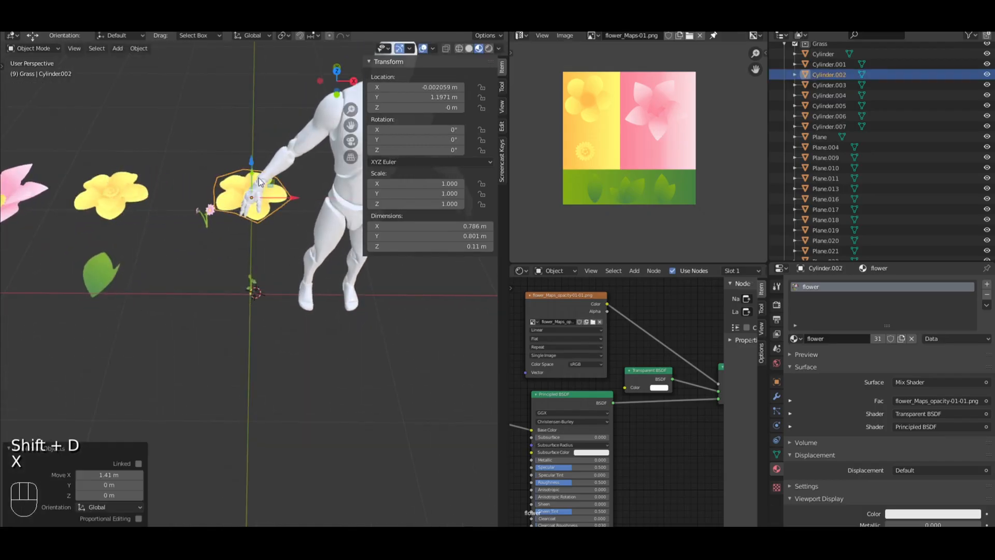
Step: Try to move the duplicated yellow flower toward the stem and undo the move
drag(257, 174, 254, 260)
key(ctrl+z)
middle_drag(254, 260, 338, 194)
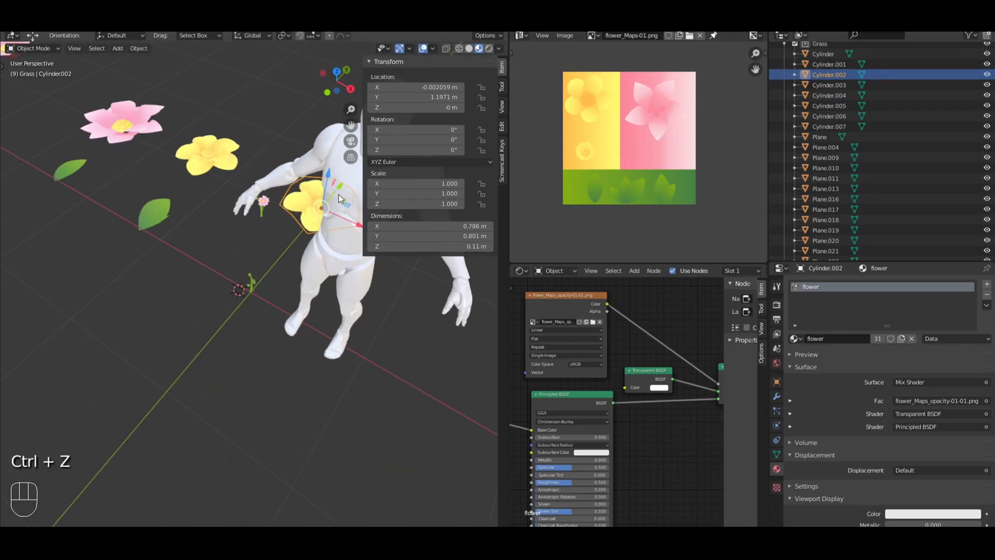
Step: Move the duplicated yellow flower -1.12 m along Y to the new stem and rotate it 82° about the global X axis
drag(338, 194, 285, 271)
key(KP_1)
scroll(282, 238, up, 5)
middle_drag(268, 257, 248, 249)
scroll(248, 249, up, 3)
key(r)
key(x)
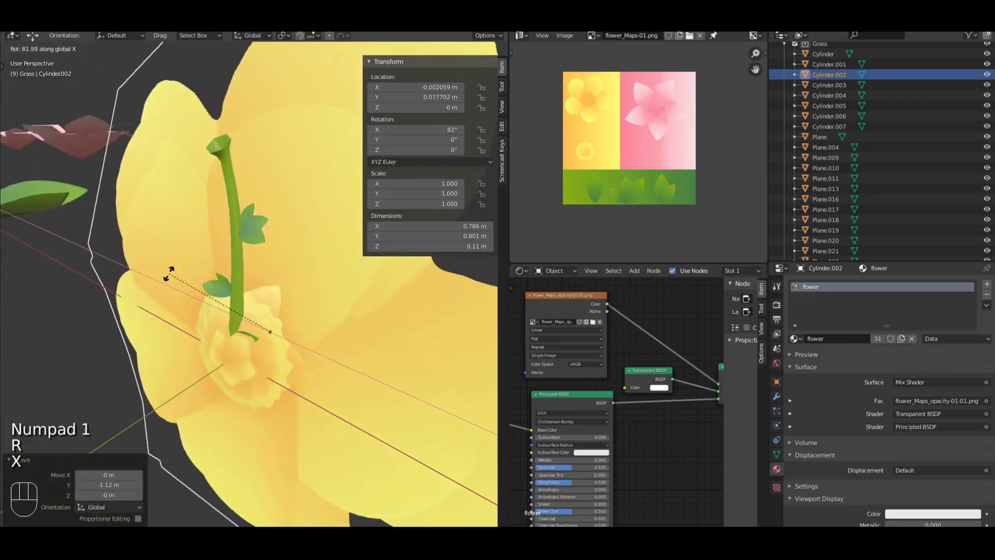
click(169, 274)
Step: Scale the yellow flower down to 0.163 and raise it 0.235 m along Z to the stem's top
key(KP_1)
key(s)
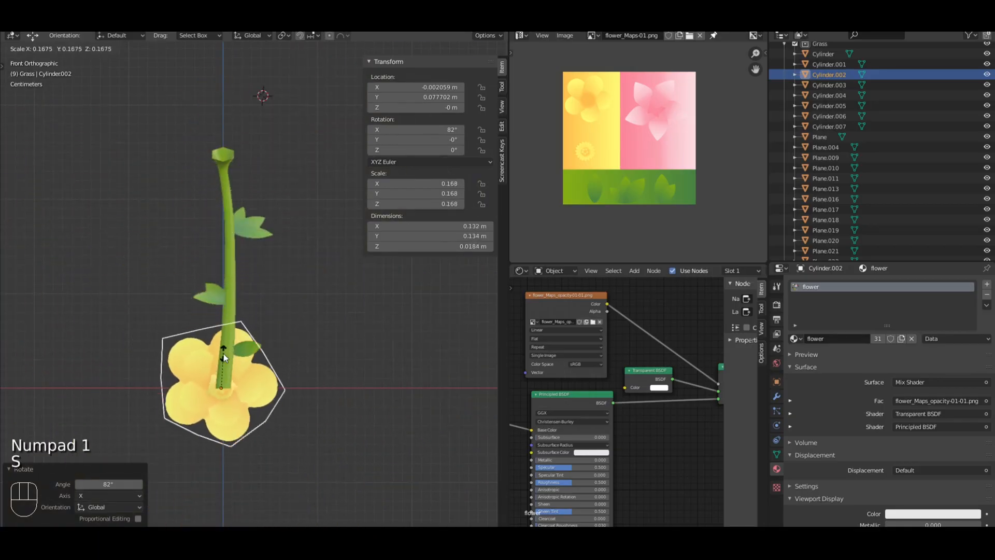
click(223, 352)
drag(223, 350, 274, 118)
Step: Move the flower head along Y against the stem tip and raise it 0.00912 m
middle_drag(274, 121, 183, 145)
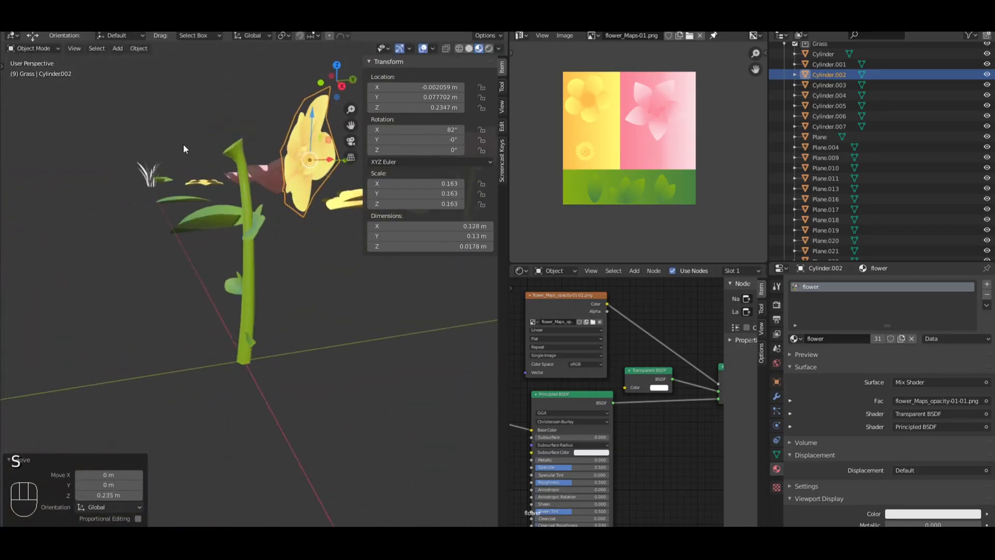
drag(343, 161, 260, 165)
middle_drag(260, 165, 246, 210)
key(Tab)
key(Tab)
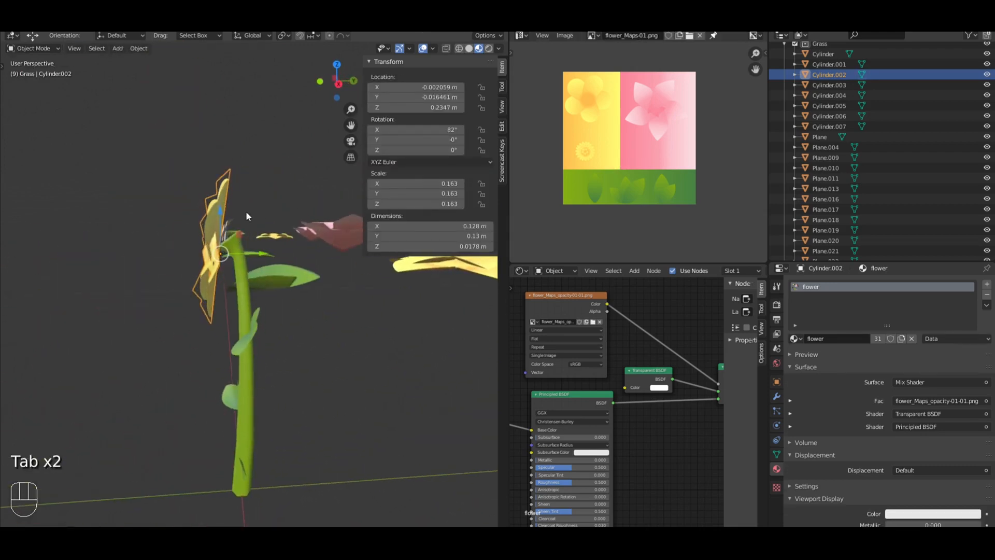
drag(217, 218, 264, 182)
Step: Tilt the flower head about the global X axis to 63.3° and nudge it along Y and Z onto the stem tip
key(r)
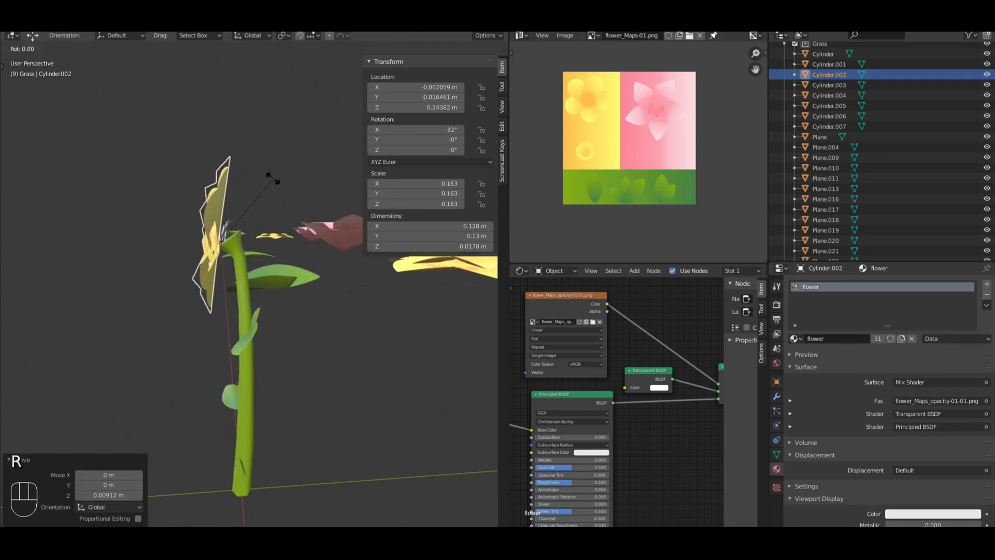
key(x)
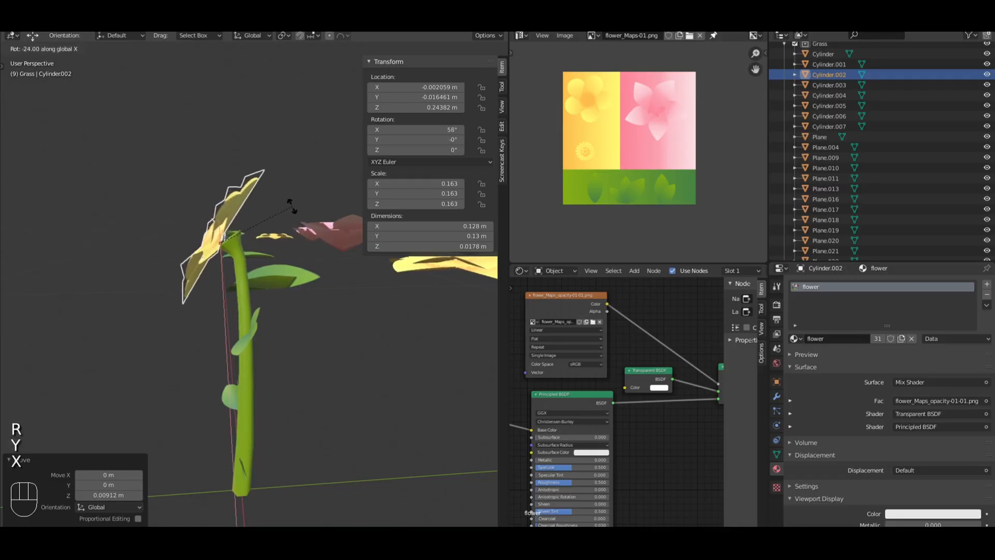
click(285, 207)
drag(259, 242, 271, 241)
drag(233, 214, 238, 213)
drag(274, 241, 278, 242)
Step: Centre the flower head on the stem from behind by moving it 0.0019 m along X, and deselect it
middle_drag(279, 240, 163, 224)
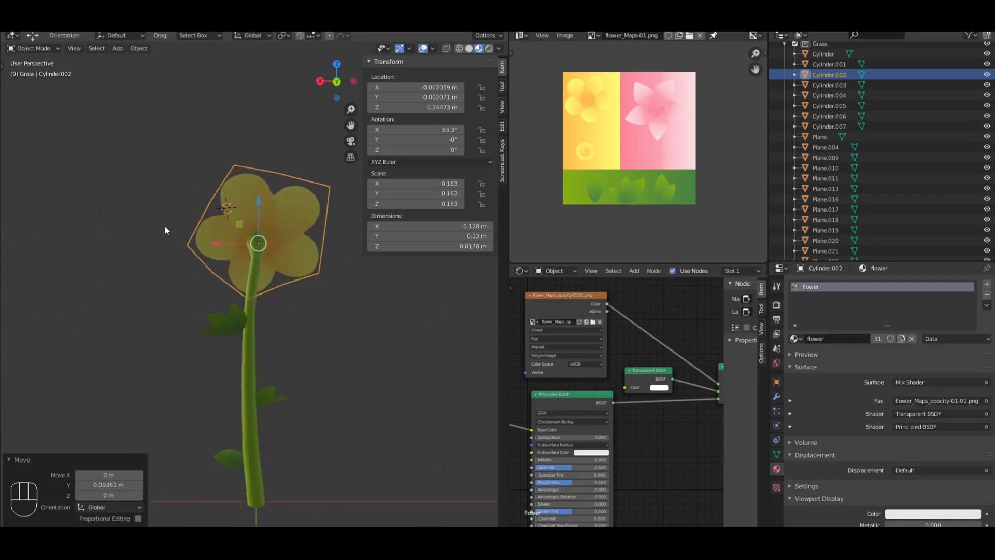
key(a)
click(260, 233)
drag(230, 243, 228, 242)
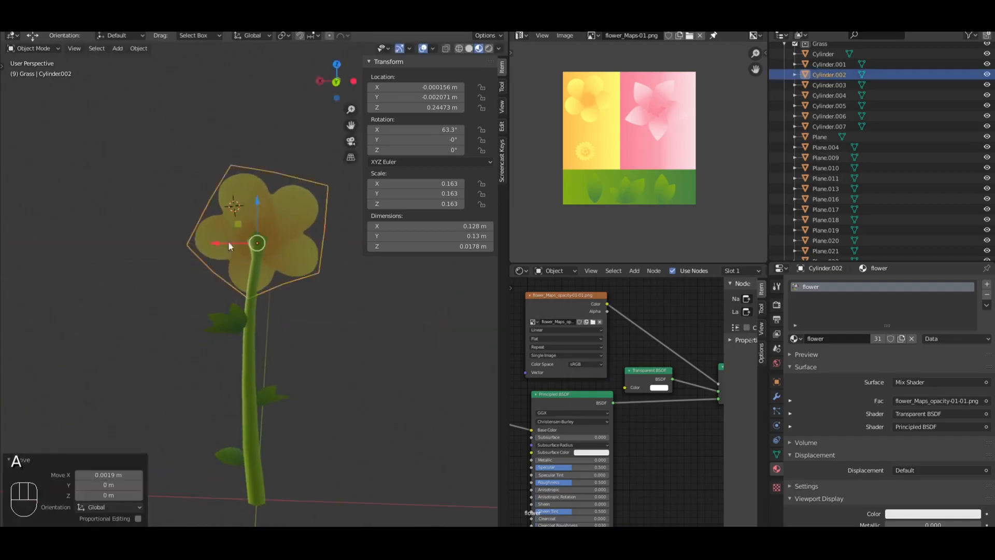
key(a)
Step: Shift the flower head slightly forward and up from the stem tip and enlarge it to scale 0.171
middle_drag(228, 241, 316, 227)
click(239, 235)
shift+middle_drag(316, 227, 277, 256)
scroll(277, 259, up, 4)
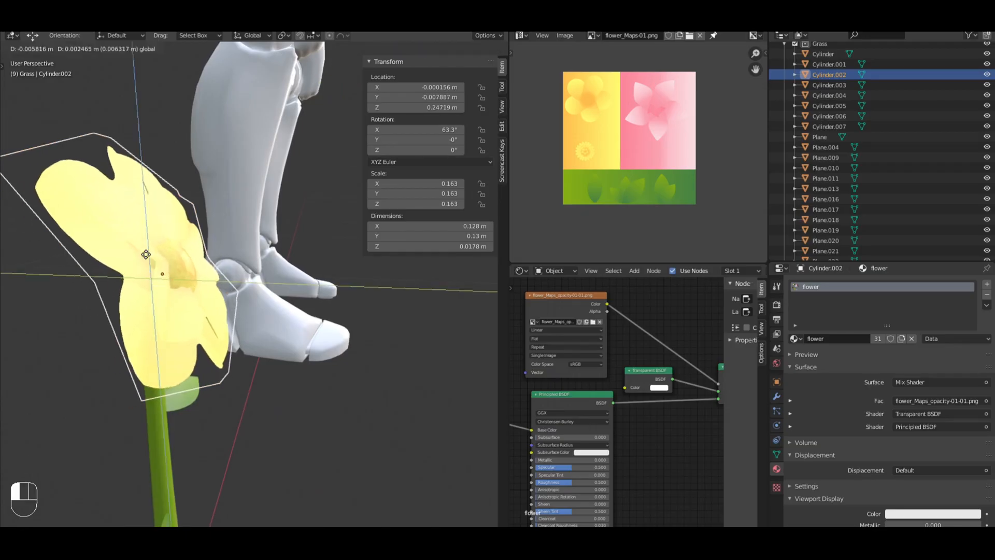
key(s)
click(259, 223)
key(a)
Step: Raise the stem's top edge loop slightly, move it 0.00136 m along Y and rotate it to meet the flower's back
middle_drag(259, 223, 305, 218)
click(166, 282)
key(Tab)
key(a)
click(179, 275)
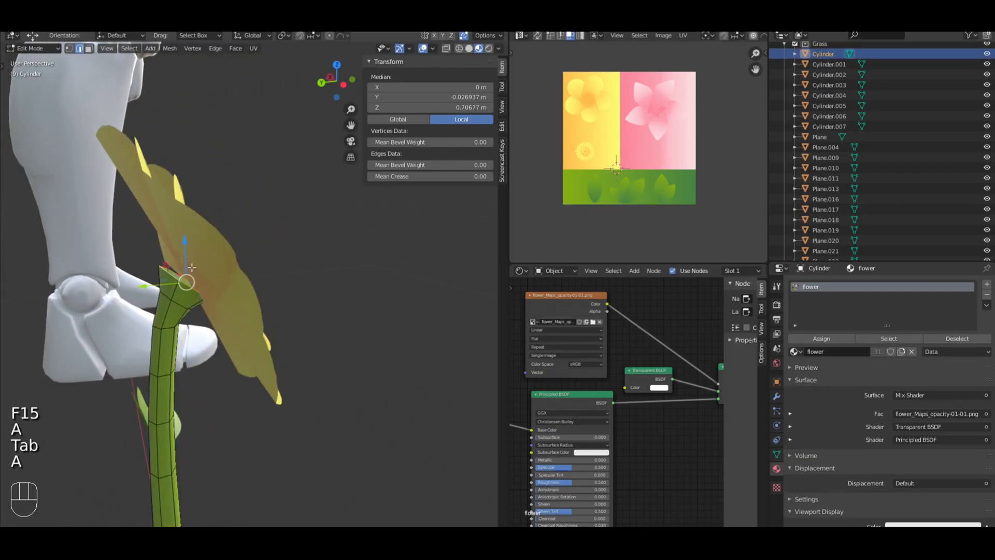
drag(185, 249, 185, 244)
drag(157, 279, 162, 279)
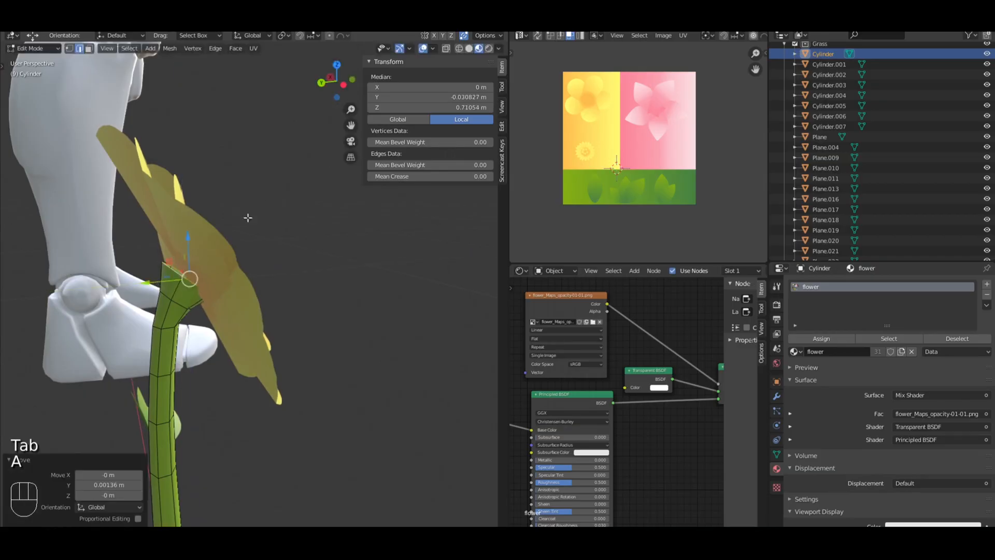
key(r)
click(307, 214)
key(Tab)
key(a)
Step: Move the flower head 0.00222 m along X and turn it in the view until its Y rotation is -10.5°
middle_drag(309, 215, 148, 269)
click(249, 235)
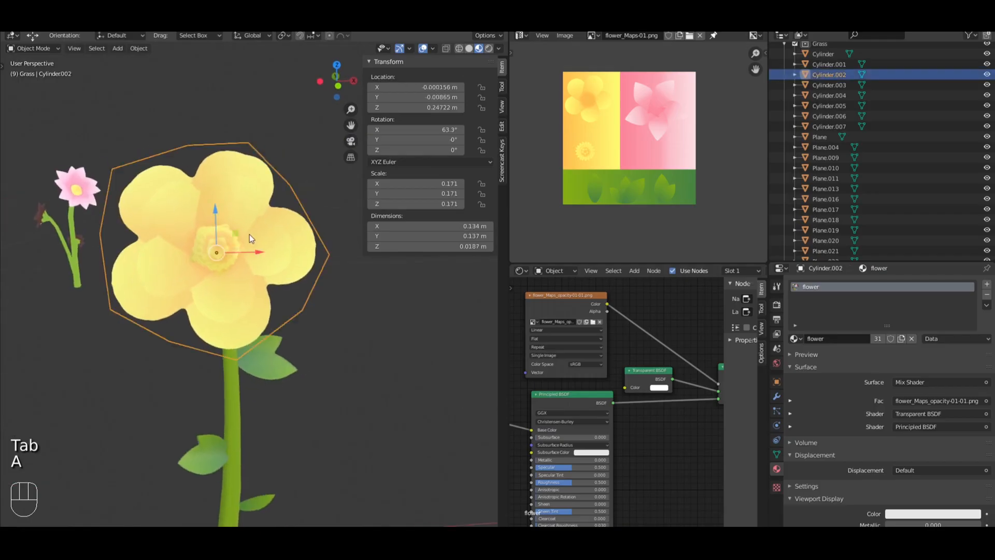
drag(254, 251, 259, 251)
key(r)
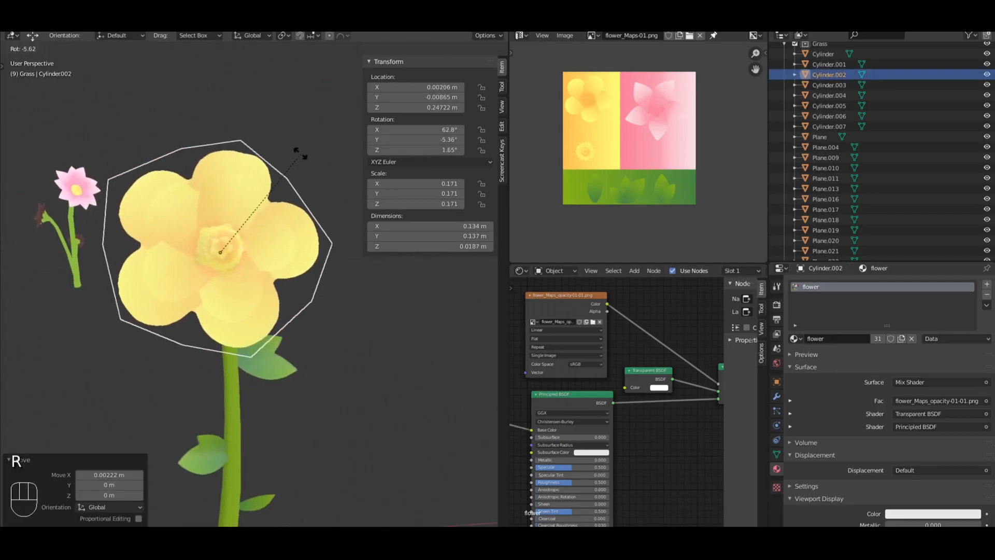
click(290, 148)
key(a)
scroll(321, 223, down, 4)
key(KP_1)
scroll(332, 279, down, 3)
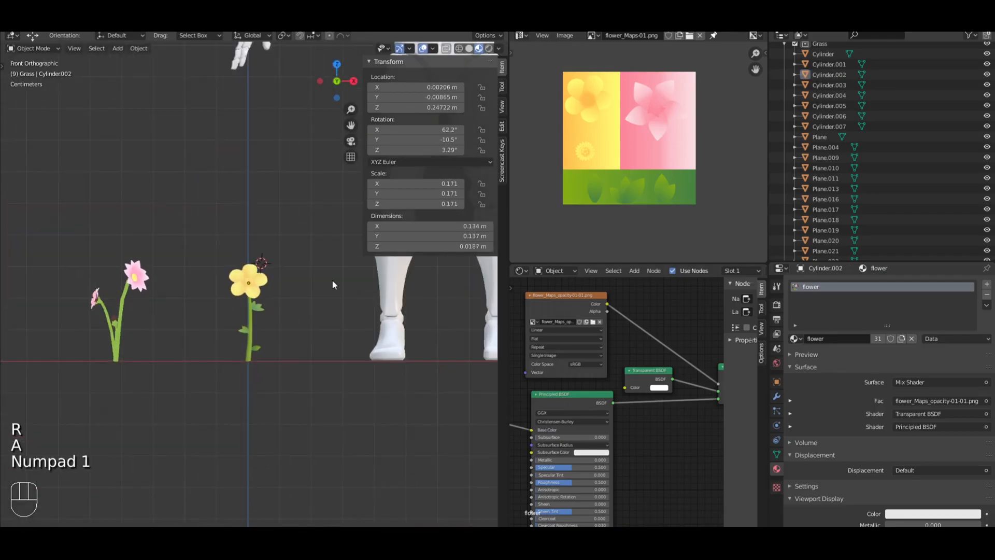
scroll(326, 290, up, 5)
click(250, 360)
scroll(266, 309, up, 3)
key(Tab)
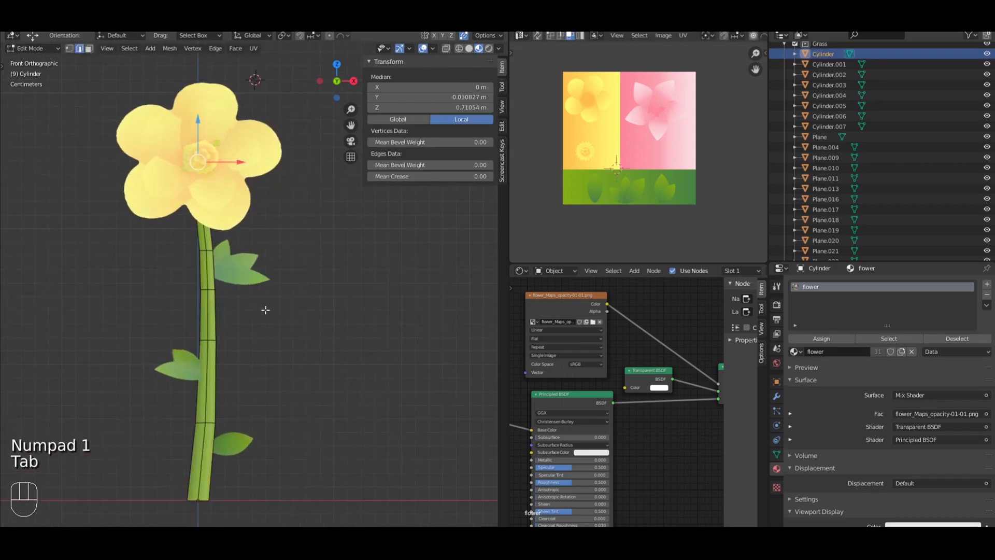
key(Tab)
Step: Join the three leaves on the second stem with the stem into one object and deselect it
scroll(223, 294, down, 3)
click(250, 278)
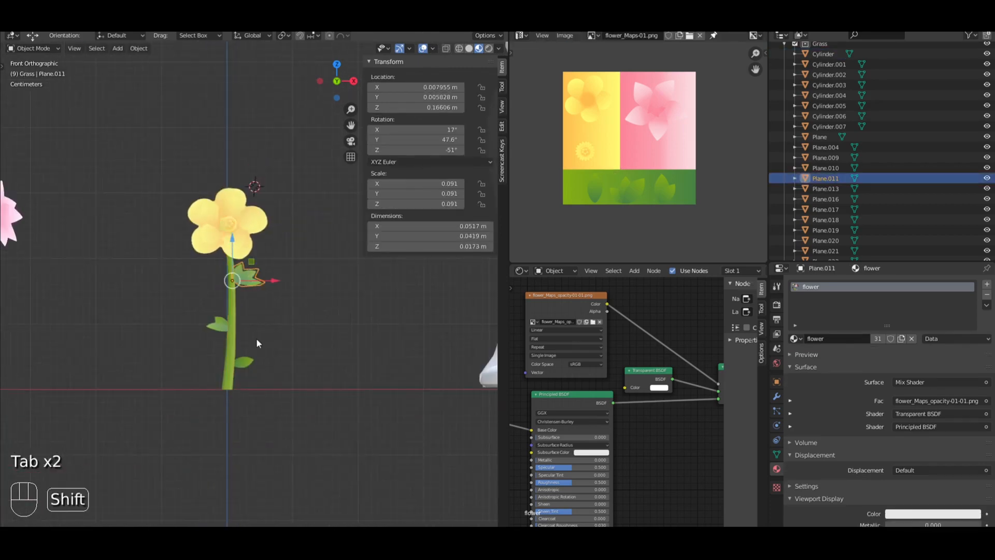
shift+click(251, 358)
shift+click(214, 322)
shift+click(231, 310)
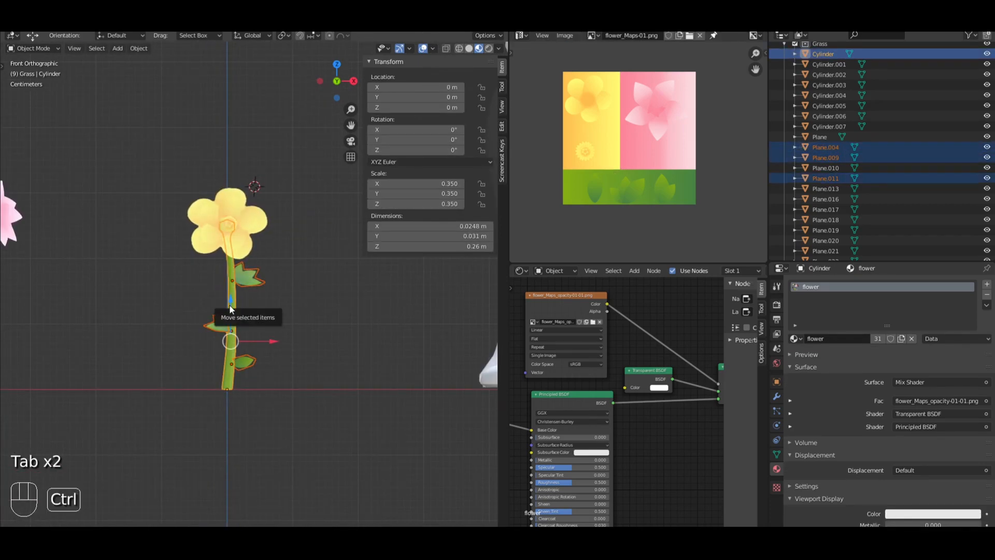
key(ctrl+j)
key(a)
Step: Join the yellow flower head and the leafy stem into a single object and deselect it
middle_drag(231, 309, 251, 283)
key(KP_1)
scroll(248, 275, up, 3)
click(254, 243)
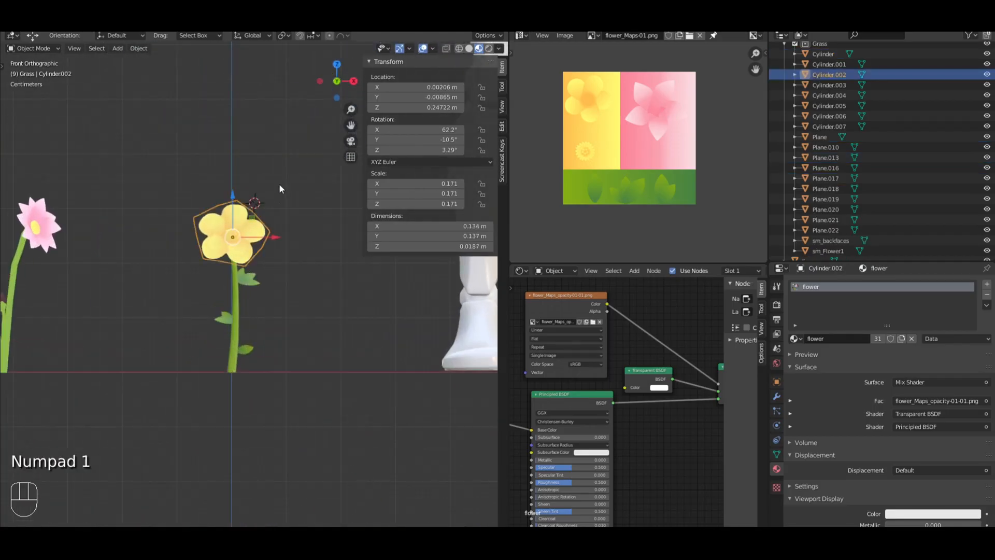
key(a)
key(b)
drag(279, 372, 211, 224)
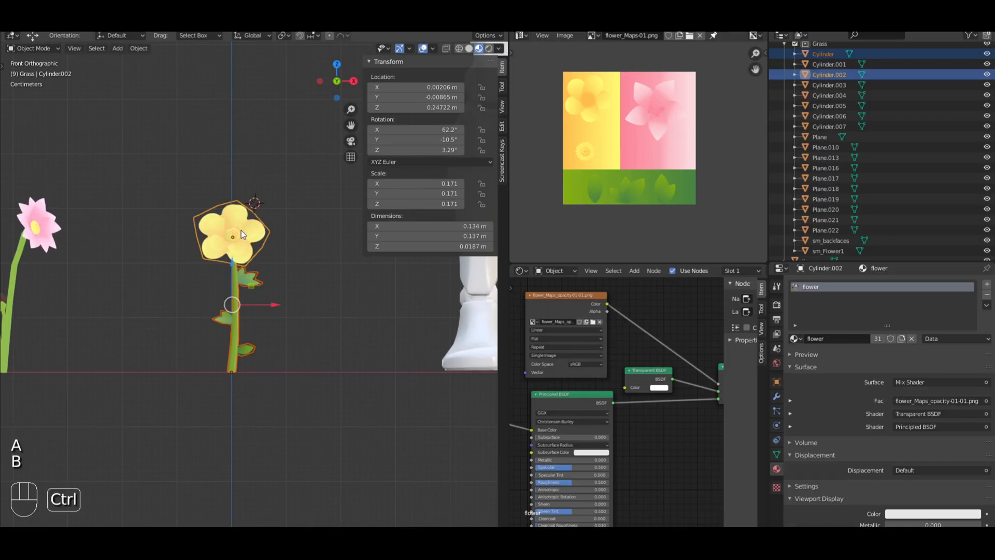
key(ctrl+j)
key(a)
Step: Apply all transforms to the joined yellow flower and scale it to 0.576
shift+click(242, 231)
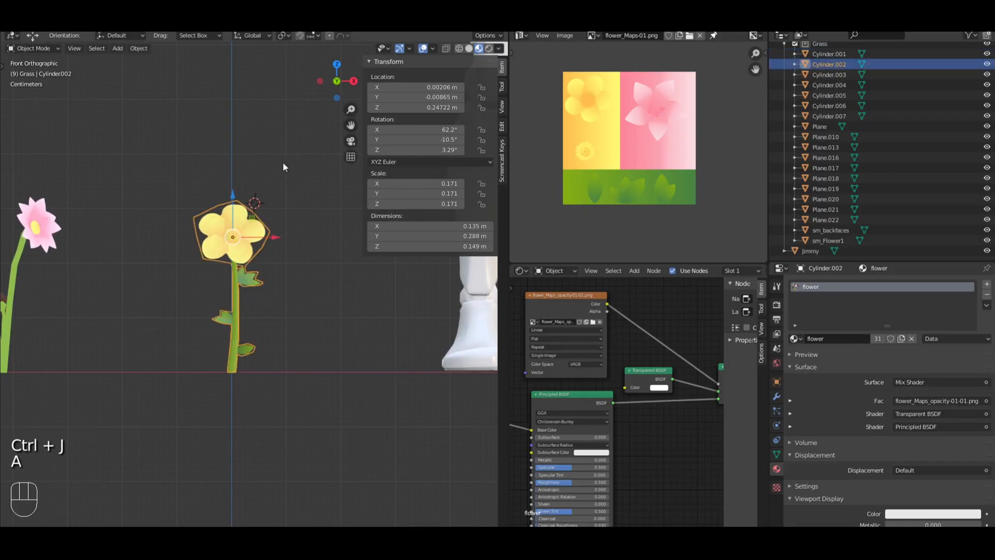
key(s)
right_click(268, 203)
key(ctrl+a)
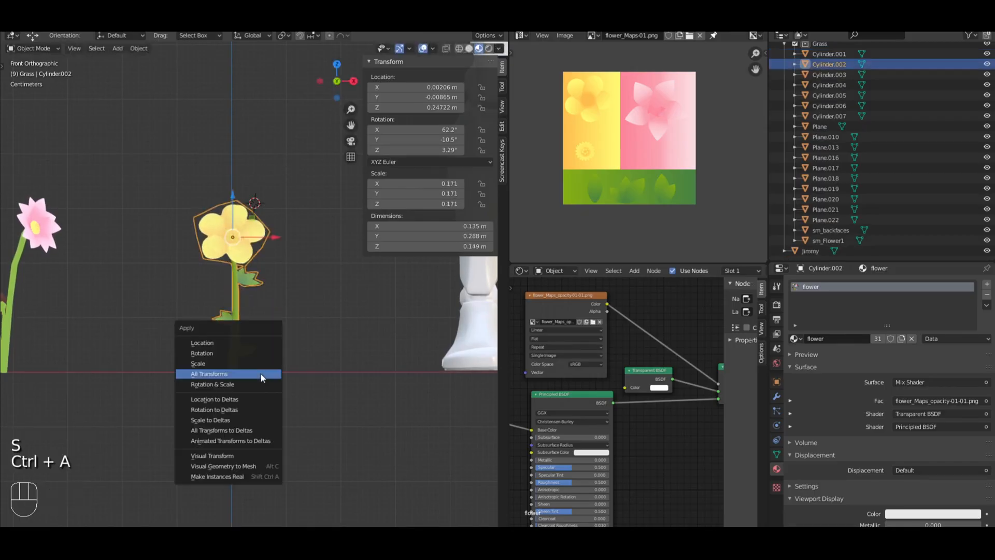
click(260, 373)
key(s)
click(271, 260)
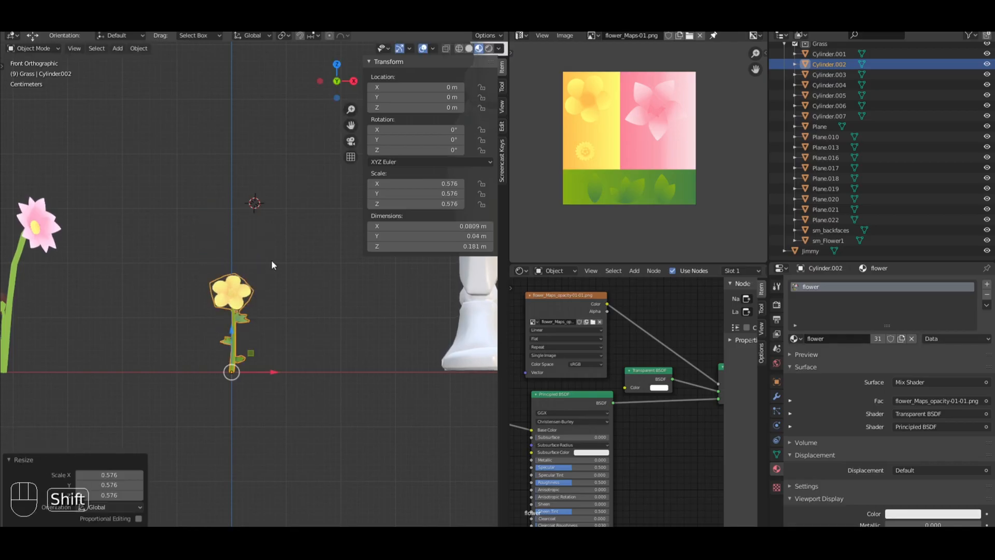
Step: Duplicate the yellow flower 0.0247 m along X and rotate the copy -104° about the global Z axis
key(shift+d)
key(x)
click(288, 255)
key(r)
key(z)
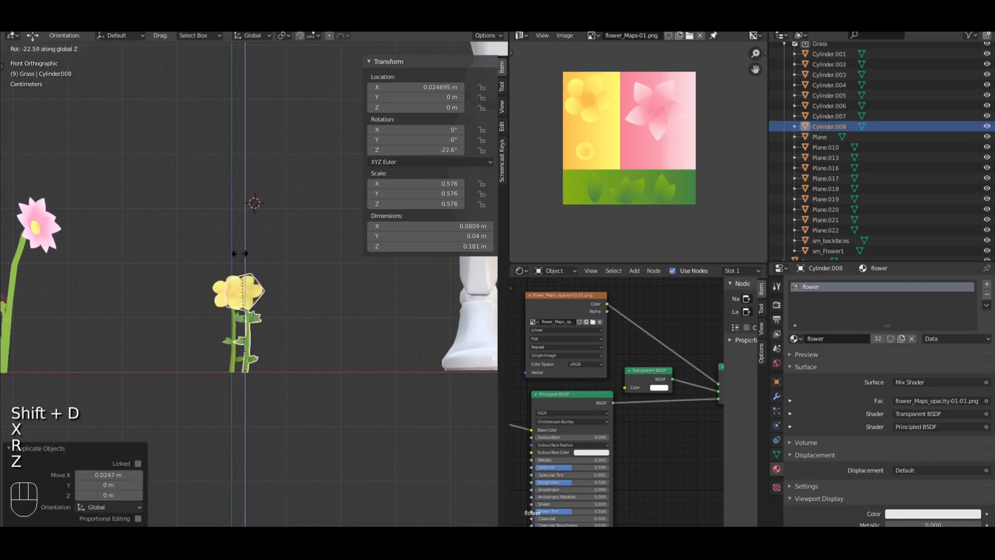
click(152, 287)
Step: Move the copied flower -0.025 m along X and 0.0299 m along Y, and scale it by 1.949
middle_drag(153, 288, 264, 332)
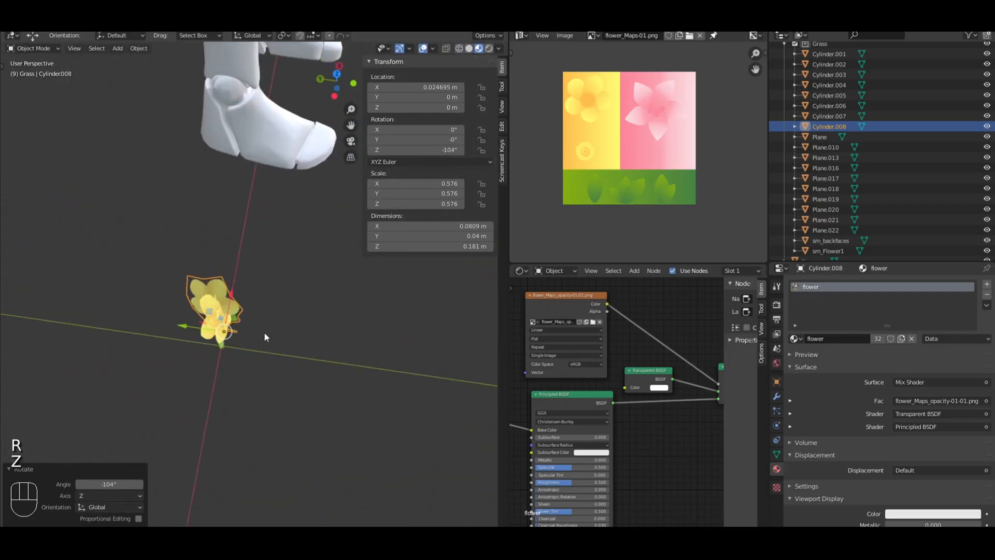
drag(209, 311, 188, 323)
key(s)
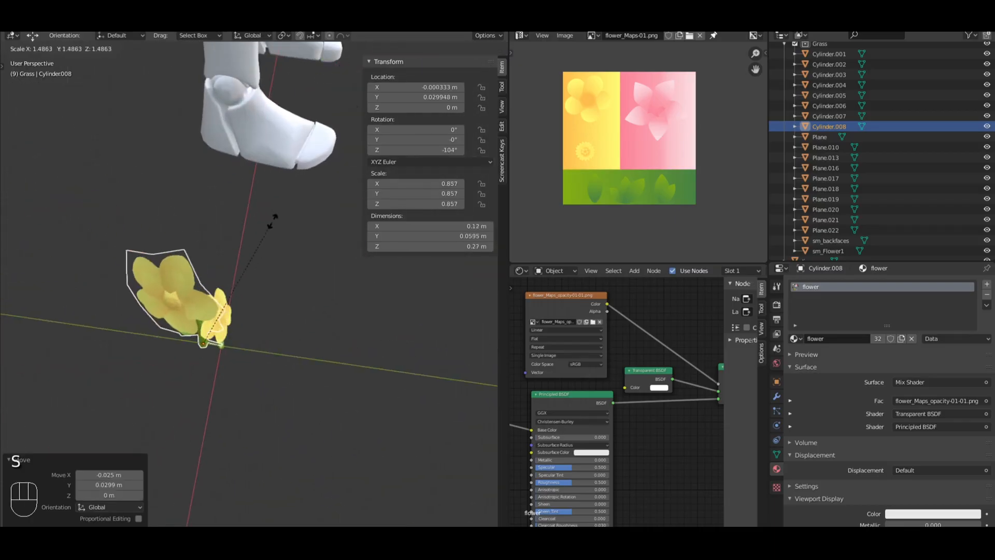
click(294, 186)
middle_drag(308, 231, 321, 161)
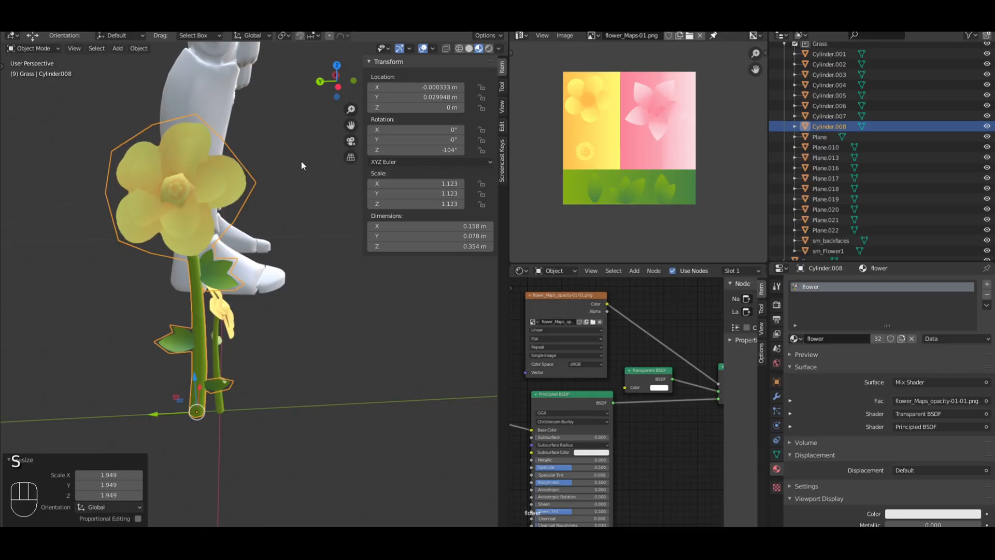
Step: Rotate the large flower -5.57° about global X, move it -0.0169 m along Y and scale it down slightly
key(r)
key(x)
click(170, 308)
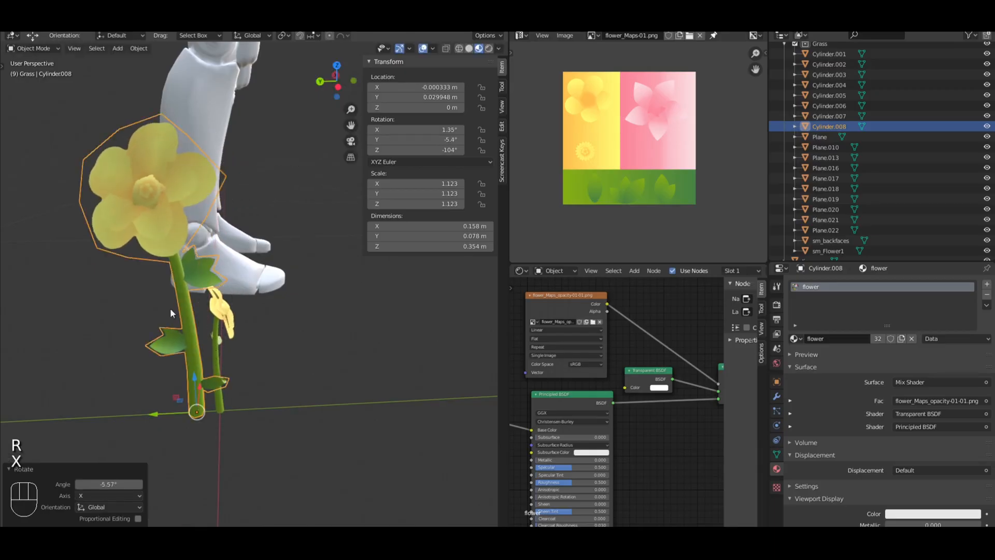
drag(155, 413, 169, 413)
key(s)
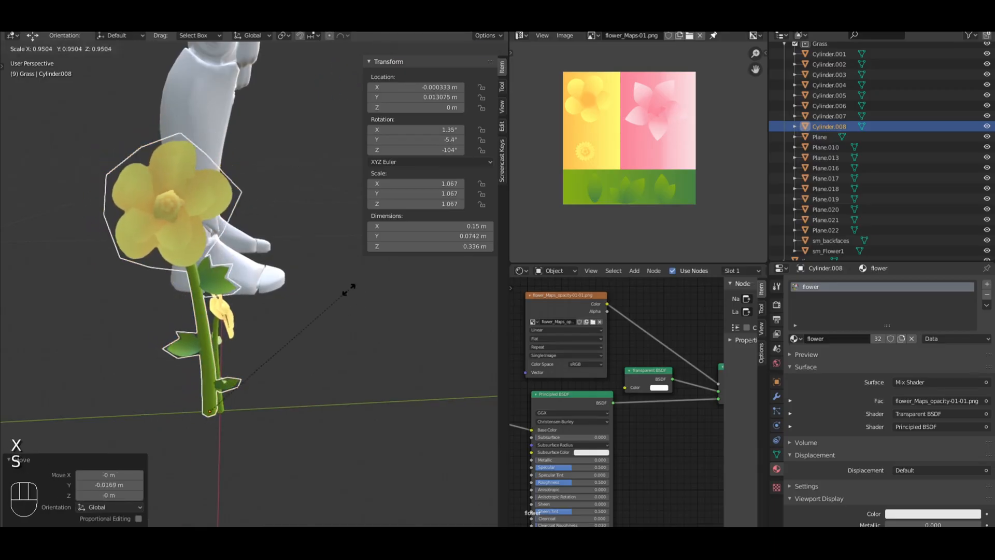
click(344, 295)
key(a)
Step: Rotate the small yellow flower 9.68° about the global X axis and leave it selected
middle_drag(255, 382, 309, 320)
click(214, 296)
middle_drag(217, 295, 305, 283)
key(r)
key(x)
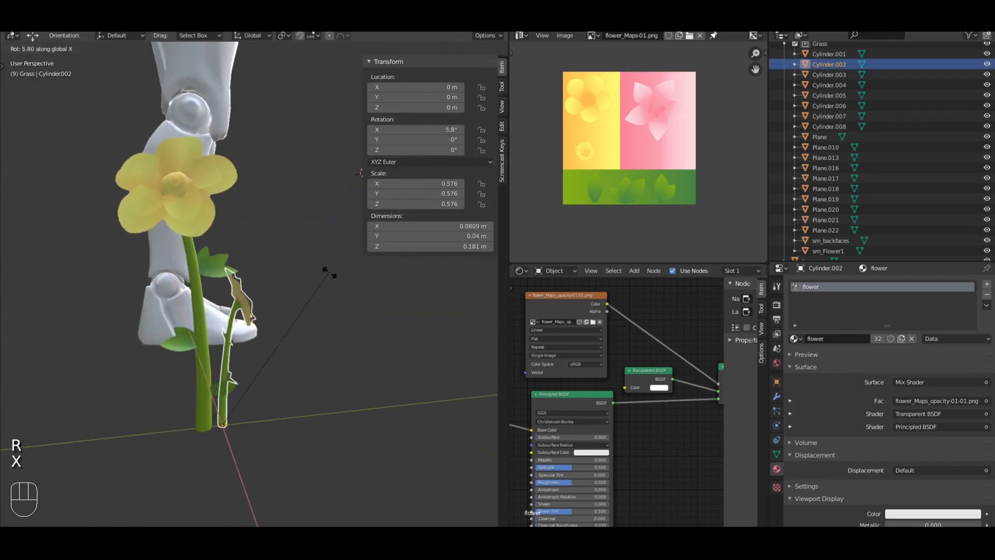
click(334, 287)
key(a)
click(254, 347)
middle_drag(254, 348, 304, 297)
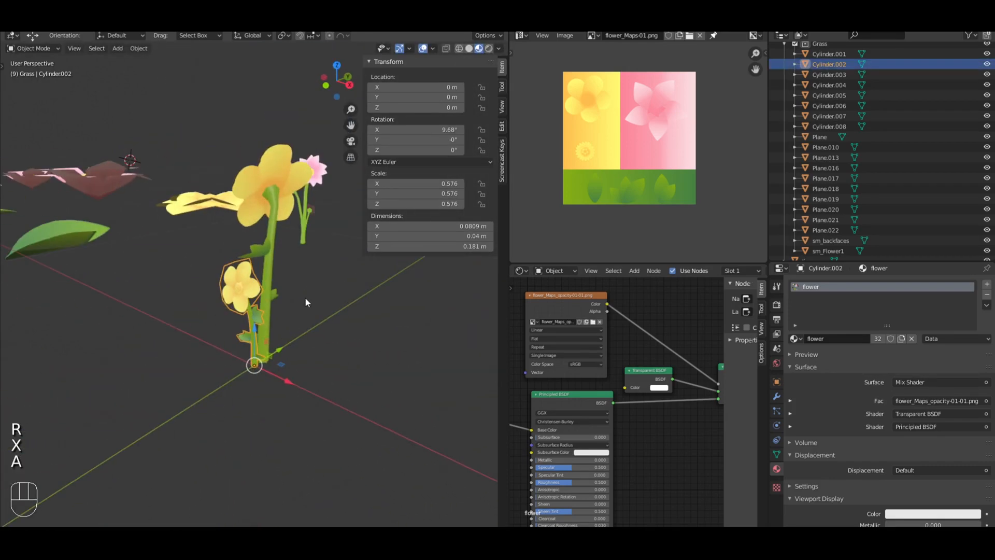
key(shift+d)
click(320, 341)
key(ctrl+z)
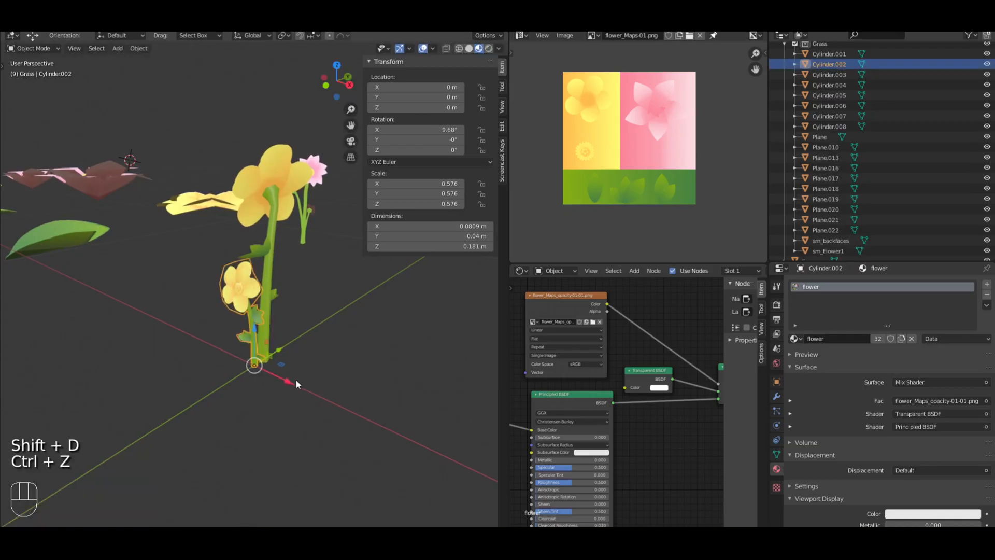
drag(295, 378, 298, 377)
key(ctrl+z)
Step: Duplicate the small flower 0.0338 m along X and rotate the copy 83.4° about the global Z axis
key(shift+d)
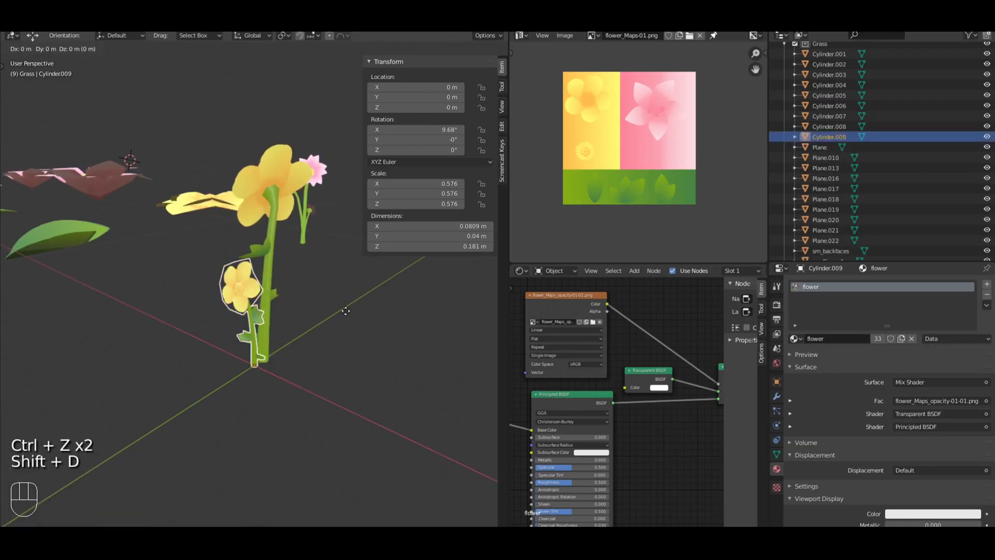
key(x)
click(366, 313)
key(r)
key(z)
click(310, 385)
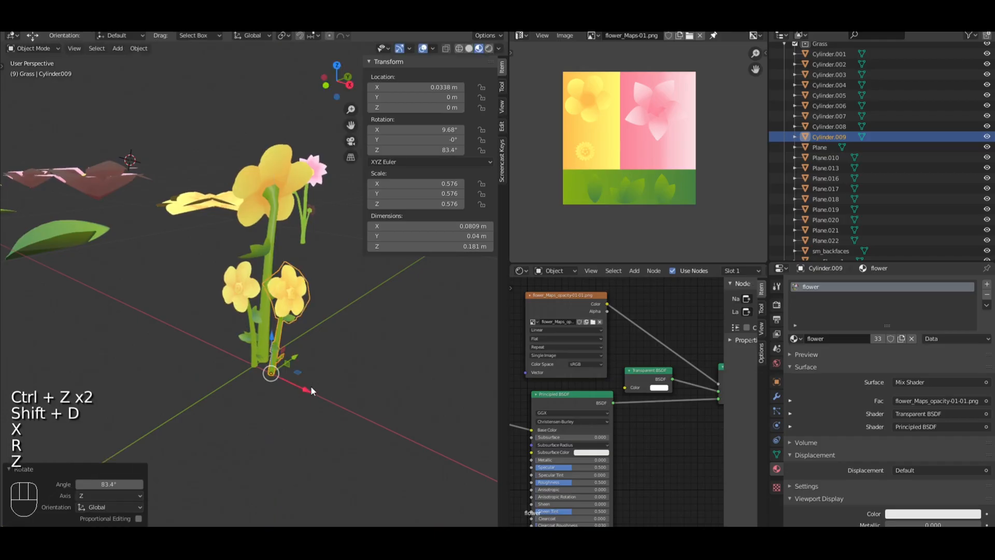
Step: Move the new copy closer to the large stem at X 0.024 m, Y 0.012 m, and scale it by 1.324
drag(310, 385, 297, 367)
key(s)
click(347, 319)
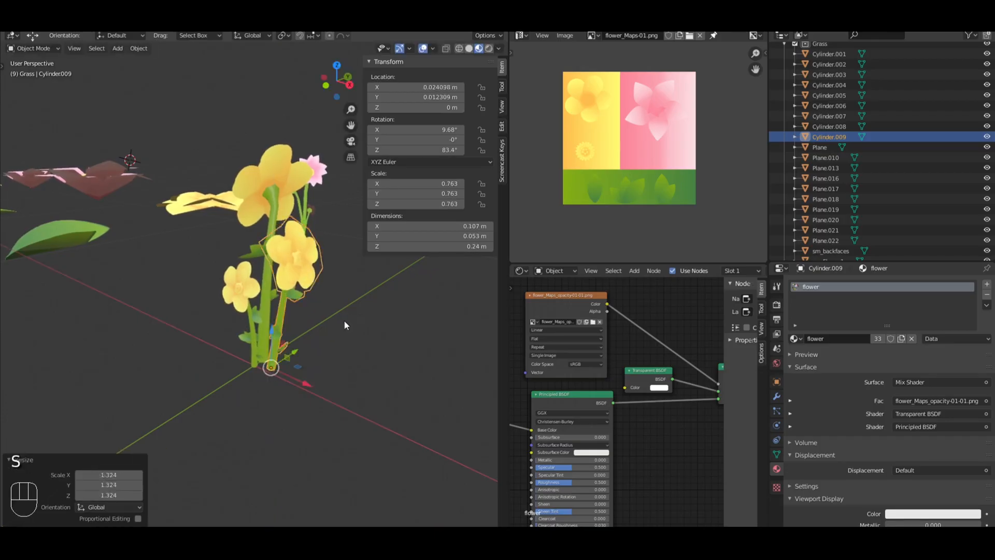
key(a)
Step: Rotate the newest yellow flower copy about the global Z axis to a Z rotation of 63.5°
middle_drag(342, 319, 389, 310)
click(253, 262)
key(r)
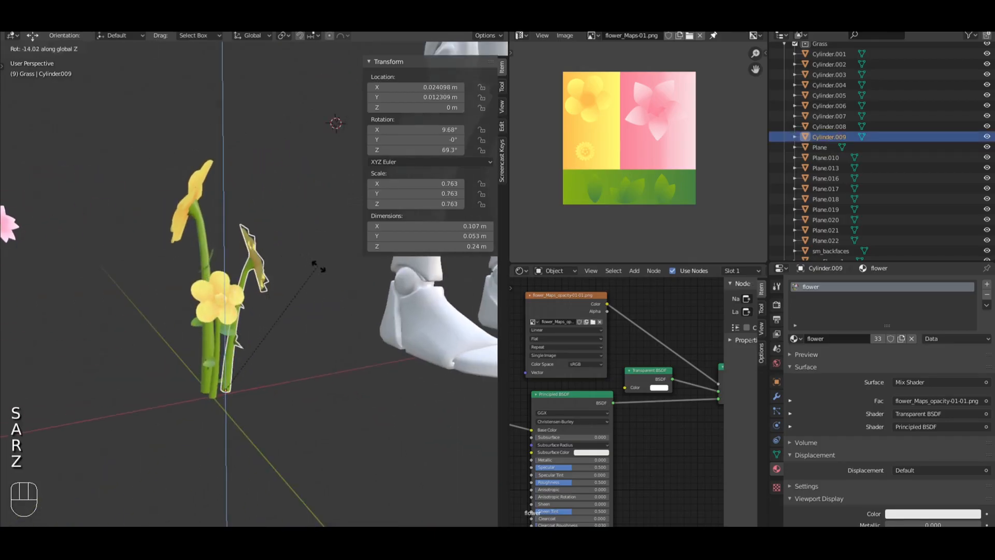
click(323, 282)
Step: Join the three yellow flowers of the cluster into a single object
key(a)
middle_drag(324, 282, 285, 343)
key(b)
drag(285, 343, 233, 215)
key(ctrl+j)
Step: Adjust the normals of the joined yellow cluster's entire mesh and return to Object Mode with nothing selected
key(Tab)
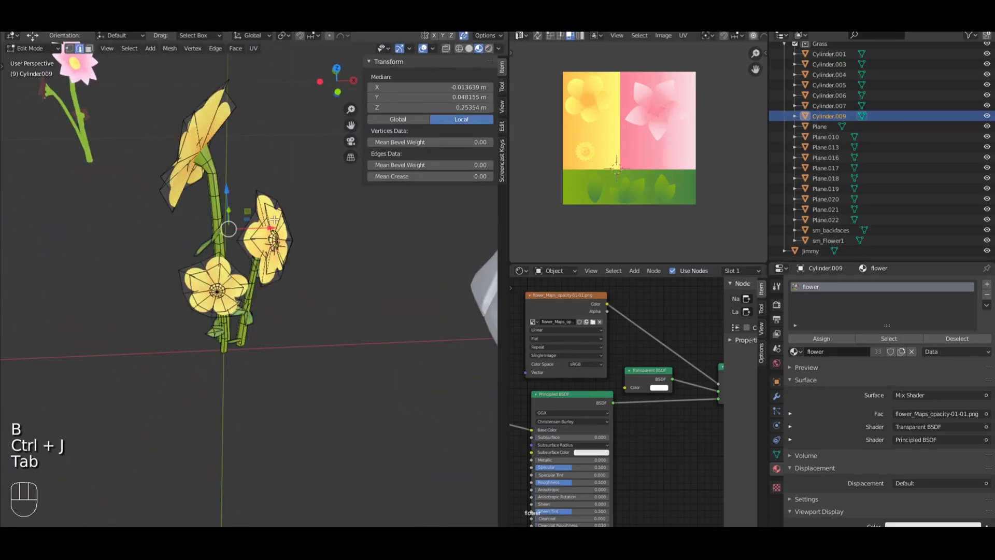
key(a)
key(a)
scroll(274, 219, down, 2)
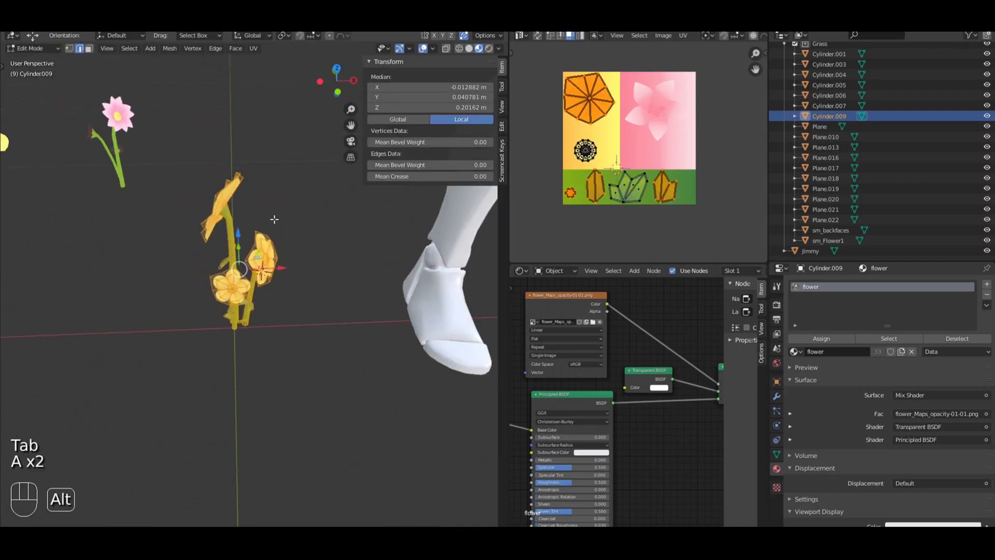
key(alt+n)
click(274, 219)
click(296, 229)
middle_drag(296, 229, 332, 217)
key(Tab)
key(a)
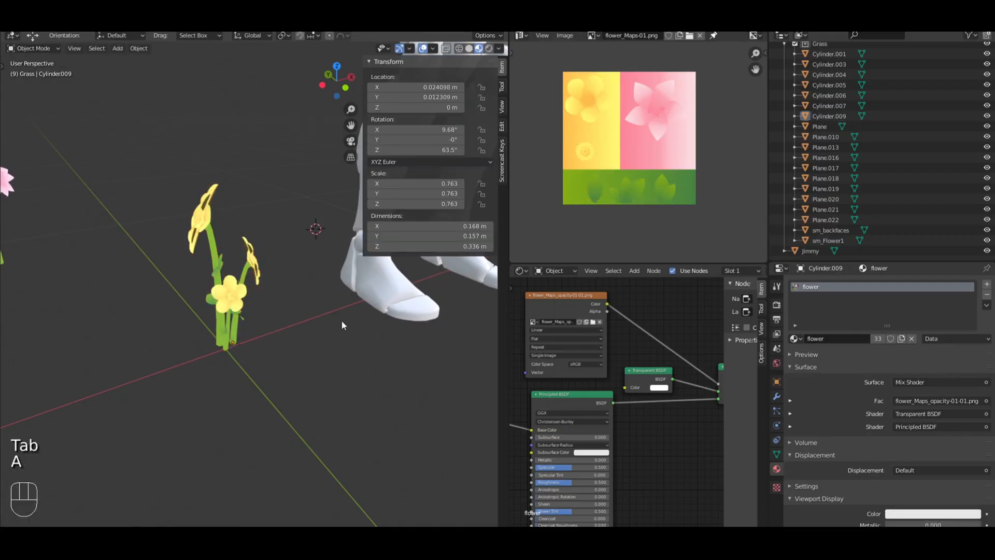
Step: Set the joined yellow cluster's location to X 0 m and Y 0 m and apply its transforms
middle_drag(342, 323, 479, 304)
scroll(481, 307, up, 3)
middle_drag(357, 286, 163, 285)
scroll(223, 292, down, 2)
scroll(163, 285, down, 4)
key(KP_1)
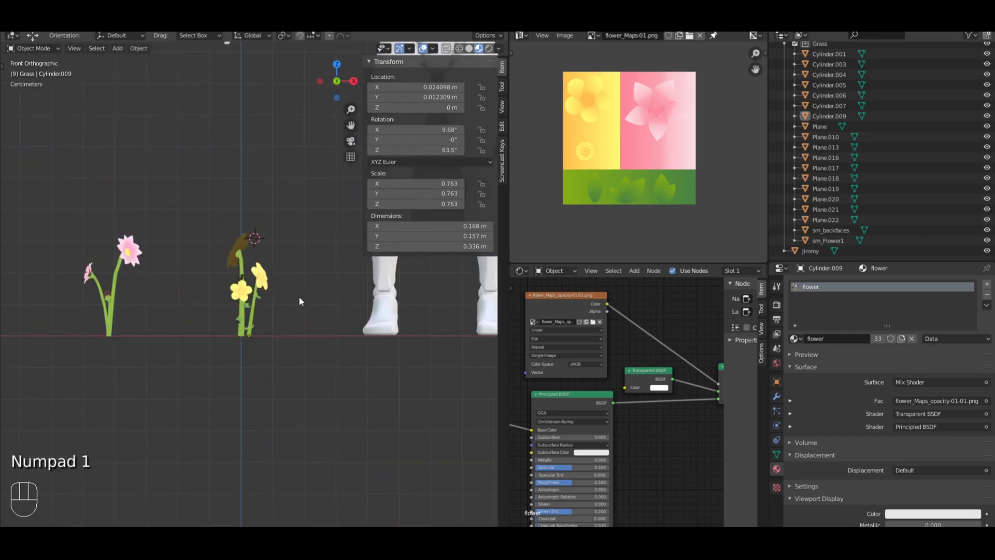
click(249, 334)
click(436, 87)
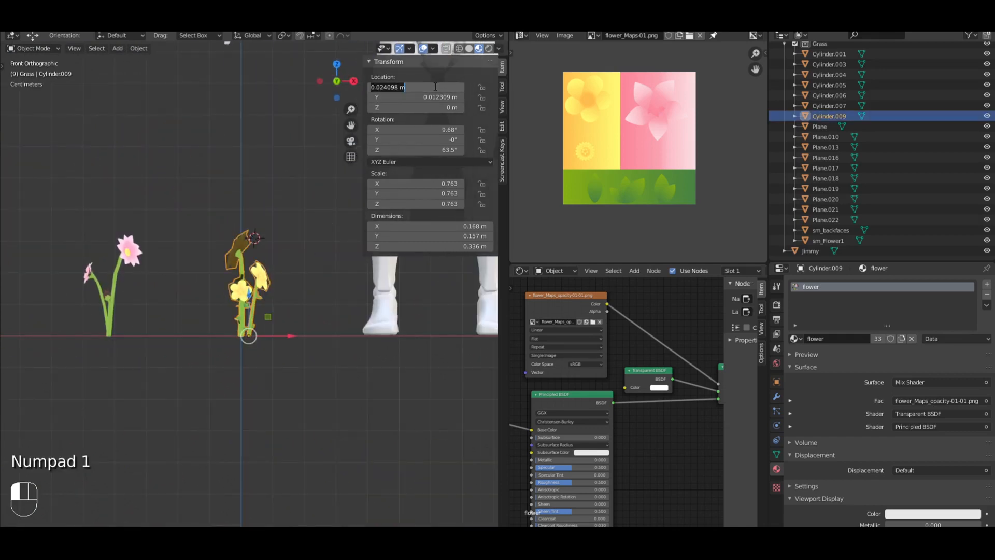
text(0)
key(Tab)
text(0)
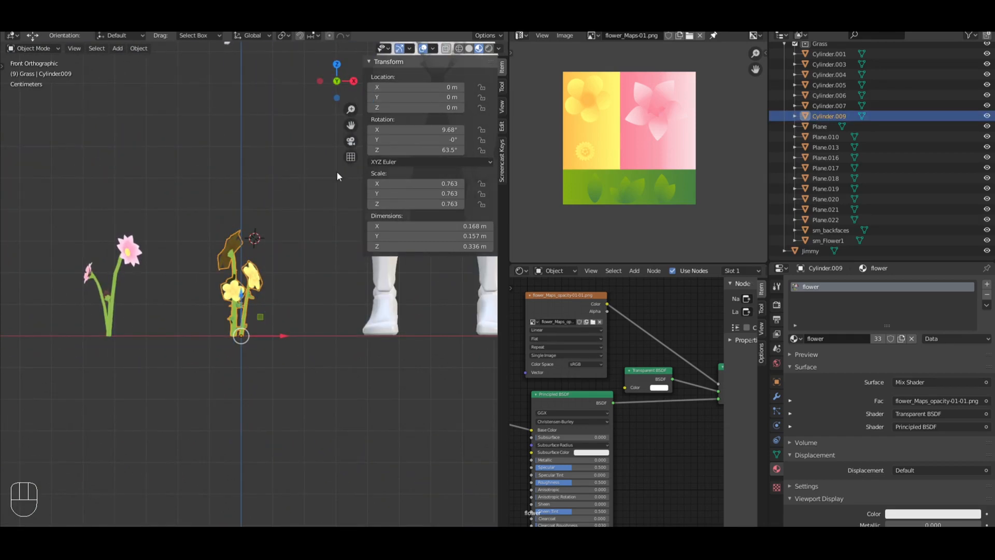
key(ctrl+a)
click(333, 173)
Step: Set the pink flower's location to 0 m on X, Y and Z, then deselect it
key(a)
click(137, 256)
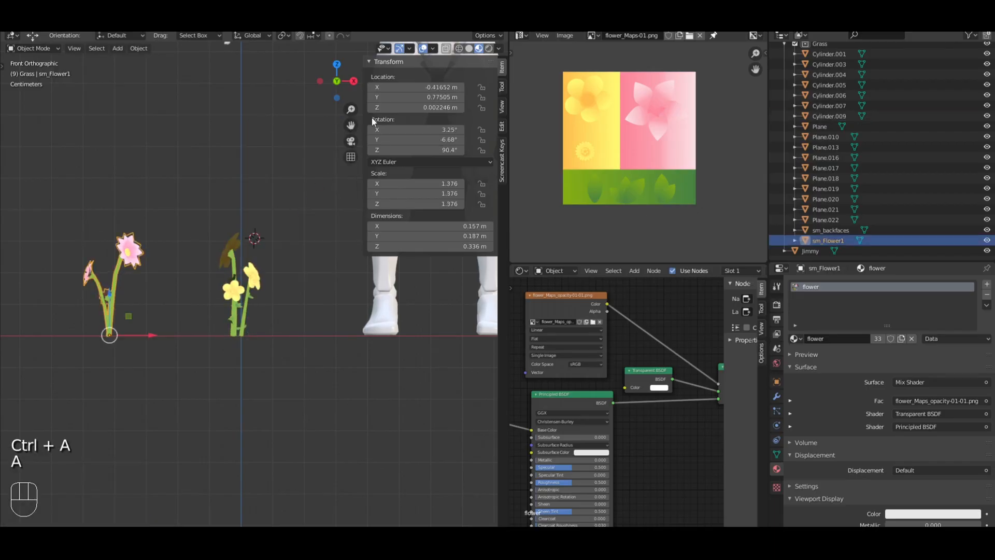
text(0)
key(Tab)
text(0)
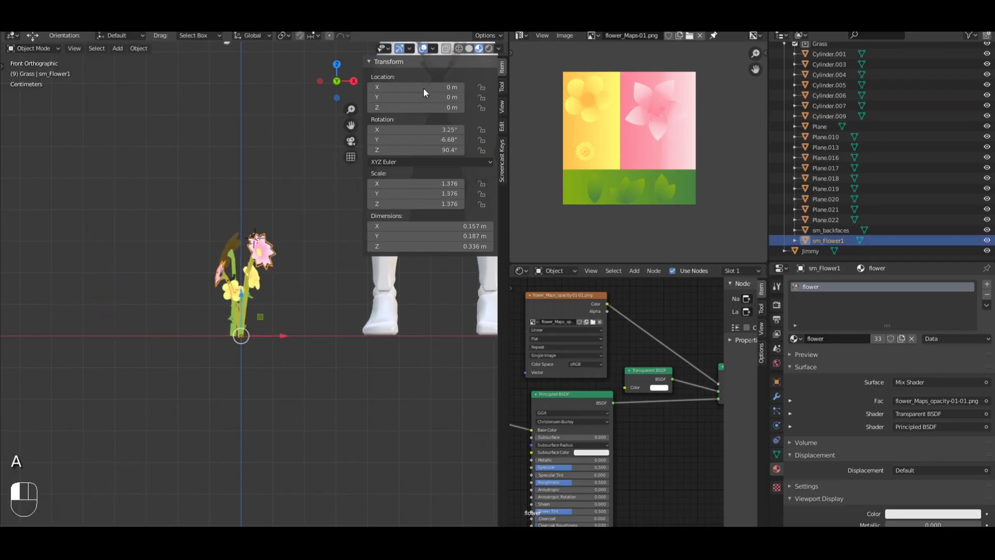
text(a)
Step: Rename the joined yellow flower cluster as sm_flower_2
click(237, 241)
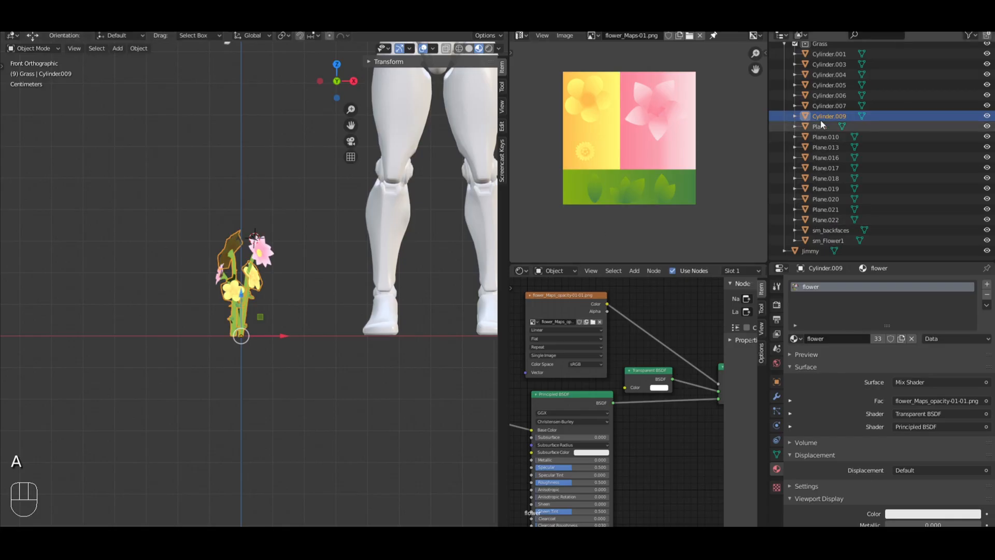
double_click(838, 114)
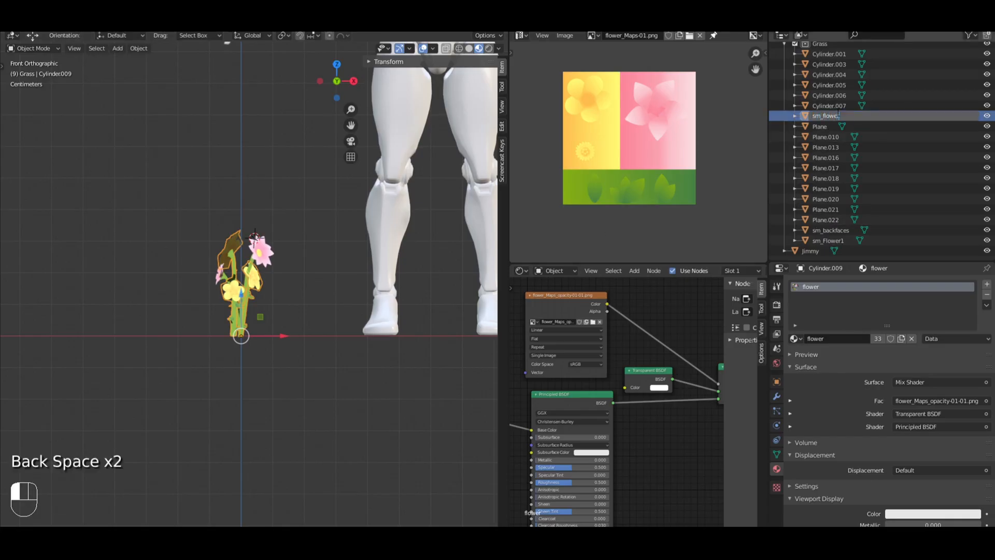
text(sm_flower_2)
key(Return)
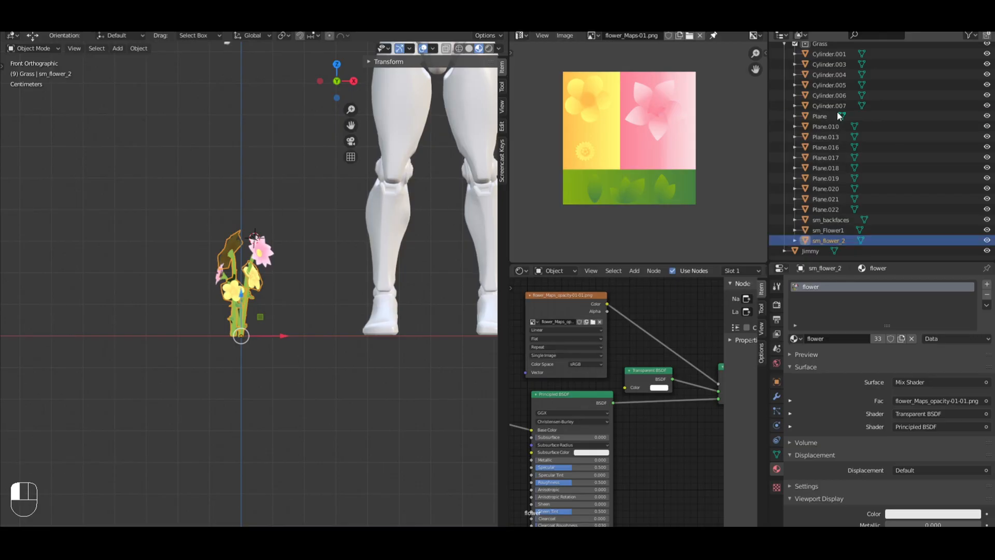
Step: Export sm_Flower1 and sm_flower_2 as sm_Flowers.fbx to the engineExport folder, including selected objects only
key(a)
middle_drag(259, 239, 275, 262)
click(267, 254)
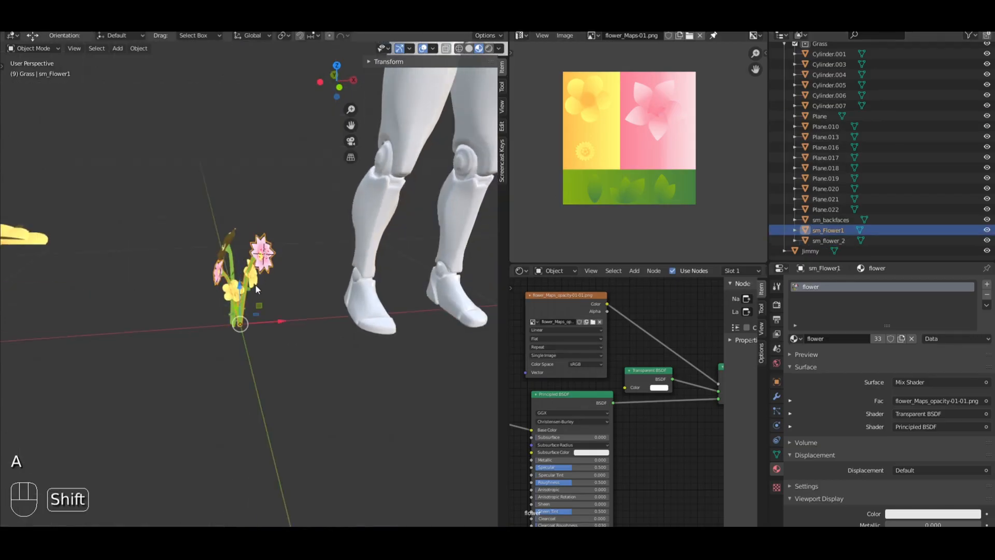
shift+click(257, 289)
click(22, 23)
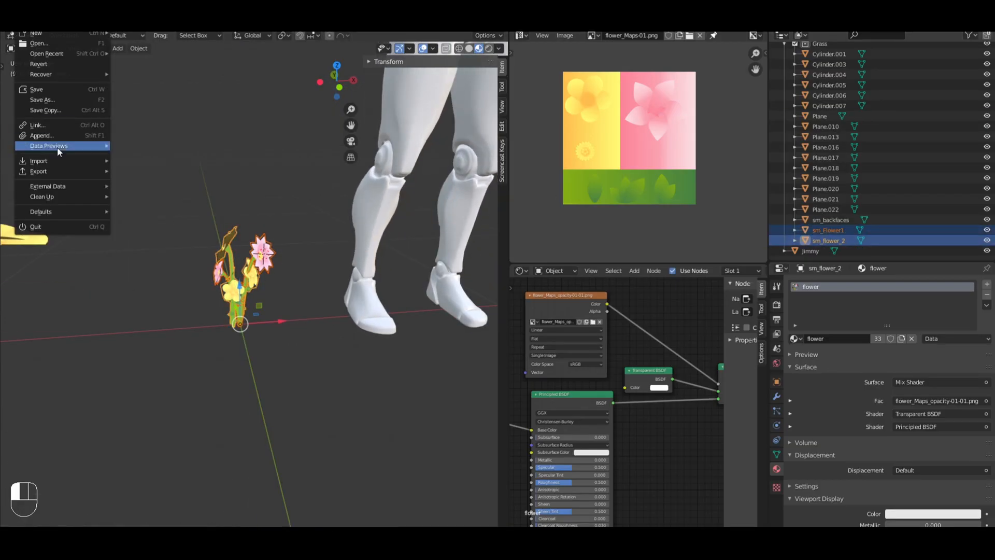
mouse_move(89, 172)
click(160, 232)
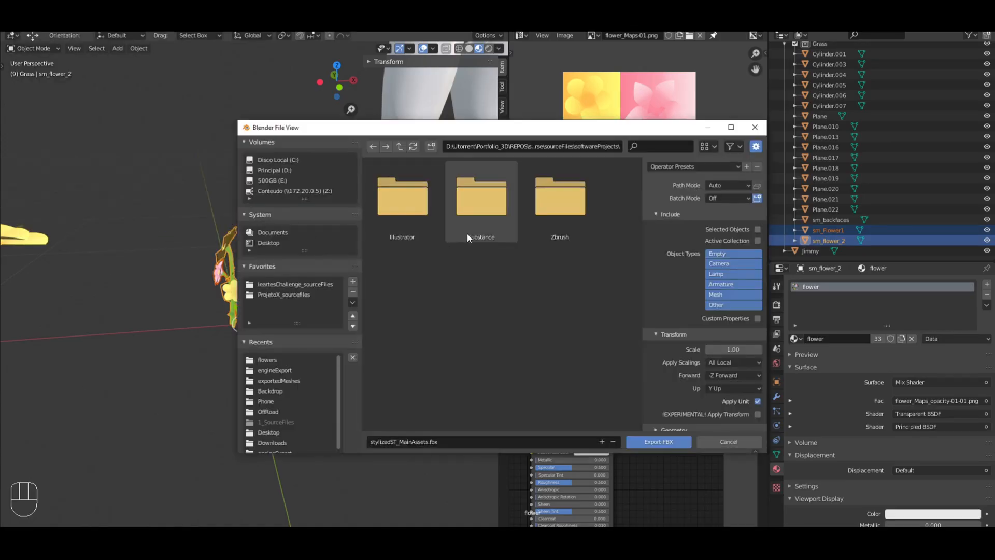
click(400, 145)
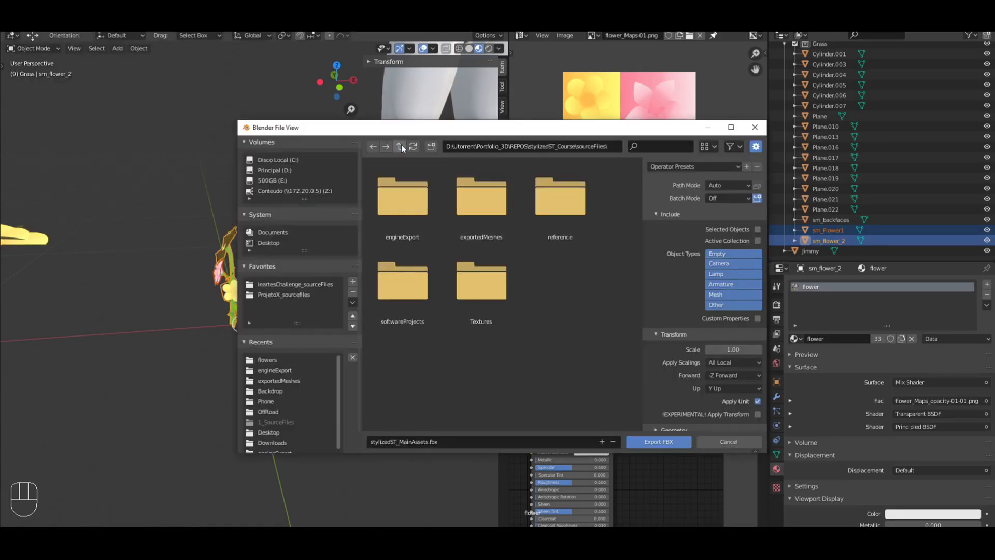
double_click(406, 232)
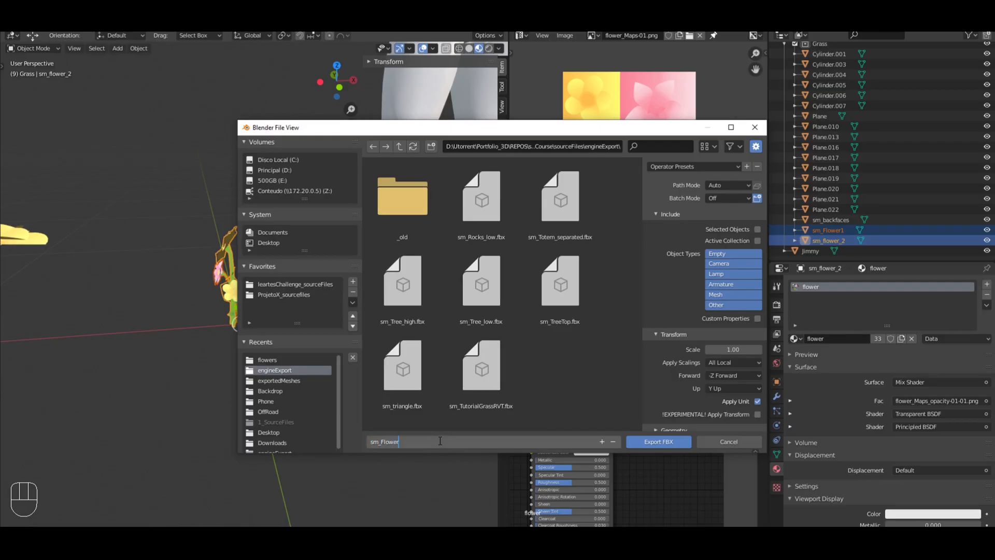
click(756, 229)
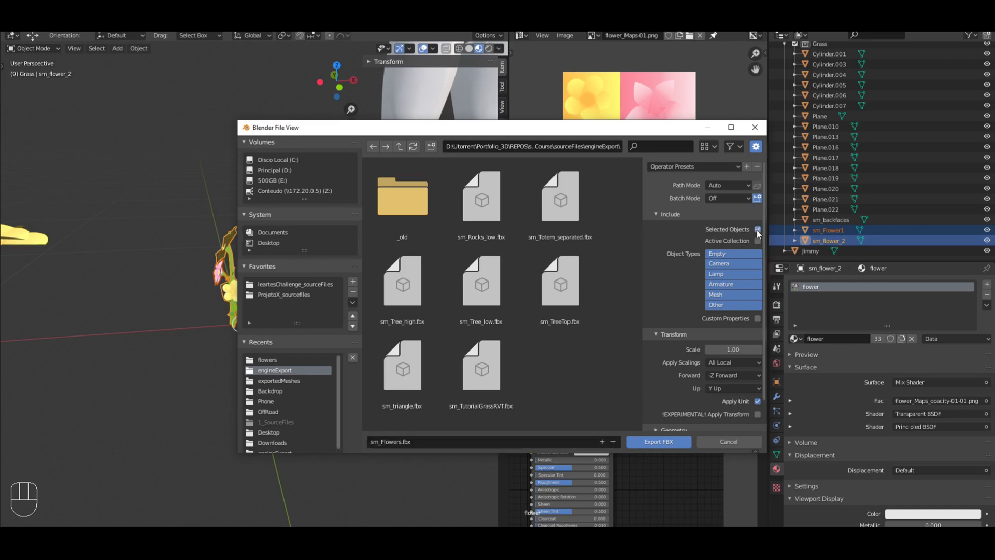
click(656, 442)
Step: Split the shader node editor horizontally into two stacked areas
drag(510, 264, 523, 310)
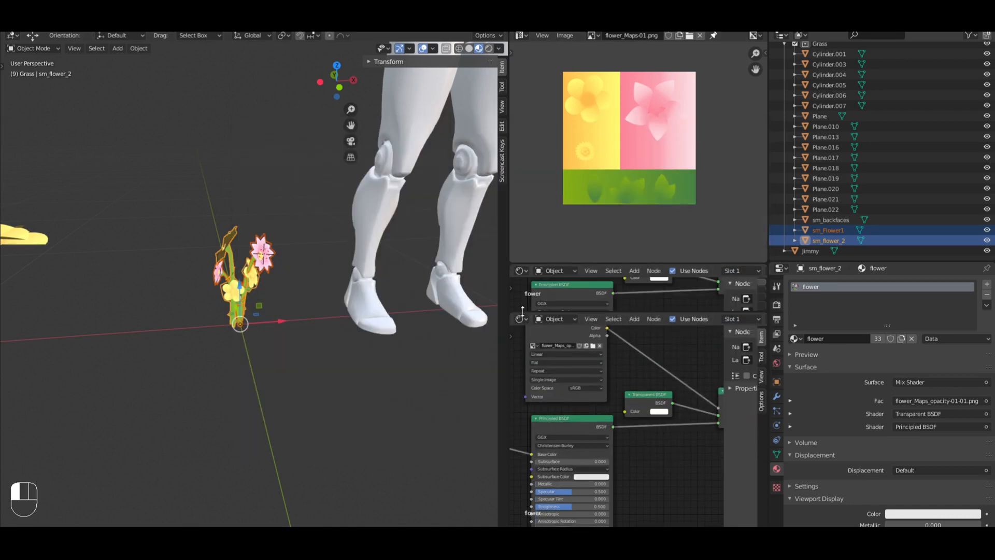
scroll(486, 266, down, 5)
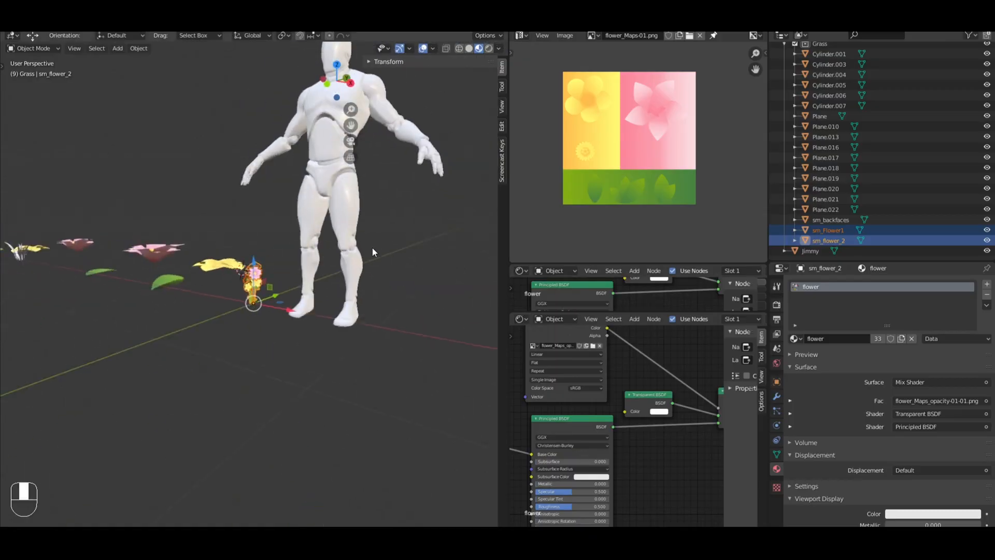